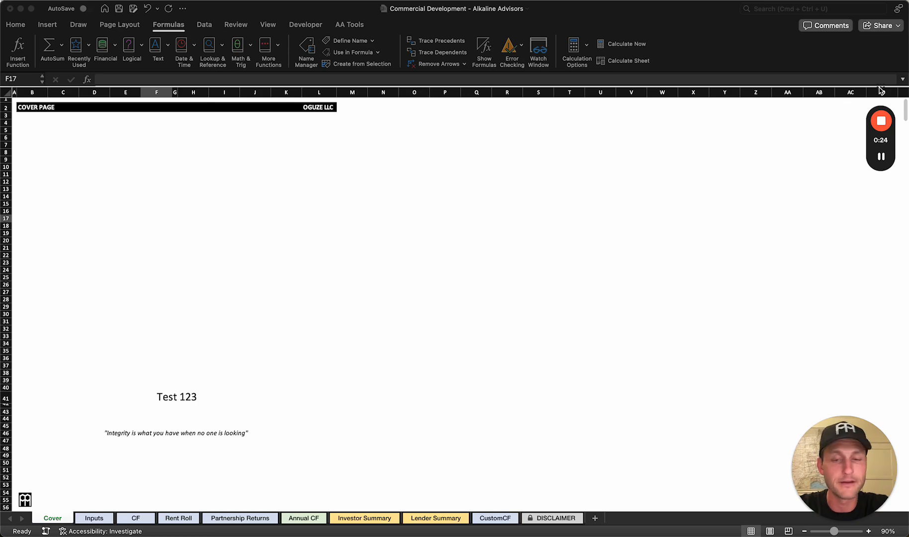
left_click(25, 136)
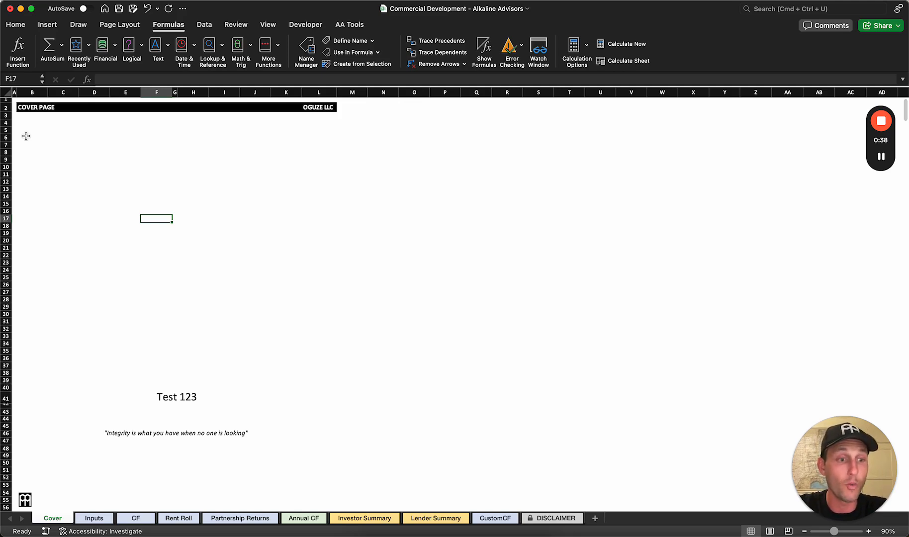
left_click(15, 99)
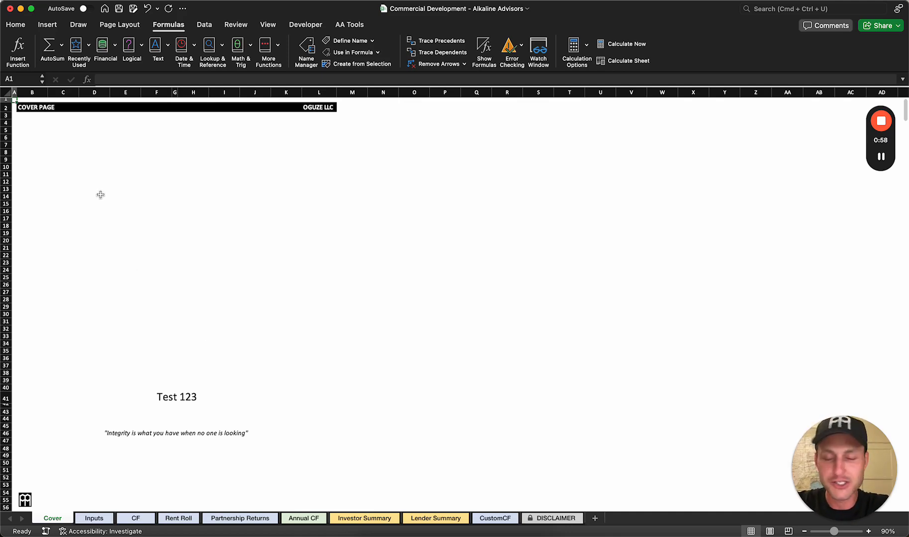
scroll(102, 325, "down", 1)
scroll(102, 325, "down", 2)
scroll(102, 326, "up", 3)
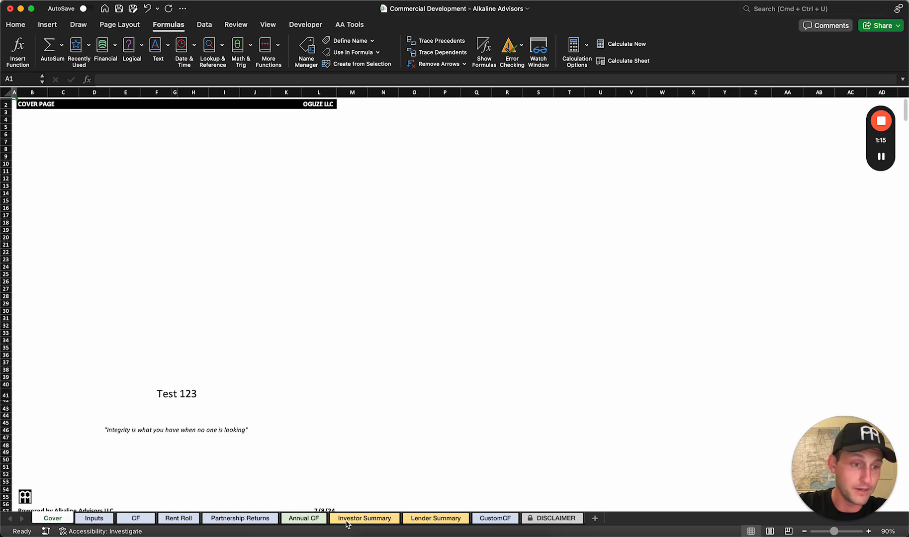
Open the Inputs sheet and inspect the address, project name and sponsor name cells under General Information
left_click(102, 520)
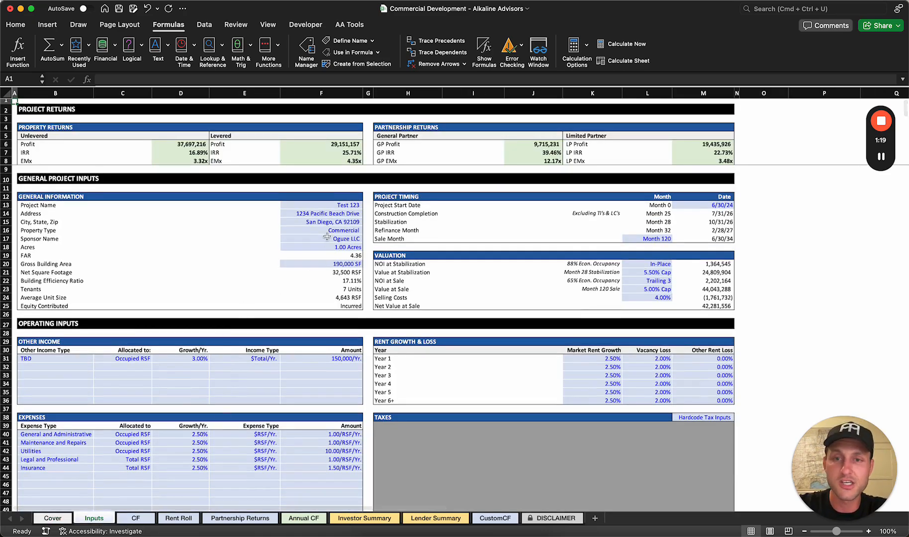
left_click(329, 214)
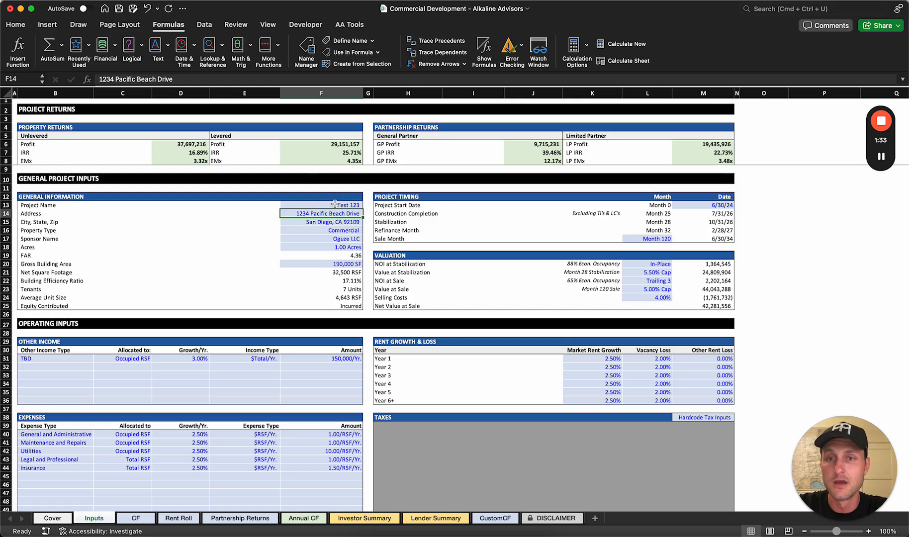
left_click(347, 205)
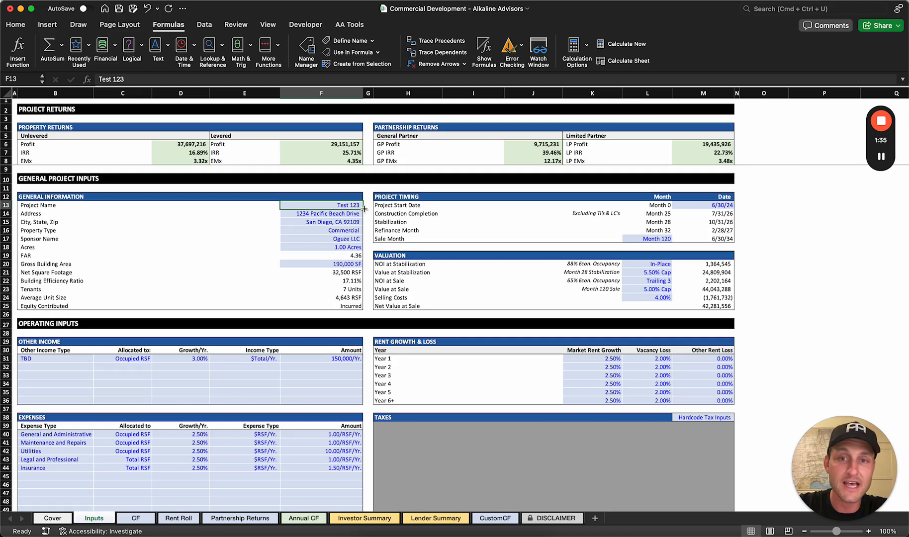
left_click(353, 239)
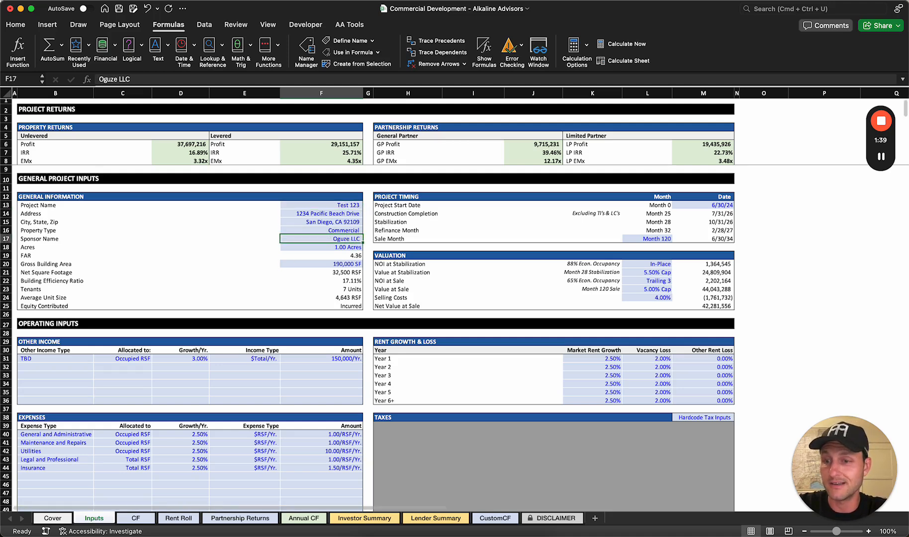
Check on the Cover sheet how the header's sponsor name and the project title link to the Inputs sheet
left_click(63, 519)
scroll(234, 278, "up", 1)
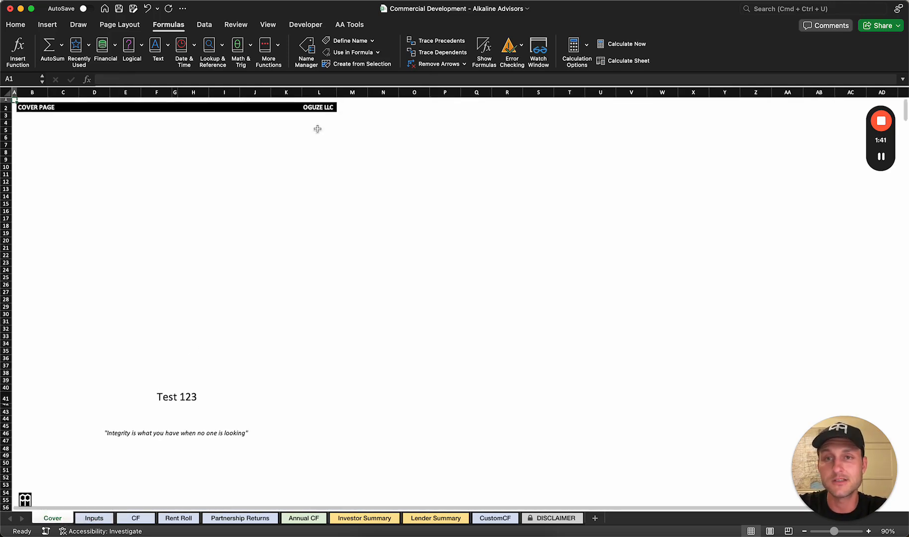
left_click(319, 108)
left_click(174, 396)
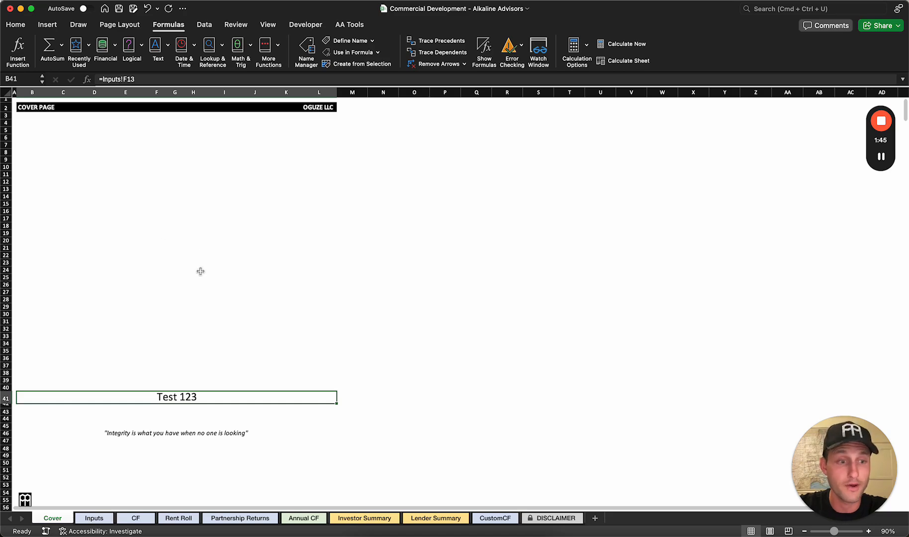
Change the project name on the Inputs sheet to "Apple 123"
left_click(98, 519)
left_click(329, 206)
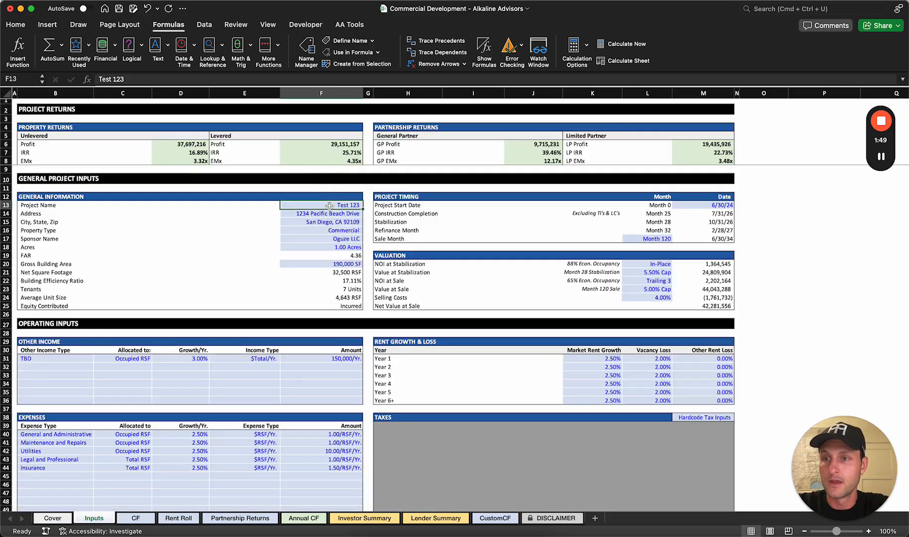
type("Aple")
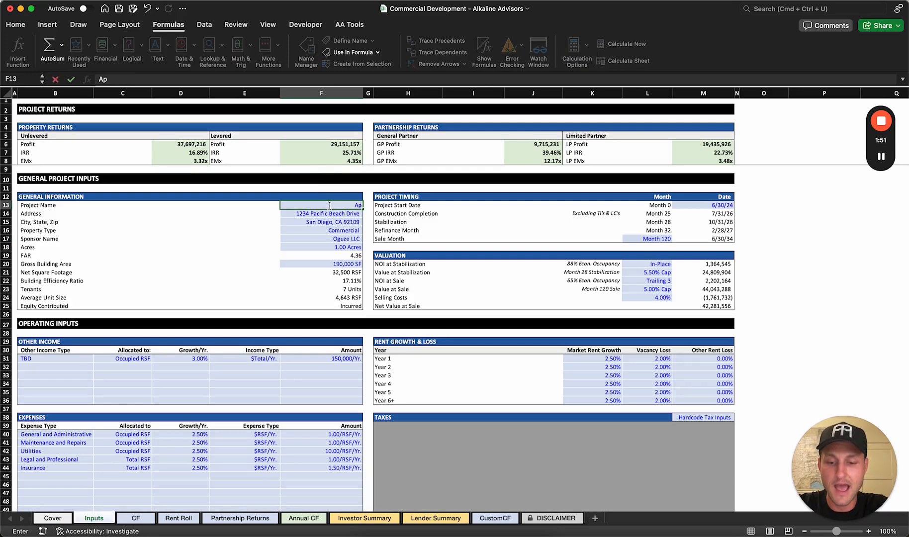
key("BackSpace")
key("BackSpace")
type("ple 123")
key("Return")
Set the sponsor name under General Information to "You LLC"
left_click(342, 238)
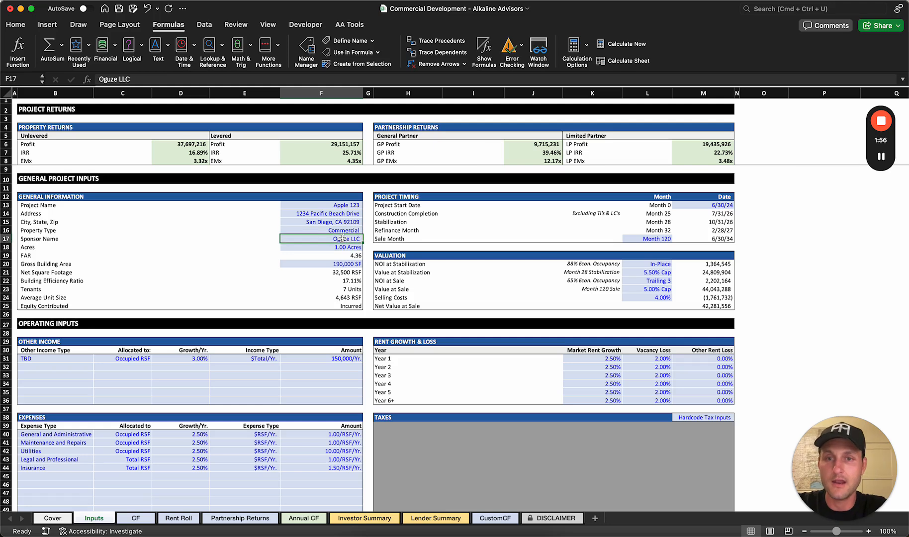
type("You LLC")
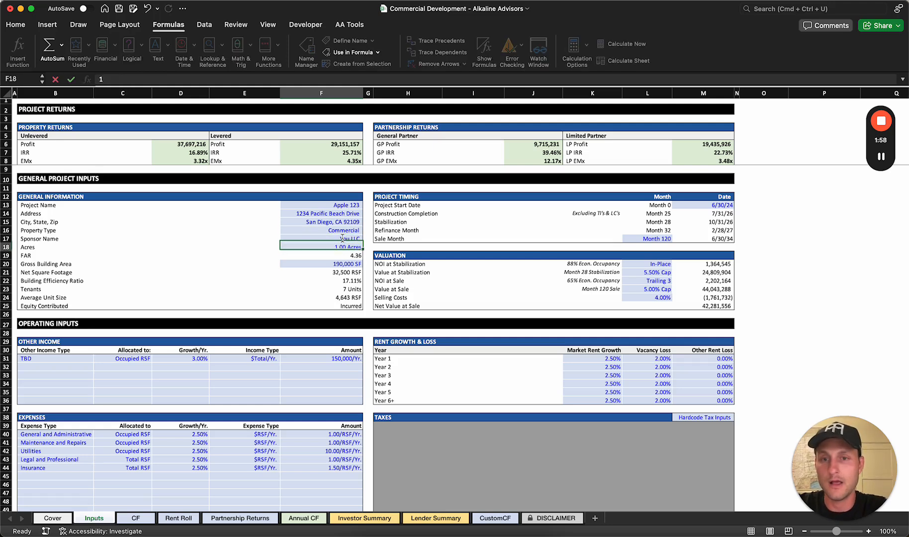
key("Return")
Return to the Cover sheet and verify the linked sponsor name in the header and the project title
left_click(52, 518)
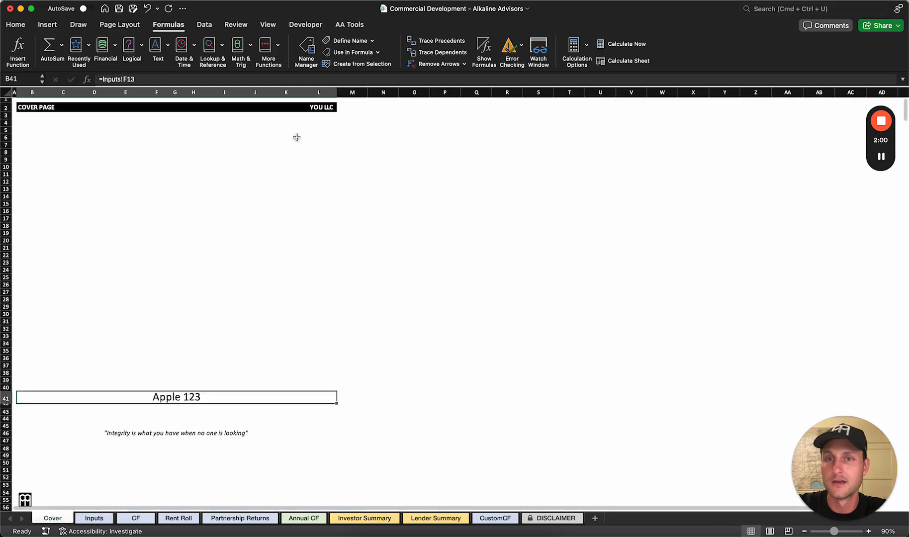
left_click(329, 109)
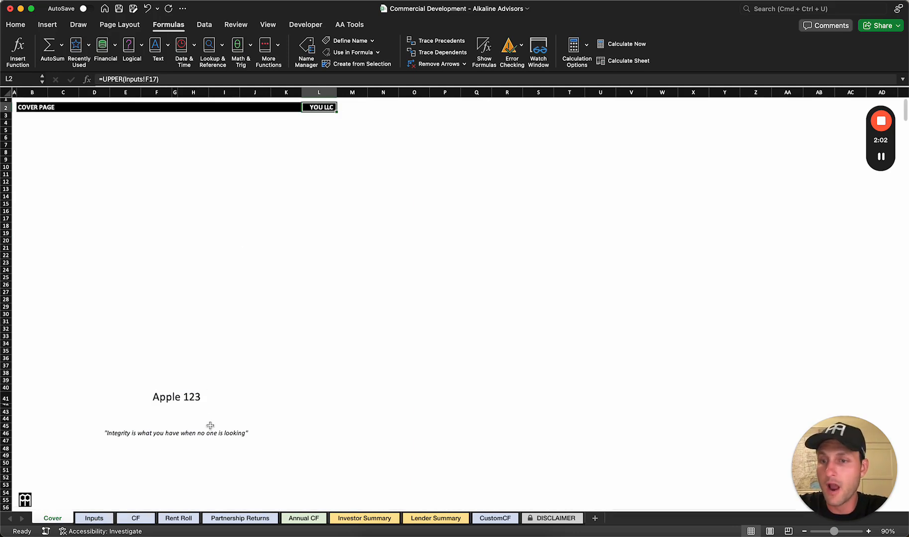
left_click(185, 391)
left_click(171, 394)
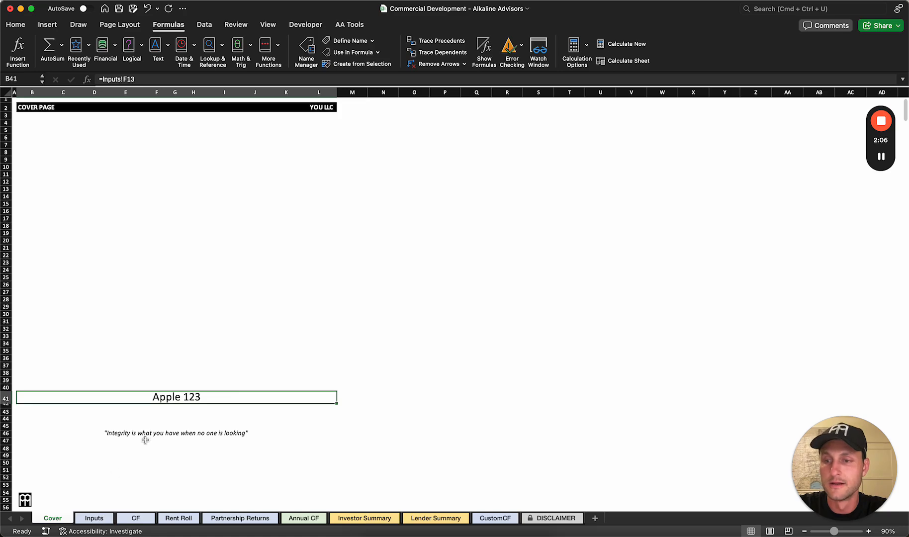
Go back to the Inputs sheet and review the whole General Information block
left_click(98, 520)
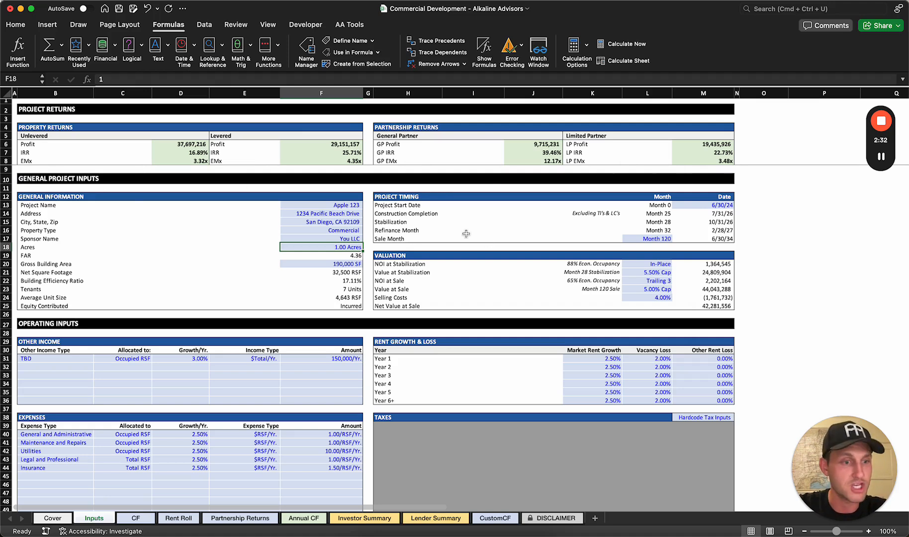
left_click_drag(38, 197, 330, 307)
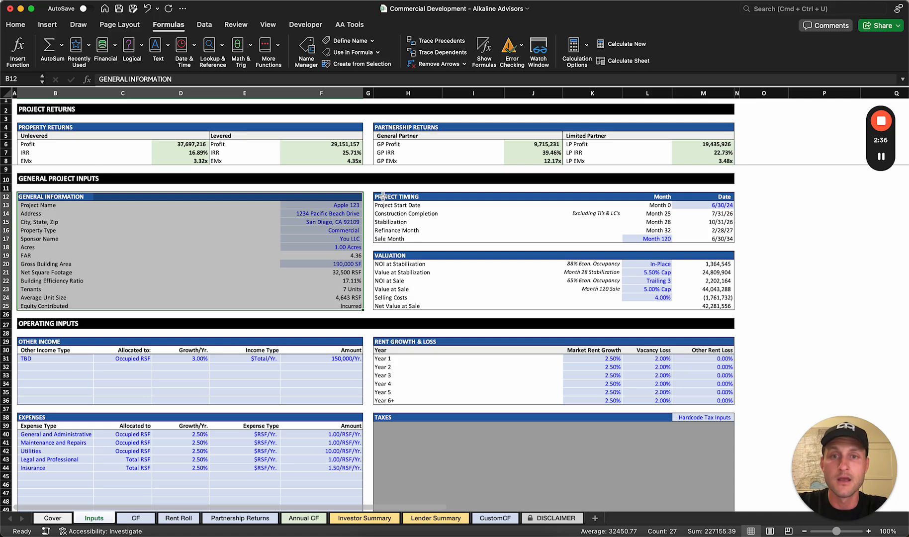
left_click(331, 212)
Examine the Project Timing block: start date, sale month, and the calculated construction, stabilization and refinance rows
left_click(433, 196)
left_click_drag(433, 196, 720, 239)
left_click(714, 206)
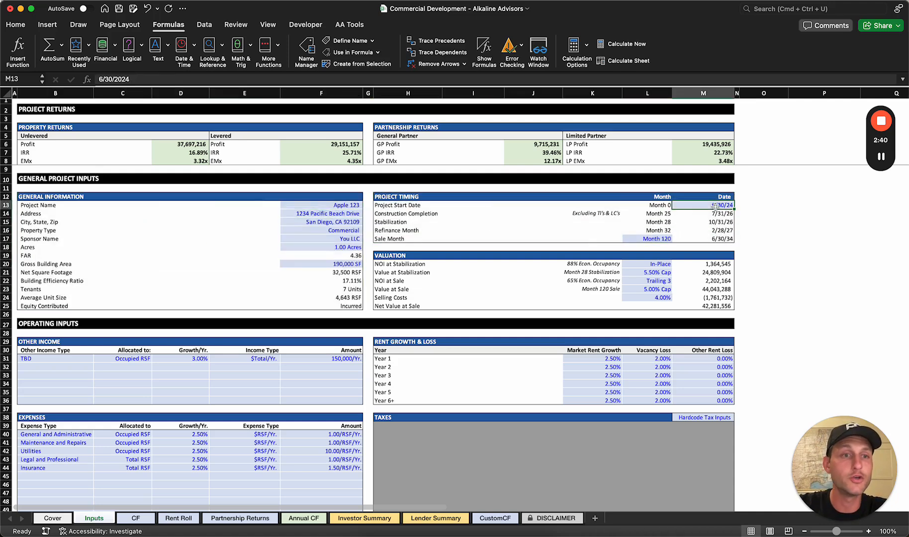
left_click(645, 239)
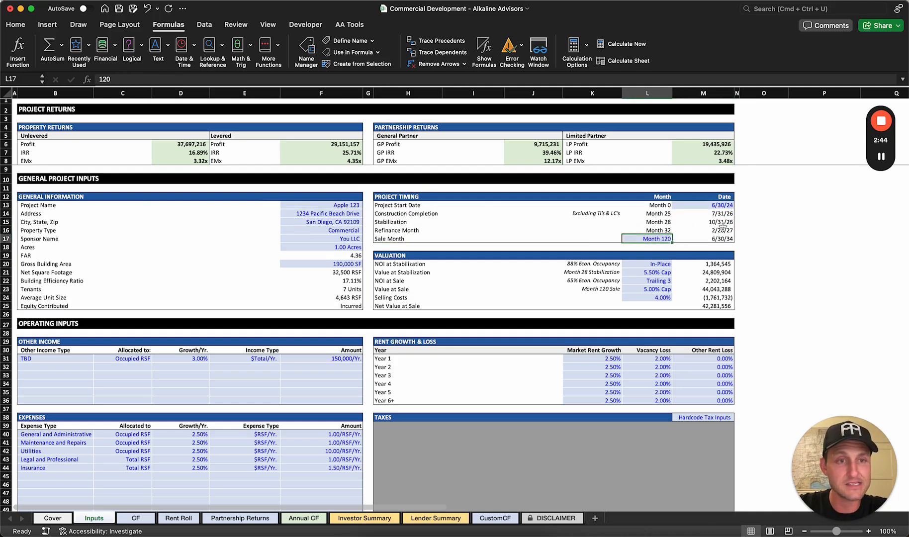
left_click_drag(721, 230, 661, 215)
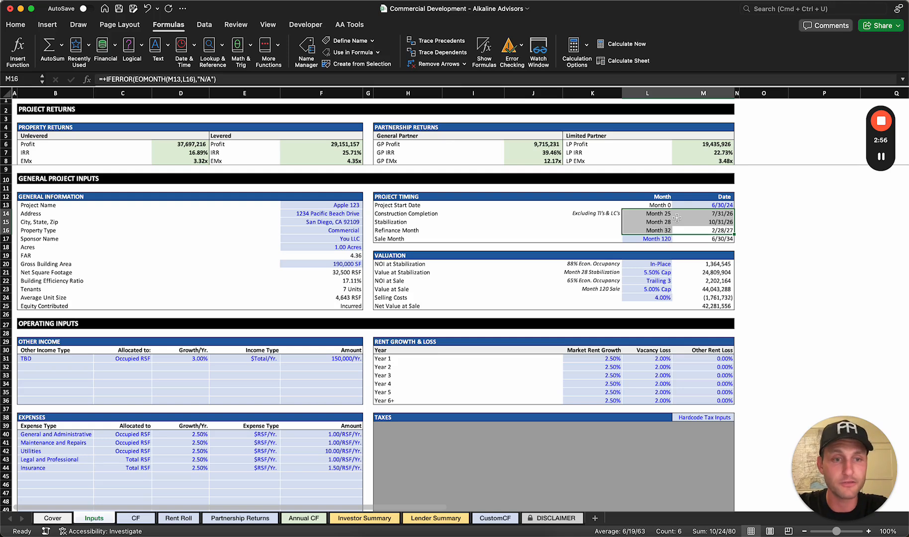
Inspect the NOI at Stabilization basis in the Valuation block along with the stabilization and sale months it relates to
left_click(417, 282)
left_click(385, 254)
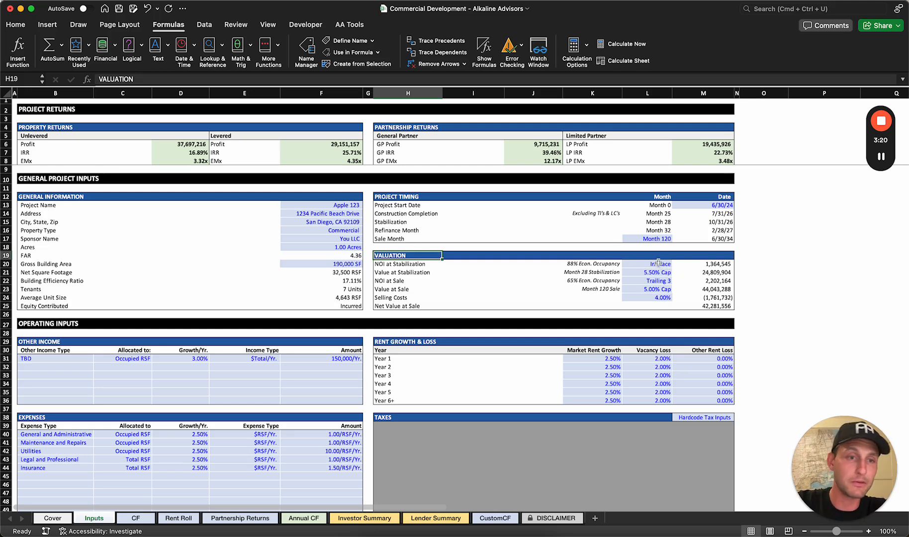
left_click(659, 263)
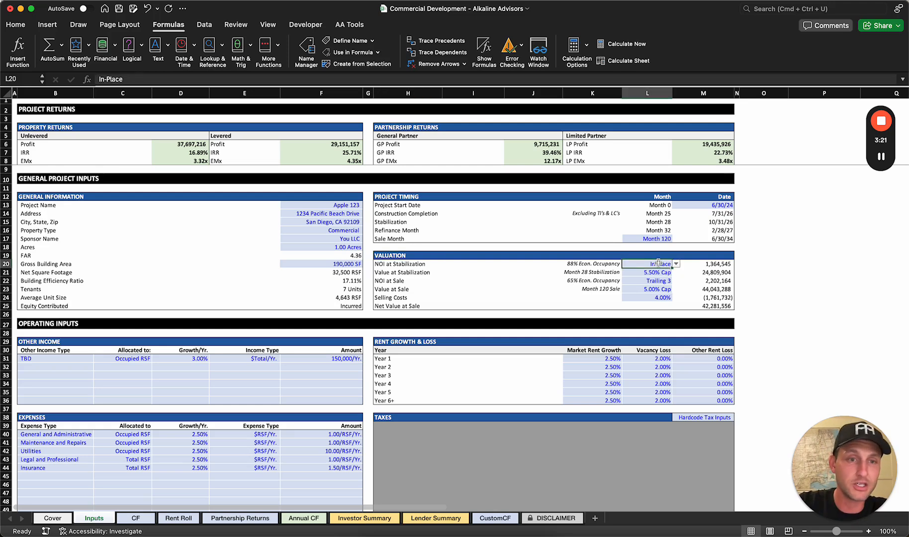
left_click(642, 220)
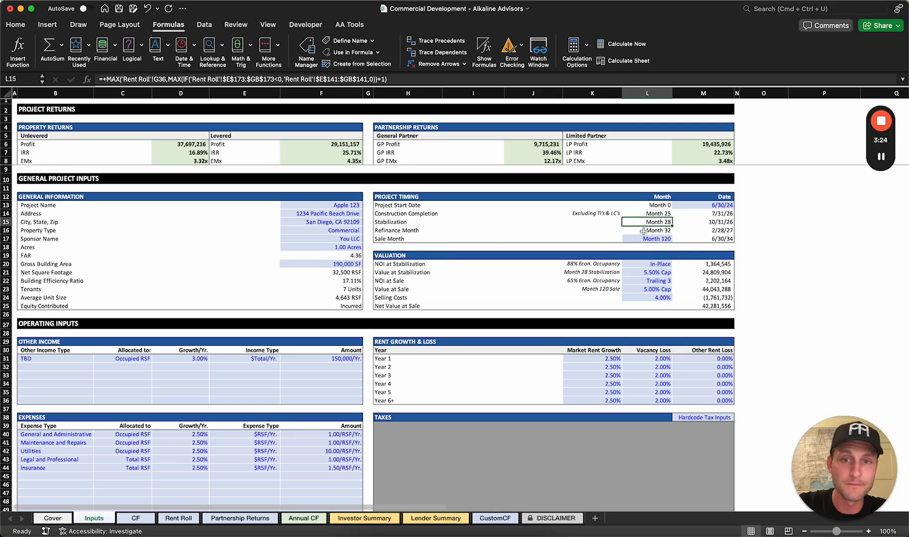
left_click(653, 238)
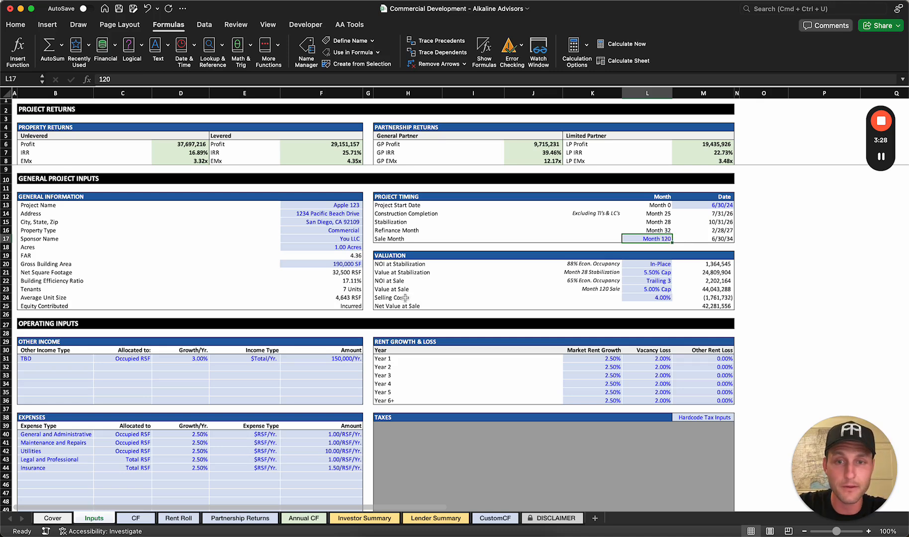
View the available NOI at Sale options without changing the selection, and inspect the sale cap rate and selling costs
left_click(665, 281)
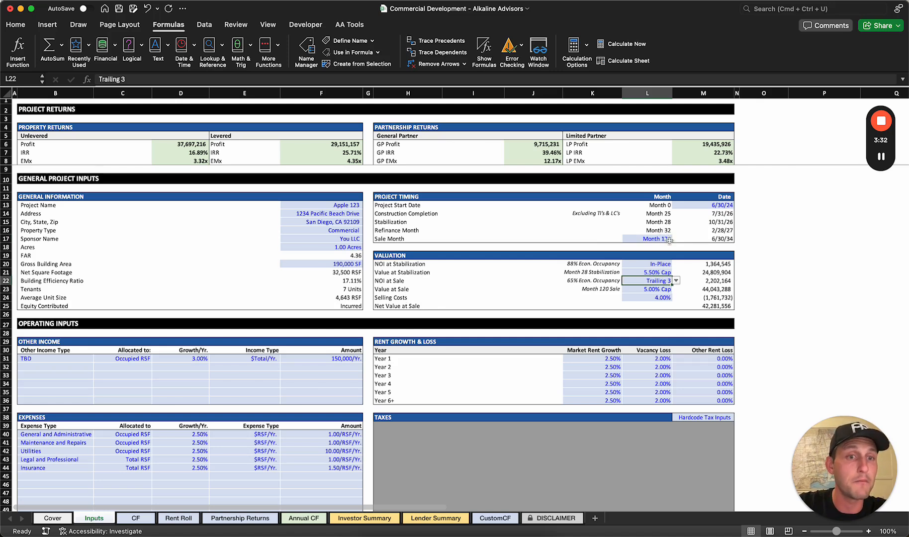
left_click(677, 280)
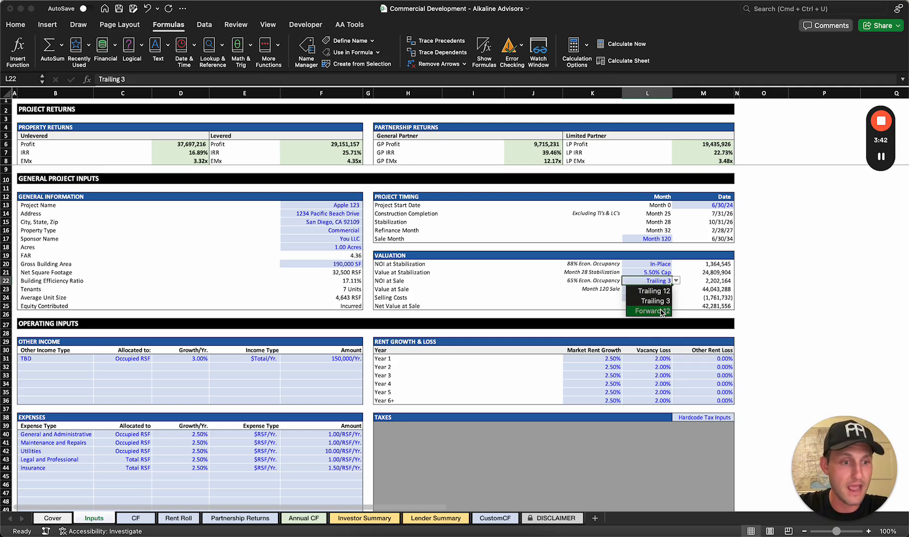
key("Escape")
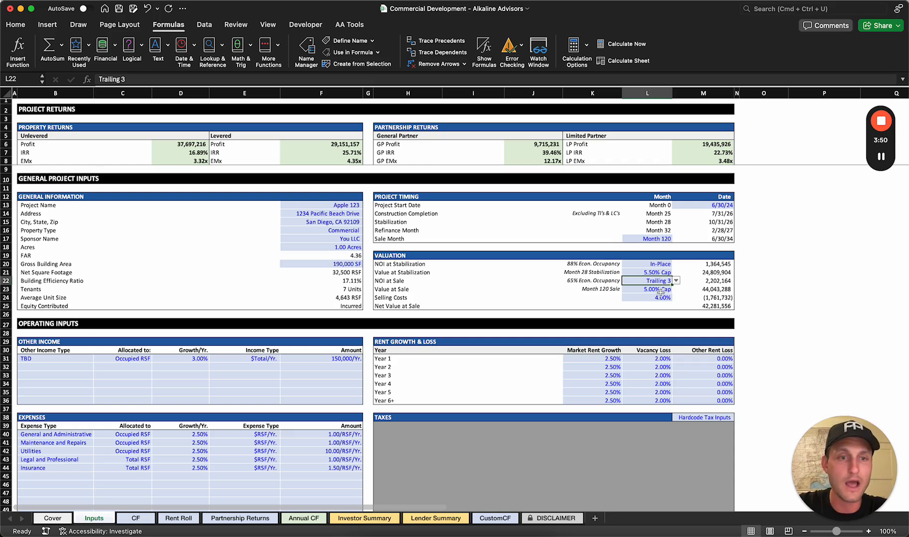
left_click(662, 289)
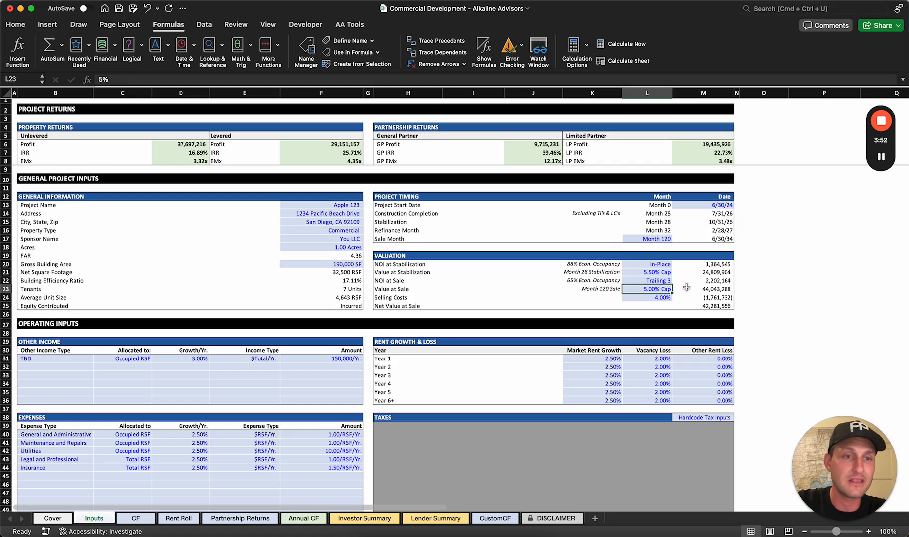
left_click(658, 300)
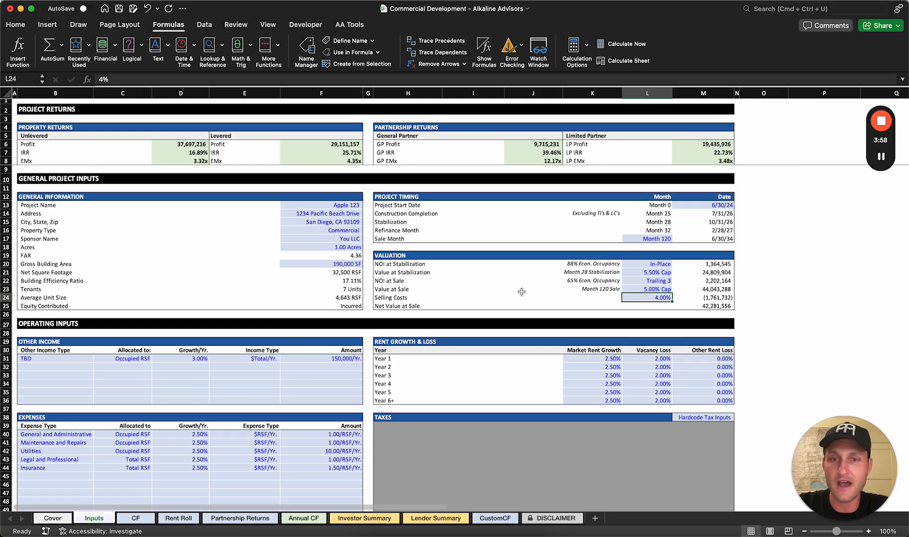
Review the Operating Inputs section, covering the Other Income, Expenses and Non-Reimbursable Expenses tables
scroll(522, 292, "down", 5)
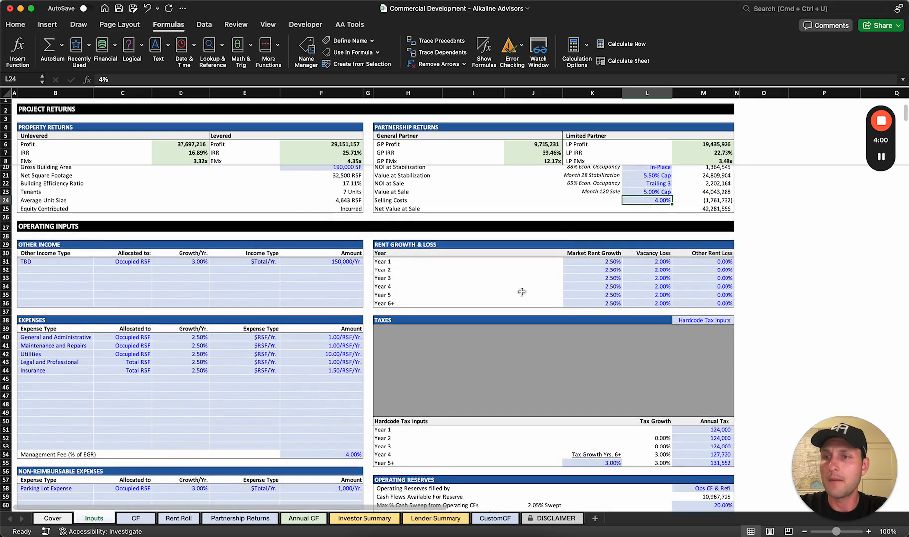
scroll(522, 292, "down", 1)
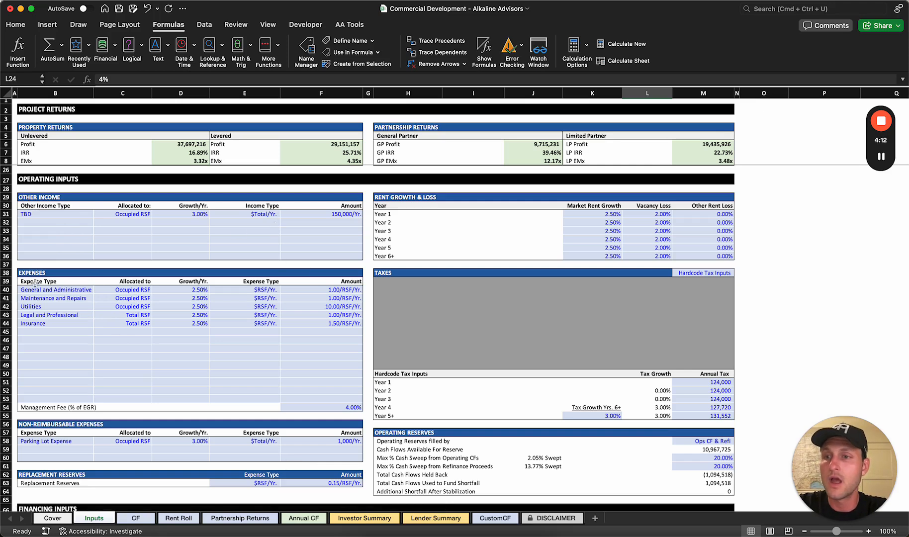
left_click(180, 231)
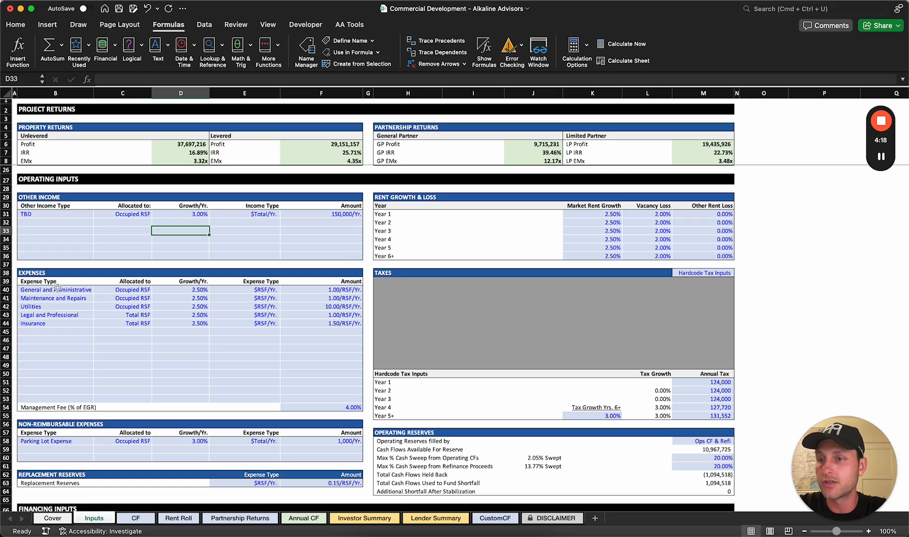
left_click_drag(30, 283, 310, 408)
left_click_drag(28, 441, 332, 455)
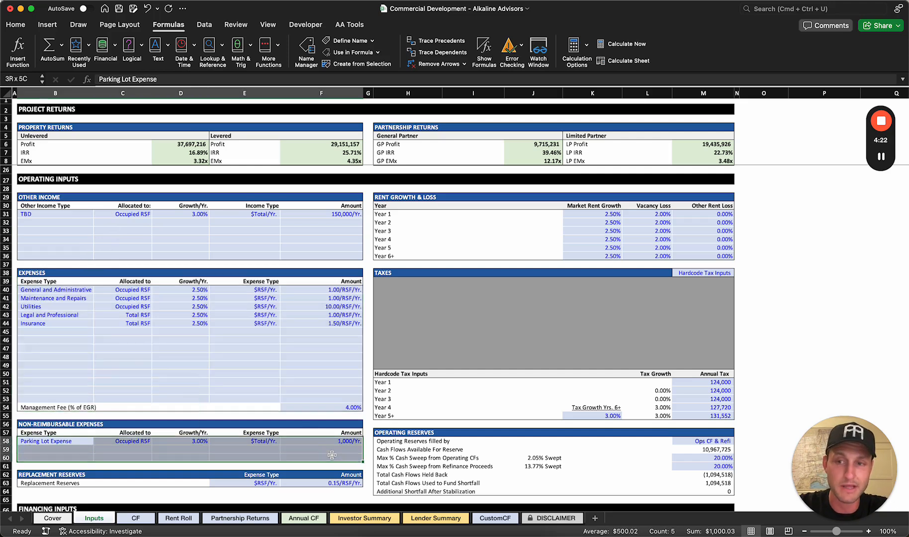
left_click(217, 338)
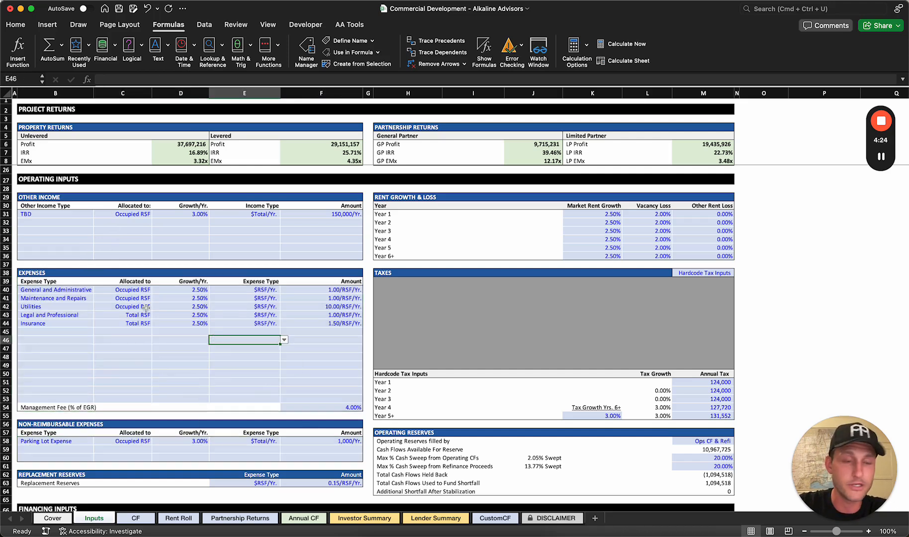
View the allocation options for the TBD other income row without changing the selection, and inspect its growth rate
left_click(87, 224)
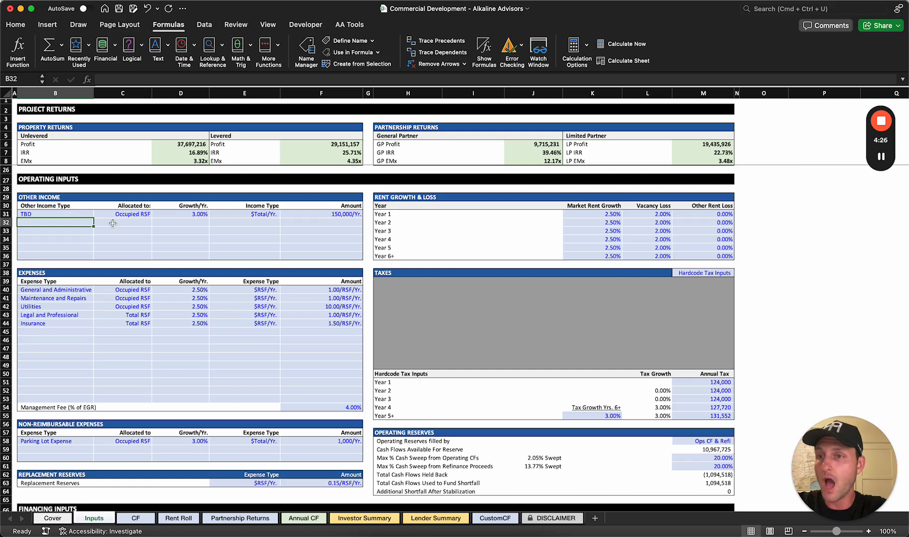
left_click(141, 217)
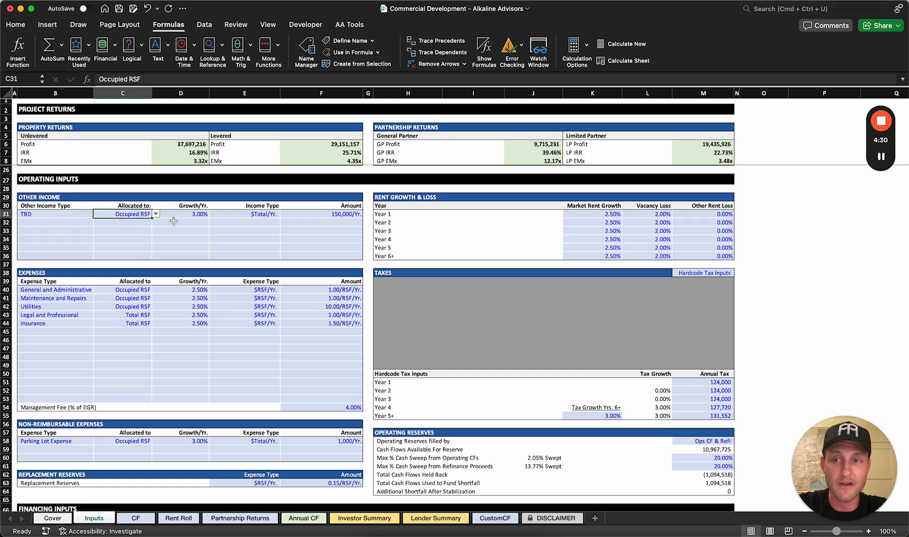
left_click(155, 215)
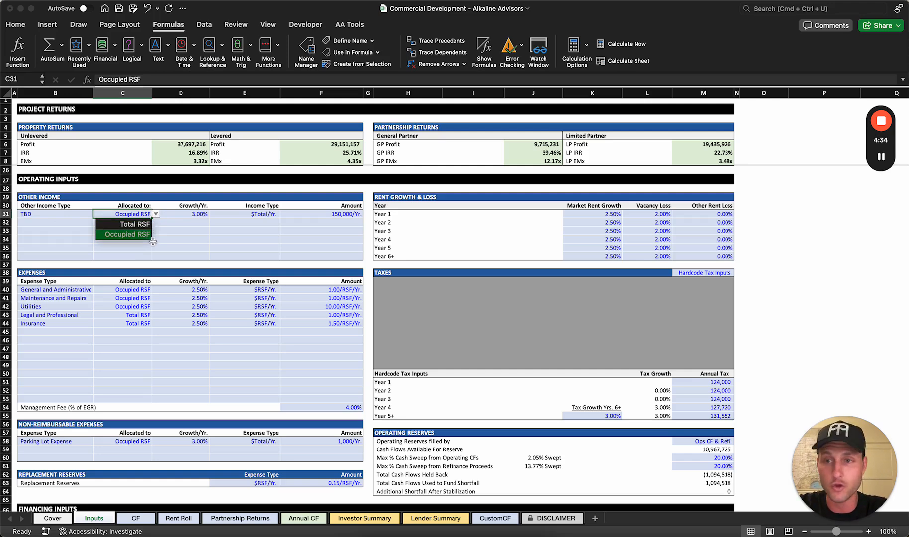
key("Escape")
left_click(200, 213)
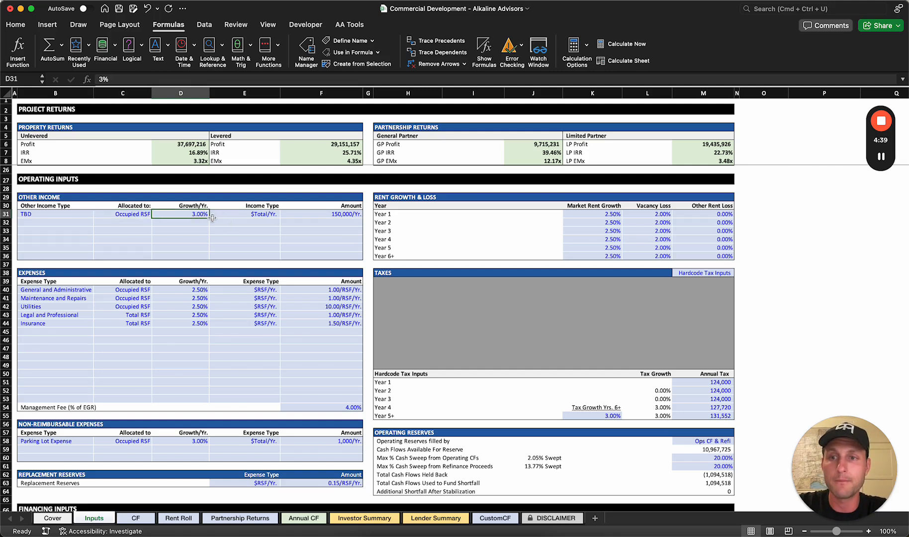
View the Income Type options for the TBD other income row, leaving the current selection in place
left_click(250, 218)
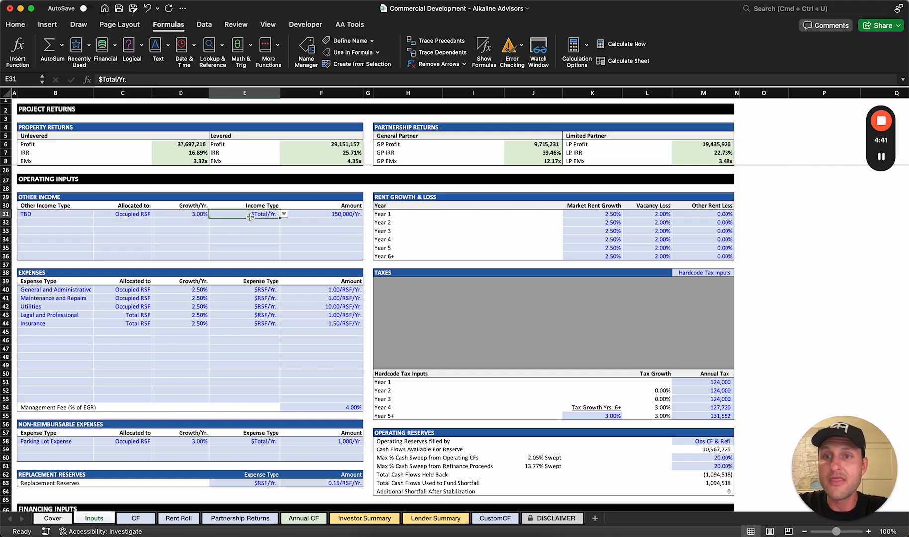
left_click(285, 217)
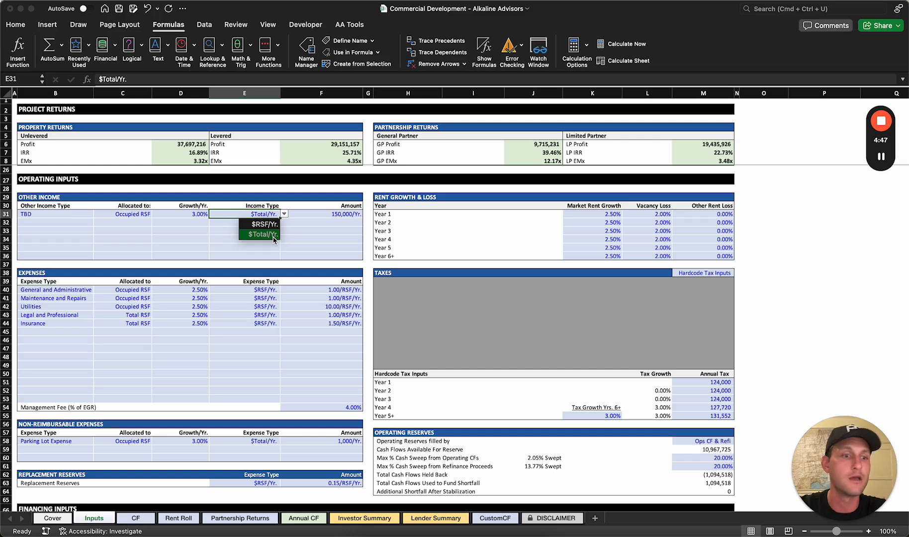
key("Escape")
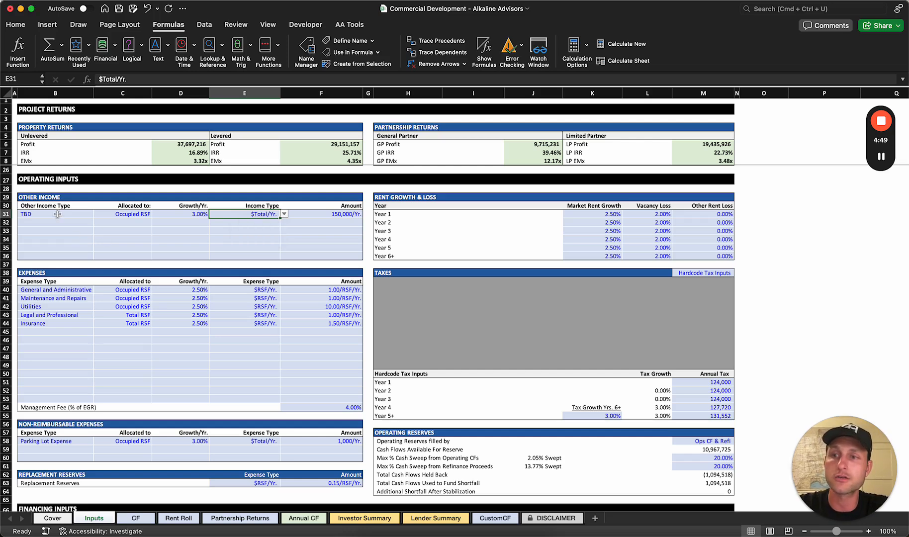
left_click(284, 214)
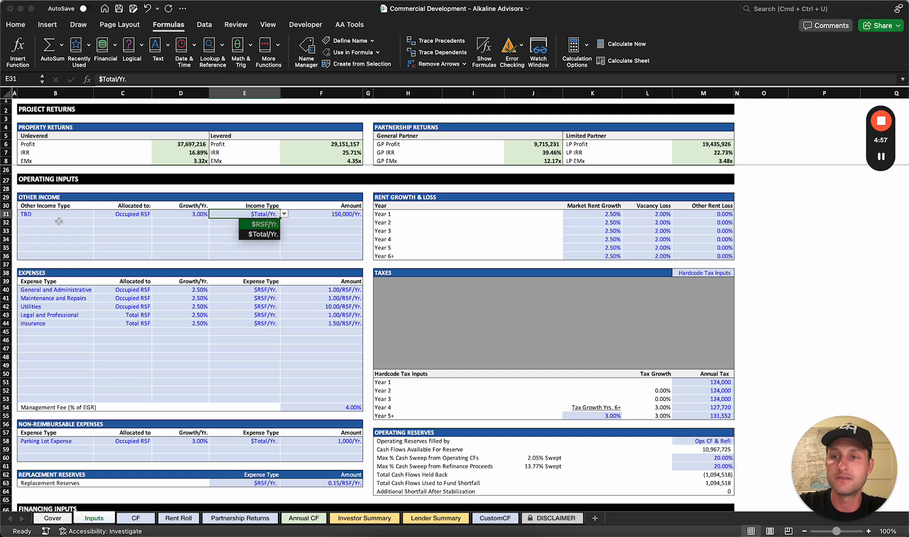
left_click(290, 241)
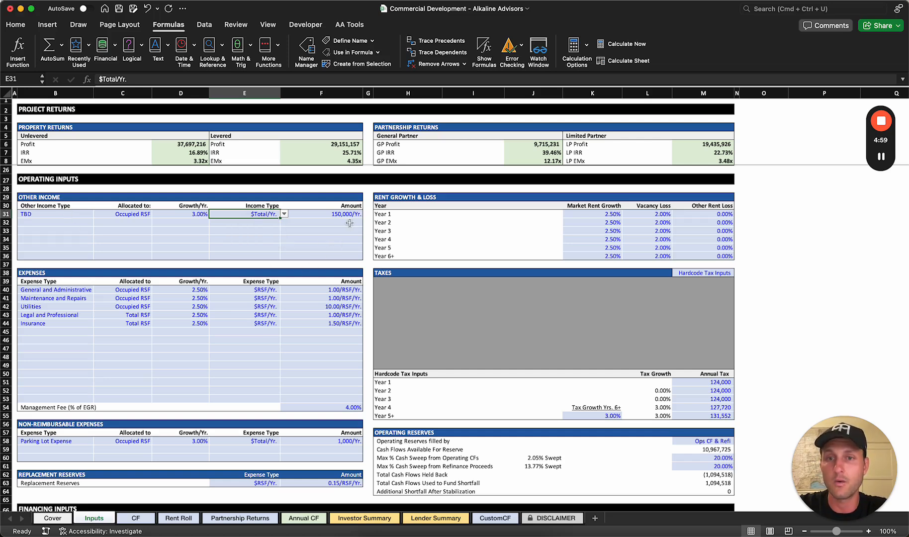
Set the TBD other income amount to 200 and its income type to $RSF/Yr
left_click(354, 215)
type("200")
key("Return")
left_click(272, 213)
left_click(287, 214)
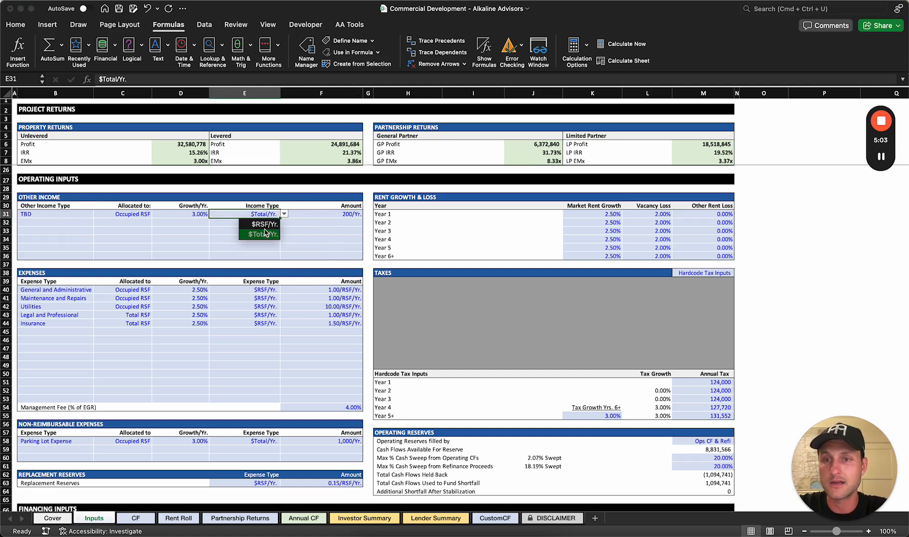
left_click(267, 227)
left_click(331, 218)
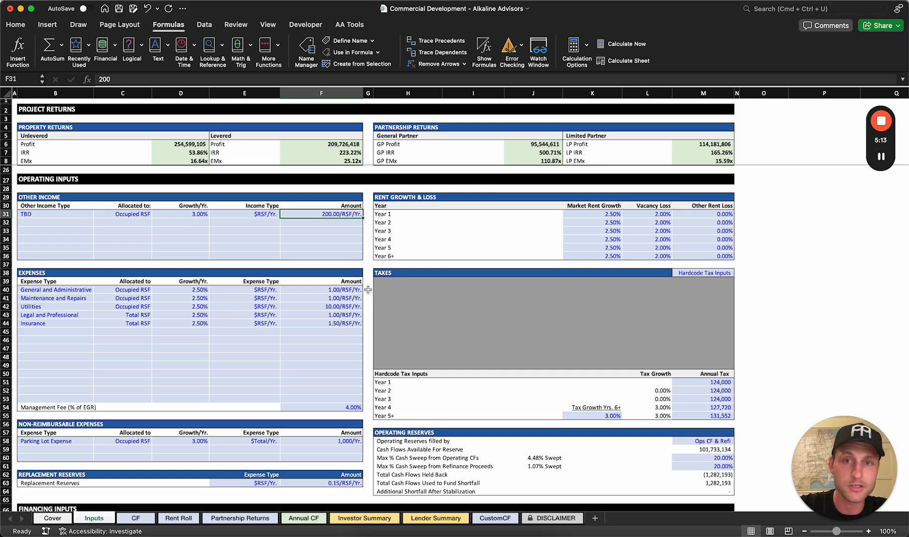
Examine the Project Returns block for the General Partner, Limited Partner, unlevered and levered profit, IRR and EMx
left_click(528, 144)
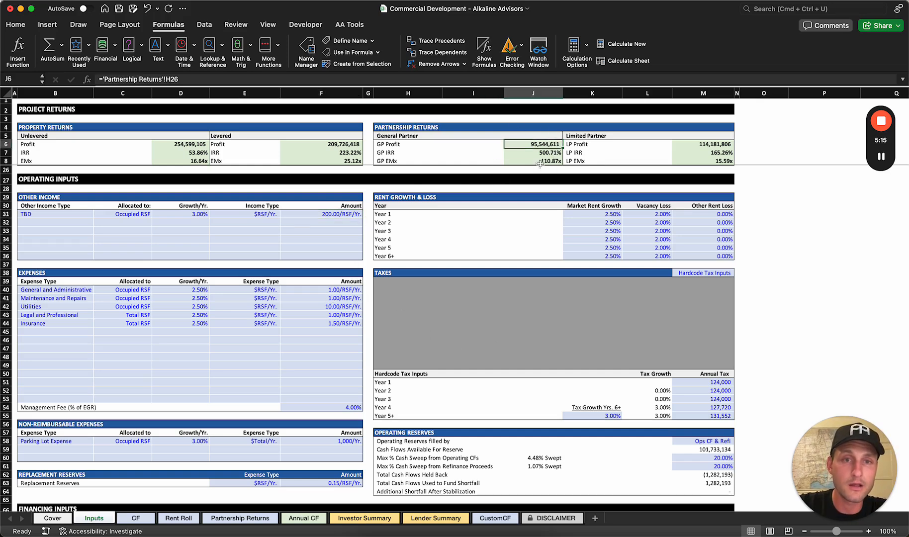
left_click_drag(381, 137, 530, 161)
left_click_drag(572, 136, 708, 160)
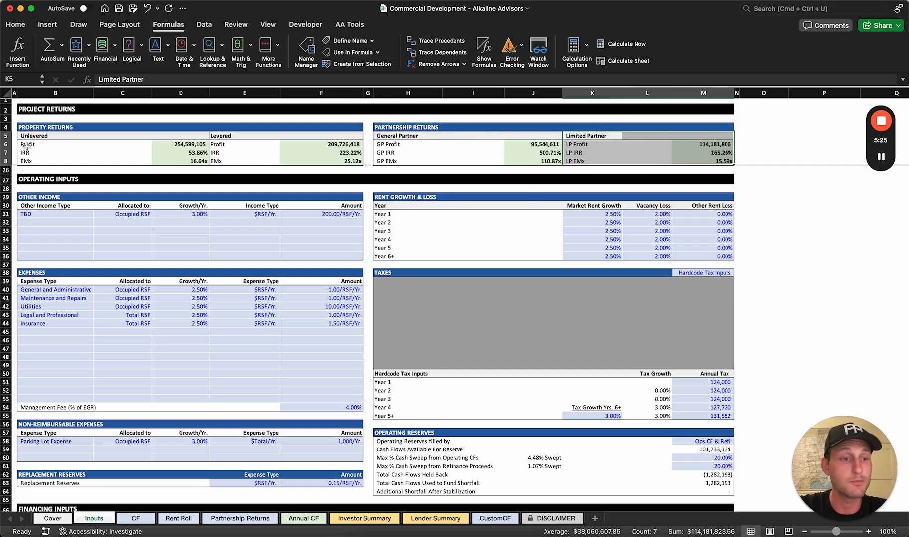
left_click_drag(24, 136, 305, 159)
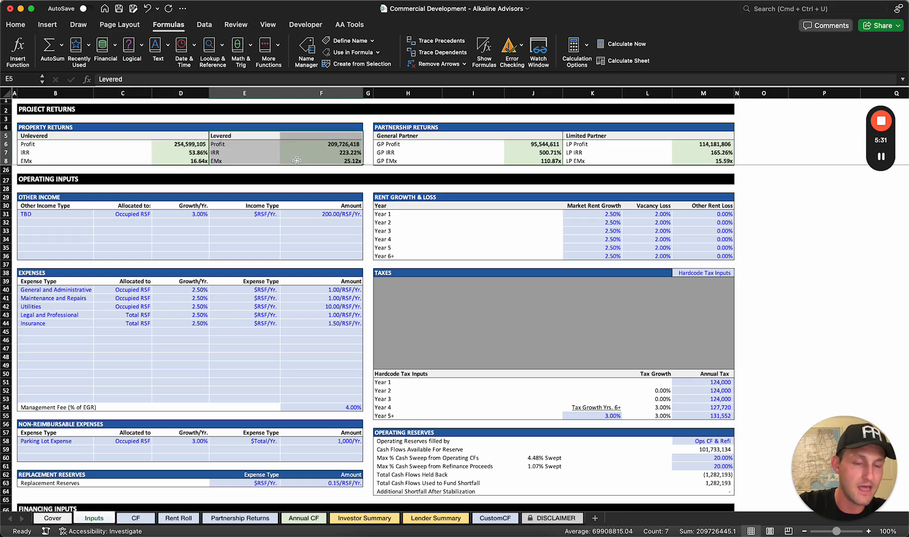
left_click(262, 232)
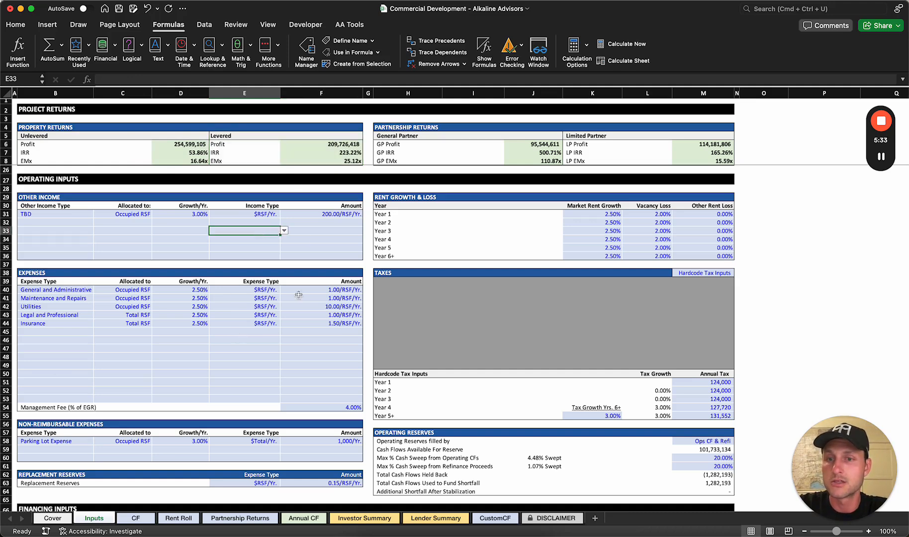
Set the TBD other income type to $Total/Yr. and its amount to 150,000
left_click(251, 216)
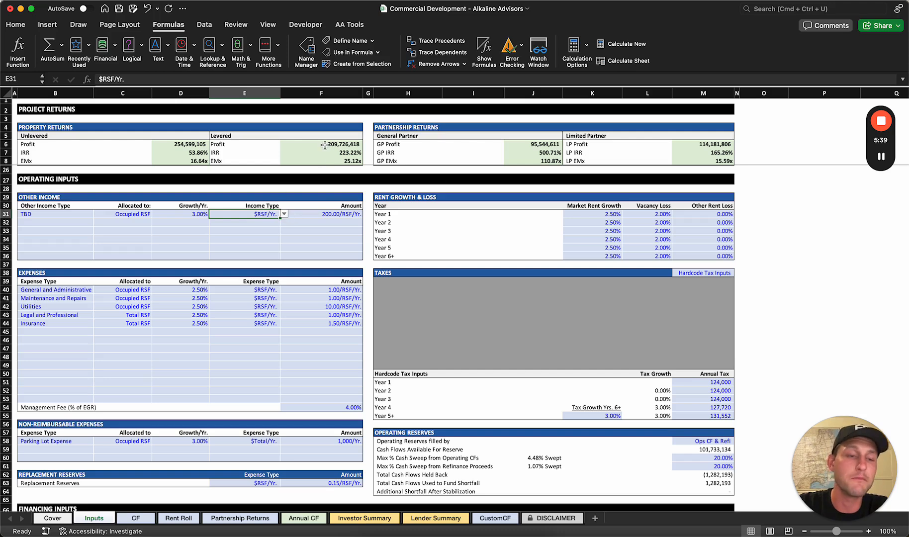
left_click(284, 214)
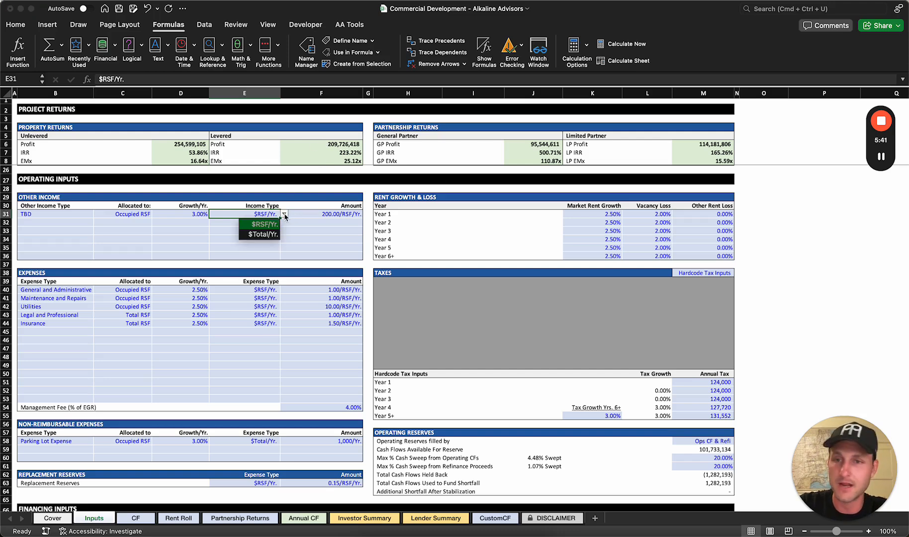
left_click(257, 235)
left_click(339, 145)
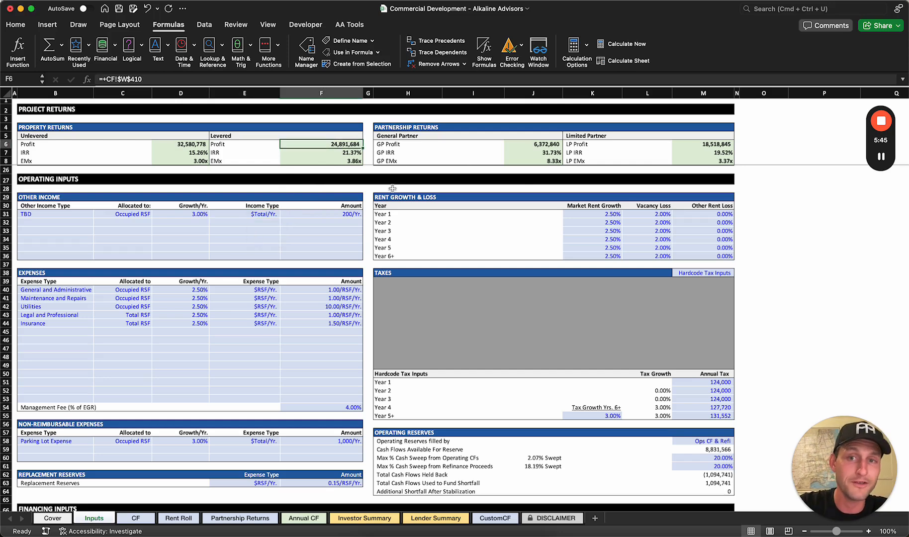
left_click(313, 215)
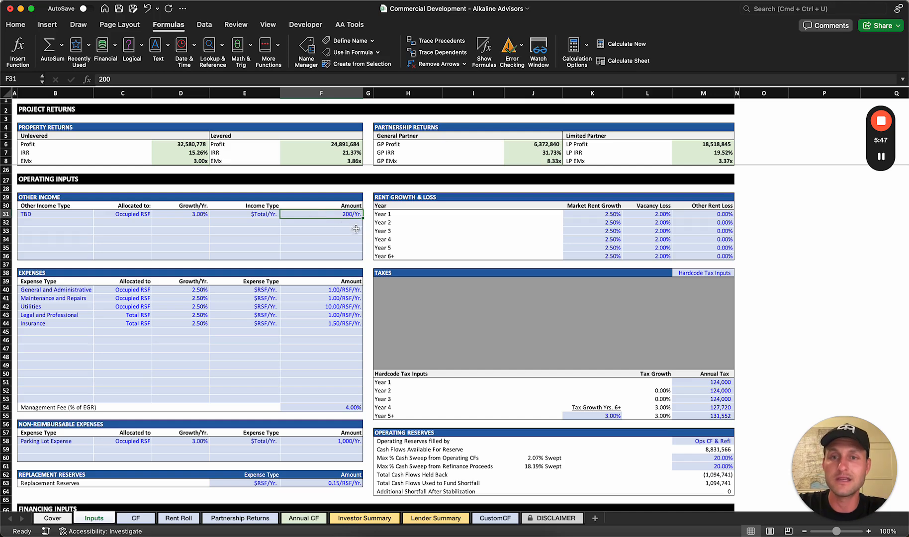
type("150,")
type("0000")
key("Return")
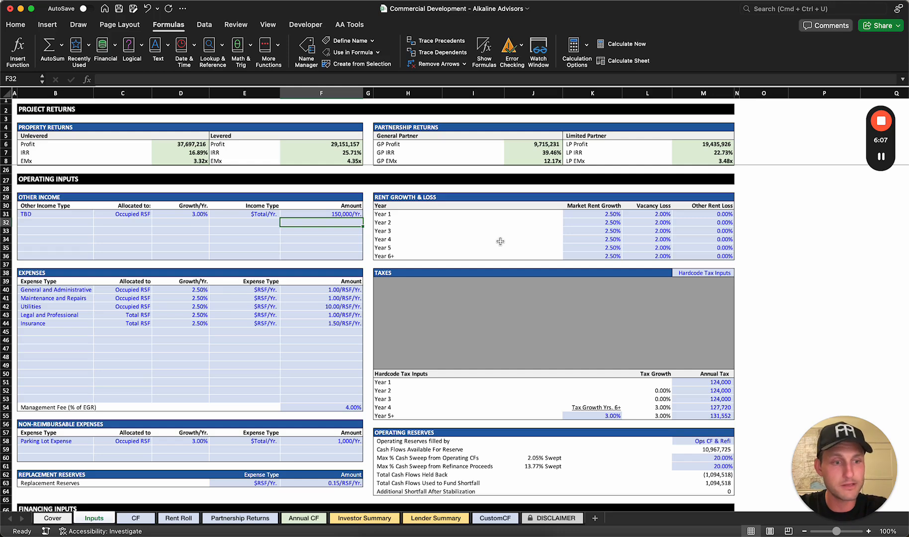
Review the Expenses, Non-Reimbursable Expenses and Replacement Reserves tables along with the Rent Growth & Loss and Taxes blocks
scroll(253, 255, "down", 3)
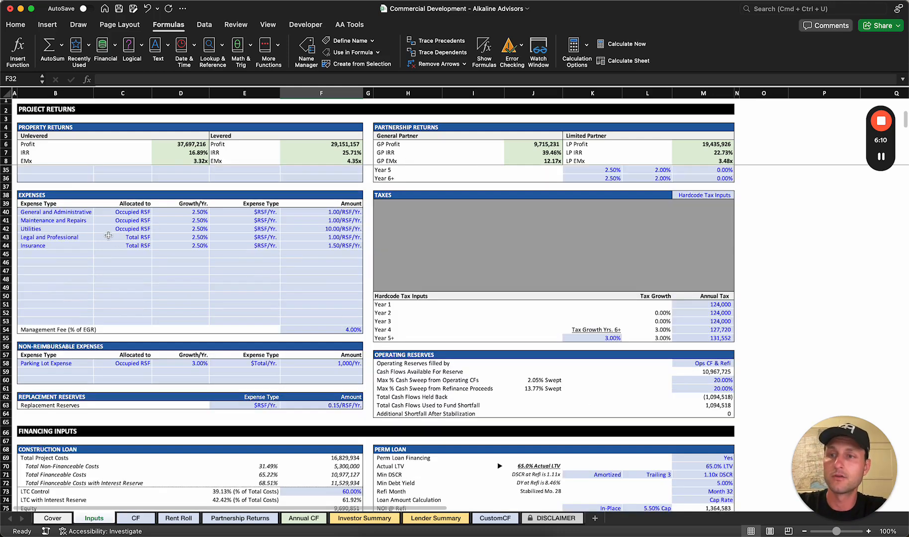
scroll(233, 217, "up", 3)
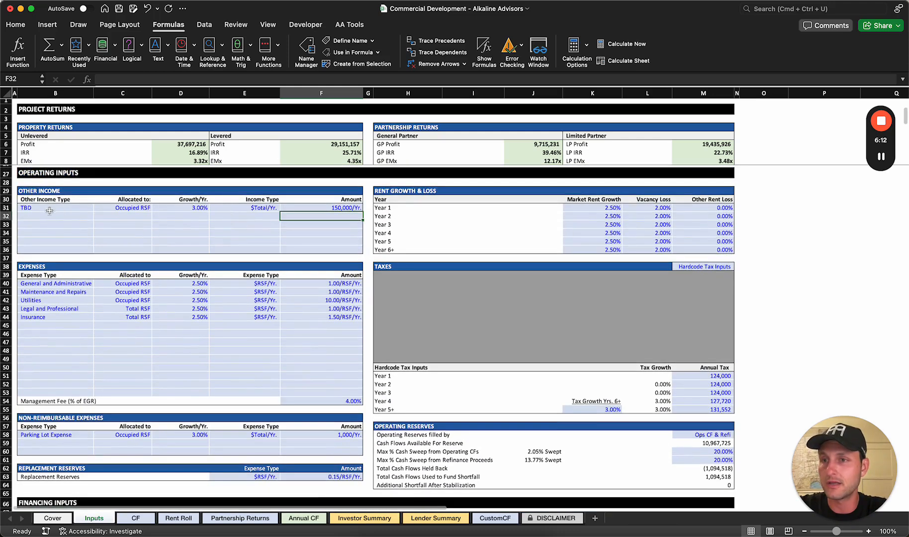
scroll(87, 218, "down", 2)
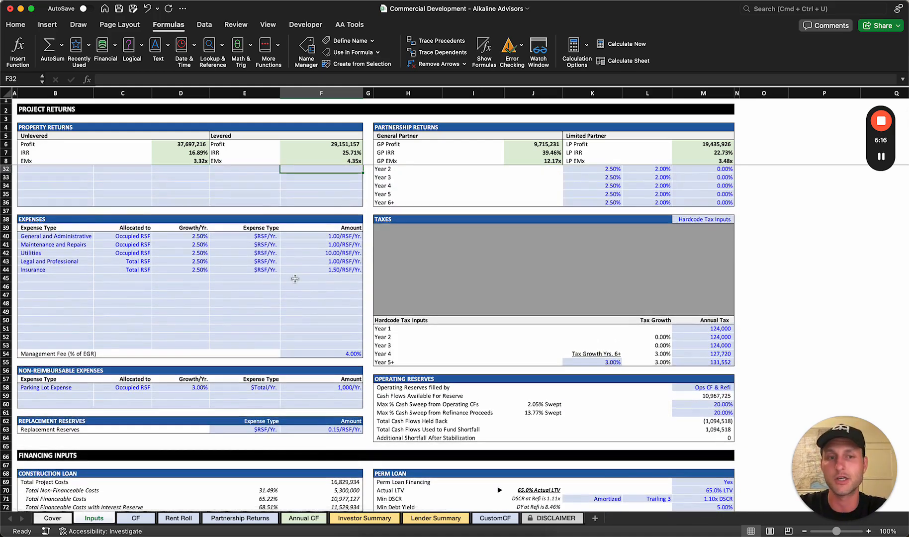
scroll(258, 276, "down", 5)
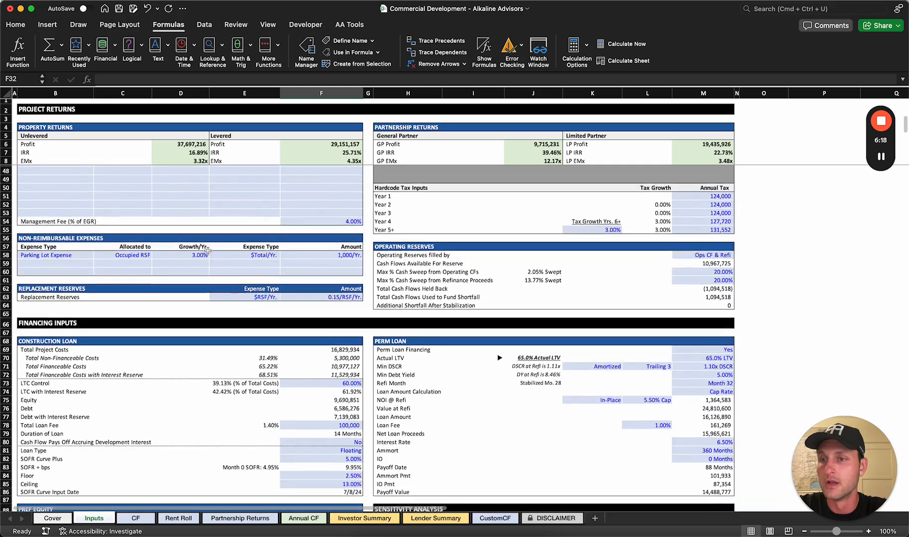
scroll(191, 221, "up", 4)
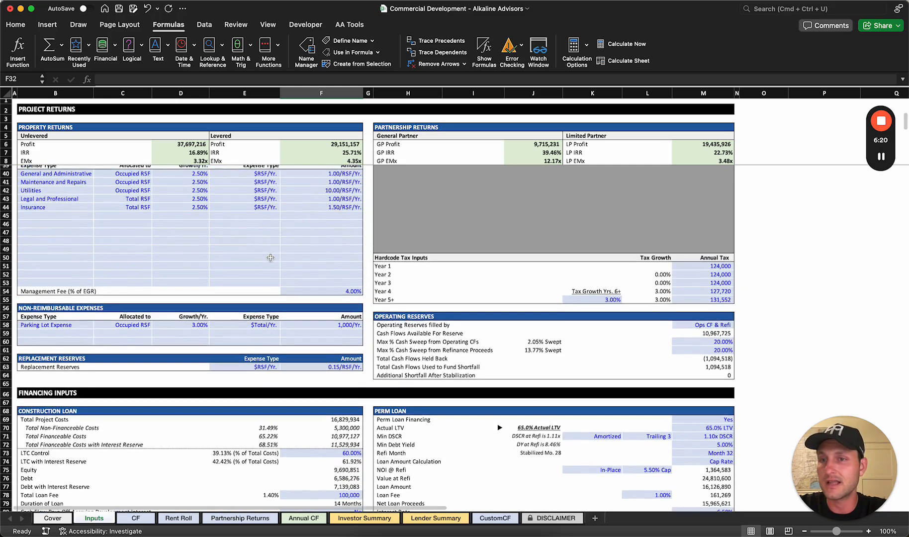
scroll(191, 221, "up", 1)
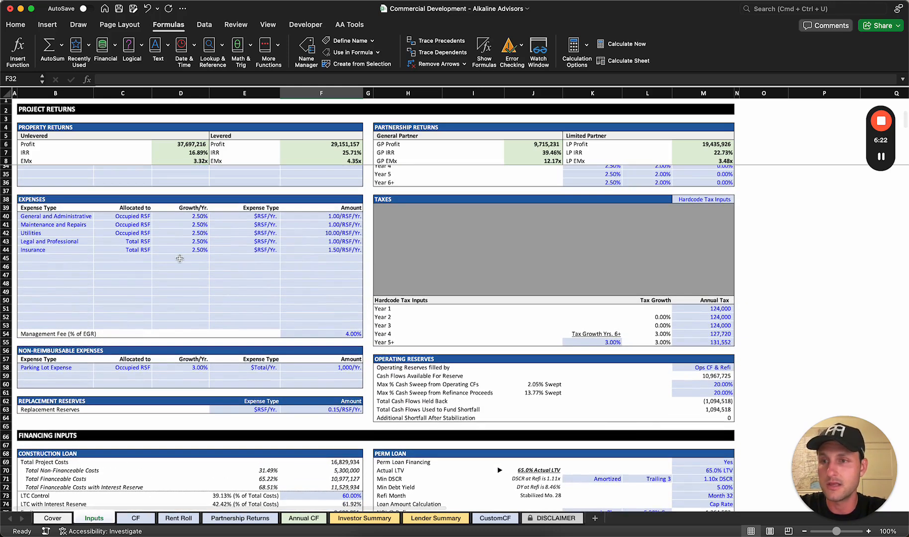
scroll(257, 302, "down", 3)
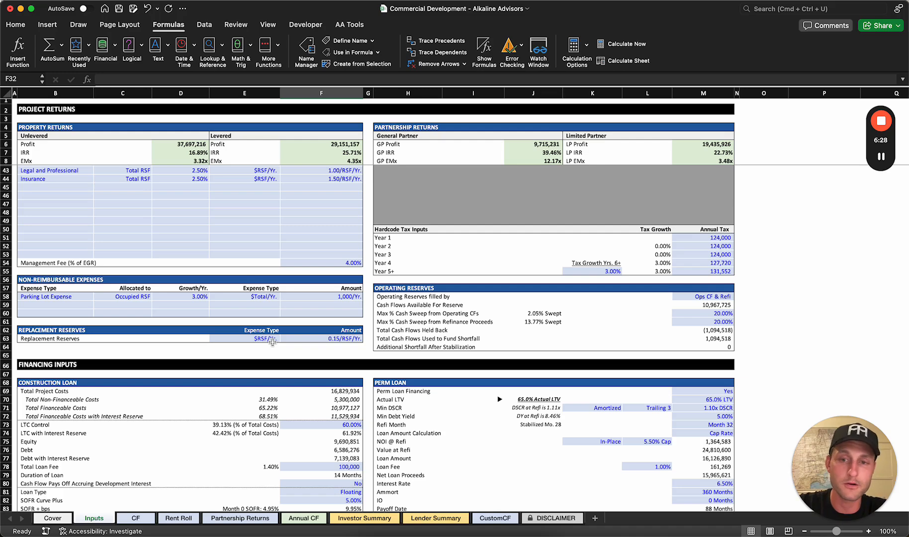
scroll(352, 339, "up", 5)
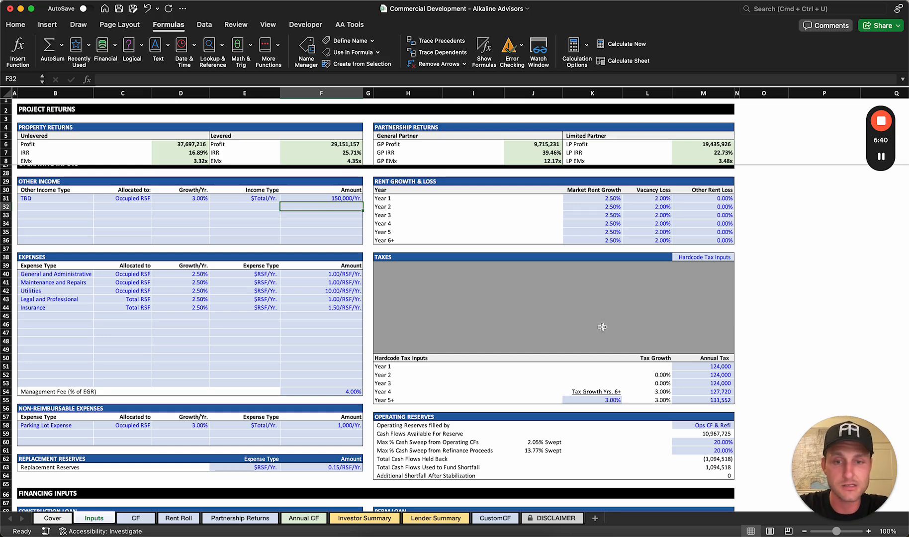
scroll(602, 327, "down", 2)
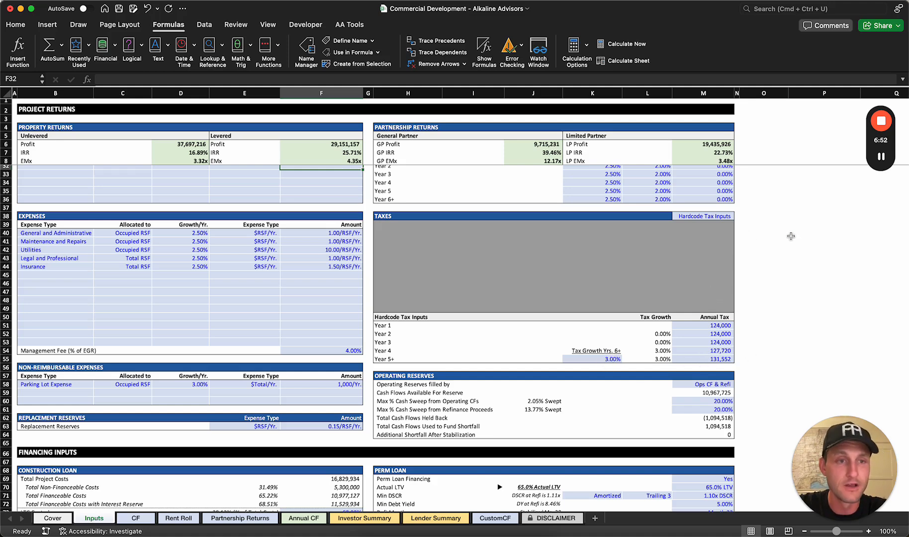
Switch the Taxes block's input method to Goal Seek Tax Inputs
left_click(790, 234)
scroll(715, 237, "up", 3)
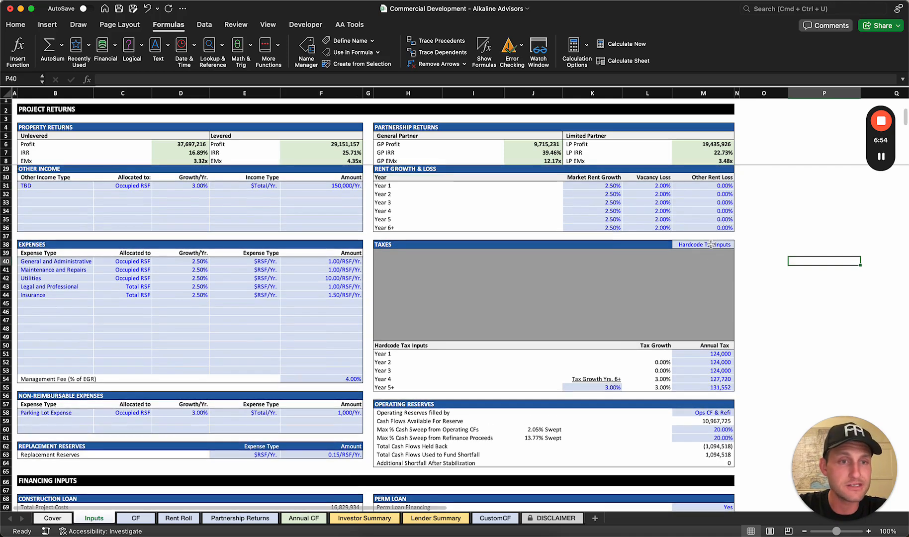
left_click(711, 245)
left_click(738, 245)
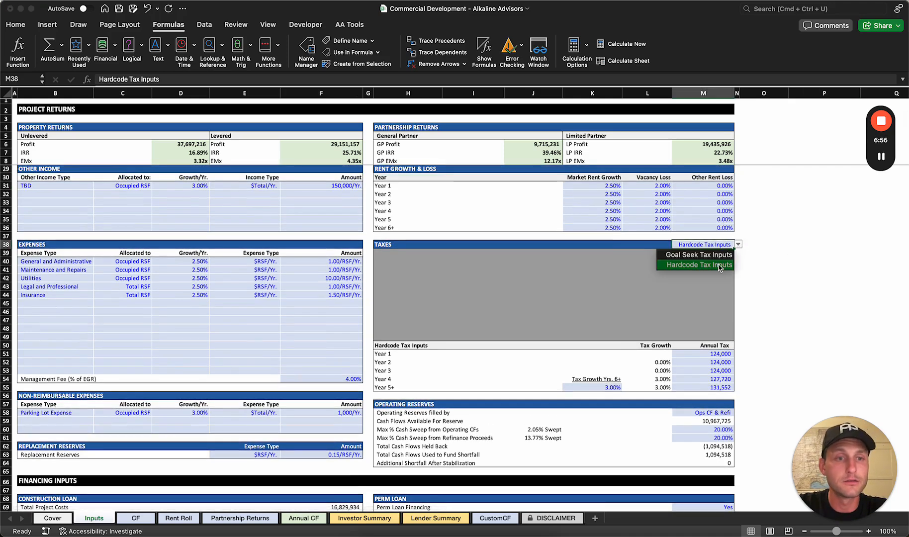
left_click(718, 256)
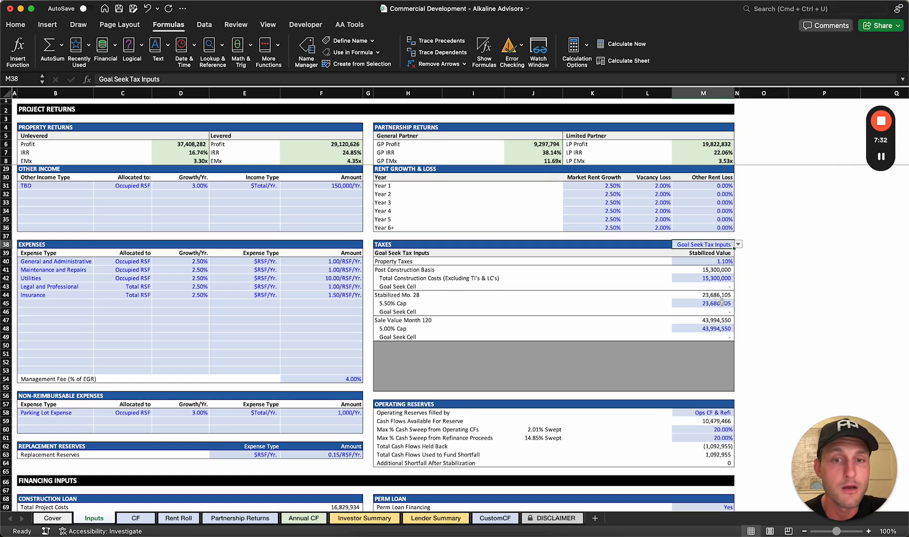
Compare the stabilized and sale values in the goal seek tax inputs with the cap rates and values in the Valuation block
scroll(403, 303, "up", 7)
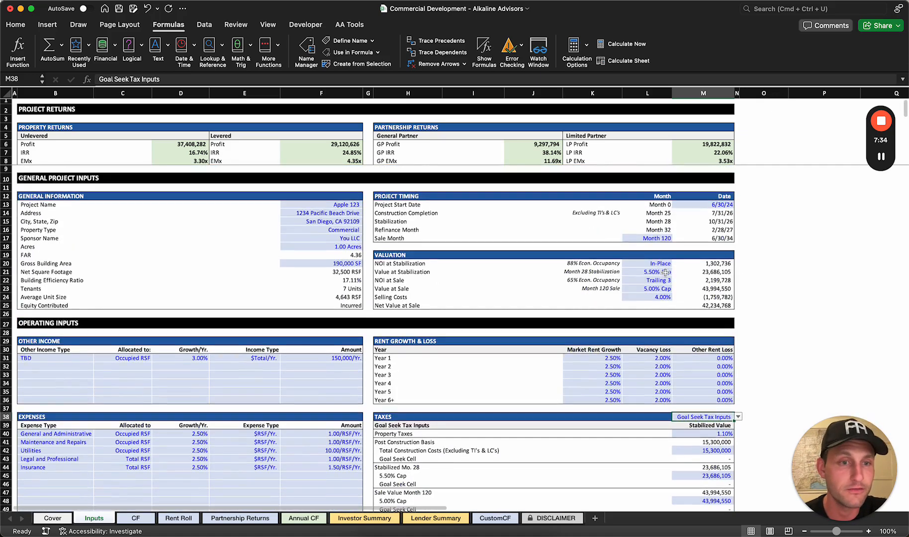
scroll(661, 272, "down", 8)
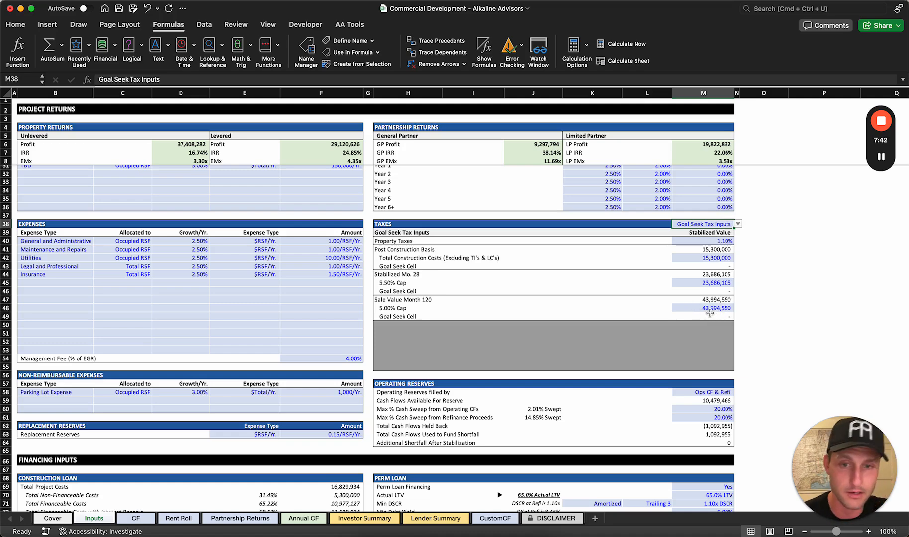
scroll(711, 314, "up", 7)
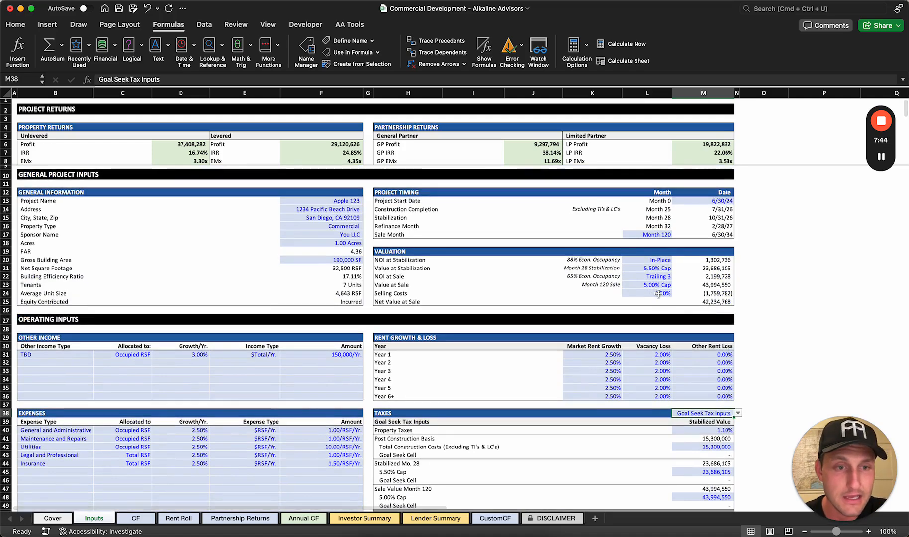
Review the goal seek tax inputs alongside the Operating Reserves and Valuation blocks, focusing on the values that depend on the cap rates
scroll(661, 286, "down", 5)
scroll(661, 287, "down", 9)
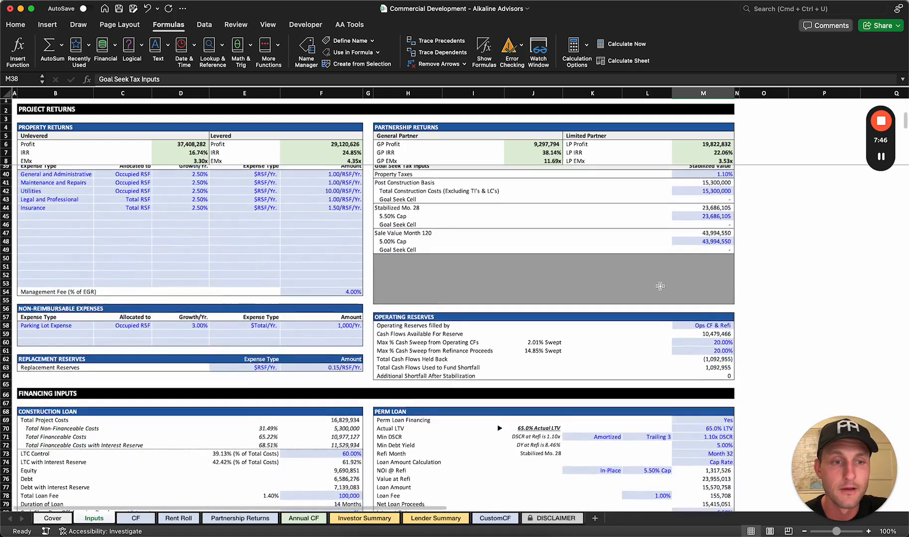
scroll(690, 291, "up", 6)
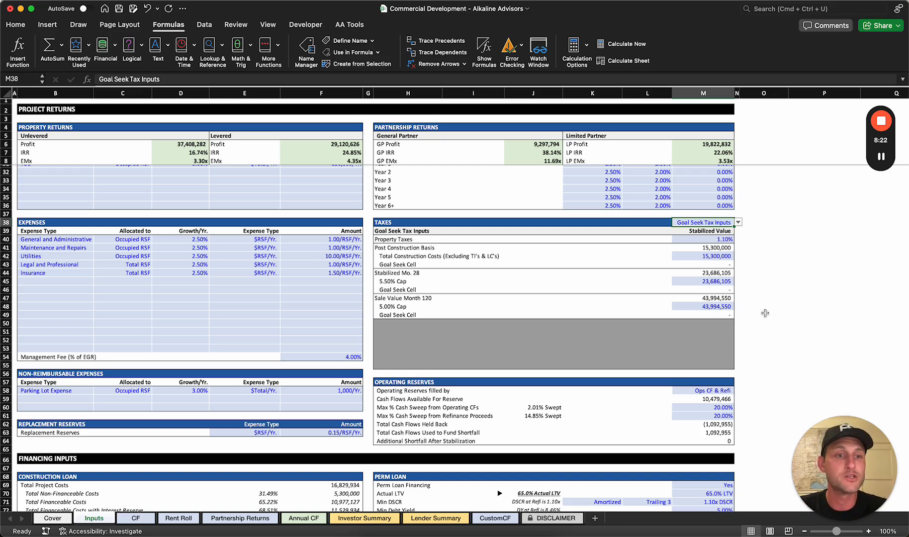
scroll(765, 313, "up", 3)
scroll(765, 313, "right", 1)
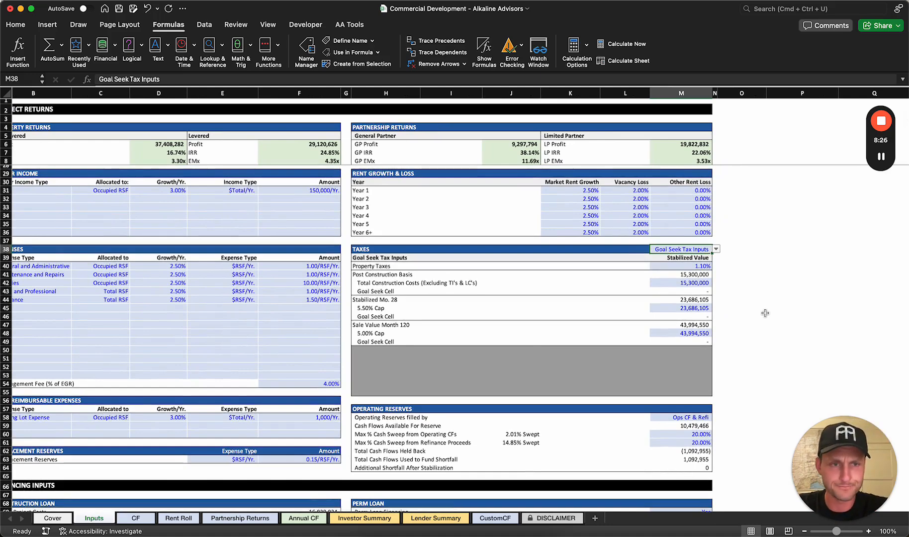
scroll(734, 318, "up", 5)
scroll(734, 318, "right", 1)
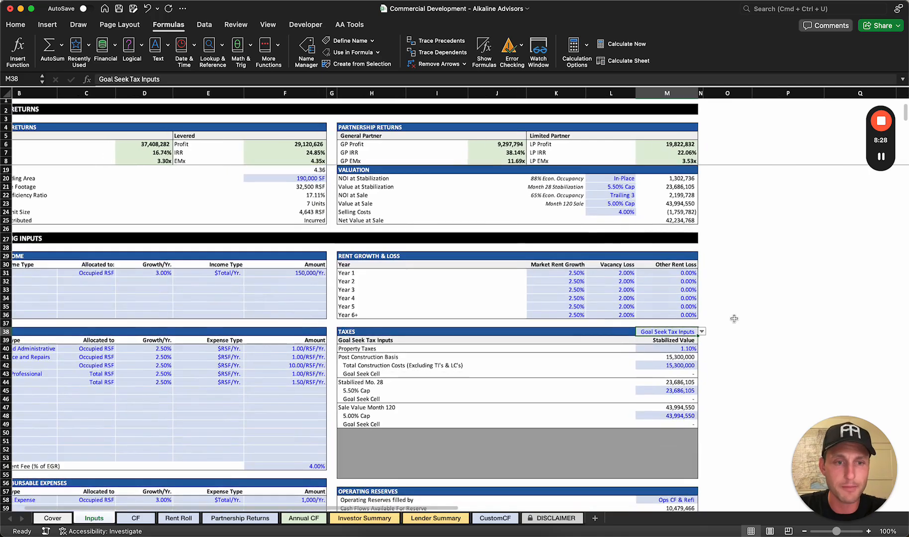
scroll(710, 338, "up", 3)
scroll(710, 338, "right", 1)
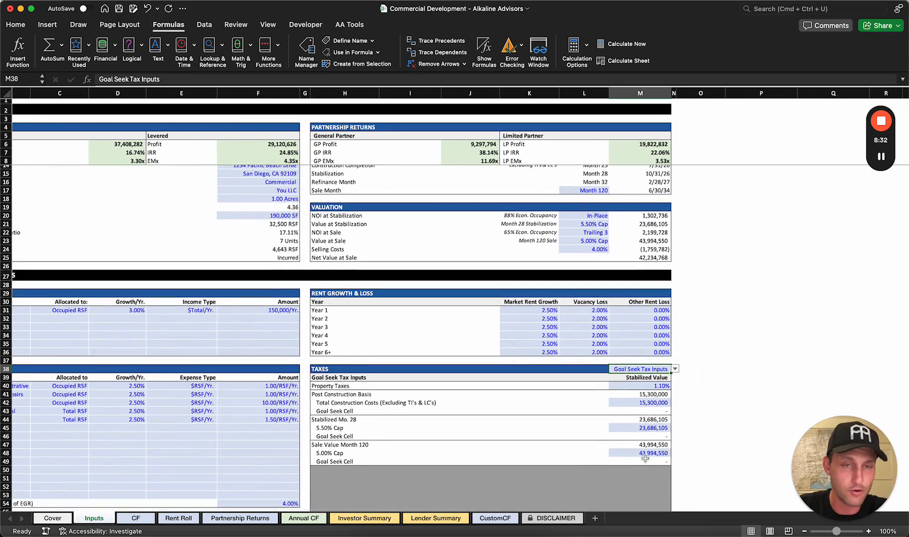
Set the Sale Month in the Project Timing block to 100
scroll(645, 459, "up", 3)
scroll(645, 458, "left", 1)
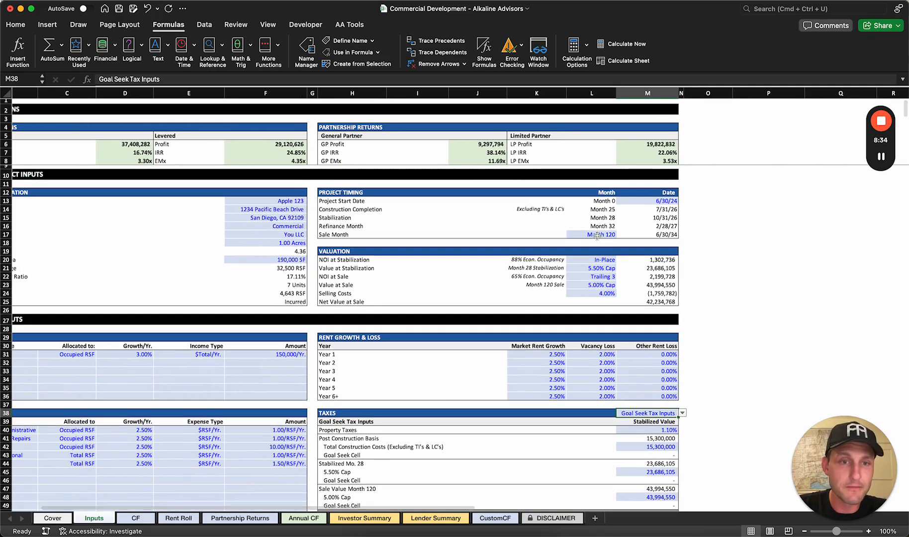
left_click(597, 236)
type("100")
key("Return")
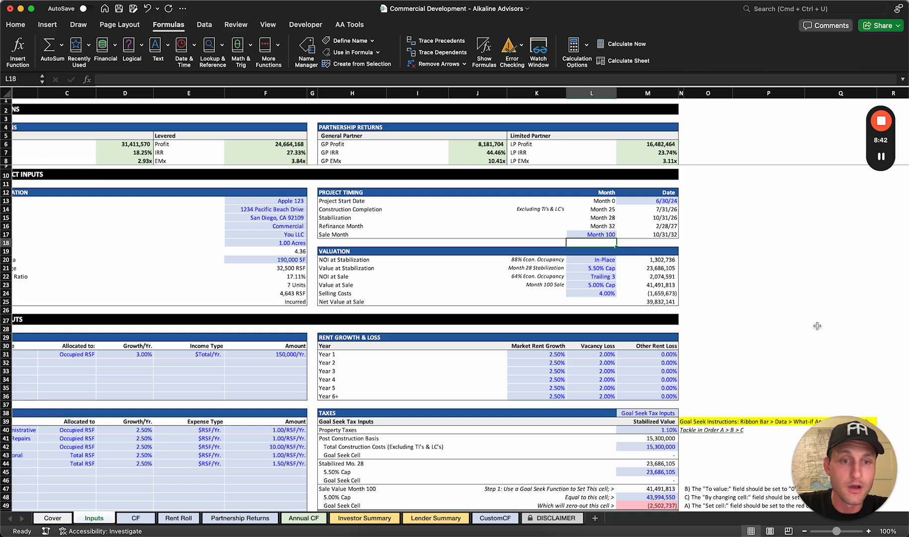
Read the goal seek instructions beside the Taxes block and open Goal Seek, keeping the Taxes cells in view
scroll(817, 326, "down", 5)
scroll(817, 326, "right", 2)
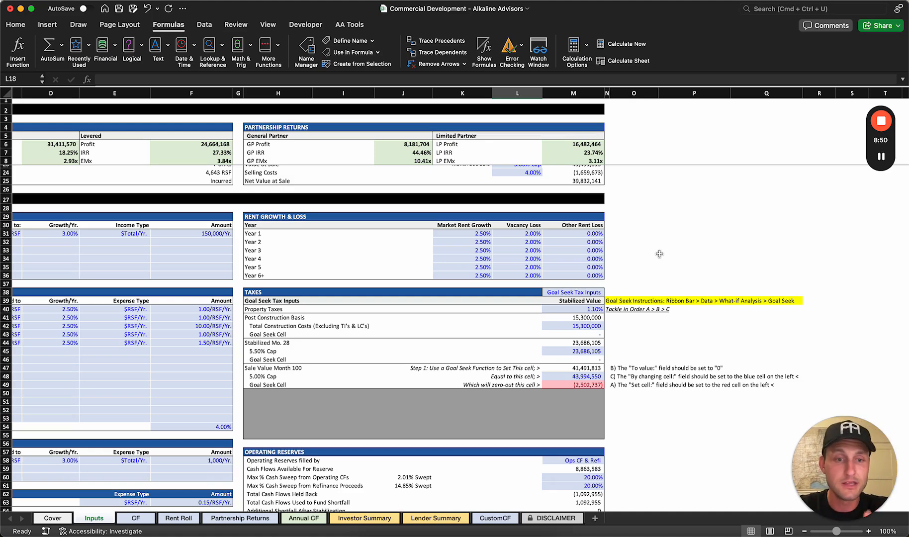
left_click(672, 342)
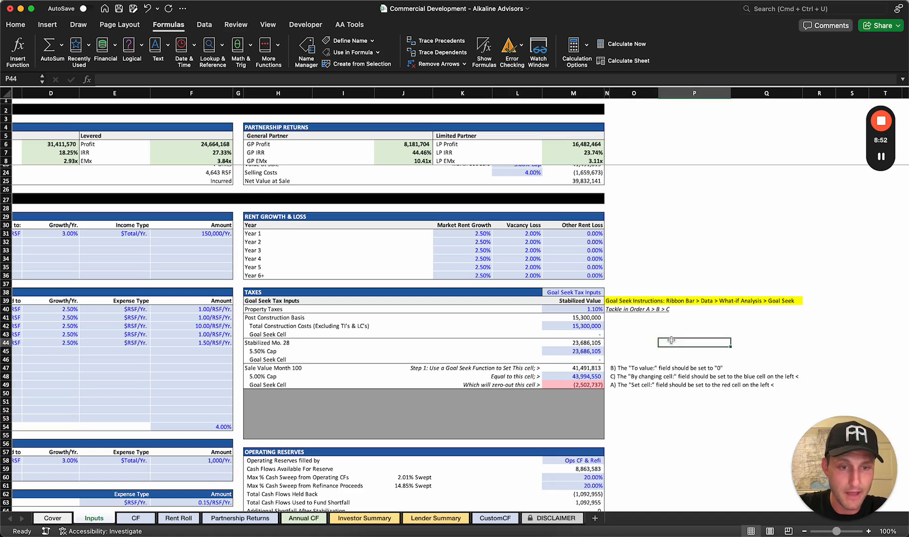
left_click(205, 25)
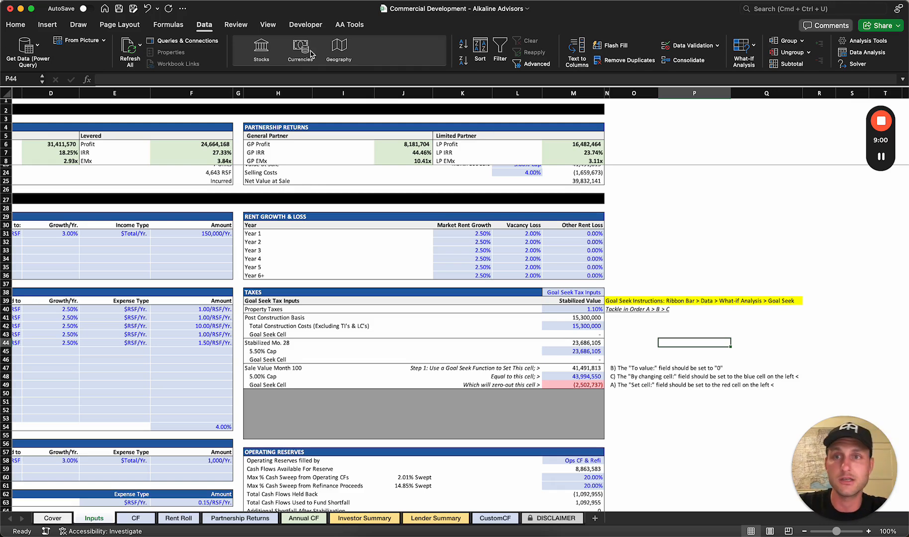
left_click(756, 45)
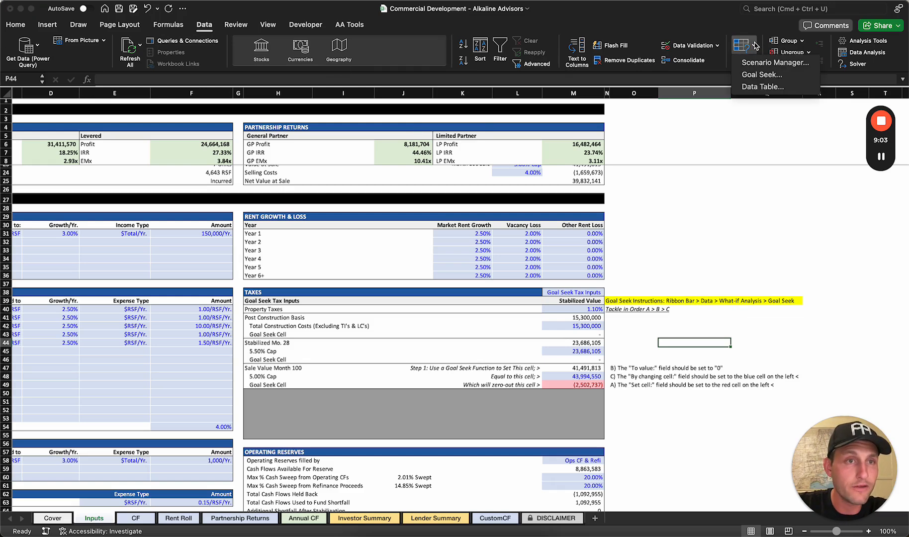
left_click(762, 74)
left_click_drag(475, 117, 471, 244)
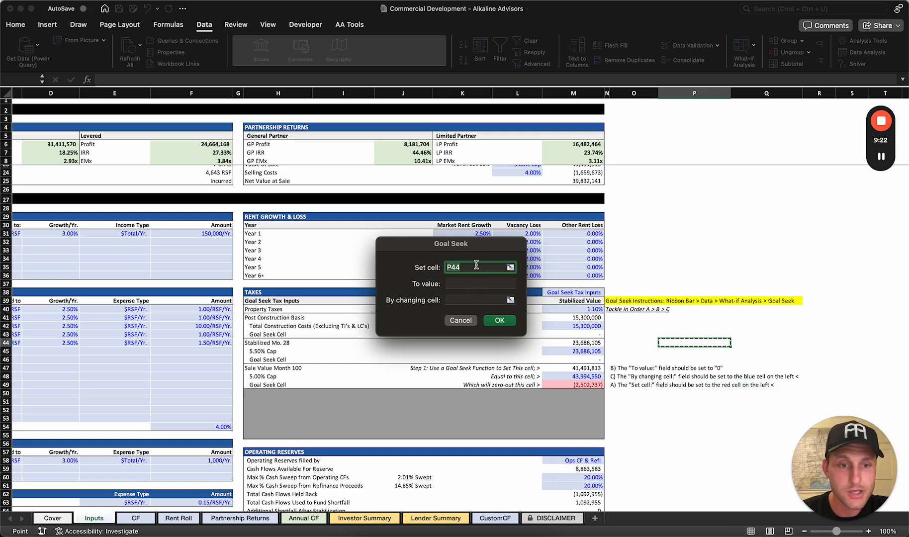
Goal seek the sale value's check cell M49 to 0 by changing cell M48, and accept the solution
left_click(586, 385)
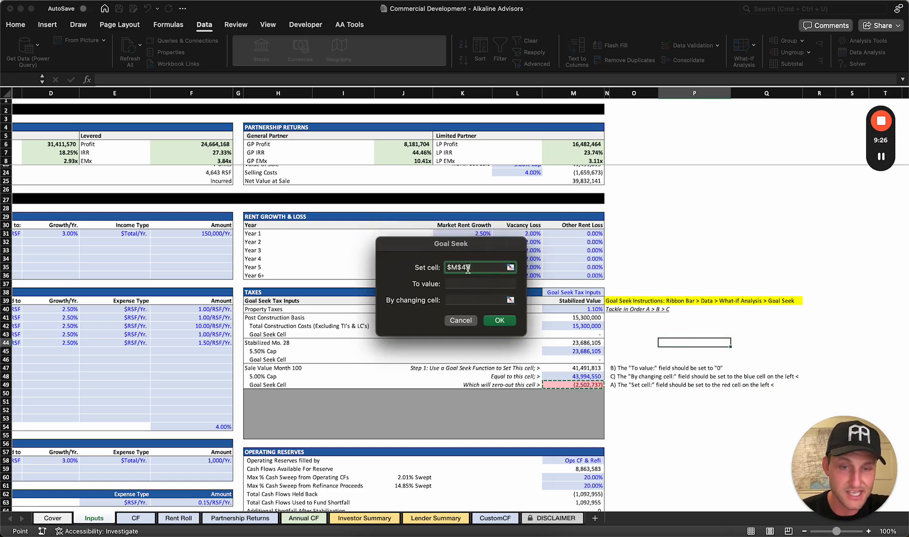
left_click(466, 287)
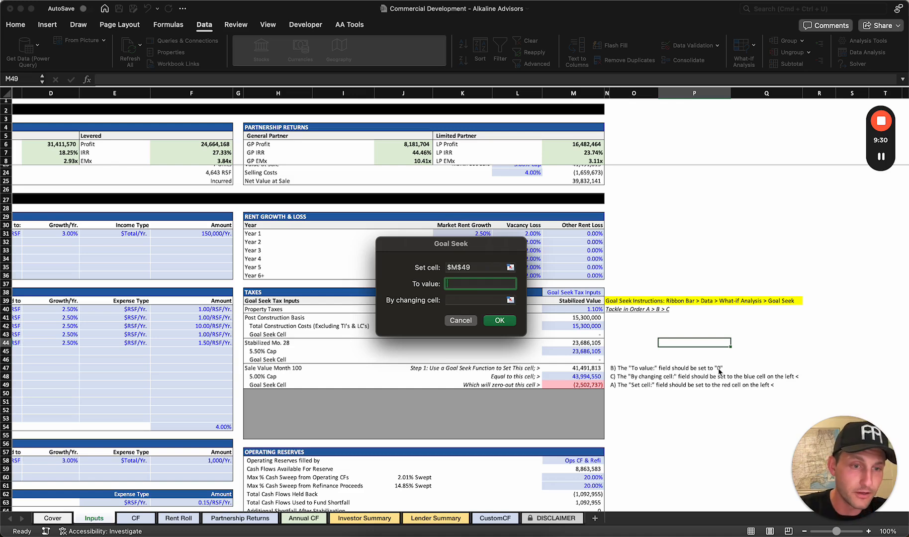
type("0")
left_click(463, 300)
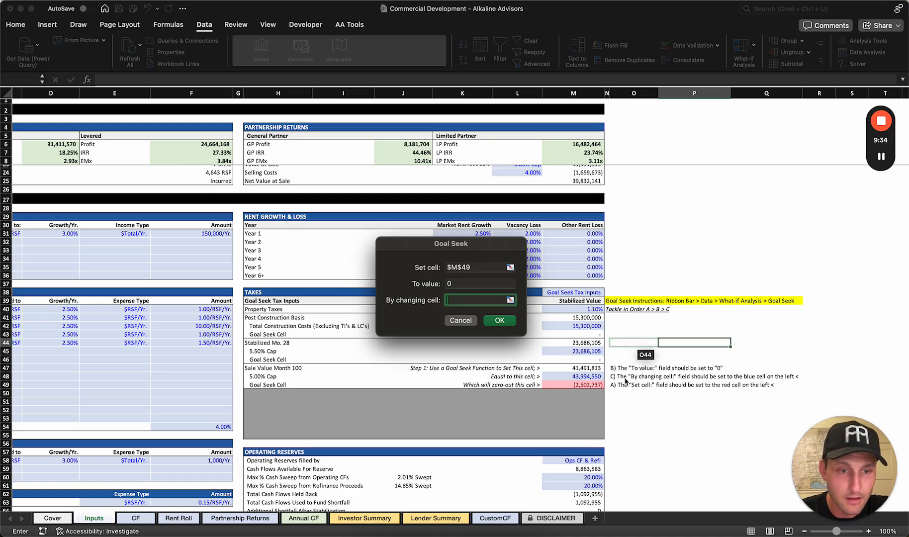
left_click(579, 376)
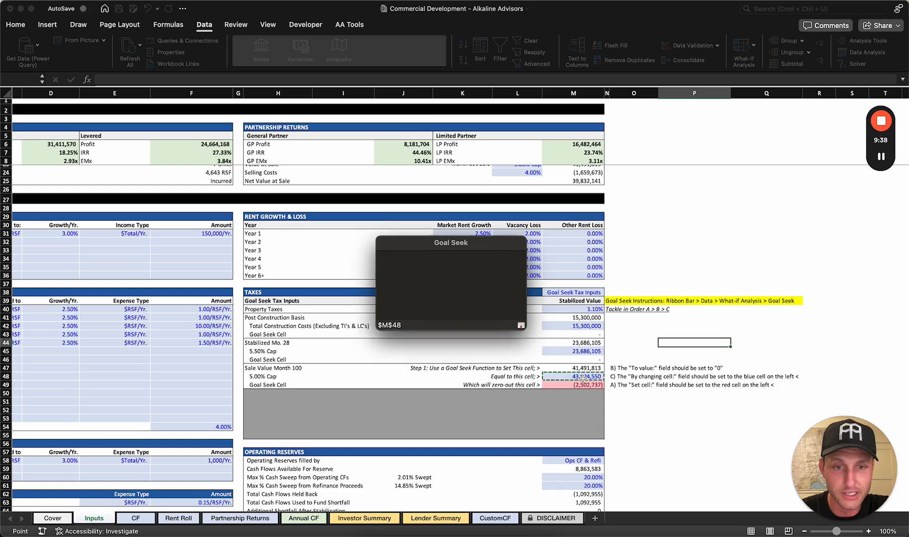
left_click(500, 322)
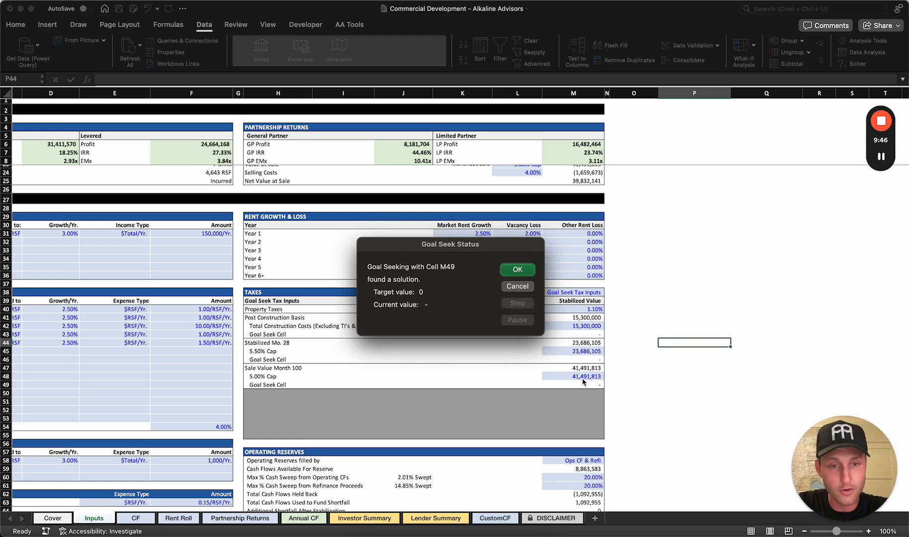
left_click(526, 269)
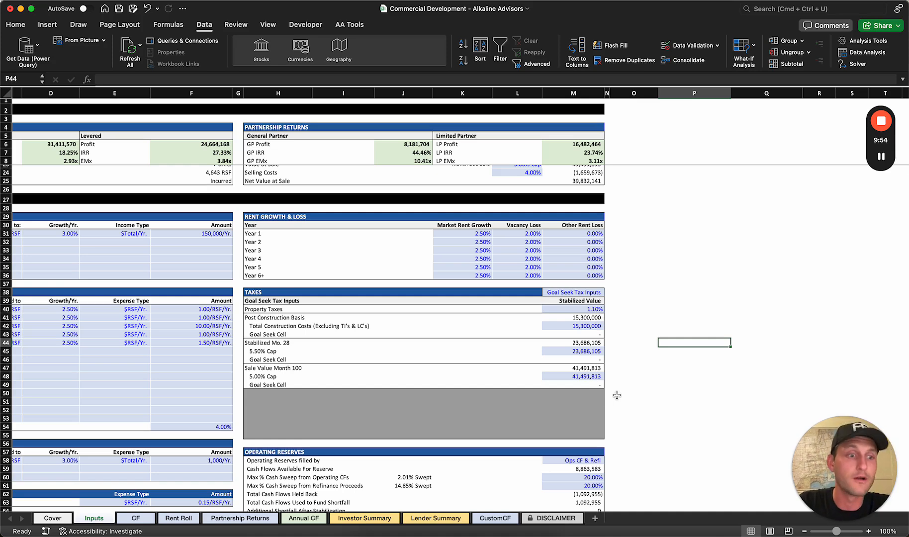
Switch the Taxes block's input method to Hardcode Tax Inputs
left_click(587, 296)
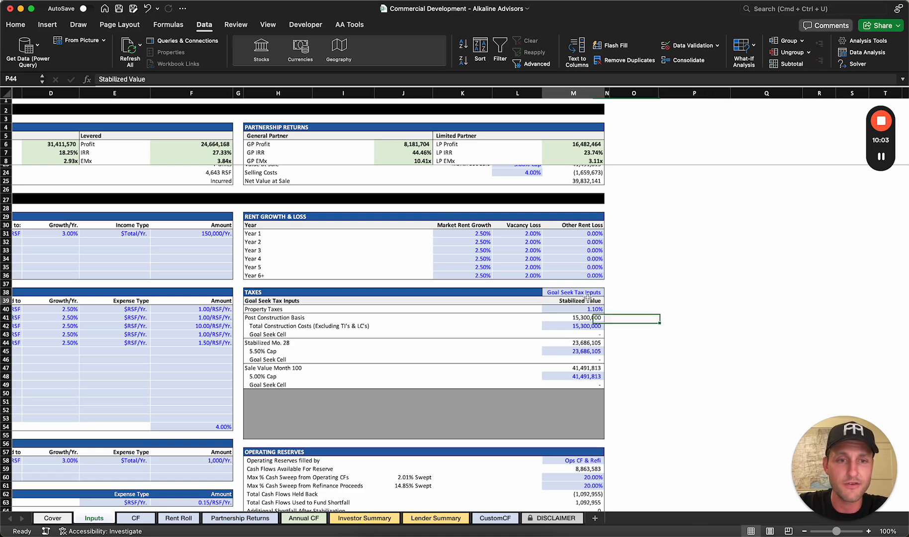
left_click(609, 294)
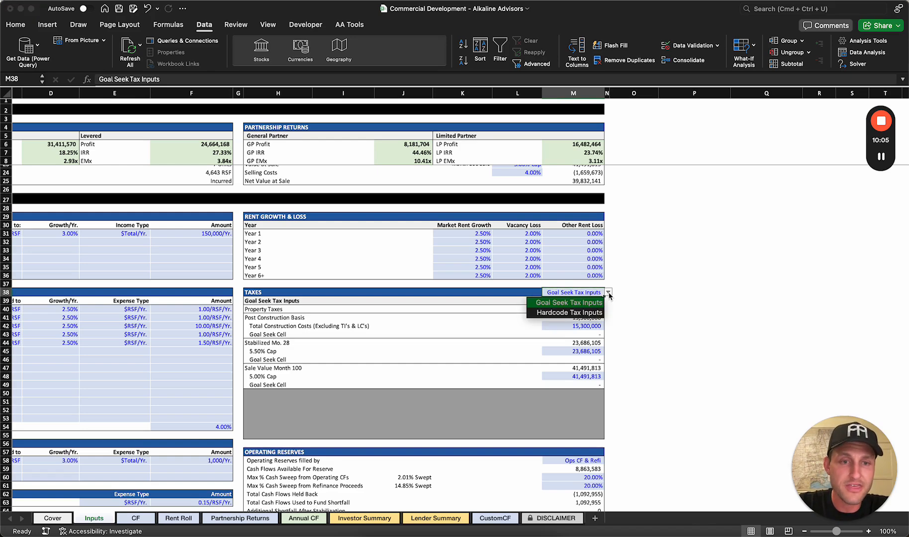
left_click(579, 317)
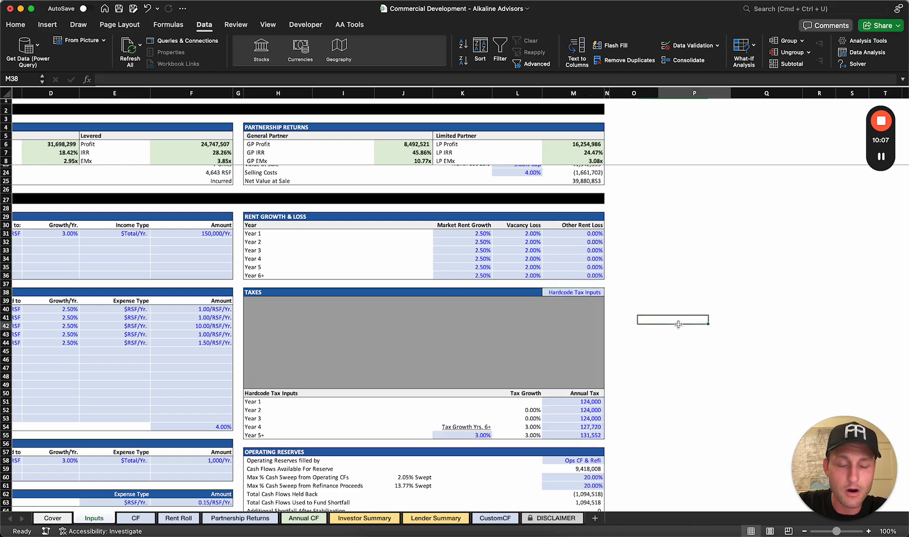
left_click(679, 325)
Examine the Operating Reserves block, including its funding source, maximum cash sweeps and shortfall rows
scroll(679, 325, "down", 3)
scroll(679, 324, "down", 3)
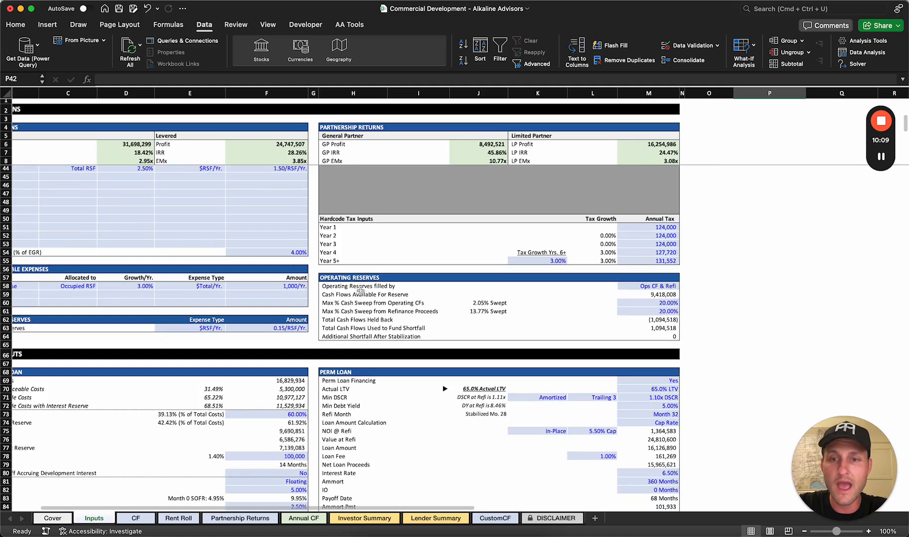
left_click_drag(334, 277, 650, 336)
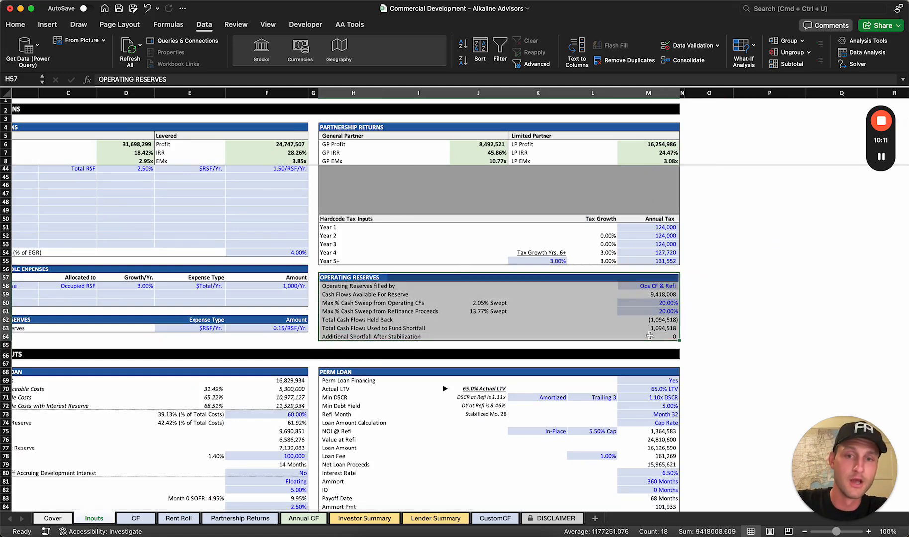
left_click(690, 347)
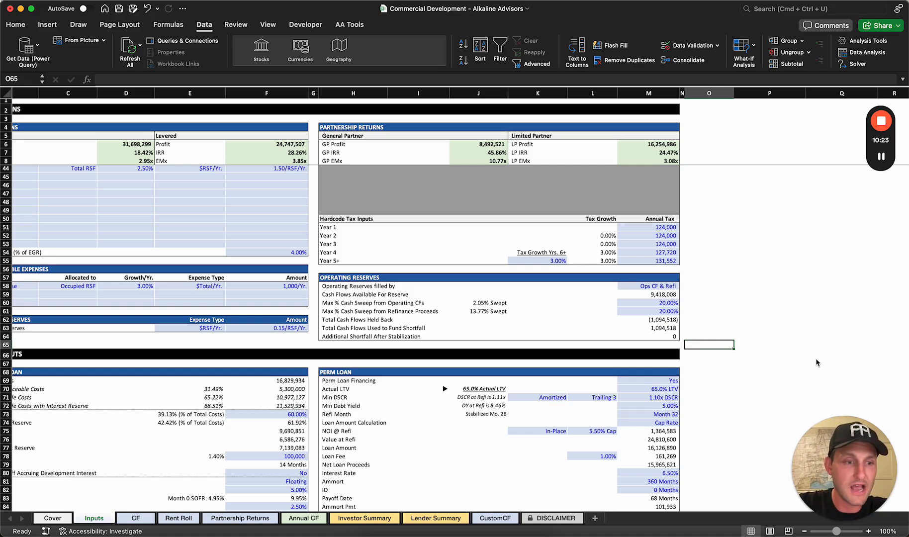
key("Up")
key("Up")
key("Up")
key("Up")
key("Up")
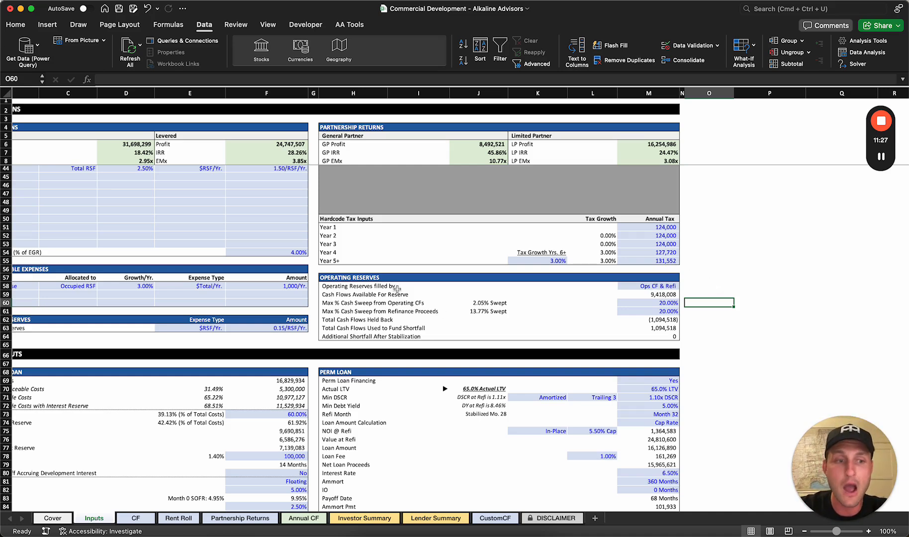
Set the Operating Reserves filled by option to Equity
left_click(668, 286)
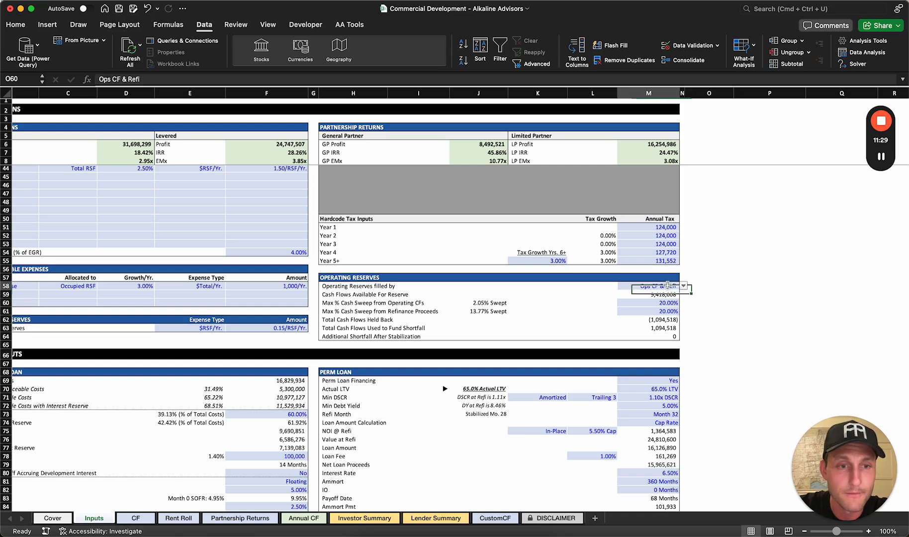
left_click(684, 287)
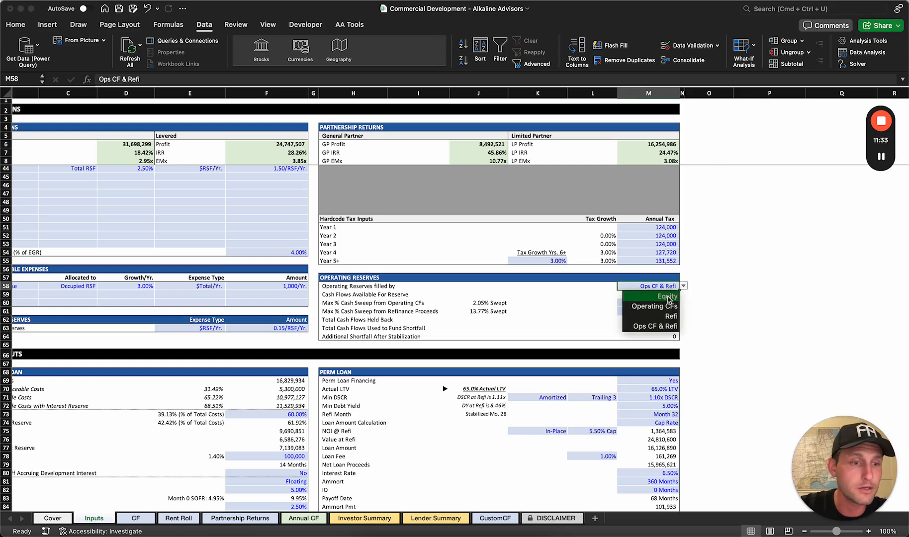
left_click(667, 298)
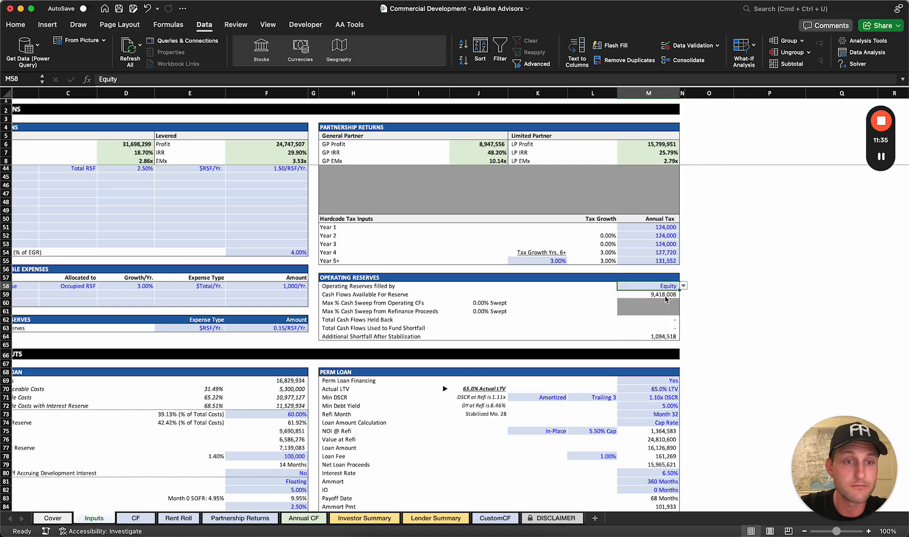
left_click(711, 309)
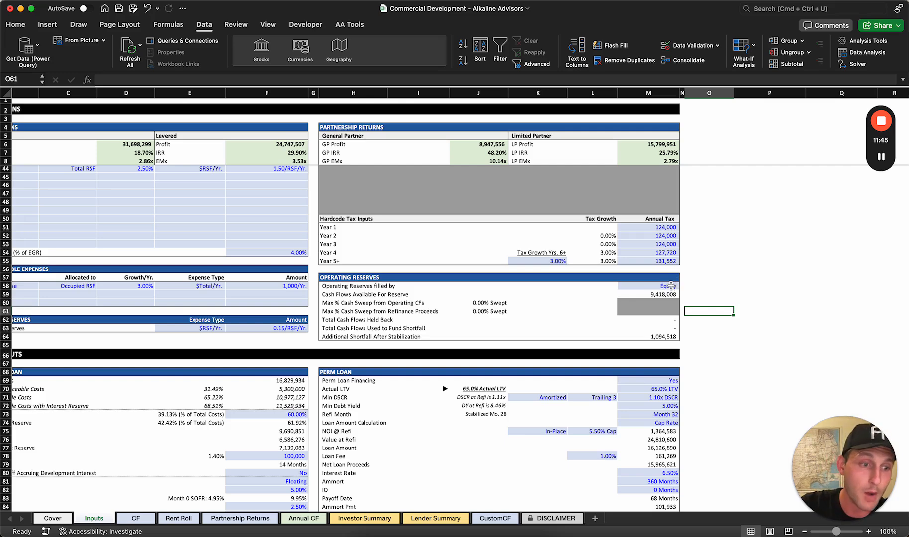
Set the Operating Reserves filled by option to Refi and compare the maximum cash sweep percentages with the percentages actually swept
left_click(671, 286)
left_click(683, 286)
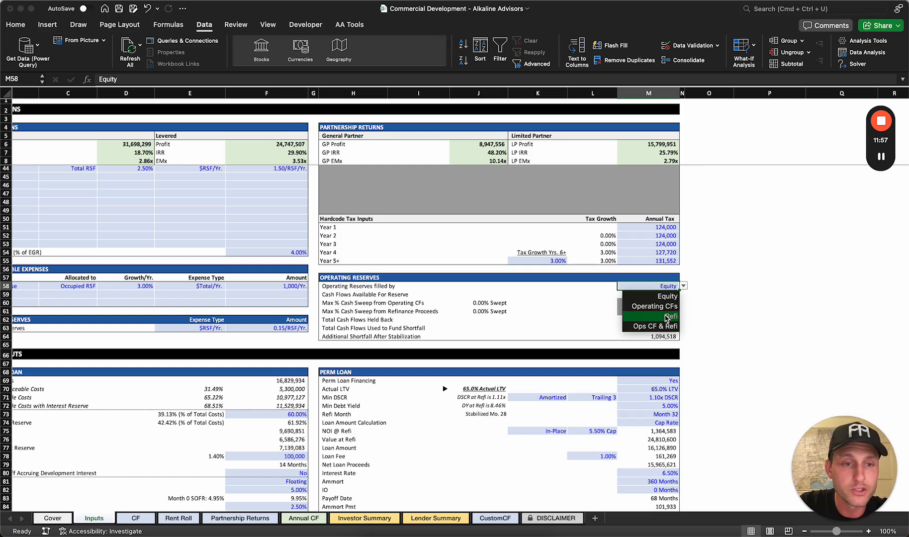
left_click(668, 317)
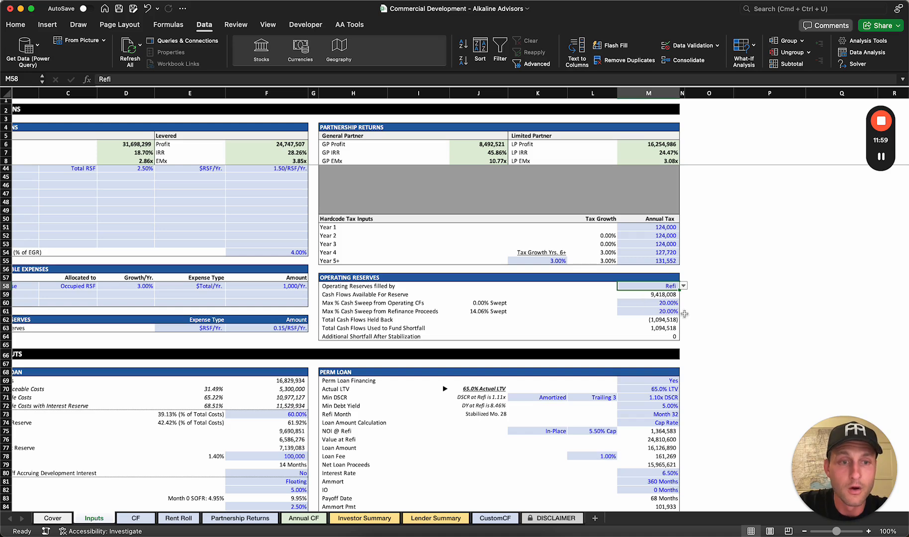
left_click(484, 301)
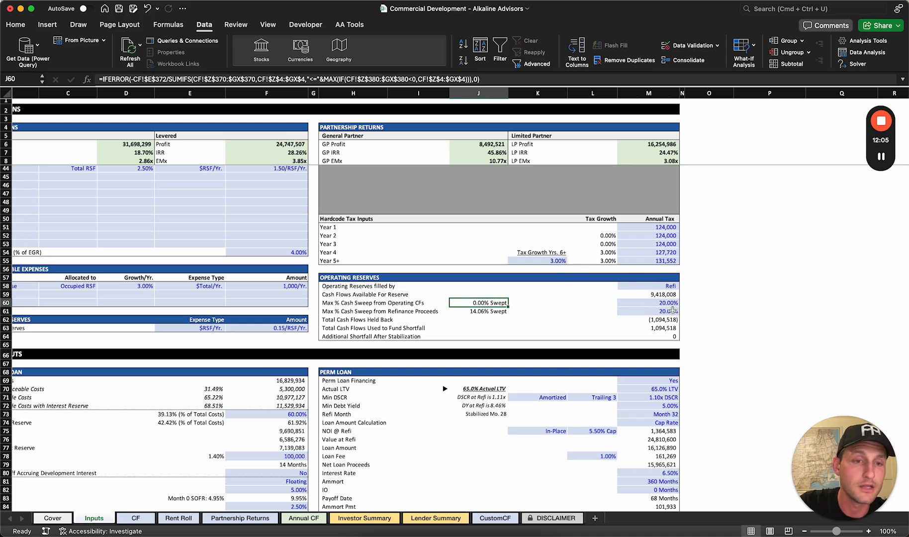
left_click(671, 312)
left_click_drag(671, 303, 672, 312)
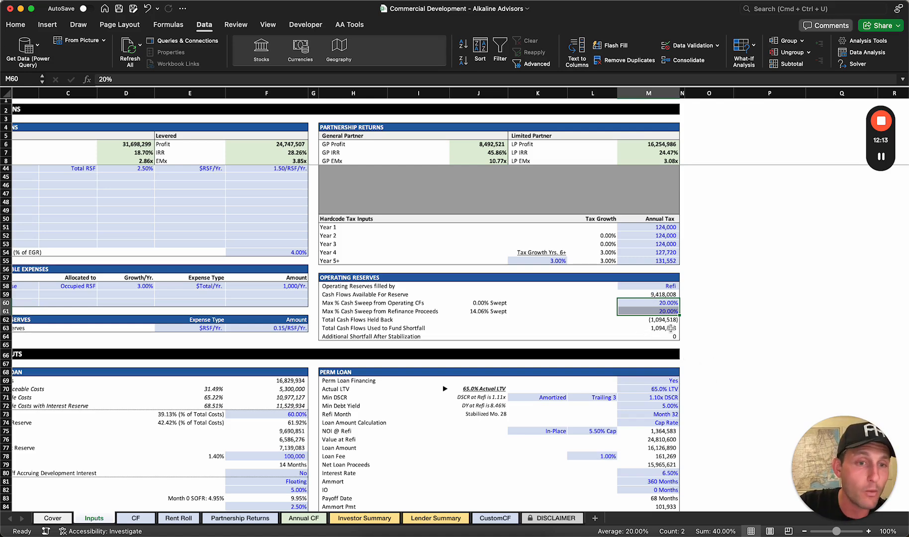
key("Left")
key("Left")
key("Left")
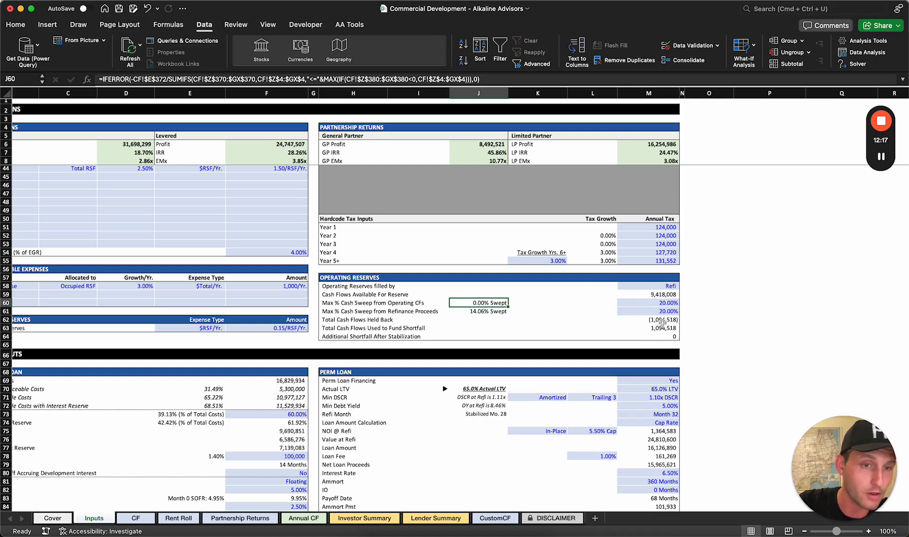
Switch the Operating Reserves filled by option to Equity and back to Refi to compare the effect on returns
left_click(671, 284)
left_click(684, 286)
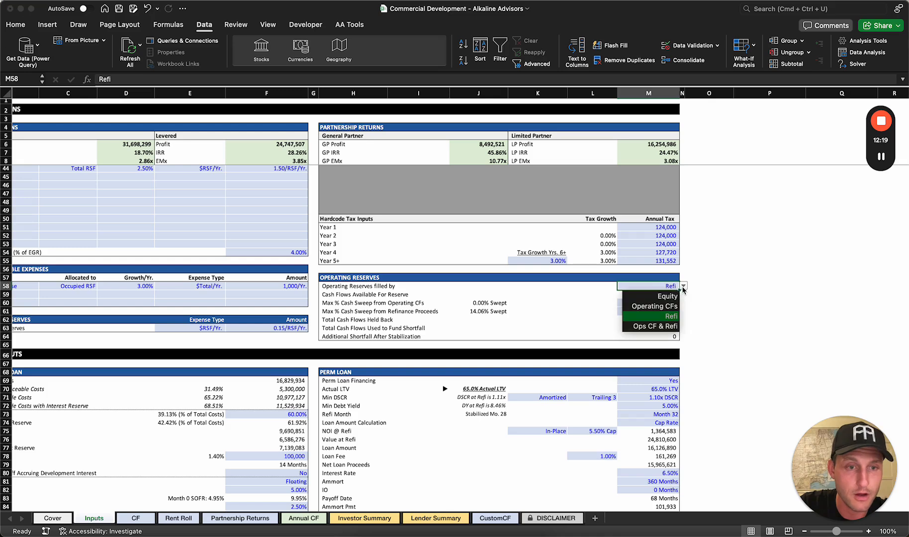
left_click(674, 297)
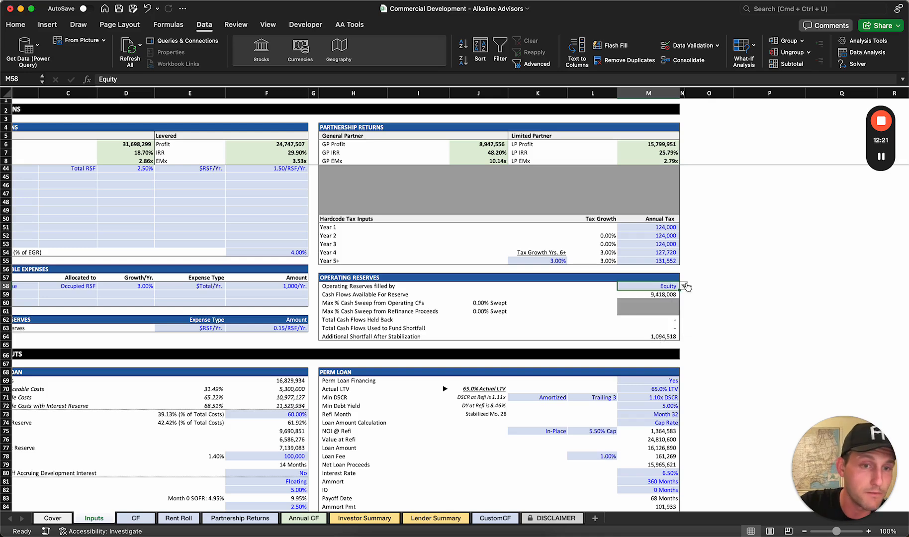
left_click(684, 286)
left_click(665, 318)
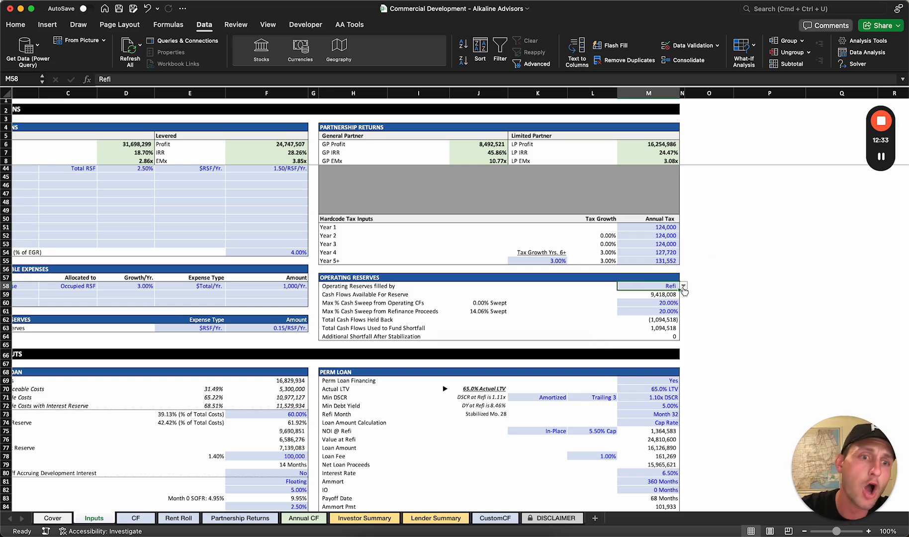
Set the Operating Reserves filled by option to Operating CFs and check the percentage swept from operating cash flows
left_click(684, 286)
left_click(675, 310)
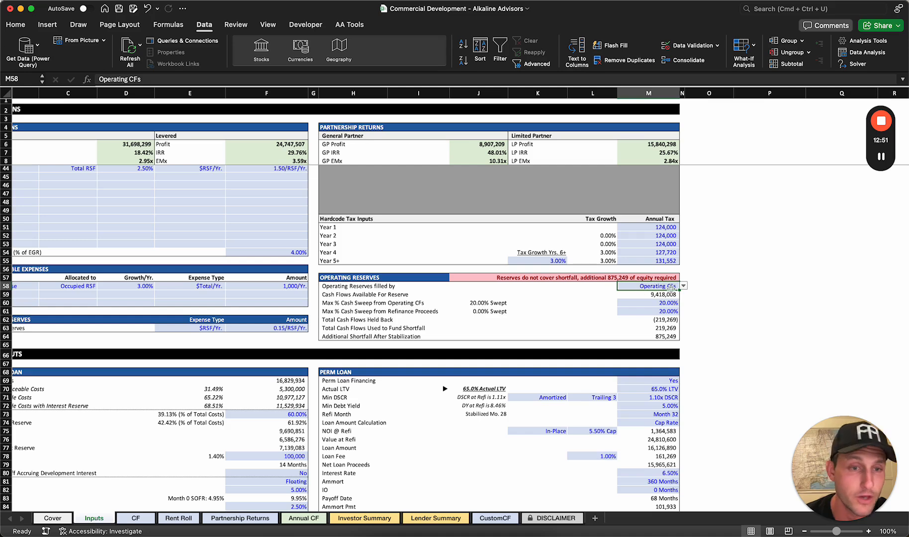
key("Down")
key("Down")
key("Left")
key("Left")
key("Left")
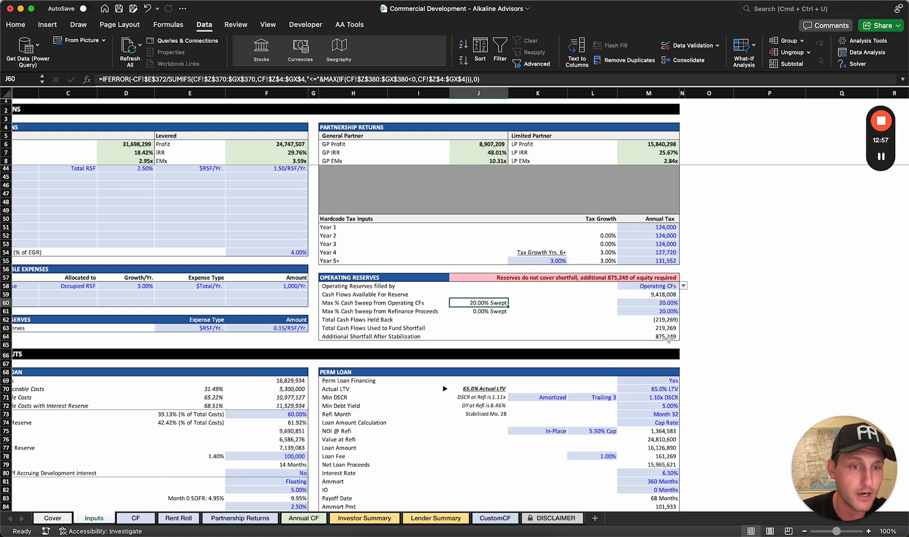
Set the Max % Cash Sweep from Operating CFs to 50%
left_click(669, 305)
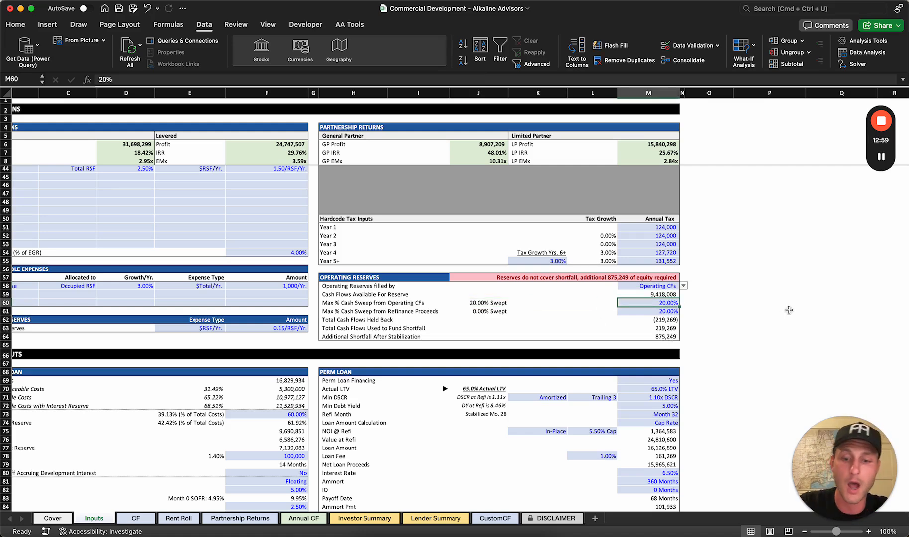
type("50")
key("Return")
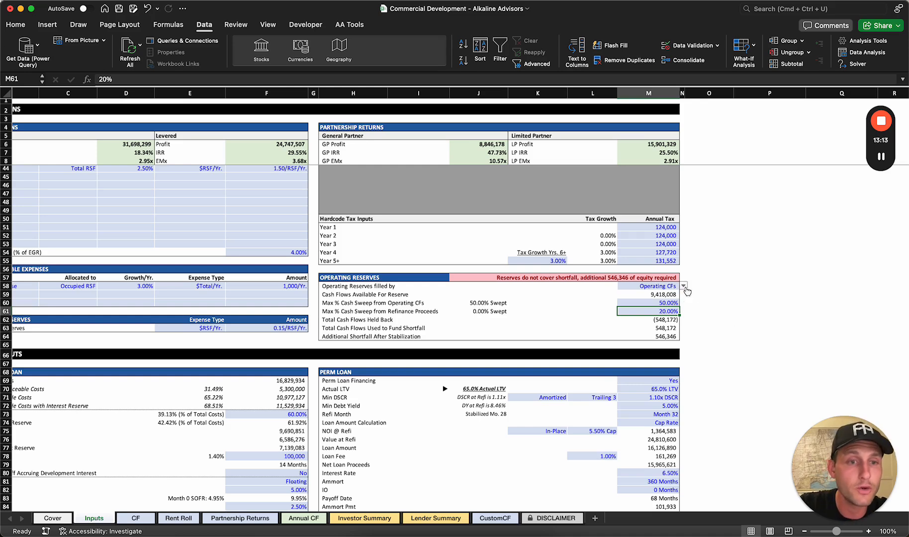
Fill the operating reserves from Ops CF & Refi and set the Max % Cash Sweep from Operating CFs to 20%
left_click(683, 287)
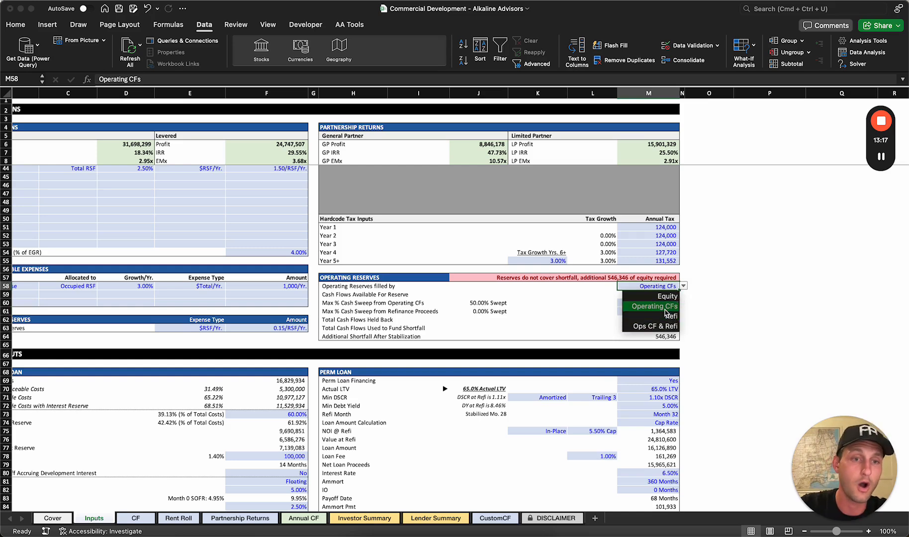
left_click(669, 326)
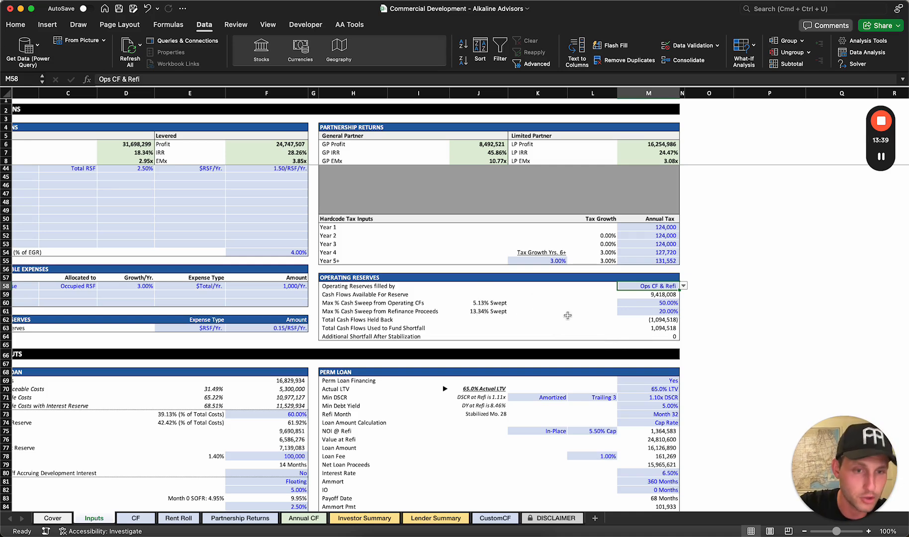
left_click(647, 304)
type("20")
key("Return")
left_click(655, 303)
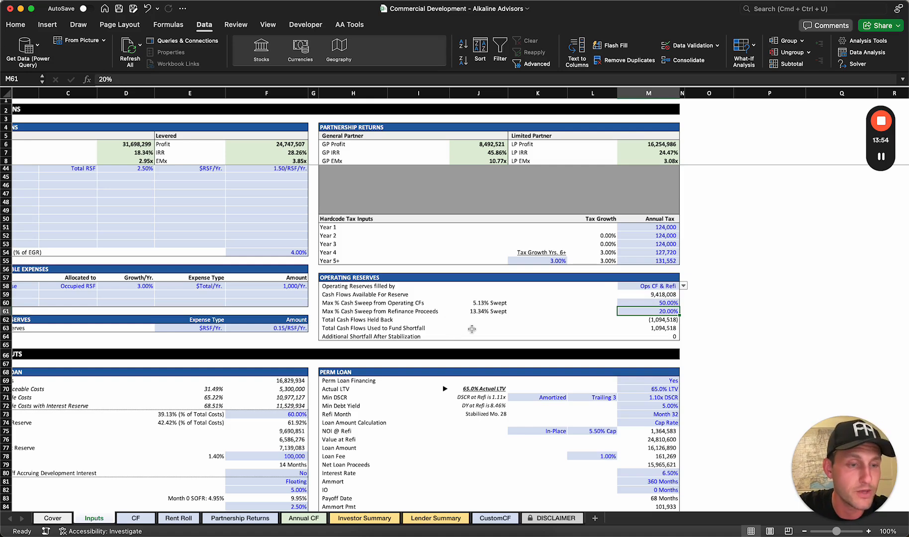
left_click(665, 301)
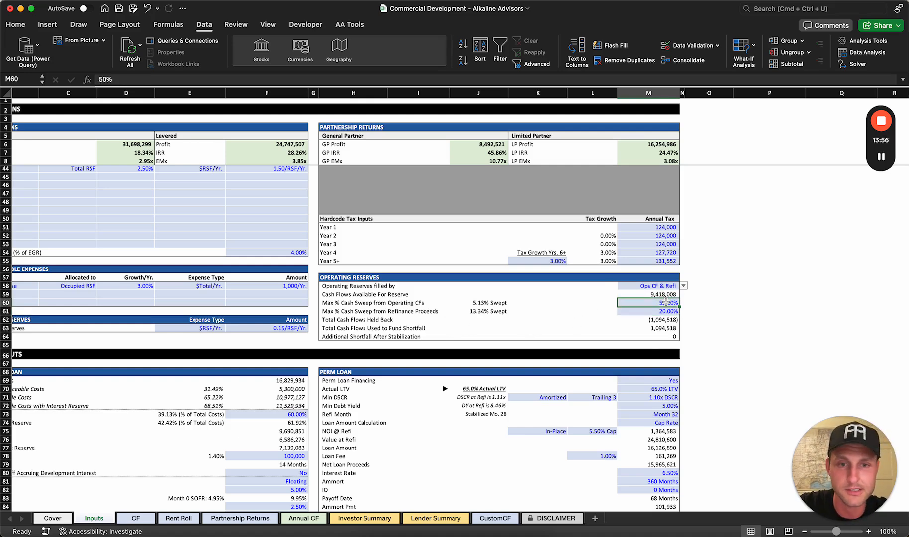
type("20")
key("Return")
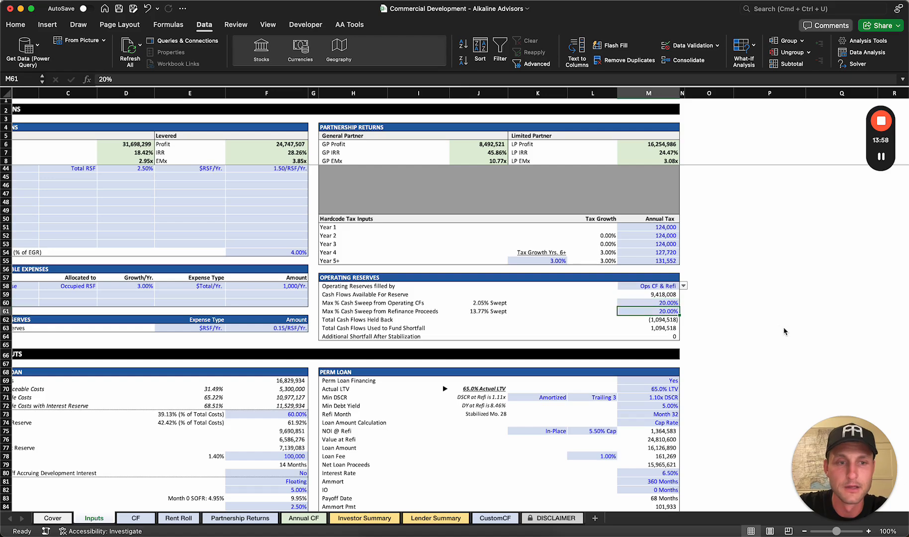
Examine the in-place, second generation and third-sixth generation sections of the Rent Roll sheet
scroll(581, 335, "left", 3)
scroll(581, 336, "up", 2)
scroll(581, 336, "up", 6)
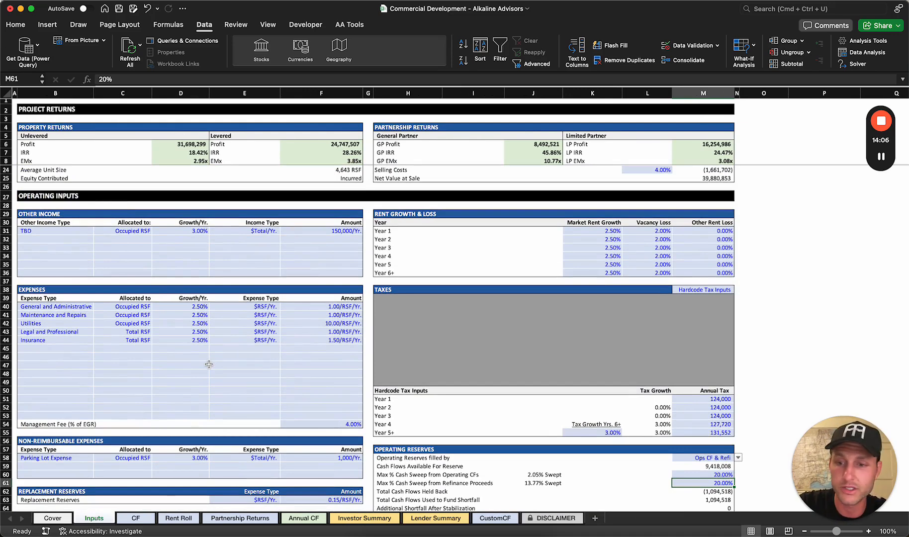
left_click(178, 519)
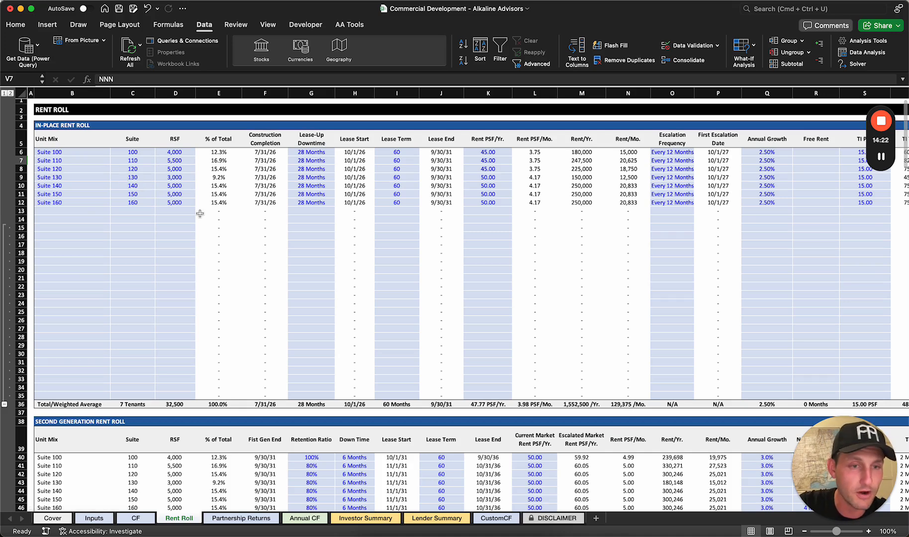
scroll(199, 213, "down", 8)
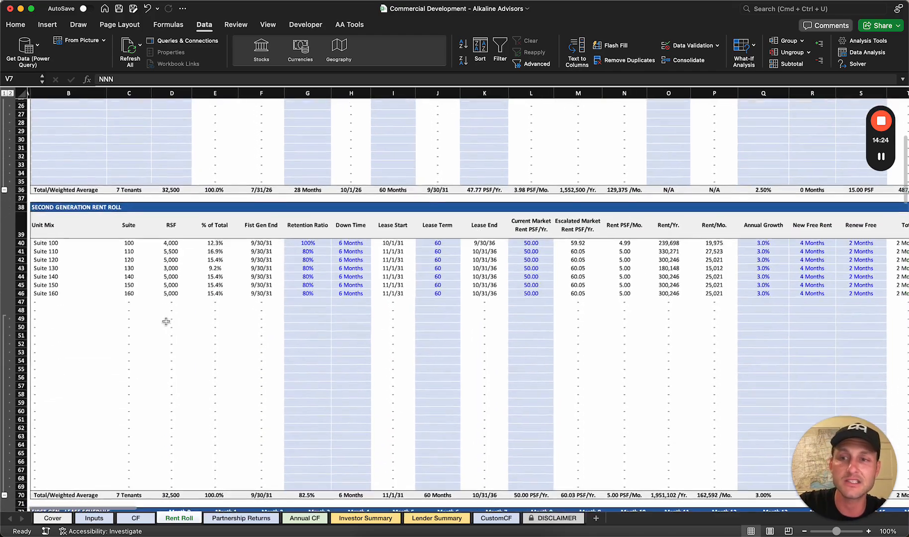
scroll(166, 322, "right", 15)
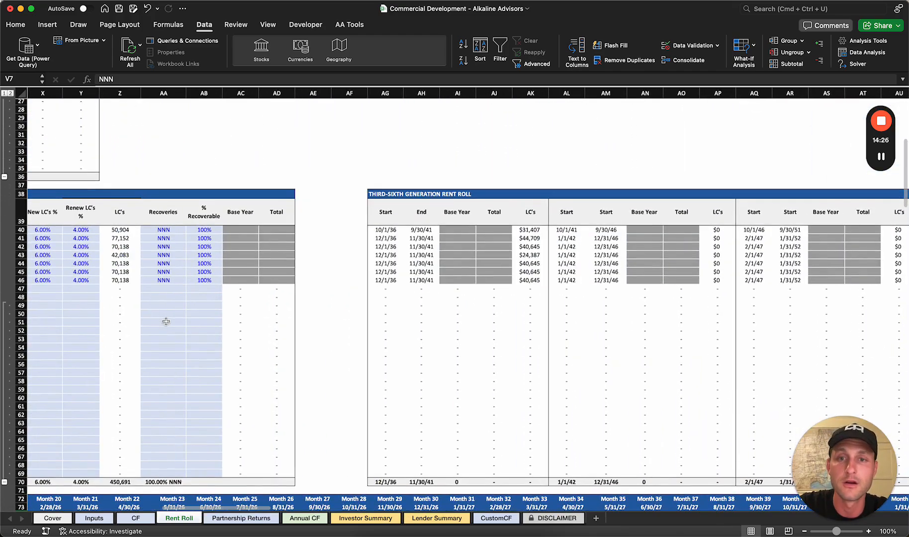
scroll(166, 322, "right", 8)
scroll(227, 242, "right", 6)
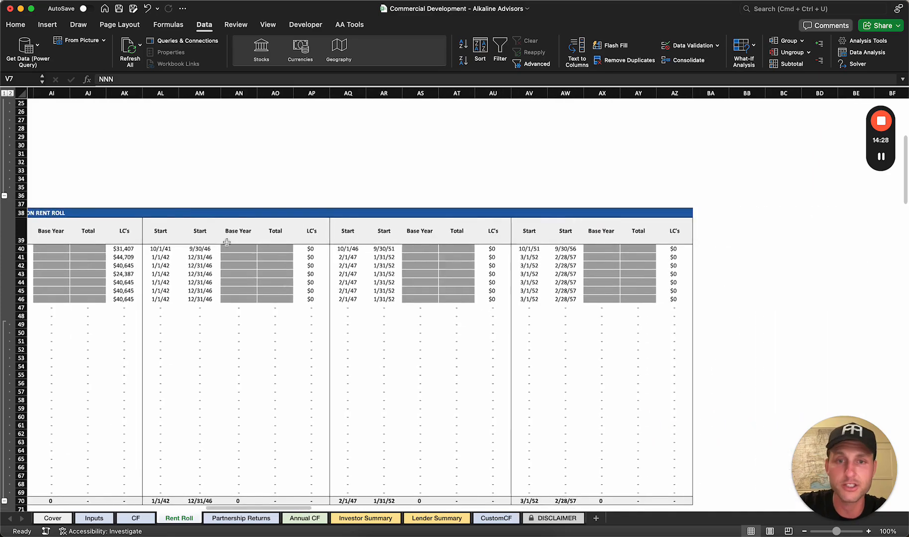
scroll(227, 242, "left", 20)
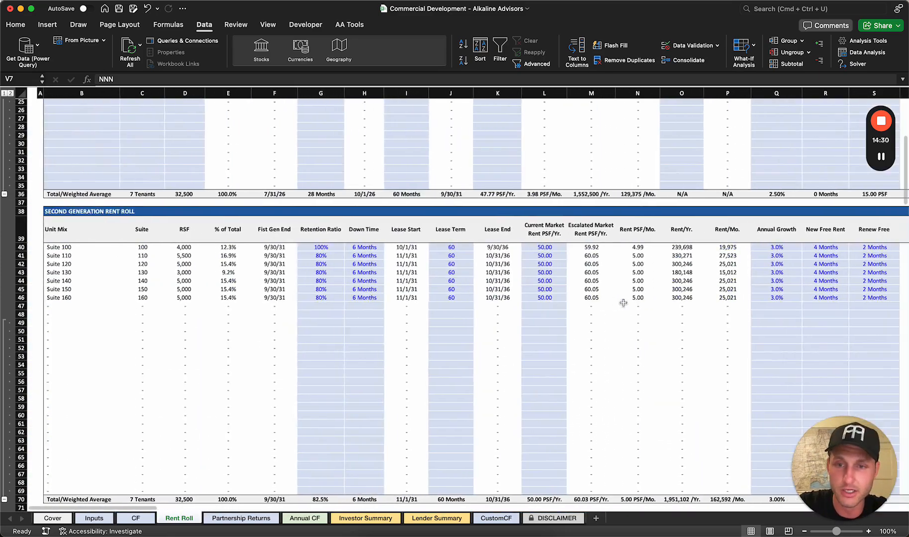
scroll(304, 300, "up", 8)
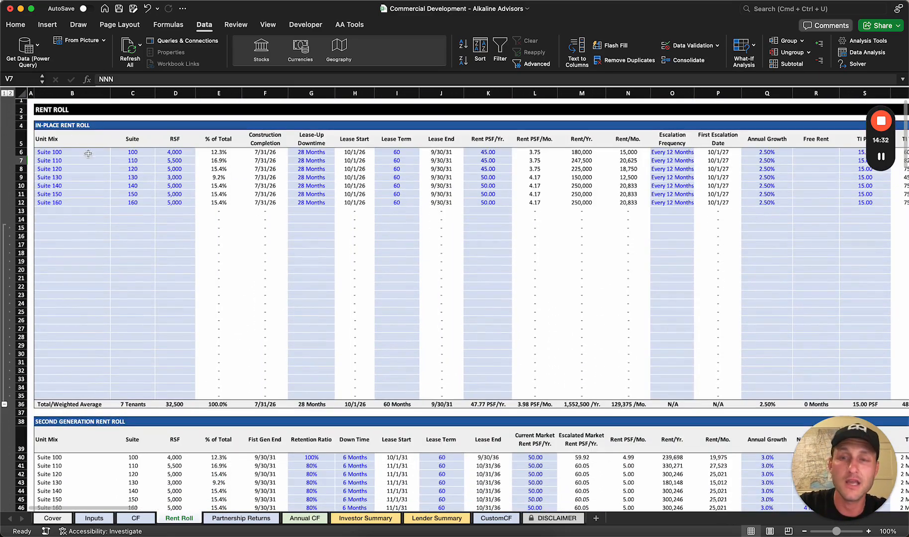
scroll(119, 194, "down", 8)
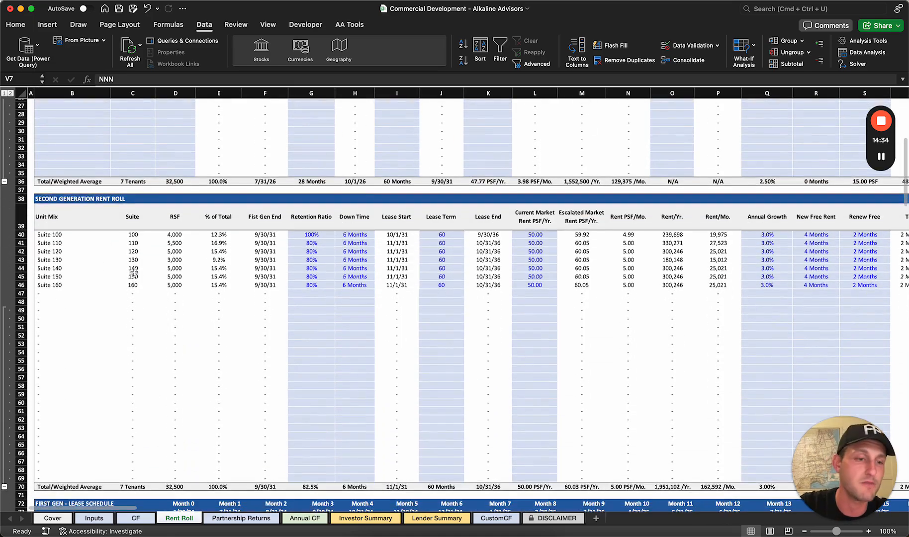
scroll(160, 274, "up", 8)
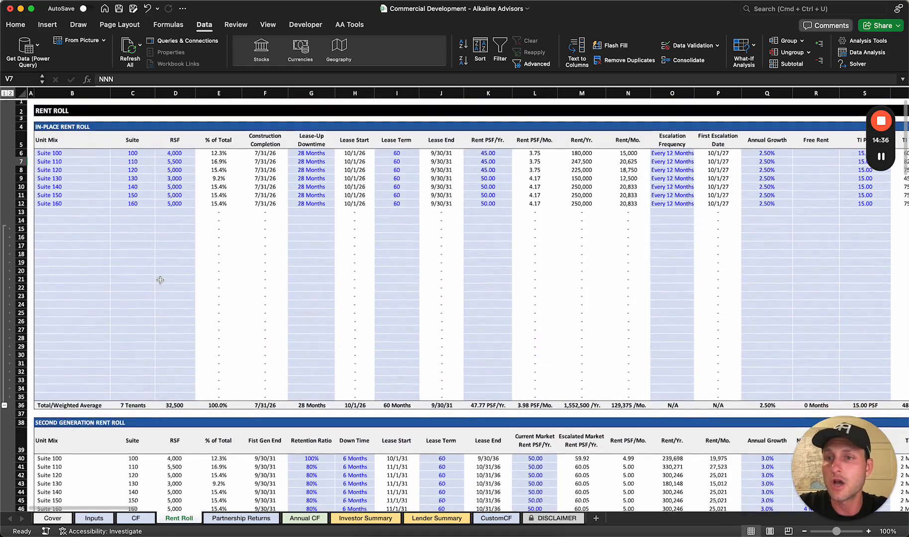
Review Suite 100's unit mix, suite number, RSF and Lease-Up Downtime inputs in the in-place rent roll
left_click(76, 154)
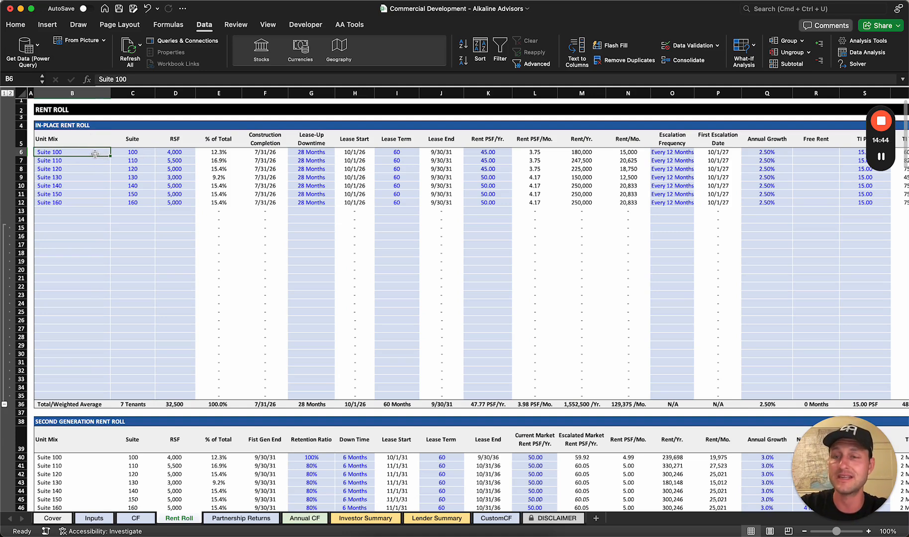
left_click(131, 154)
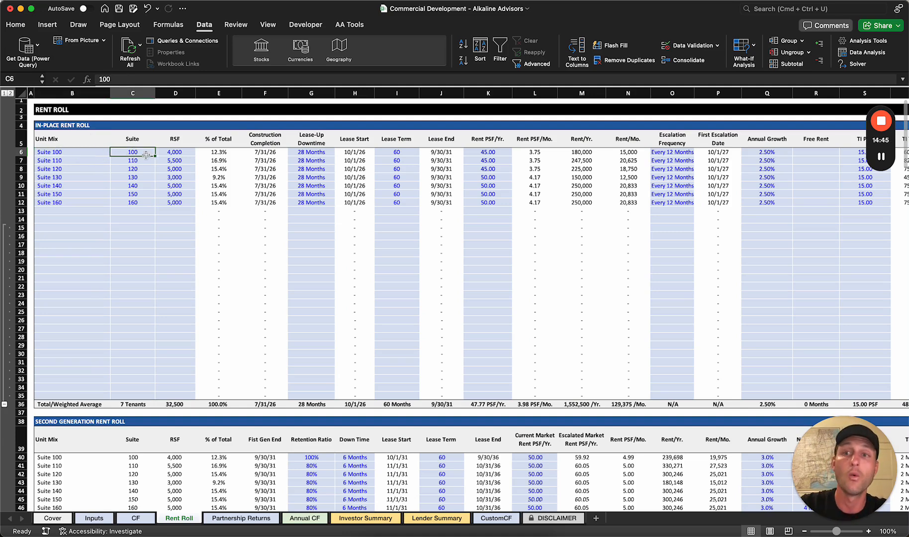
left_click(174, 154)
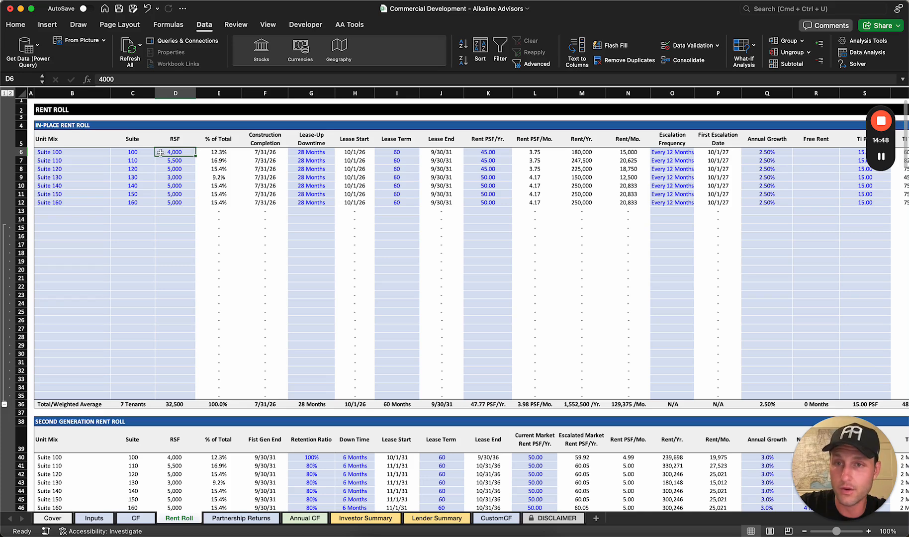
left_click(324, 151)
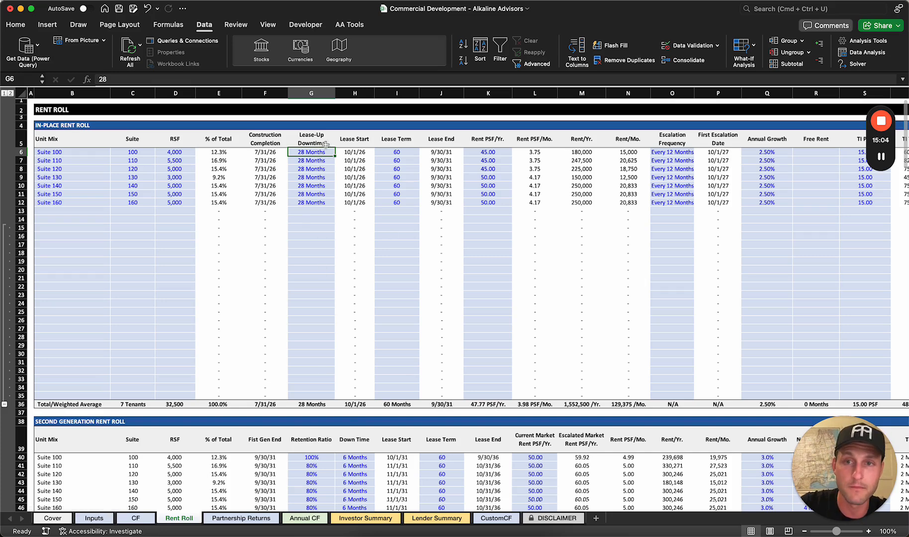
Set Suite 160's Lease-Up Downtime in the in-place rent roll to 30 months
left_click(312, 204)
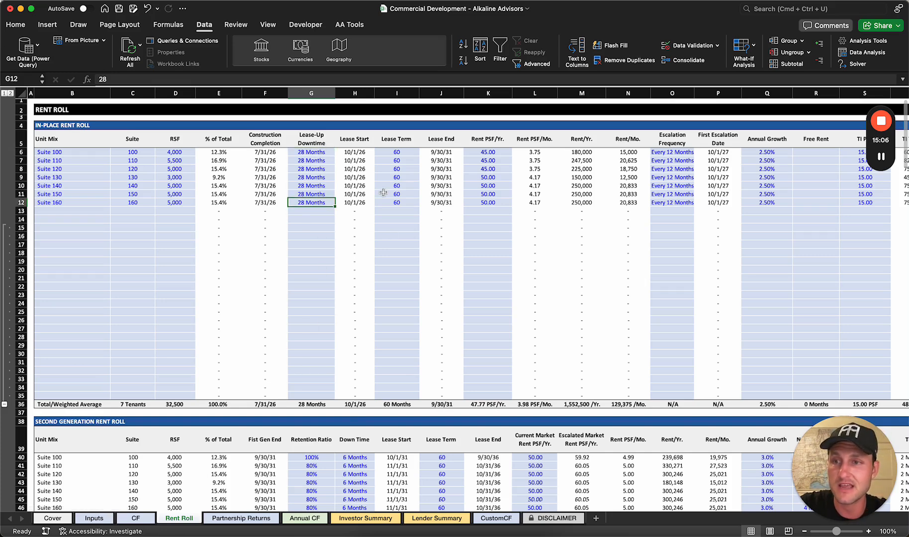
type("30")
key("Return")
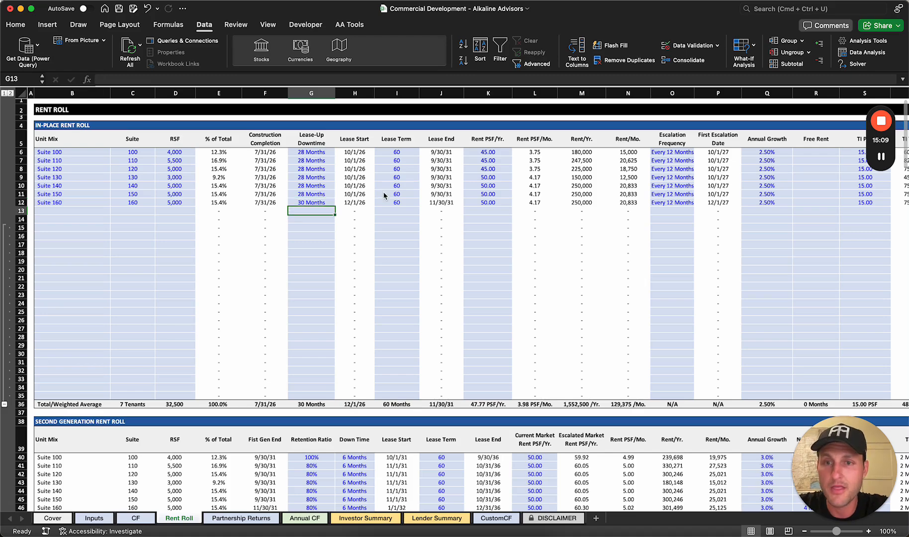
Check the Stabilization month in the Inputs sheet's Project Timing block and undo the Suite 160 downtime change
left_click(108, 519)
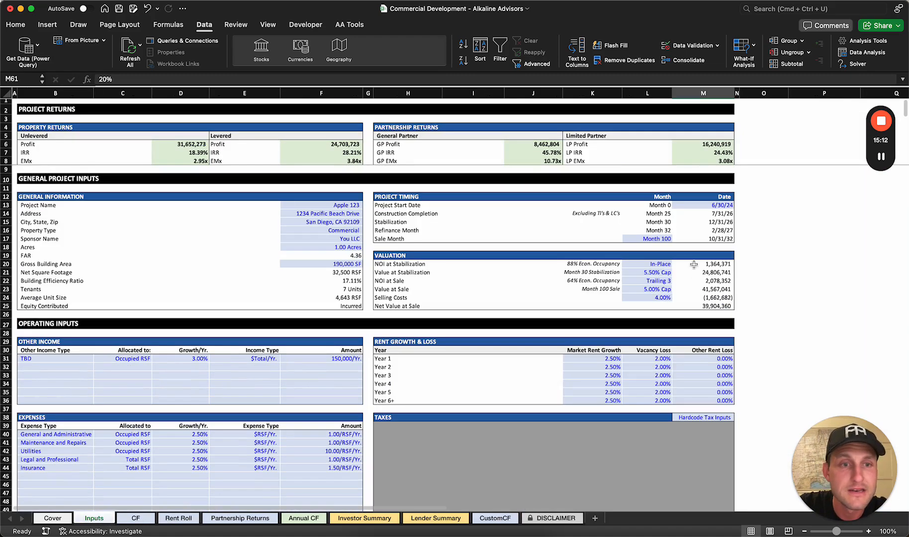
left_click(660, 223)
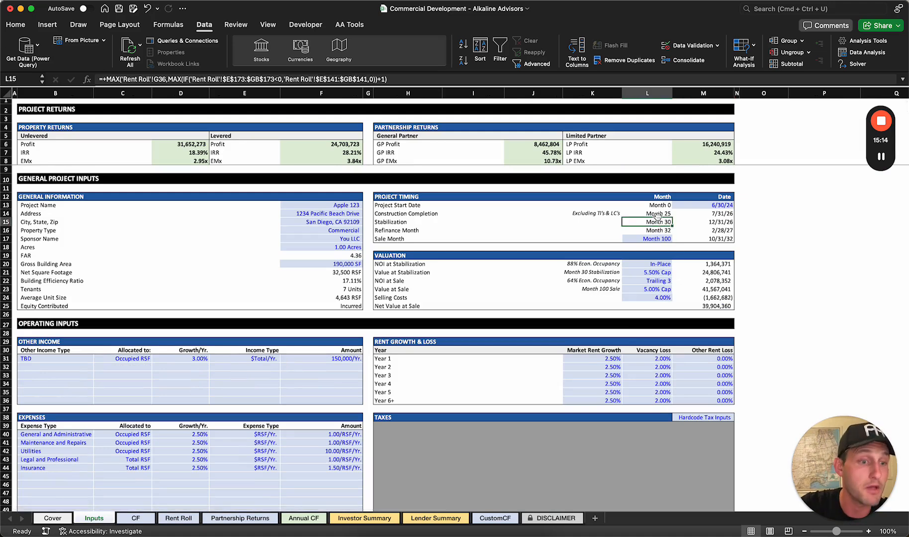
key("super+z")
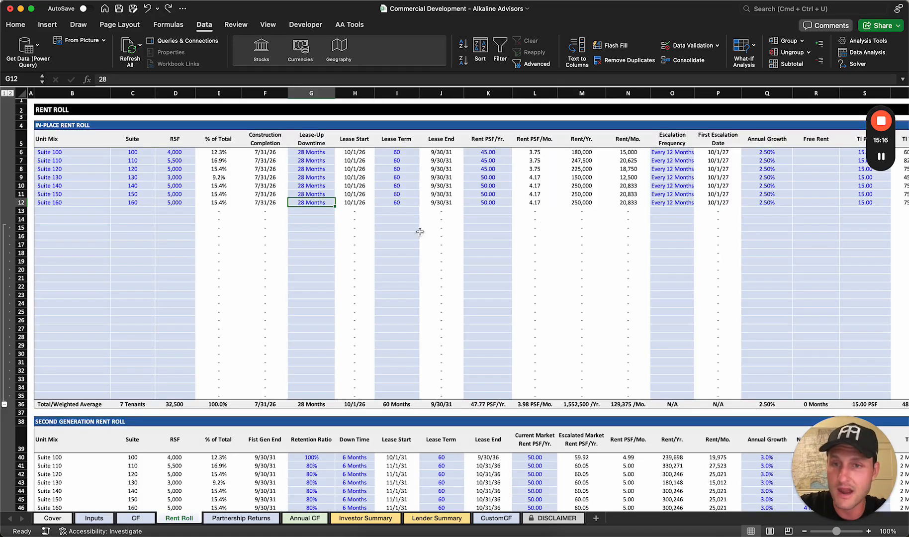
Review Suite 100's Lease Term and the Escalation Frequency options for Suite 120 in the in-place rent roll
left_click(407, 153)
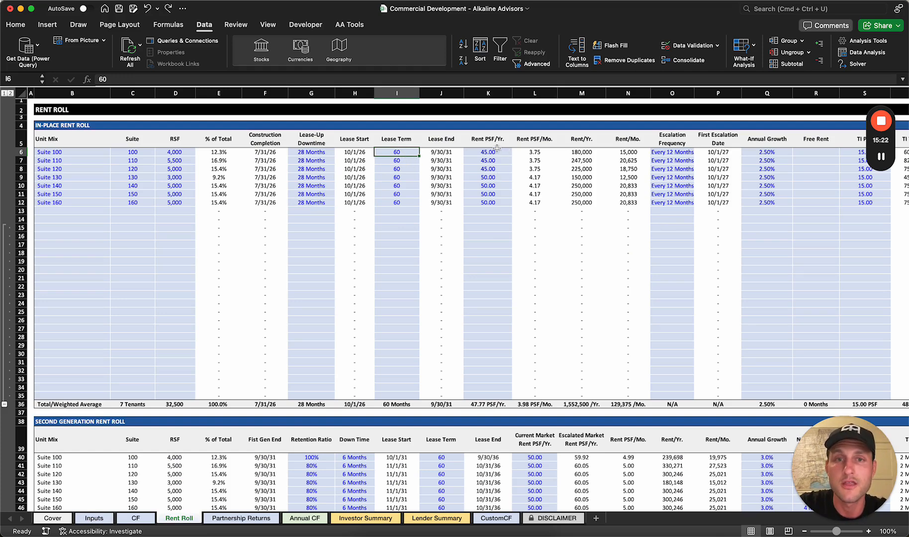
scroll(531, 155, "right", 2)
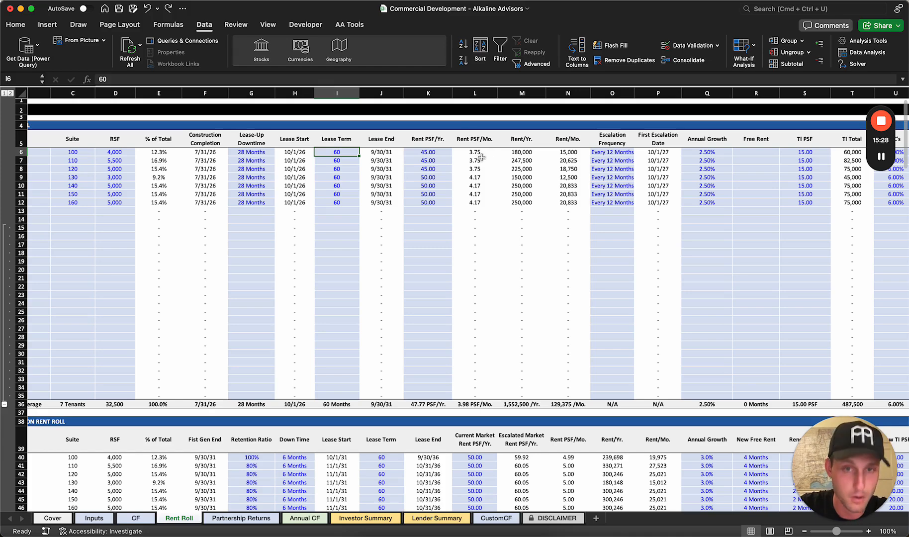
left_click(617, 168)
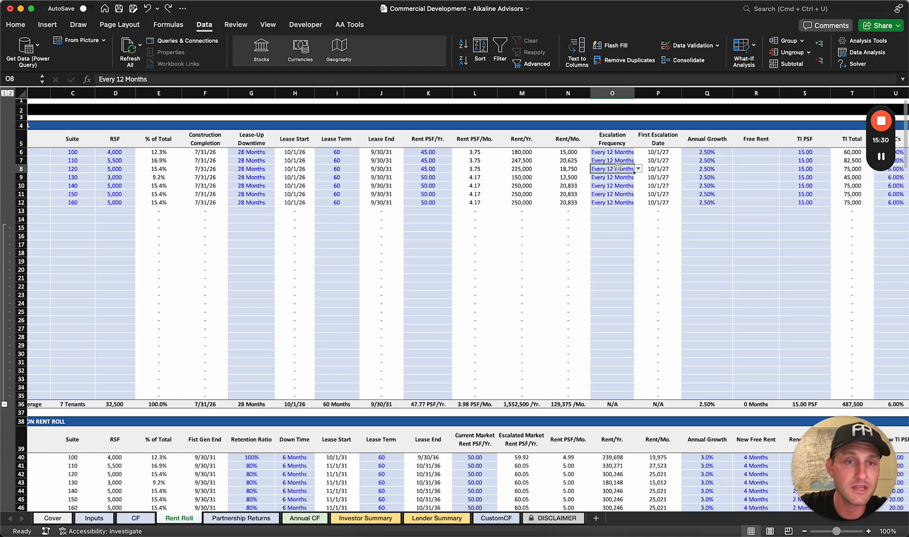
scroll(617, 168, "right", 2)
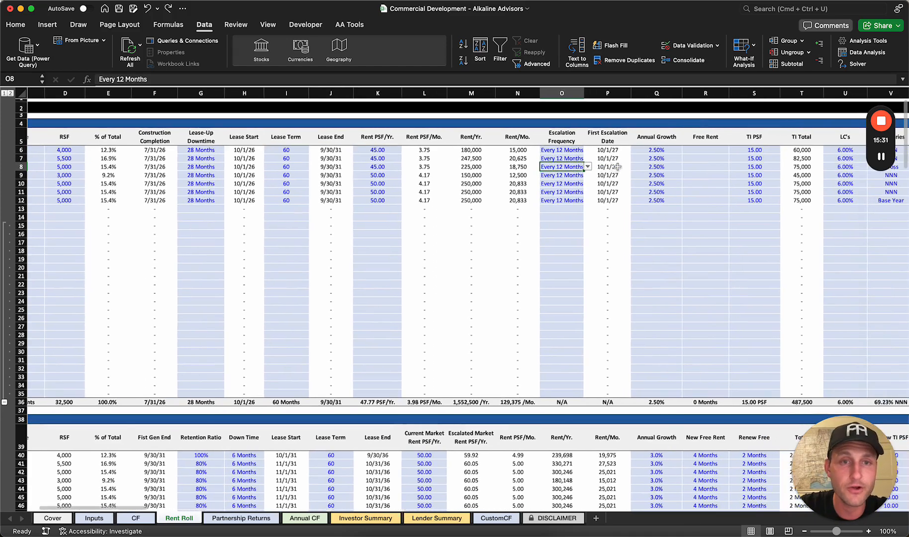
left_click(588, 167)
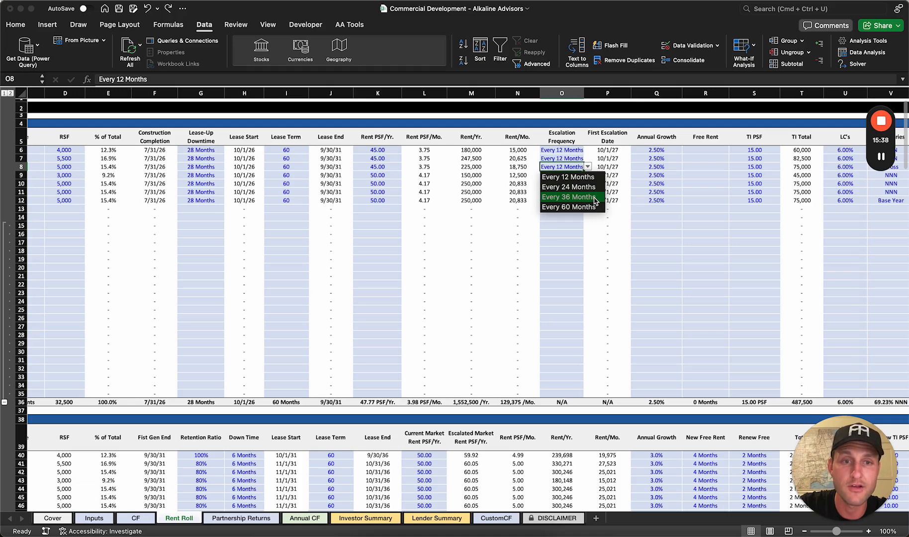
left_click(569, 151)
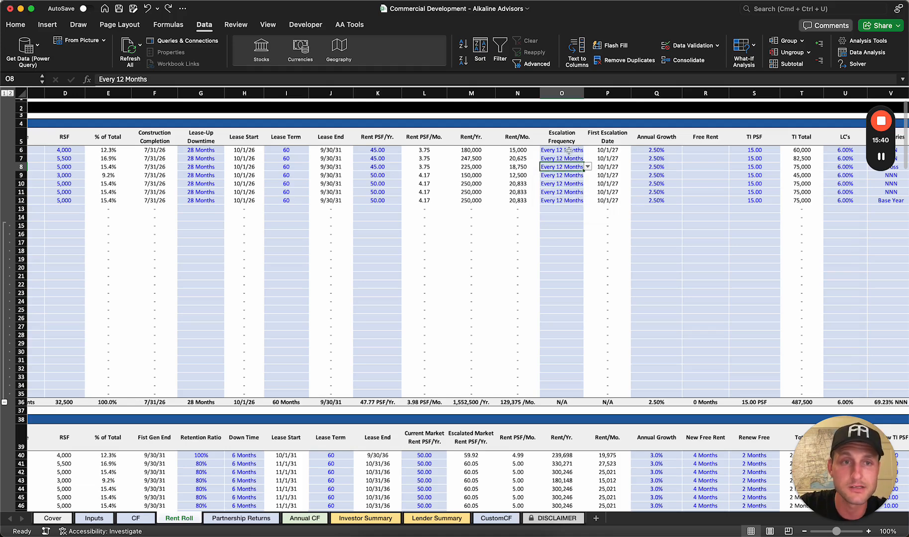
Examine the Escalation Frequency and Annual Growth inputs of the in-place rent roll
scroll(672, 208, "right", 1)
left_click(602, 183)
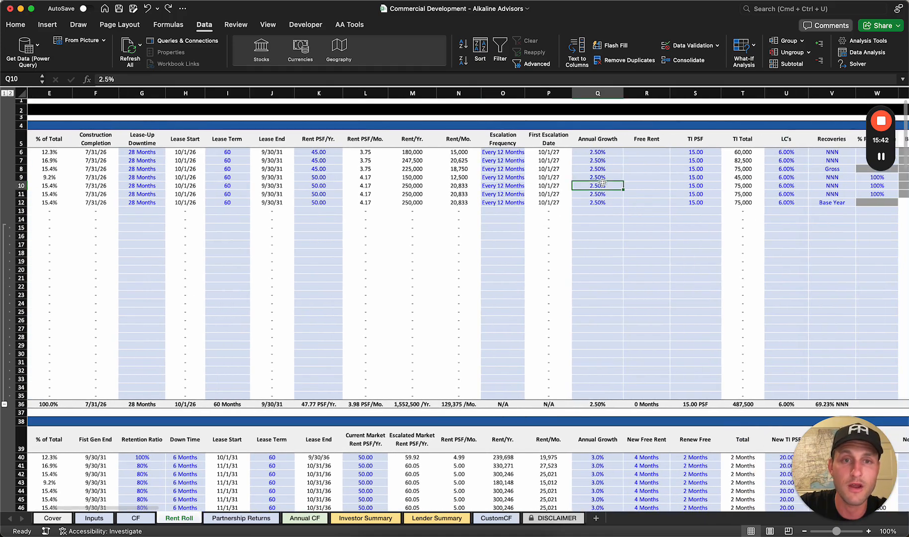
left_click(514, 154)
left_click(503, 139)
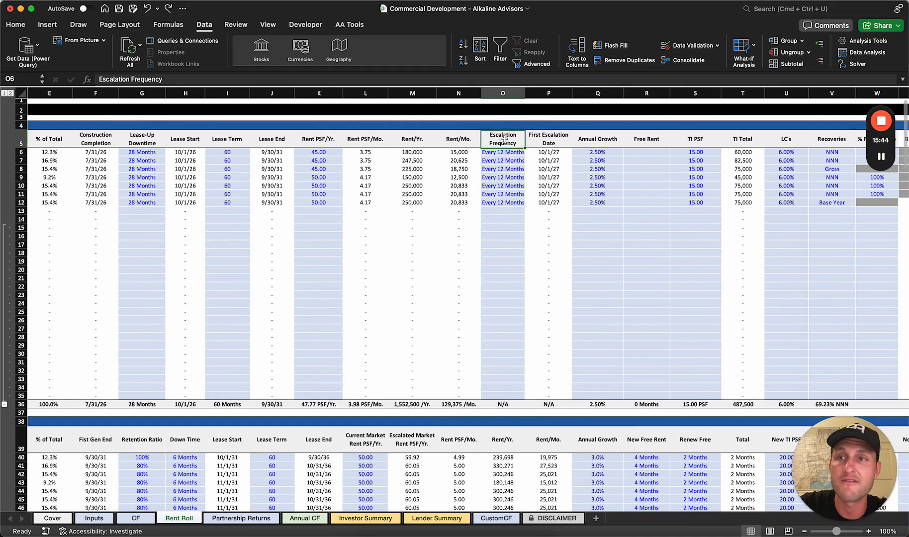
left_click(512, 175)
left_click(597, 174)
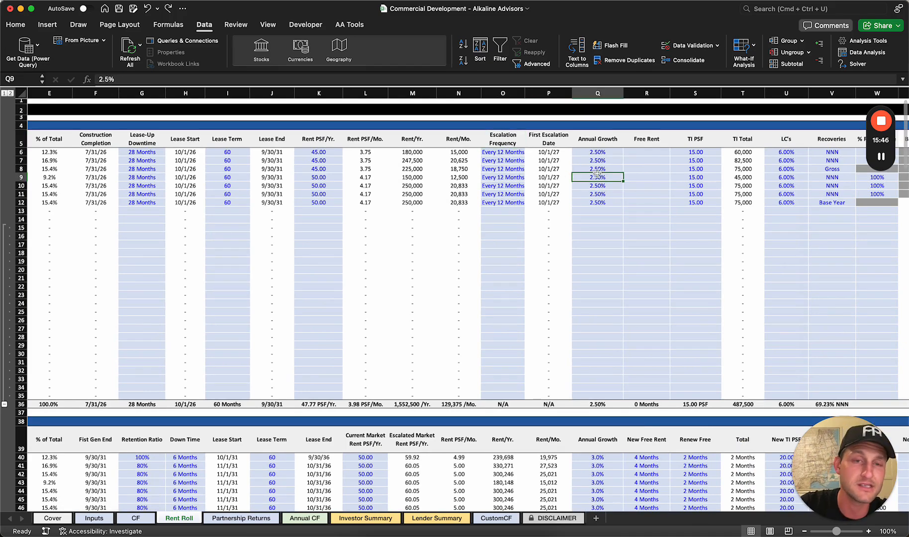
Review the Free Rent, TI PSF and LC's inputs of the in-place rent roll
scroll(641, 192, "right", 2)
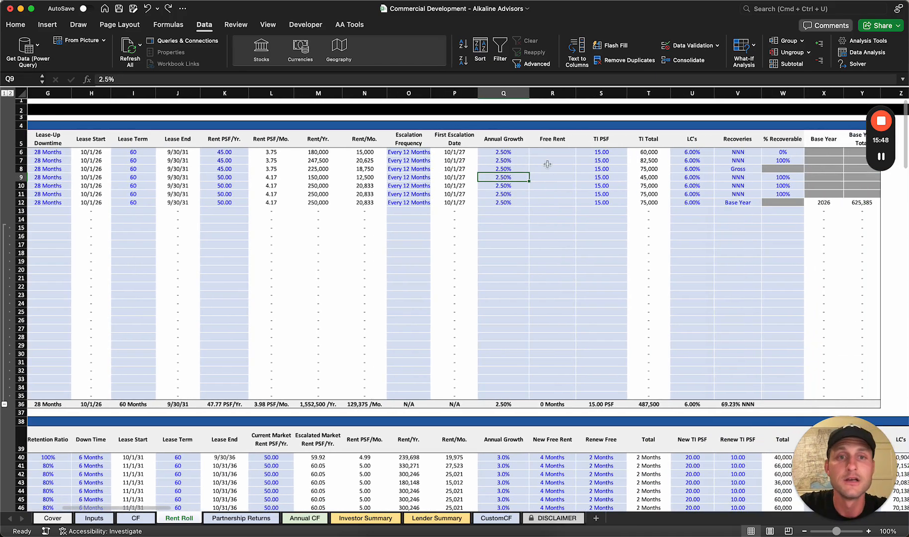
left_click(563, 176)
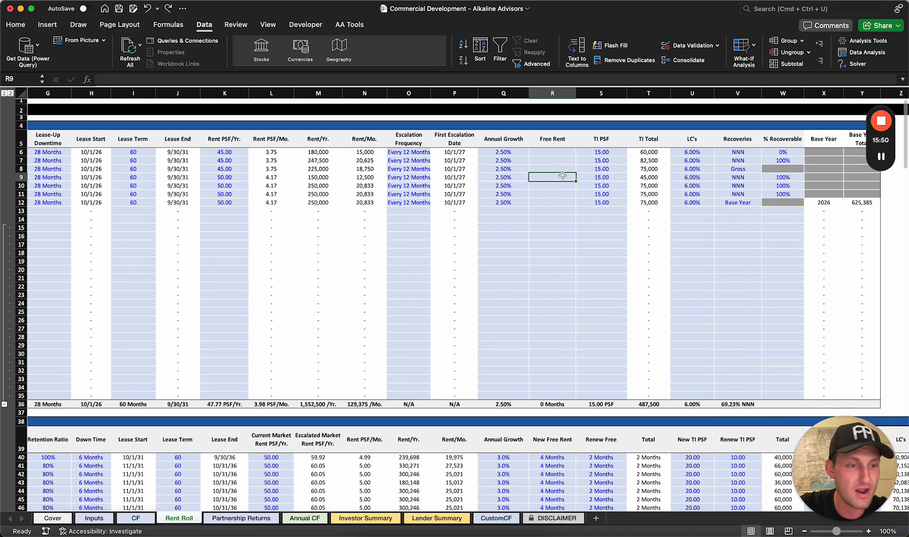
scroll(563, 175, "right", 2)
key("Right")
key("Up")
key("Up")
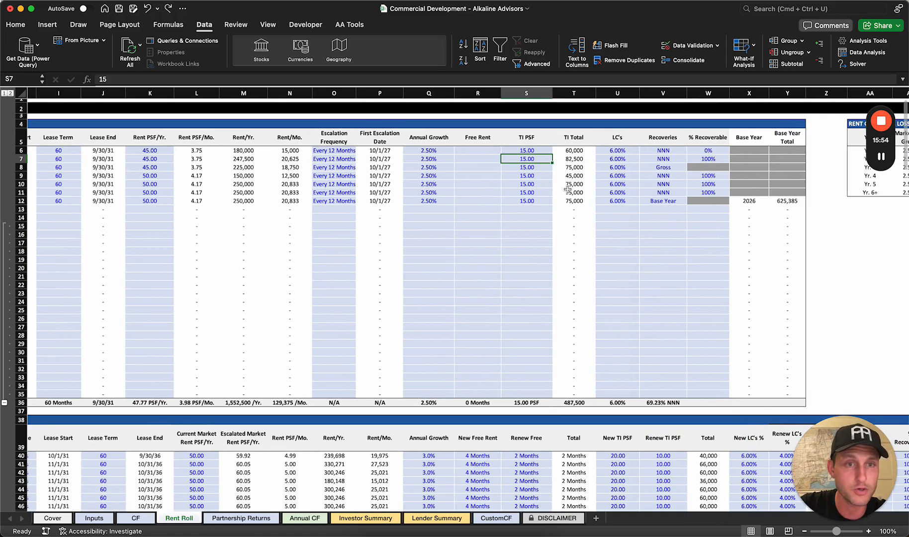
scroll(573, 184, "right", 1)
left_click(573, 178)
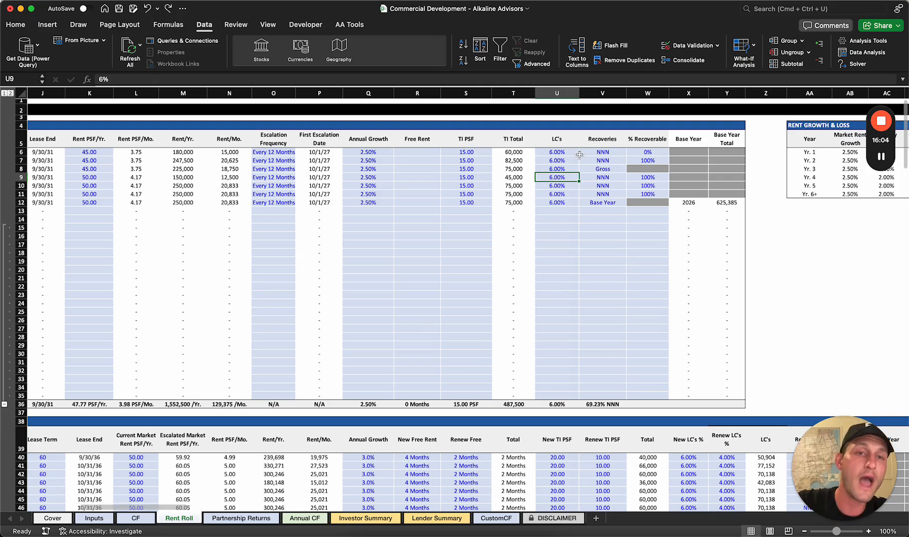
Set Suite 110's Recoveries to Base Year in the in-place rent roll and inspect its Base Year and Base Year Total formulas
left_click(606, 154)
left_click(621, 160)
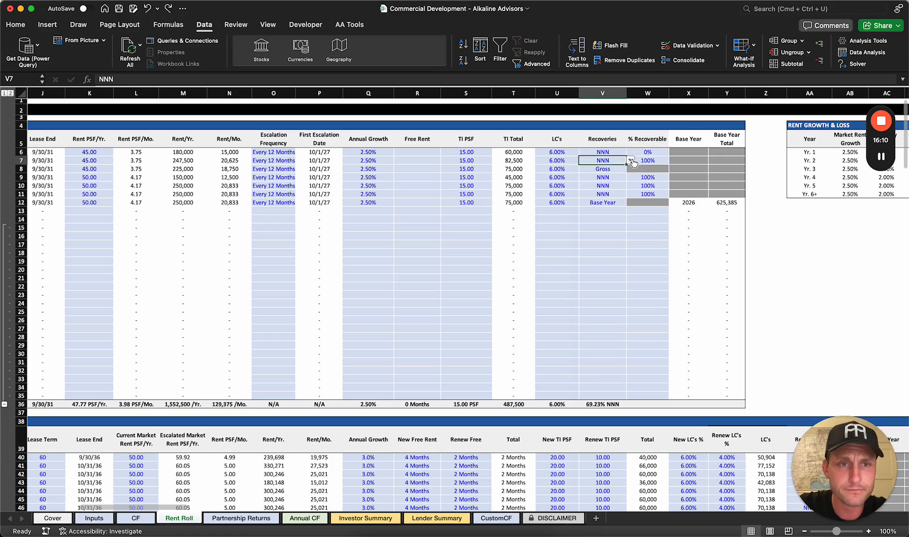
left_click(630, 160)
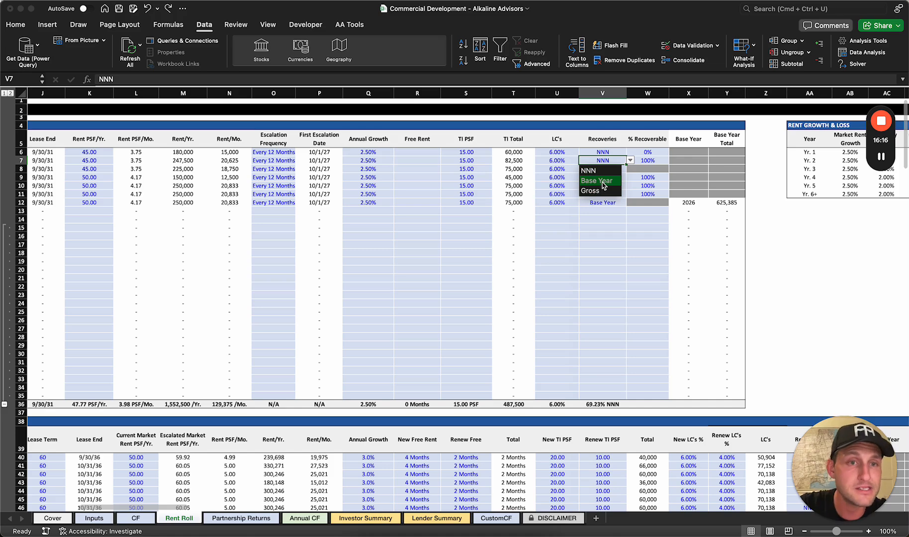
left_click(604, 186)
left_click(694, 162)
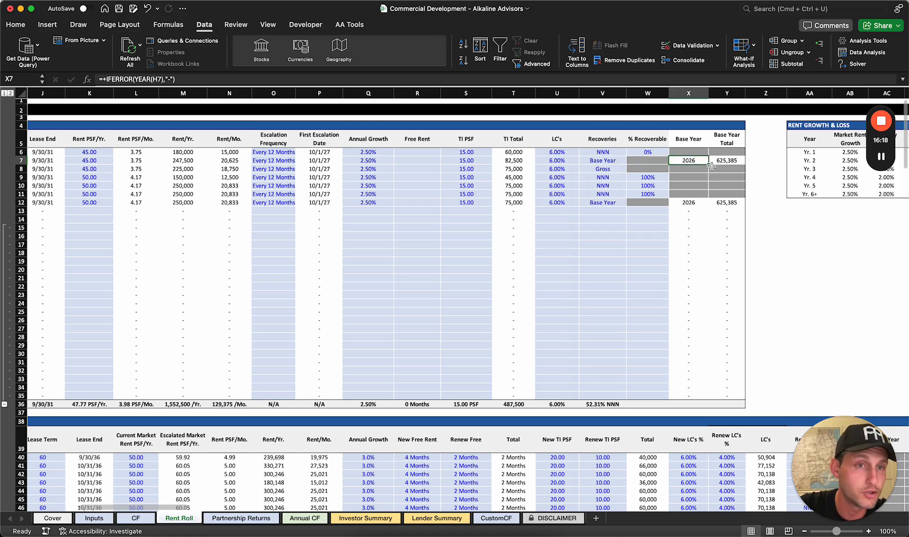
left_click(617, 161)
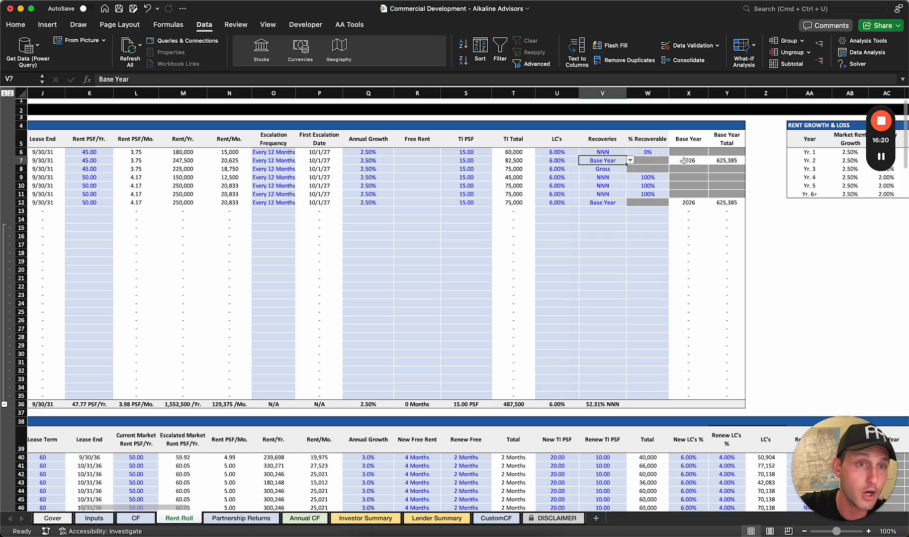
left_click(734, 161)
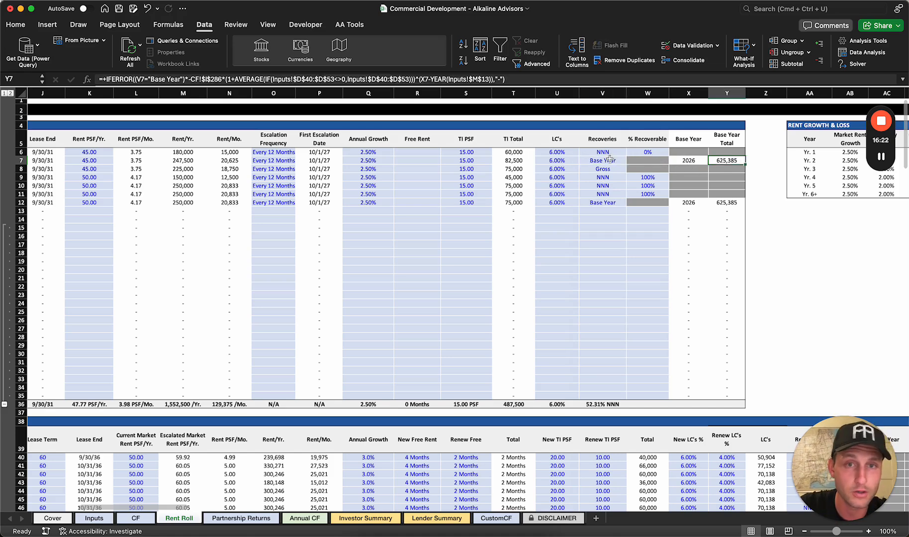
Switch Suite 110's in-place Recoveries to Gross and return it to NNN
left_click(610, 160)
left_click(630, 160)
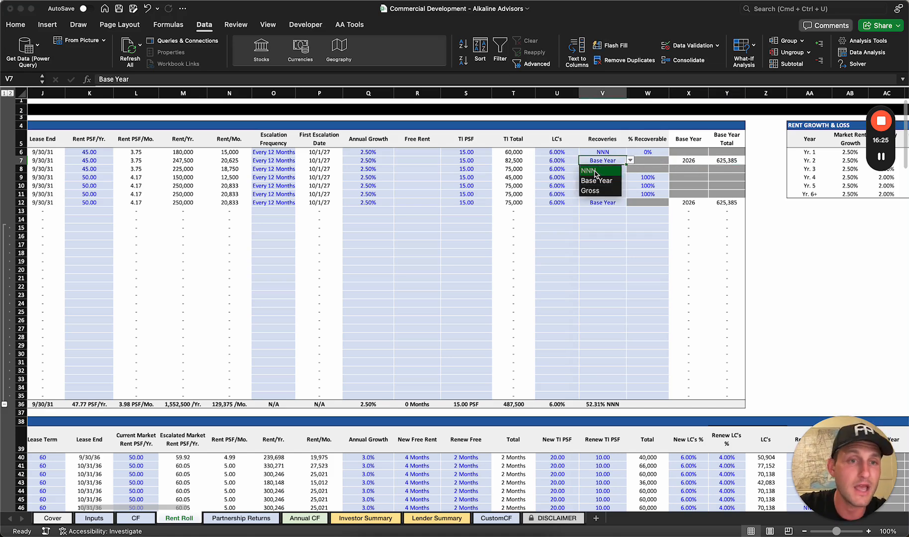
left_click(597, 191)
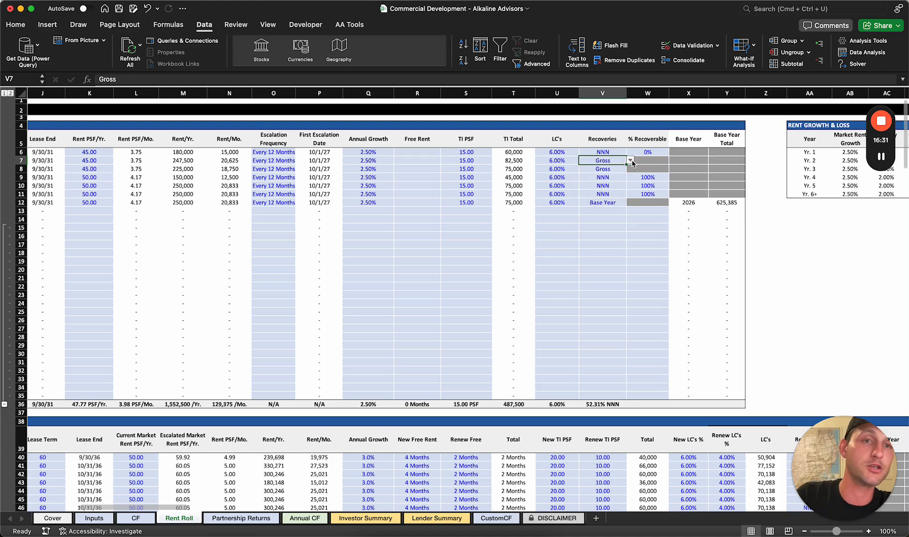
left_click(631, 161)
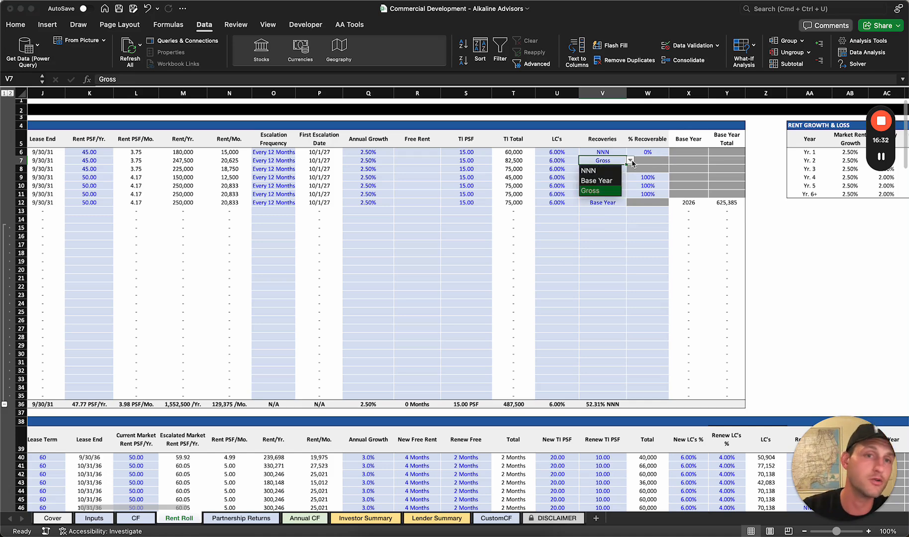
left_click(606, 172)
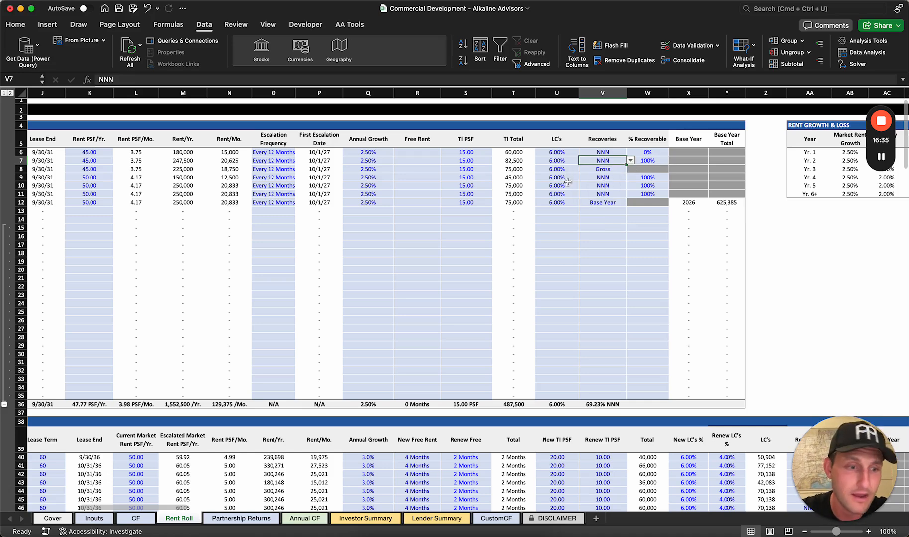
Review the Retention Ratio inputs of Suites 100 and 110 in the Second Generation Rent Roll
scroll(482, 233, "right", 5)
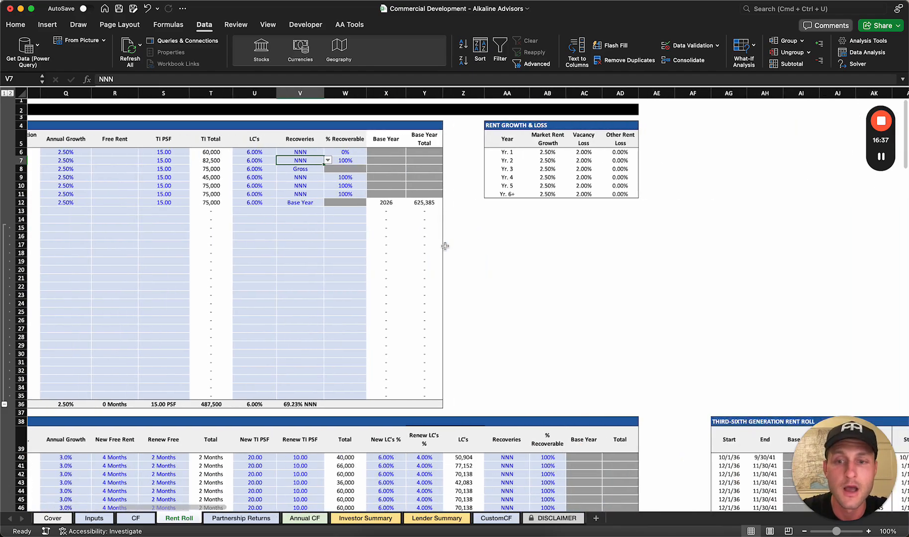
scroll(445, 246, "left", 10)
scroll(398, 259, "down", 10)
scroll(344, 278, "up", 3)
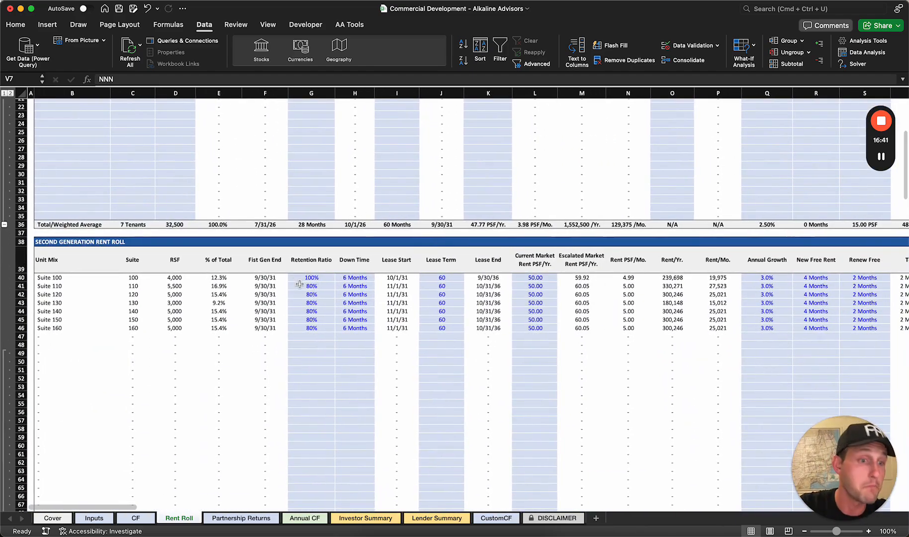
scroll(302, 273, "down", 3)
left_click(330, 252)
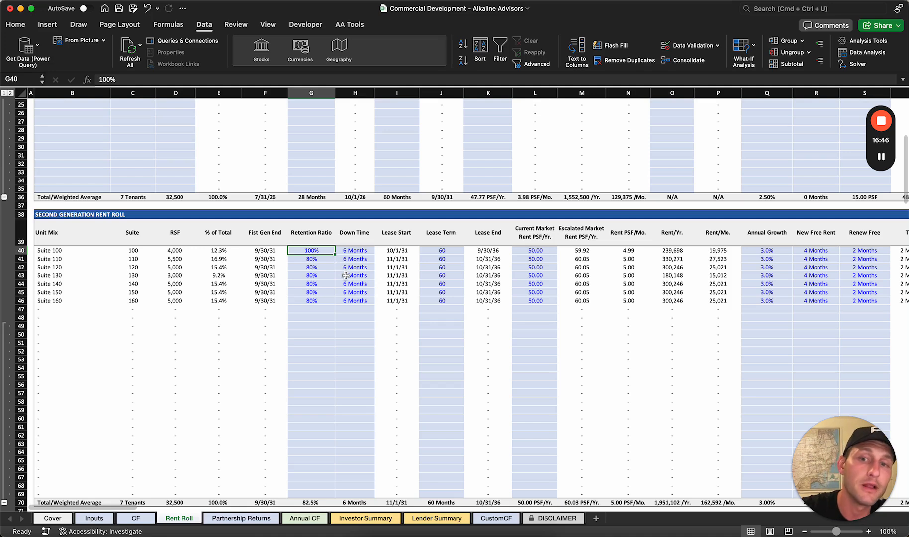
left_click(314, 260)
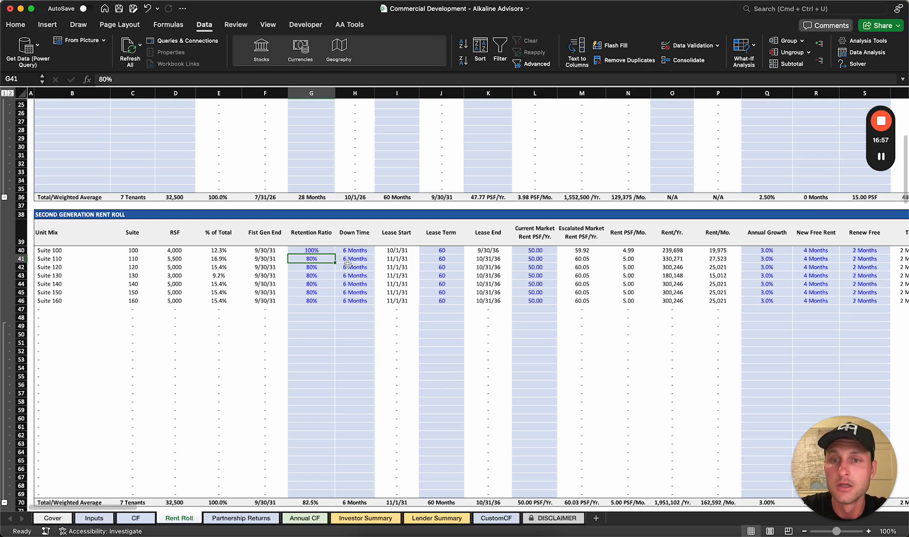
Examine the Lease Term and Current Market Rent PSF/Yr. inputs of the Second Generation Rent Roll
left_click(453, 275)
left_click(538, 275)
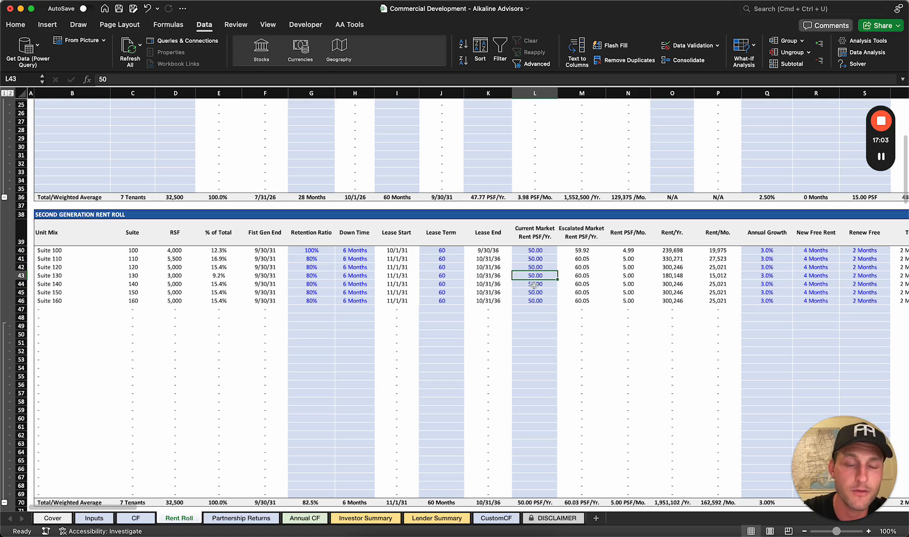
scroll(534, 285, "right", 3)
left_click_drag(443, 253, 443, 298)
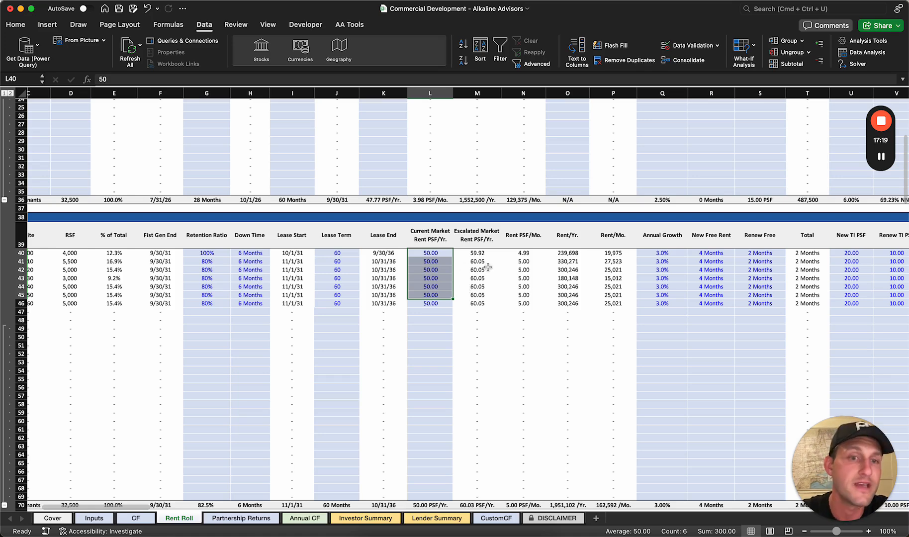
Review the new and renewal free rent and TI PSF inputs in the Second Generation Rent Roll
scroll(531, 274, "right", 5)
scroll(533, 275, "right", 3)
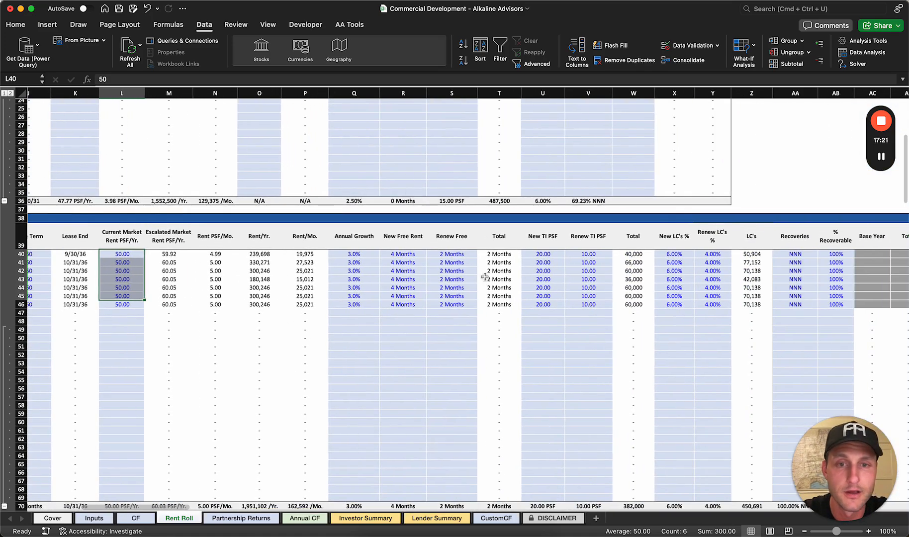
left_click_drag(403, 255, 398, 262)
left_click(460, 269)
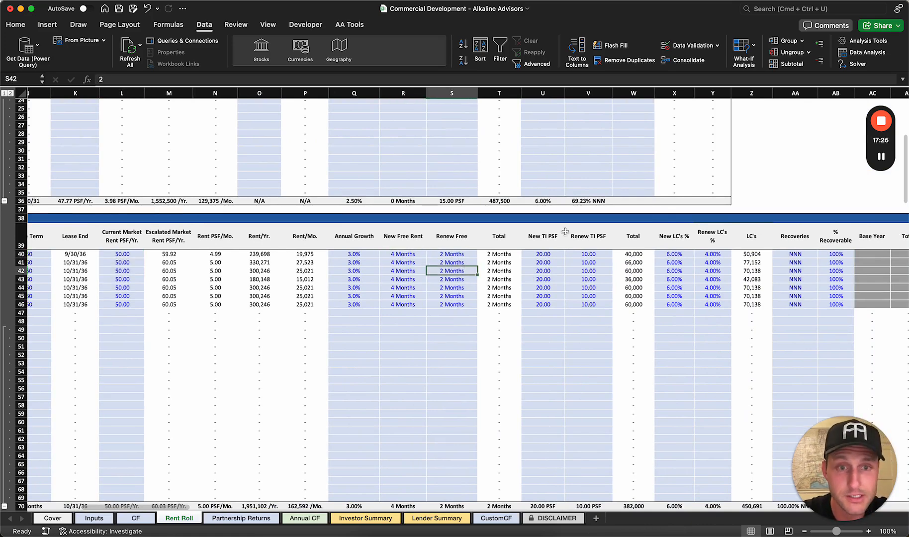
left_click(555, 276)
left_click(595, 279)
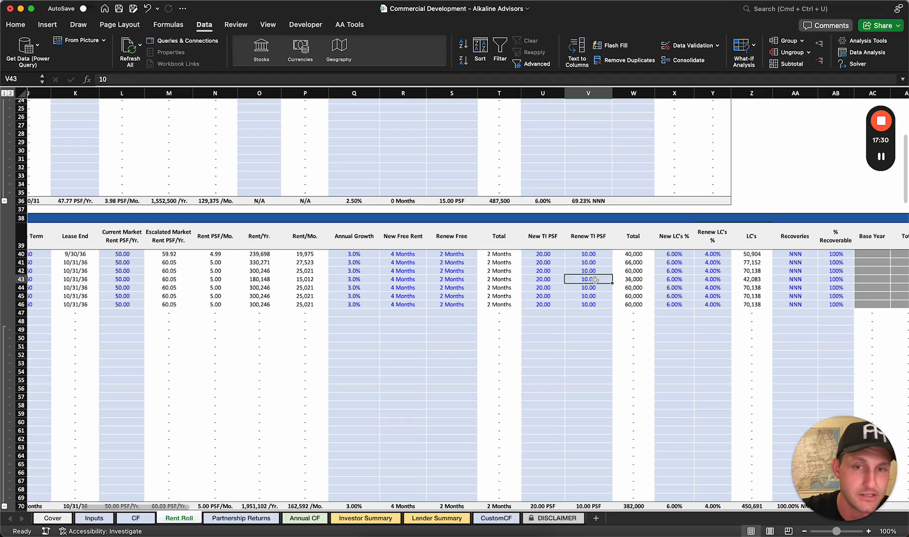
Compare Suite 130's second generation Retention Ratio with its New TI PSF, Renew TI PSF and New LC's % inputs
scroll(539, 276, "left", 10)
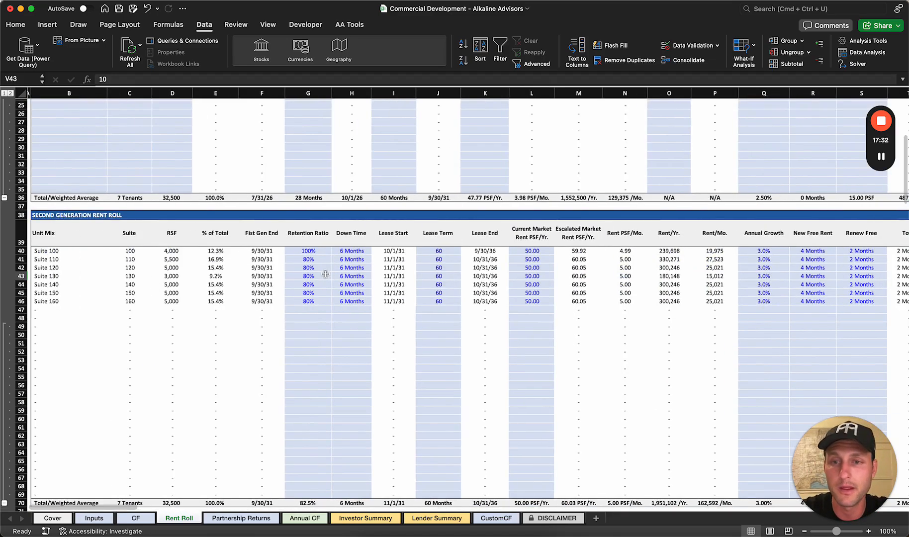
scroll(325, 274, "right", 10)
left_click(584, 274)
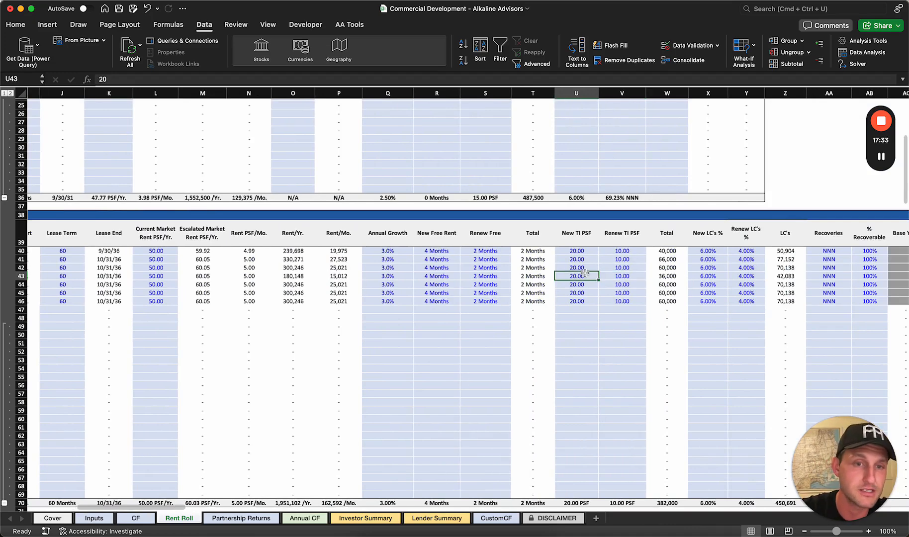
left_click(632, 273)
scroll(633, 273, "right", 2)
left_click(612, 277)
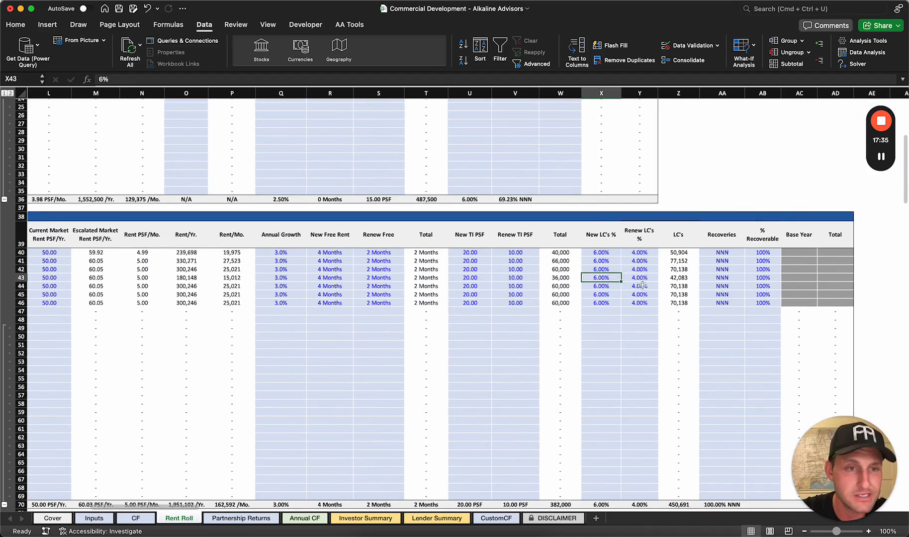
Review the monthly lease, free rent, commission, TI, occupancy, recovery and market rent schedules below the Second Generation Rent Roll
scroll(724, 278, "left", 10)
scroll(697, 280, "down", 10)
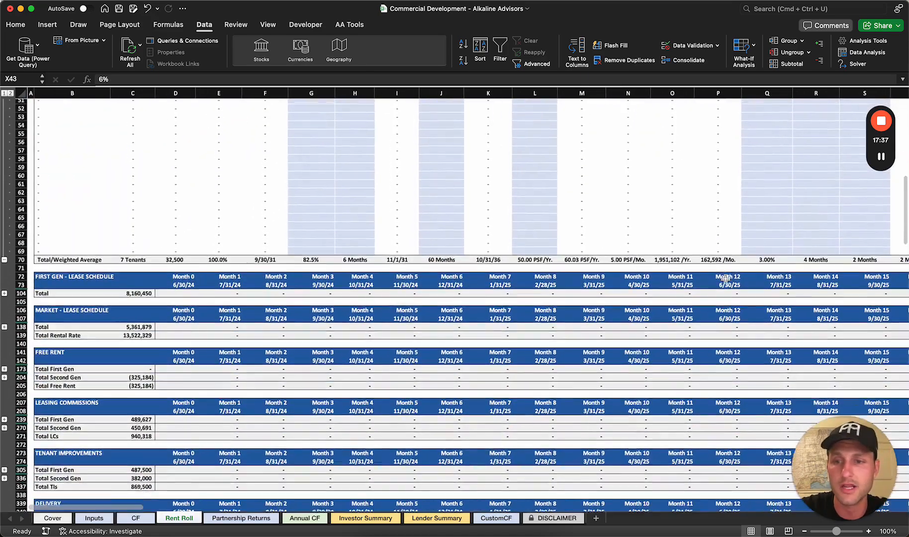
scroll(109, 214, "down", 5)
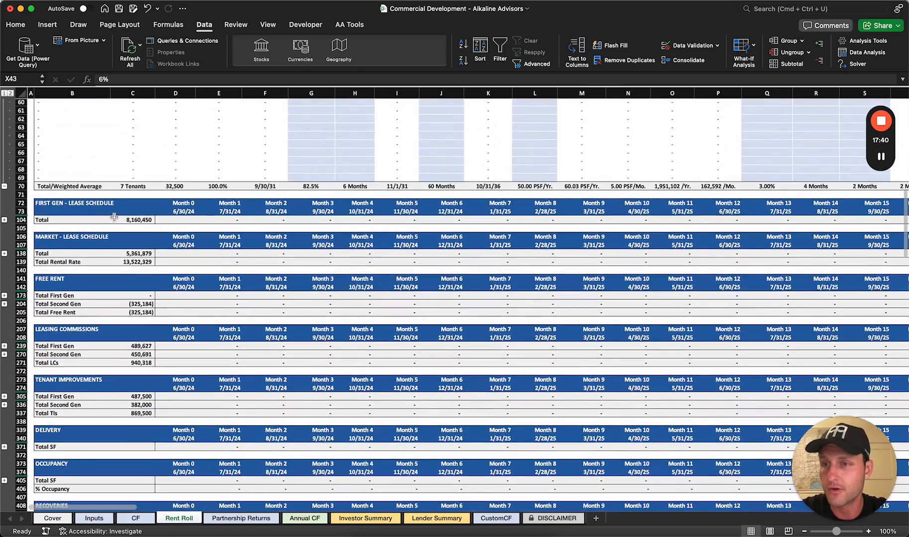
scroll(90, 205, "down", 5)
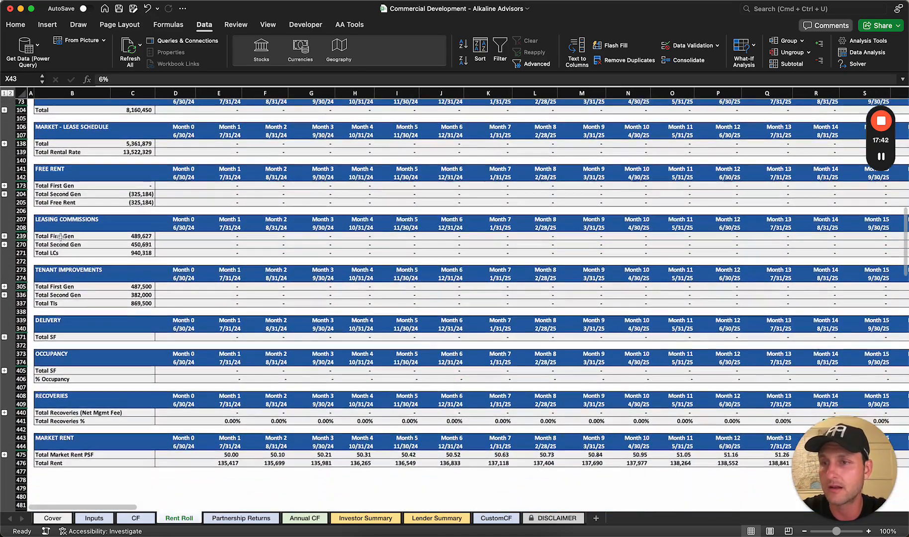
scroll(66, 308, "up", 15)
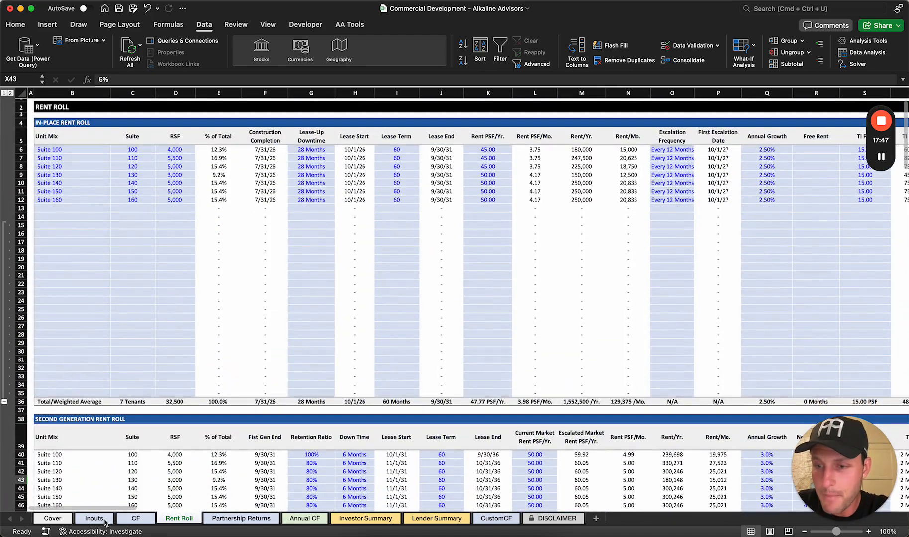
Go to the Financing Inputs of the Inputs sheet and examine the Construction Loan section's LTC Control
left_click(104, 519)
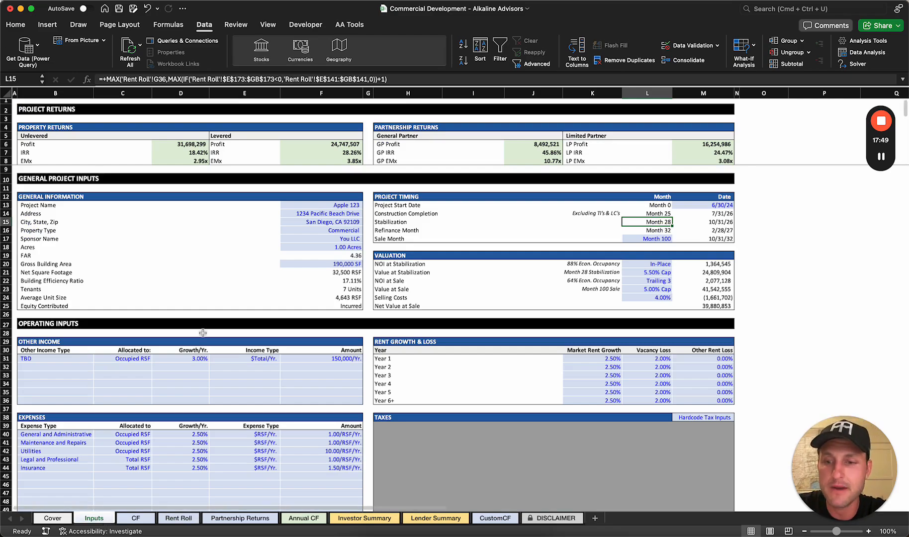
scroll(203, 333, "down", 5)
scroll(203, 332, "up", 5)
scroll(203, 333, "down", 10)
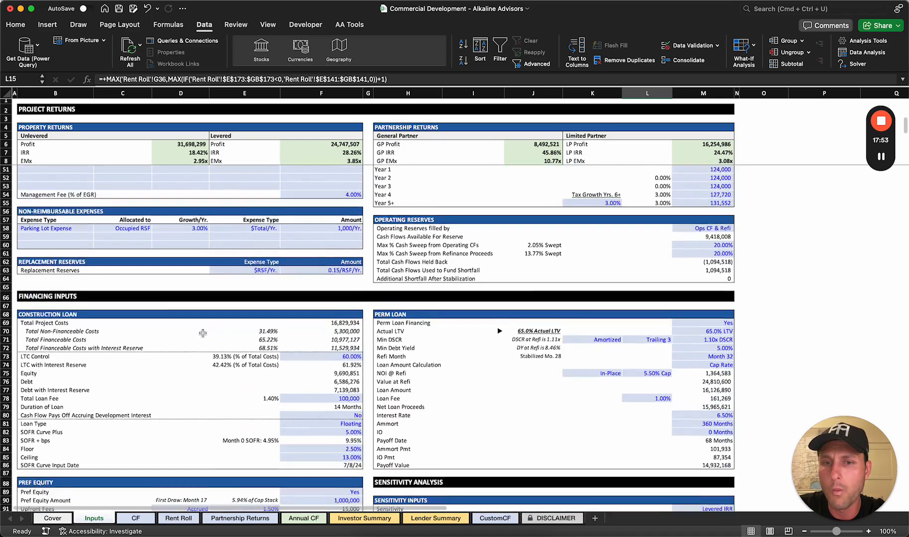
scroll(203, 333, "down", 4)
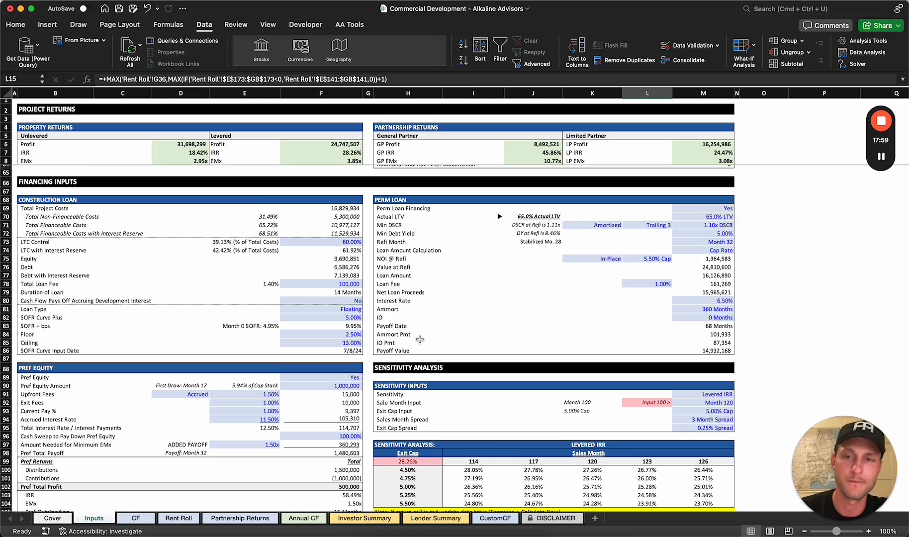
scroll(297, 286, "down", 1)
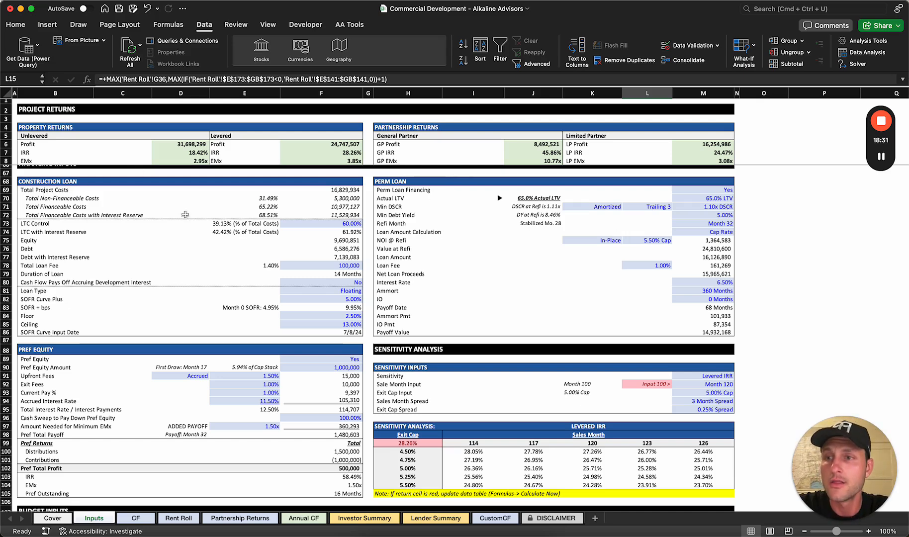
left_click(347, 226)
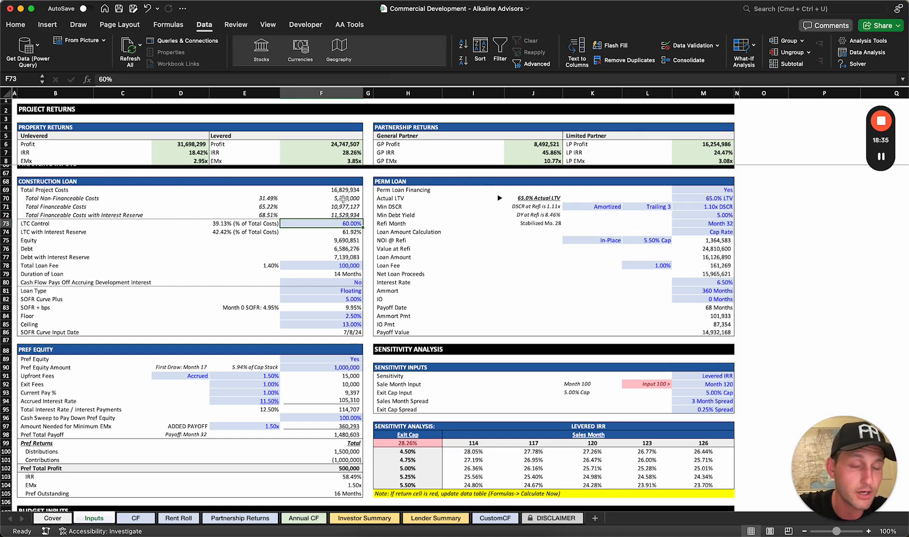
Review the Budget Inputs categories and check the Land Acquisition line items and its financeable setting, keeping Non-Financeable
scroll(344, 199, "down", 12)
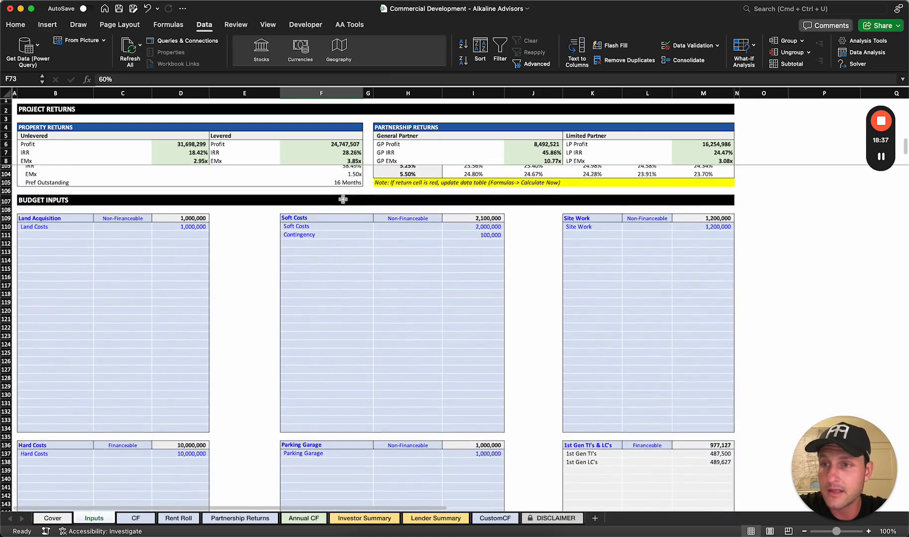
scroll(242, 218, "down", 3)
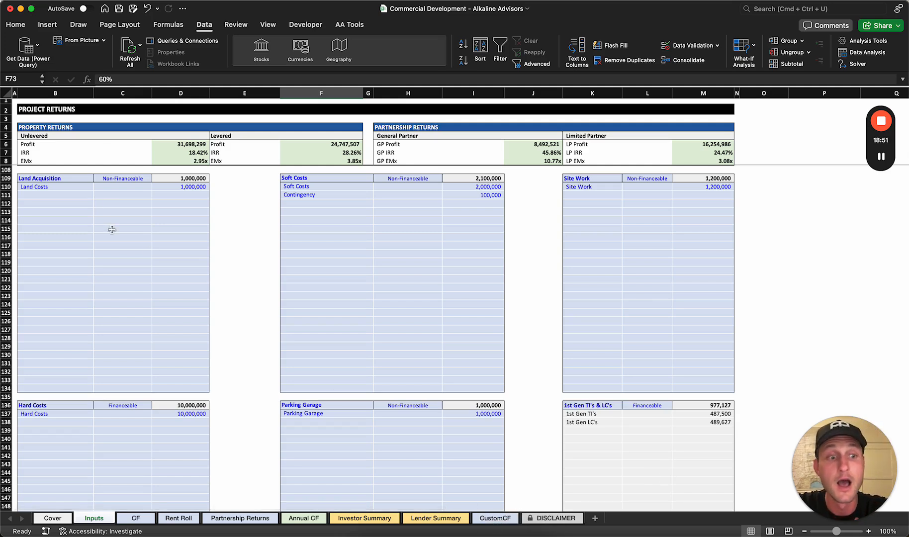
left_click_drag(70, 196, 70, 281)
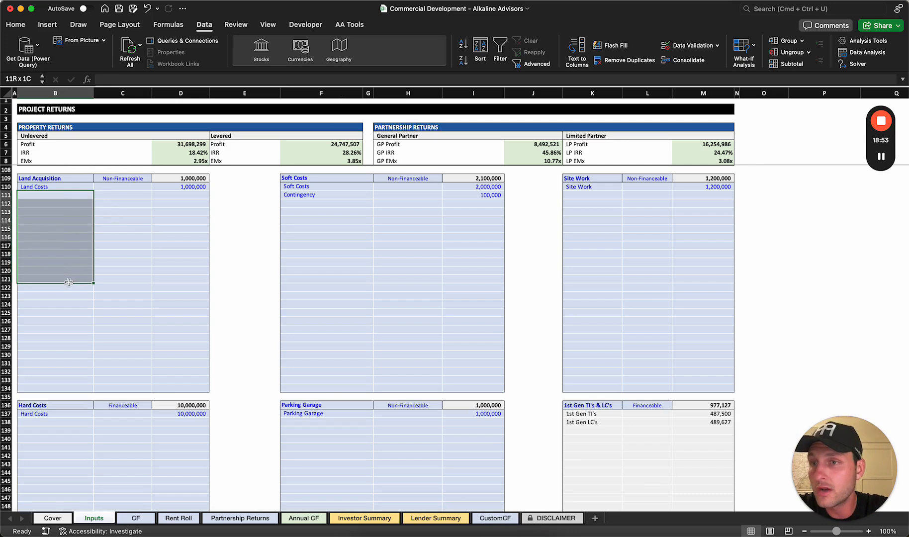
left_click(110, 202)
left_click(134, 180)
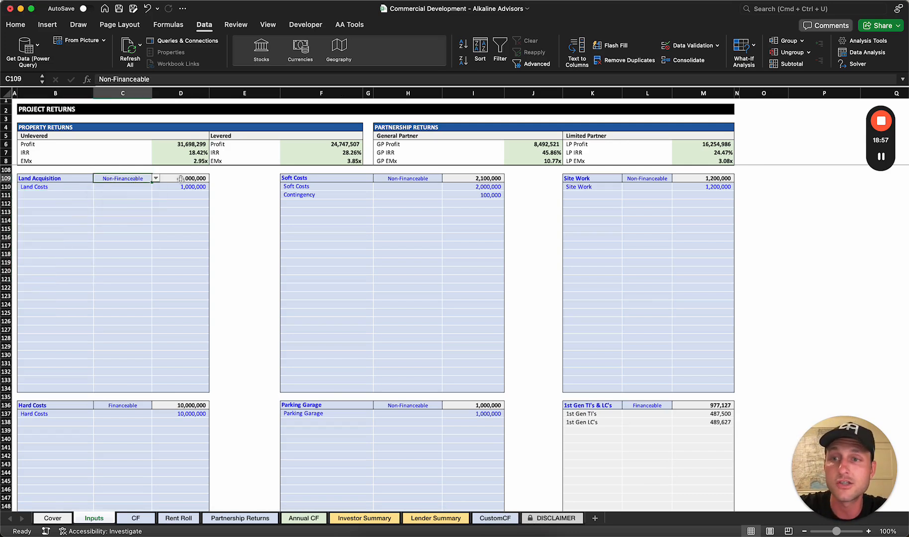
left_click(155, 179)
left_click(125, 196)
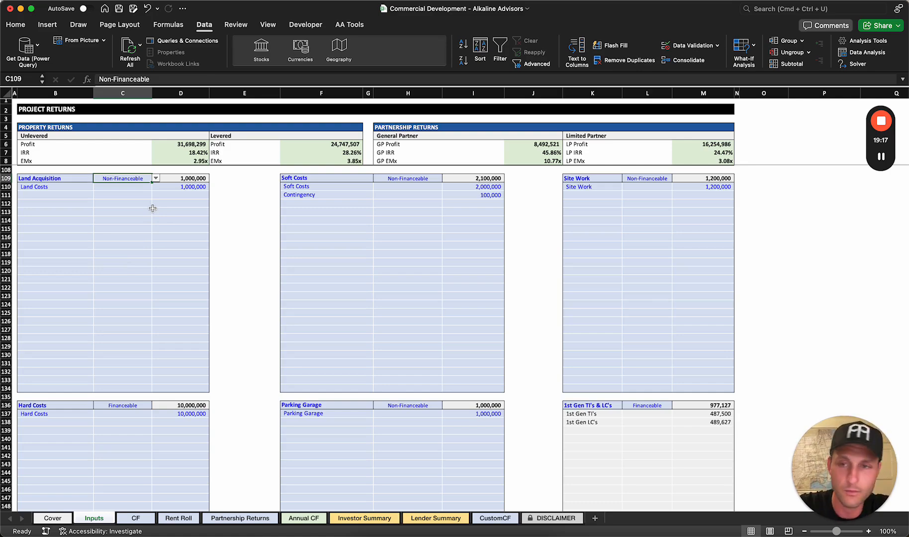
Examine the Construction Loan's Total Project Costs against the Budget Inputs categories
scroll(152, 209, "up", 15)
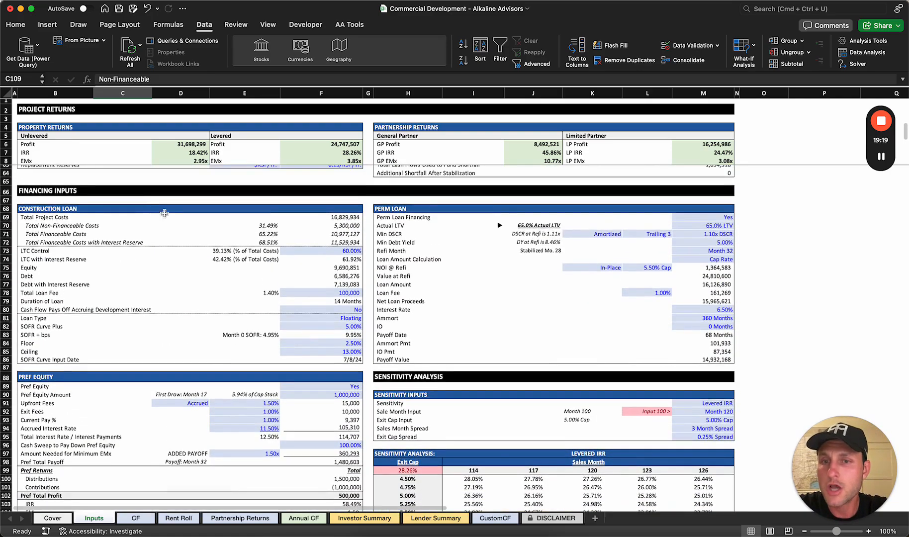
left_click_drag(55, 217, 337, 217)
left_click(338, 217)
scroll(351, 242, "down", 7)
scroll(351, 242, "down", 1)
scroll(351, 242, "up", 10)
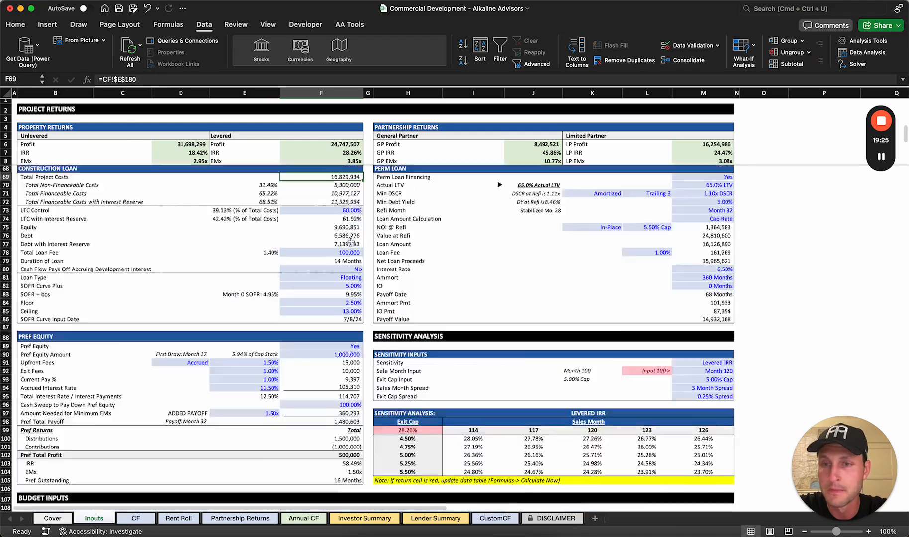
Review the construction loan's non-financeable costs, financeable costs with and without interest reserve, LTC with Interest Reserve and LTC Control
left_click(344, 269)
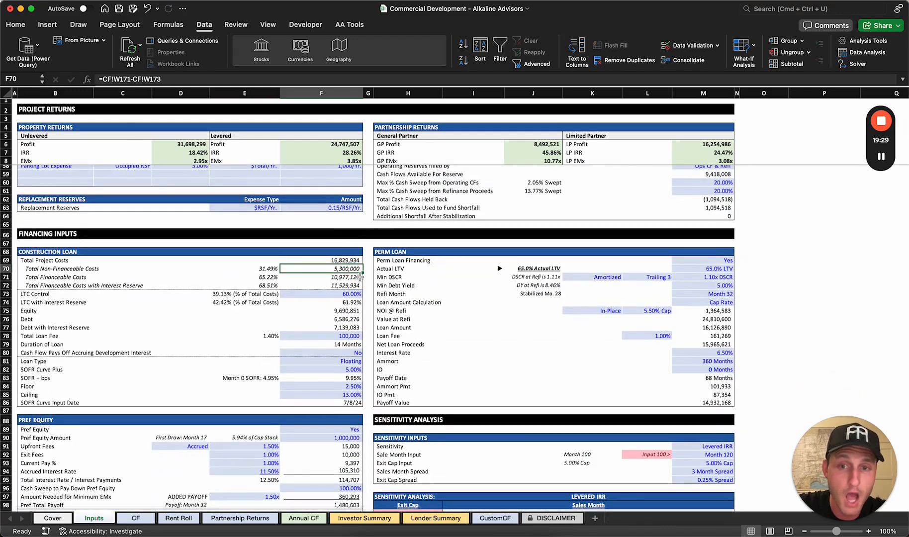
left_click(356, 280)
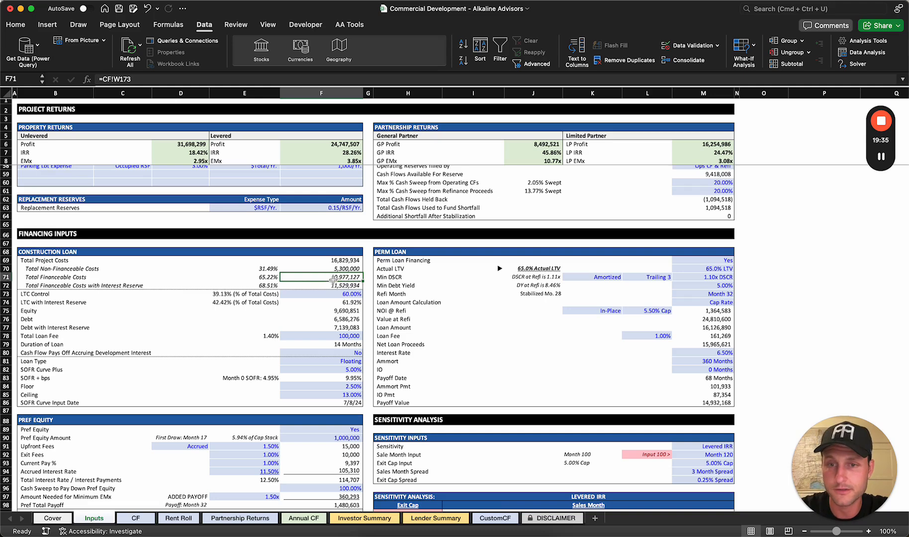
left_click(343, 286)
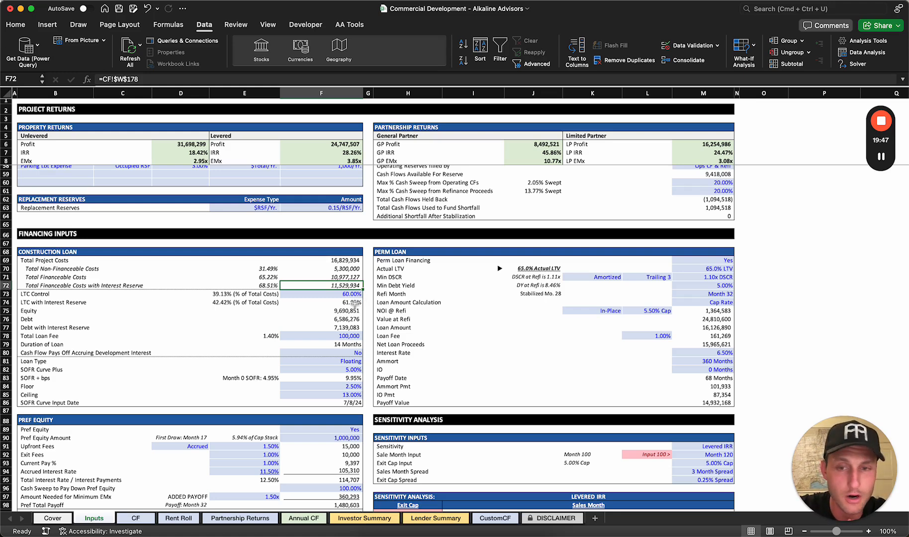
left_click(338, 302)
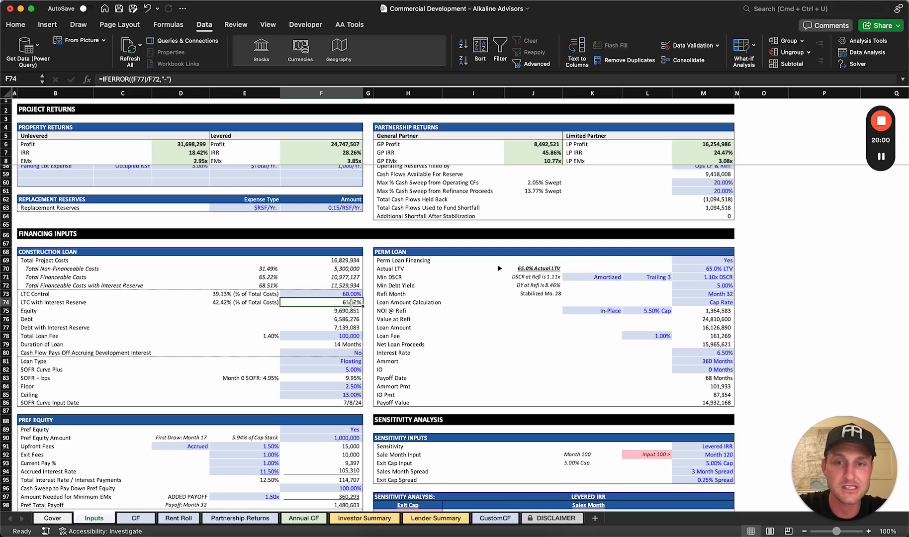
left_click(352, 294)
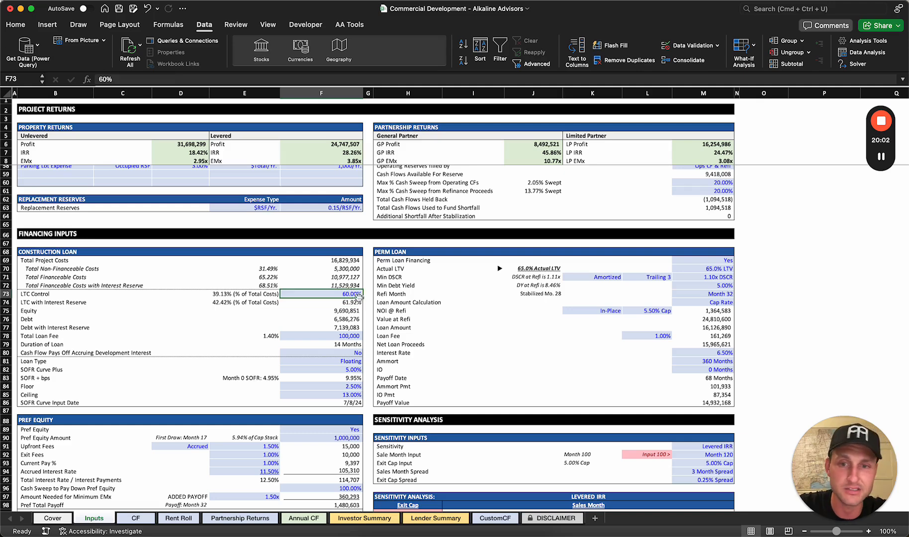
Check the construction loan's Total Loan Fee and set Cash Flow Pays Off Accruing Development Interest to Yes
scroll(350, 290, "down", 5)
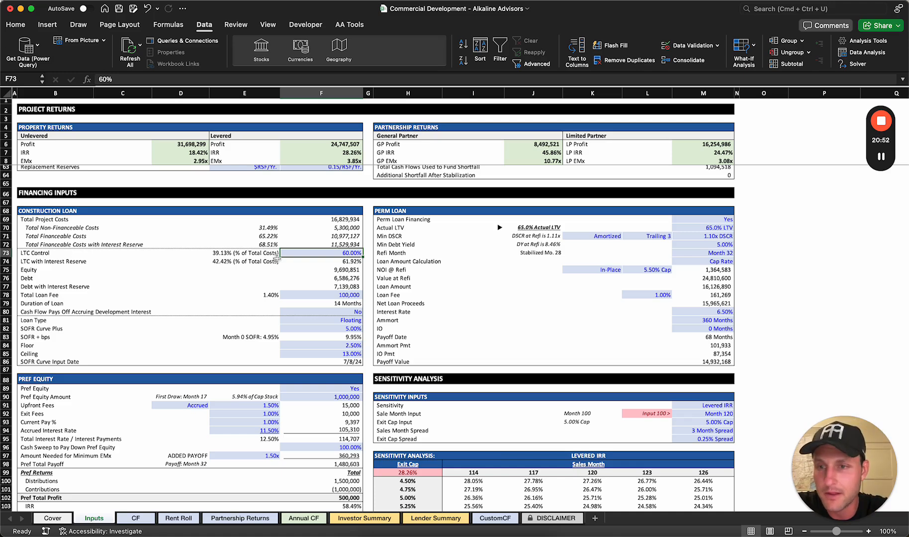
left_click(326, 295)
left_click(348, 312)
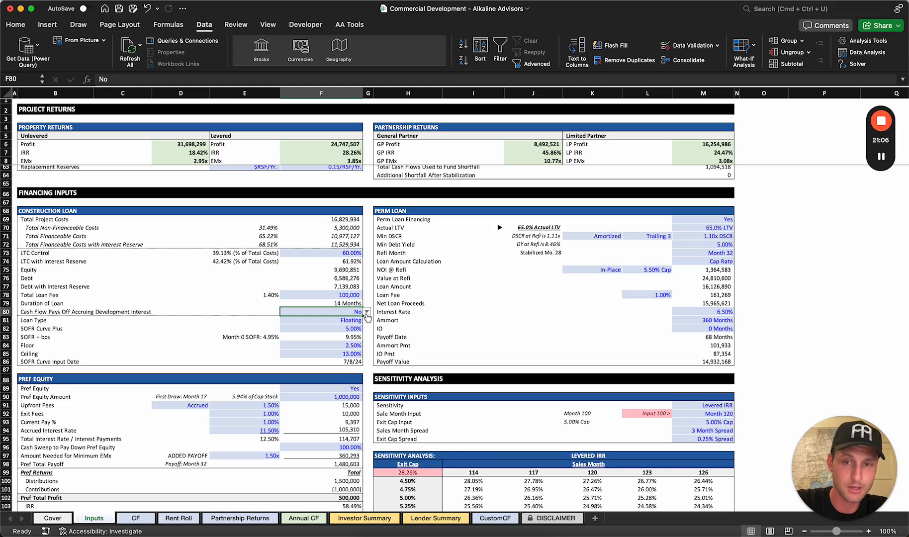
left_click(367, 313)
left_click(354, 324)
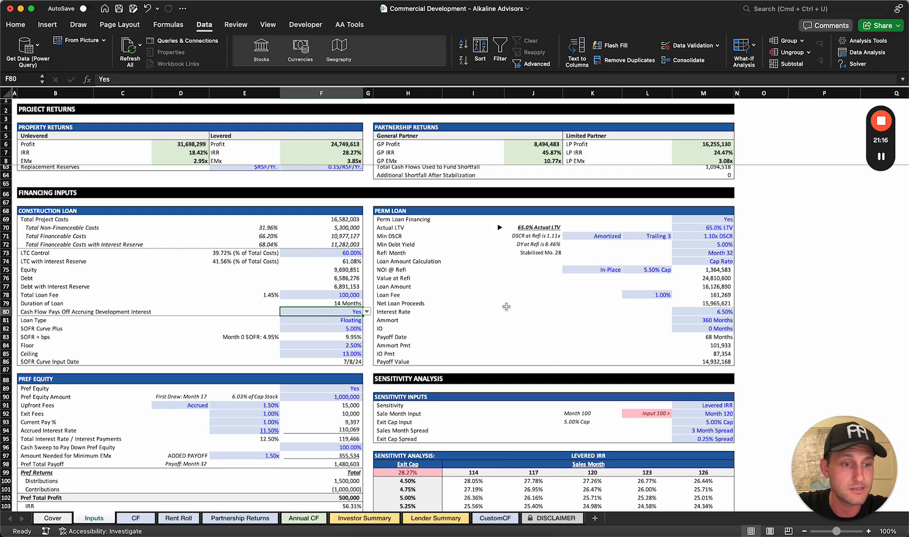
Switch the Pref Equity option to No and return it to Yes
scroll(264, 268, "down", 5)
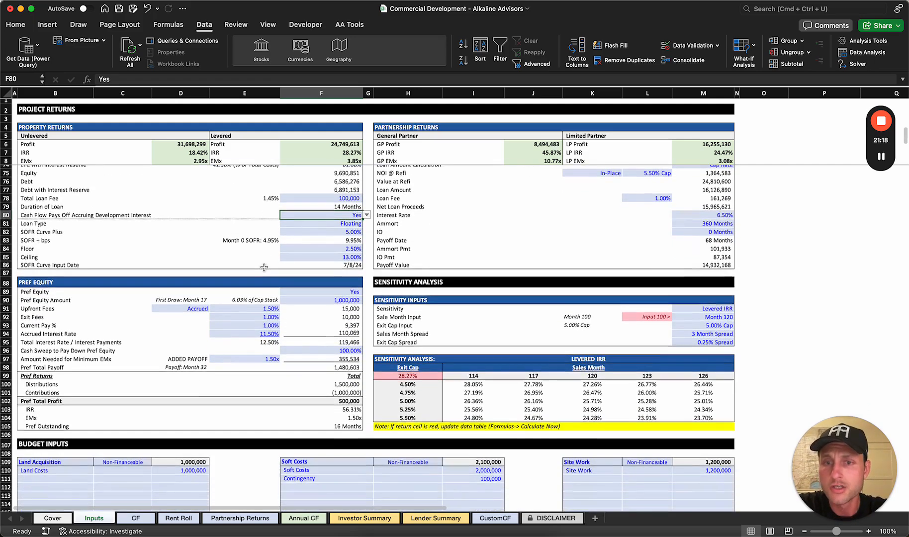
scroll(171, 320, "down", 1)
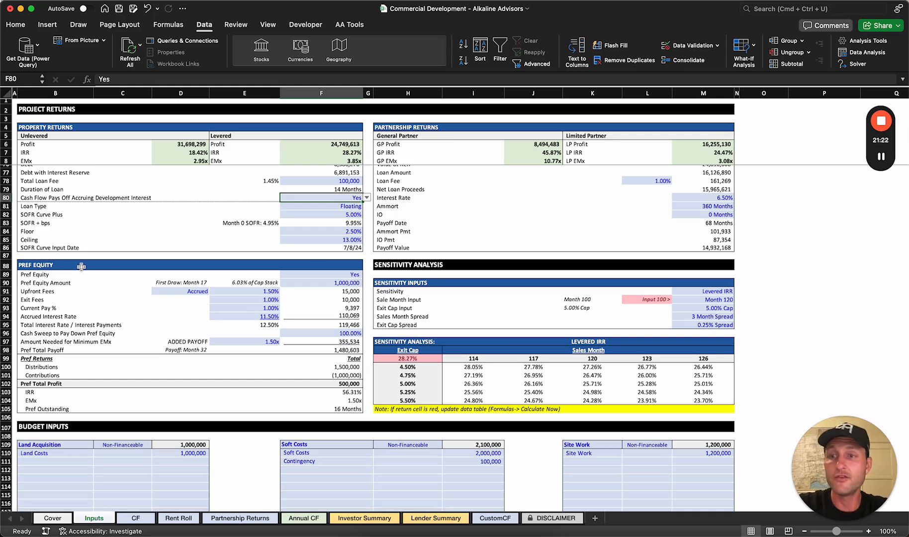
left_click(351, 274)
left_click(367, 274)
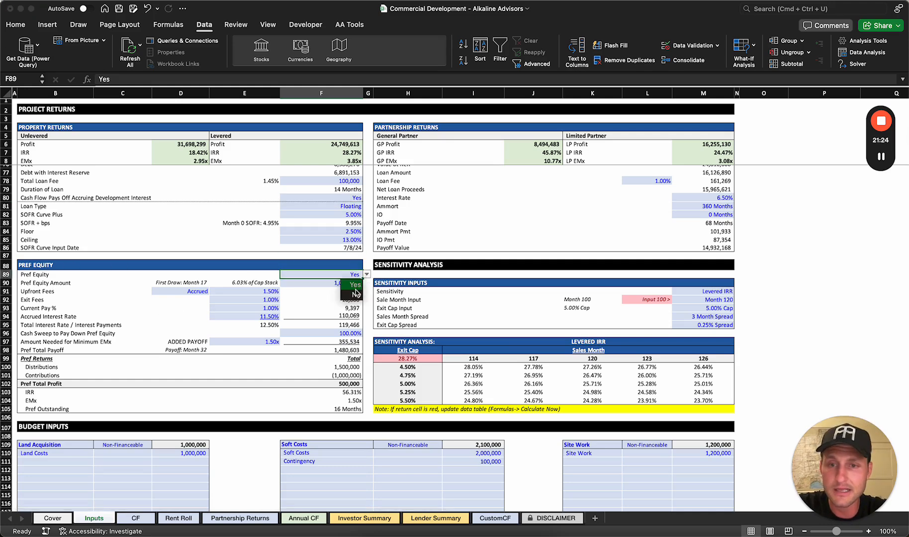
left_click(356, 293)
left_click(368, 276)
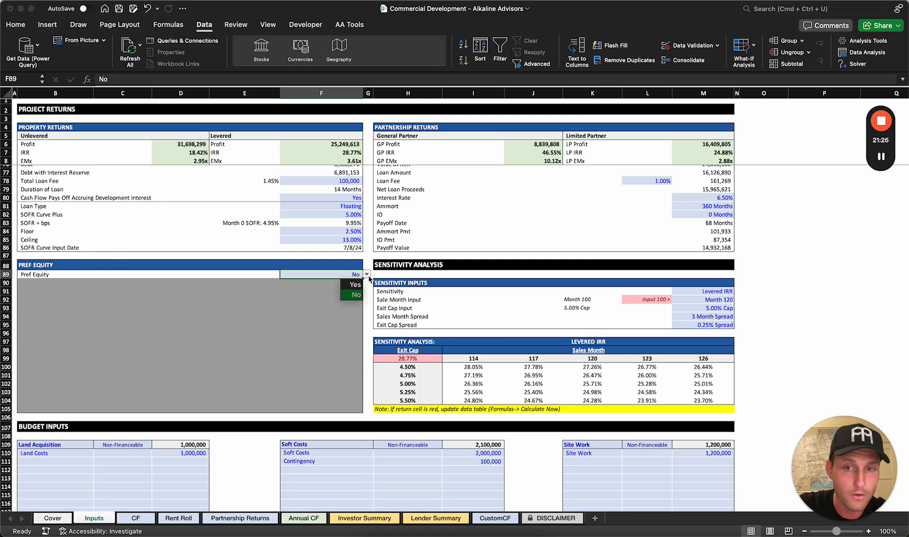
left_click(359, 285)
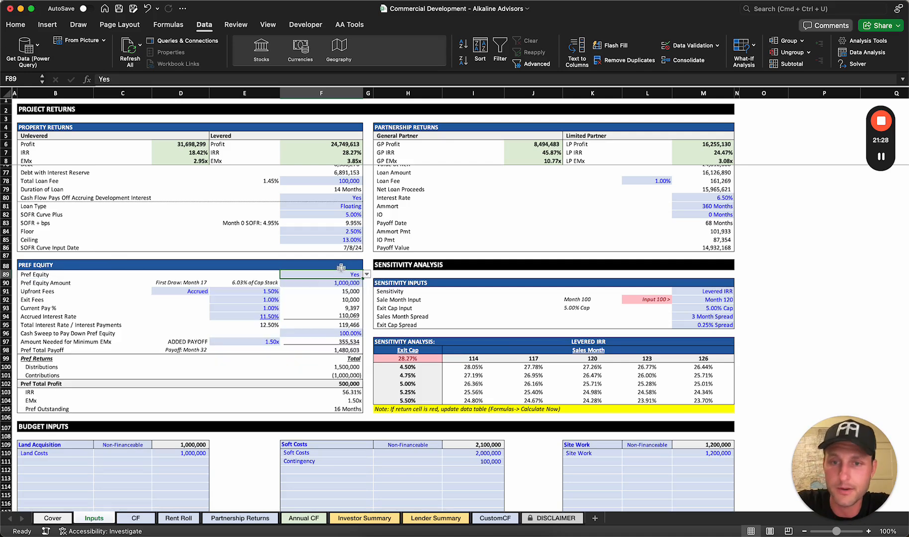
Review the Pref Equity Amount, upfront and exit fees, Current Pay % and Accrued Interest Rate, keeping the upfront fees Accrued
left_click(339, 283)
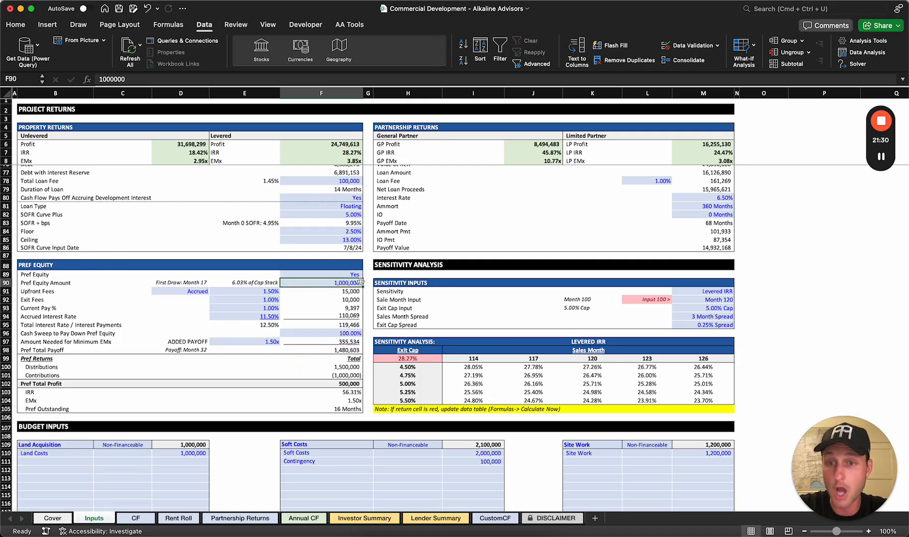
left_click_drag(32, 292, 238, 299)
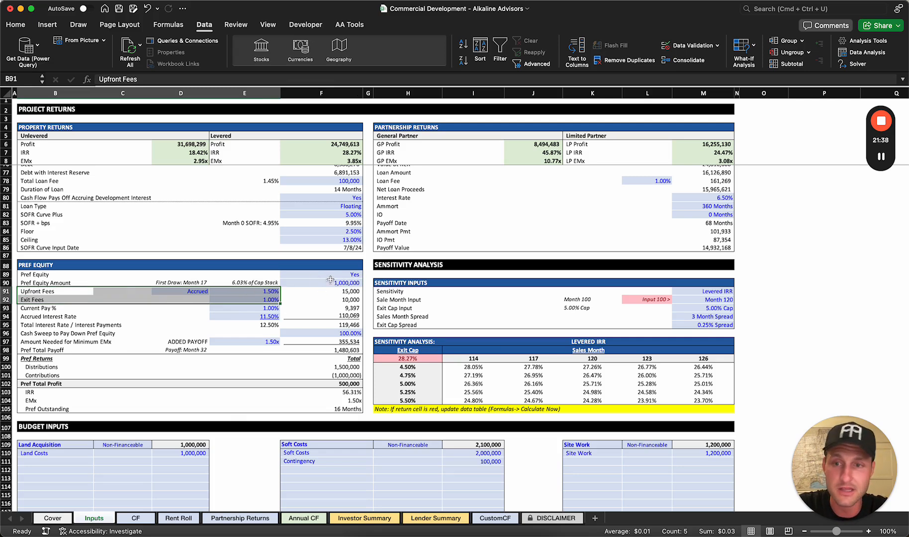
left_click(221, 294)
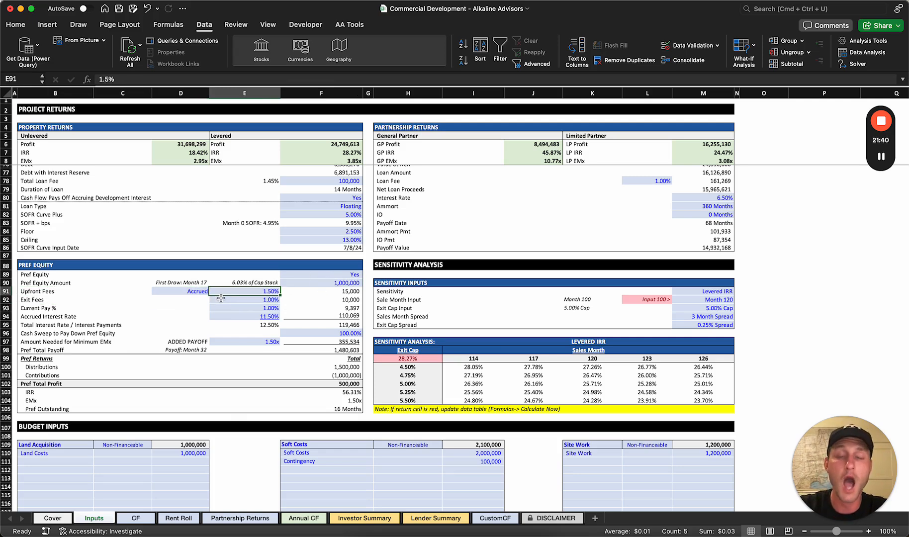
left_click(192, 291)
left_click(213, 292)
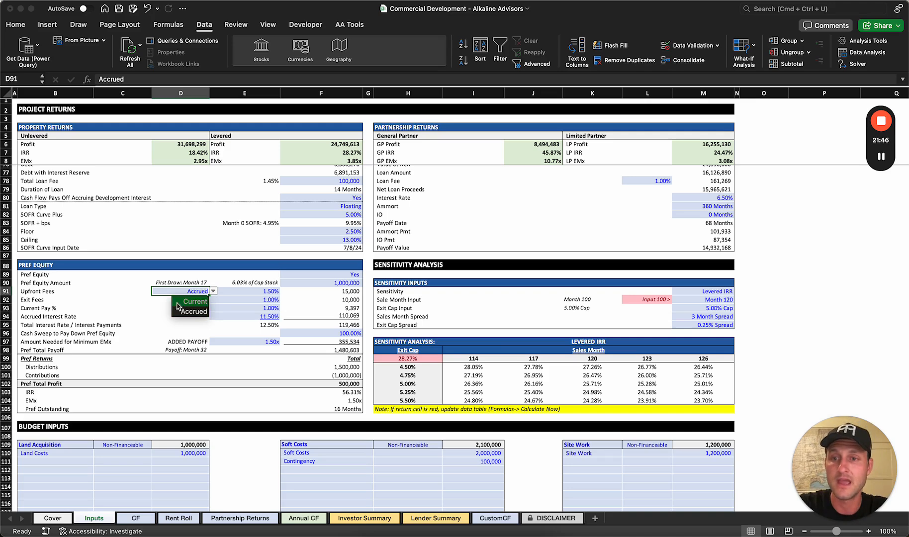
left_click(204, 311)
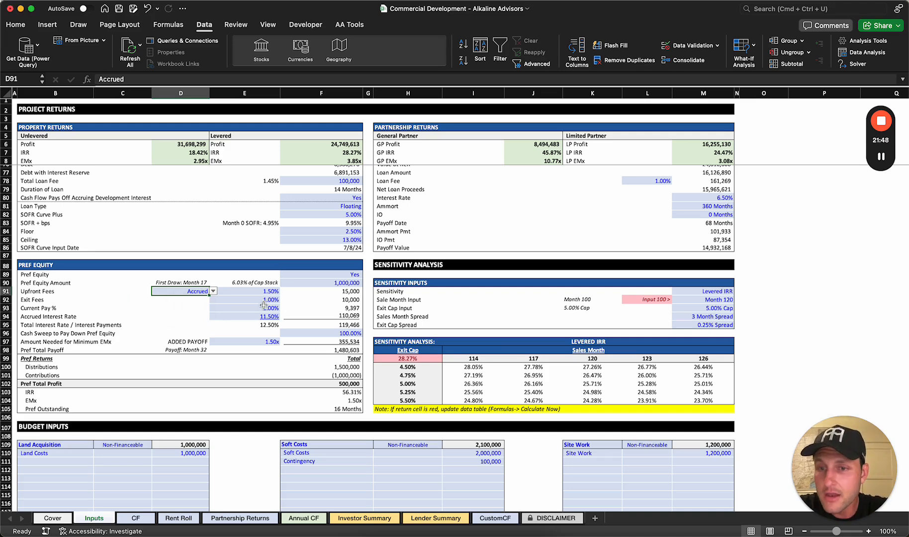
left_click_drag(49, 308, 254, 315)
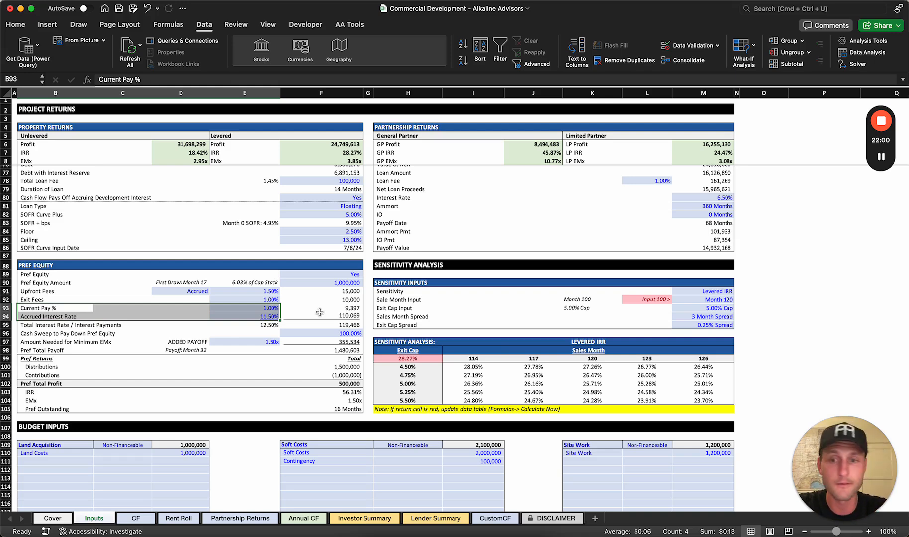
Check the pref equity's Accrued Interest Rate and Cash Sweep to Pay Down Pref Equity inputs
left_click(261, 317)
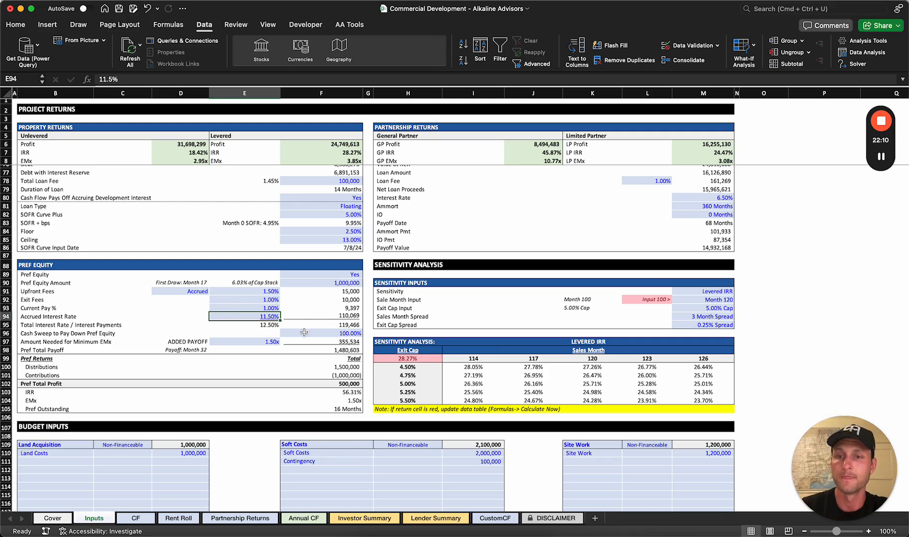
left_click(319, 333)
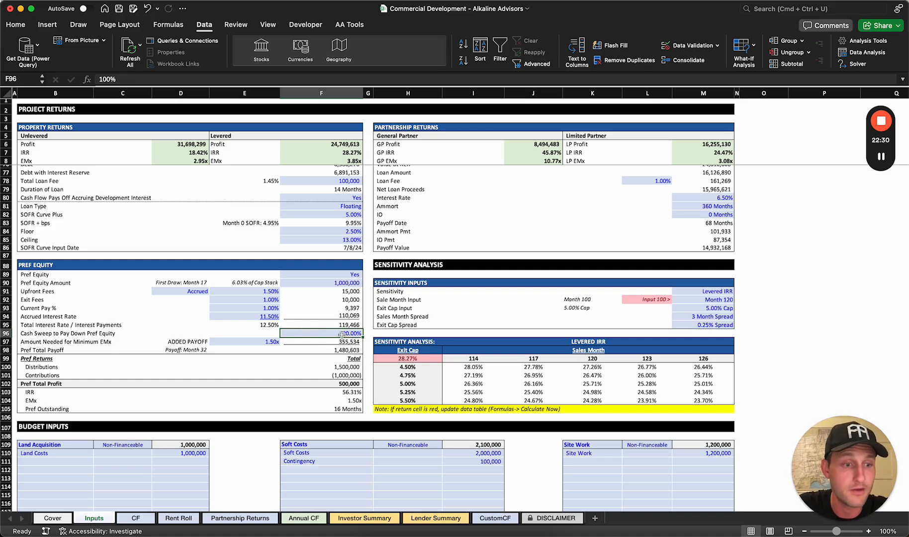
Try pref equity minimum EMx values of 1.00x and 1.20x to compare their effect on the added payoff
left_click(263, 344)
scroll(255, 304, "down", 2)
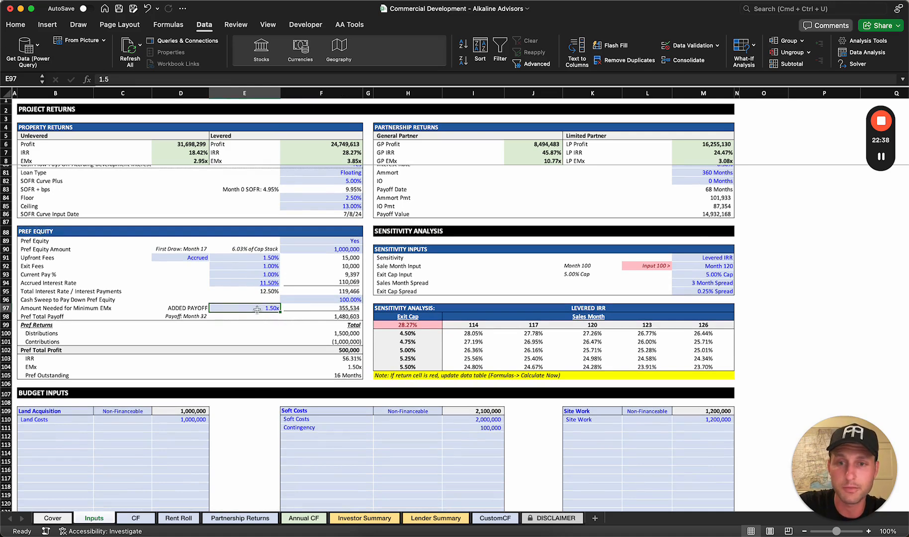
type("1")
key("Return")
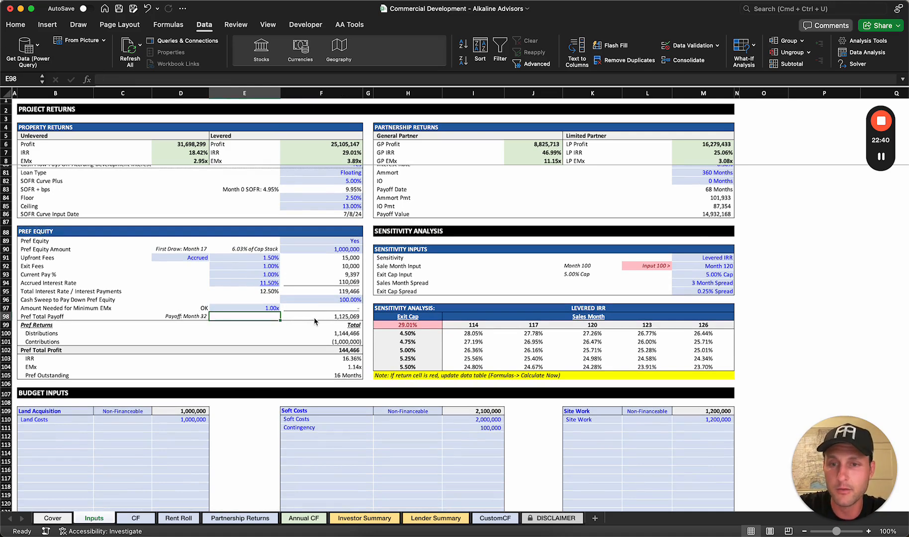
left_click(260, 308)
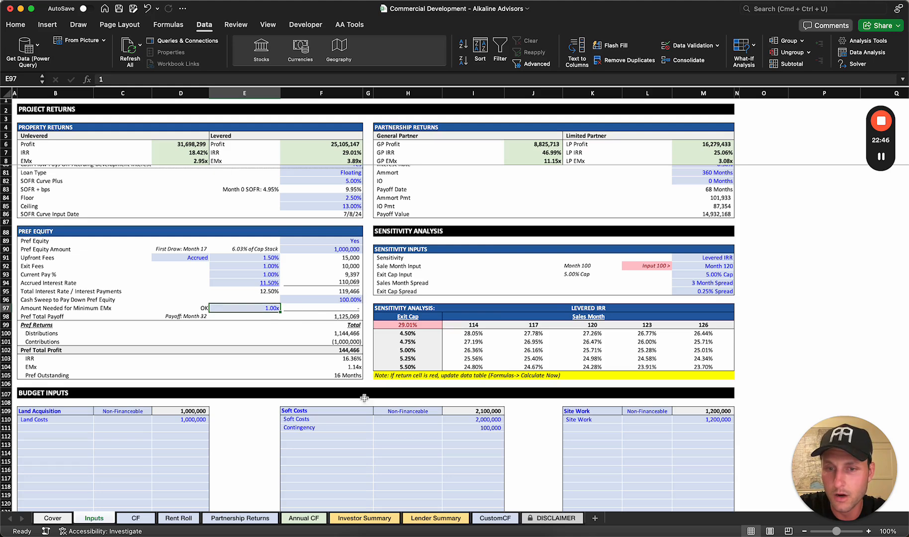
type("1.2")
key("Return")
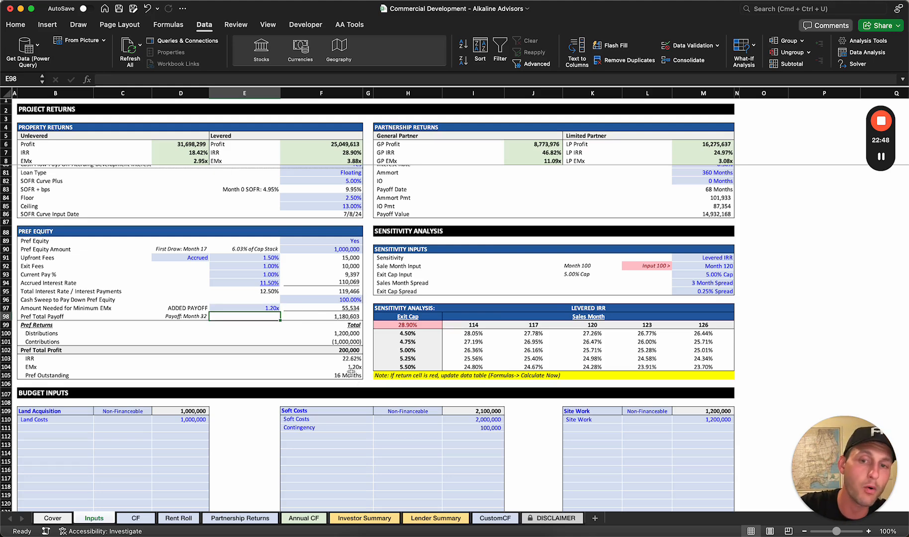
Set the pref equity's Amount Needed for Minimum EMx to 1.10x
left_click(247, 307)
type("1.1")
key("Return")
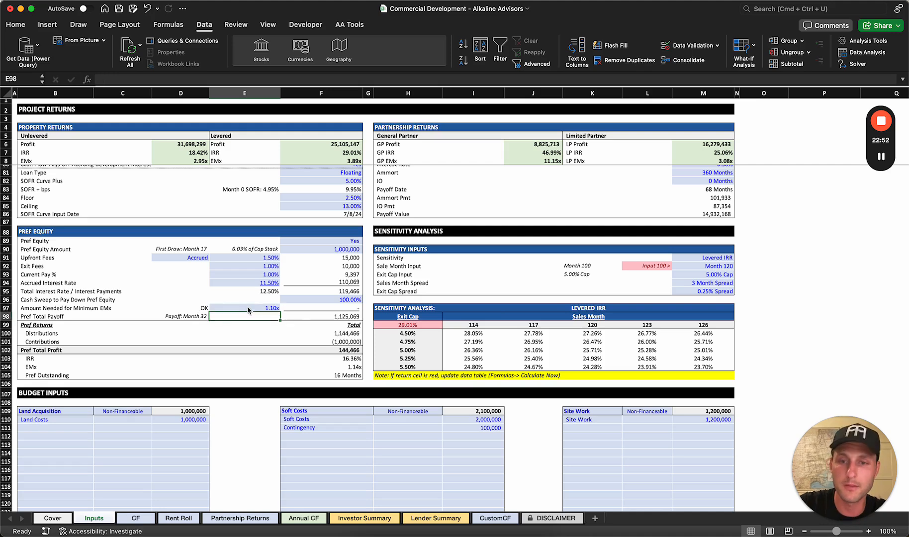
Set the pref equity's minimum EMx multiple to 1.2
left_click(357, 368)
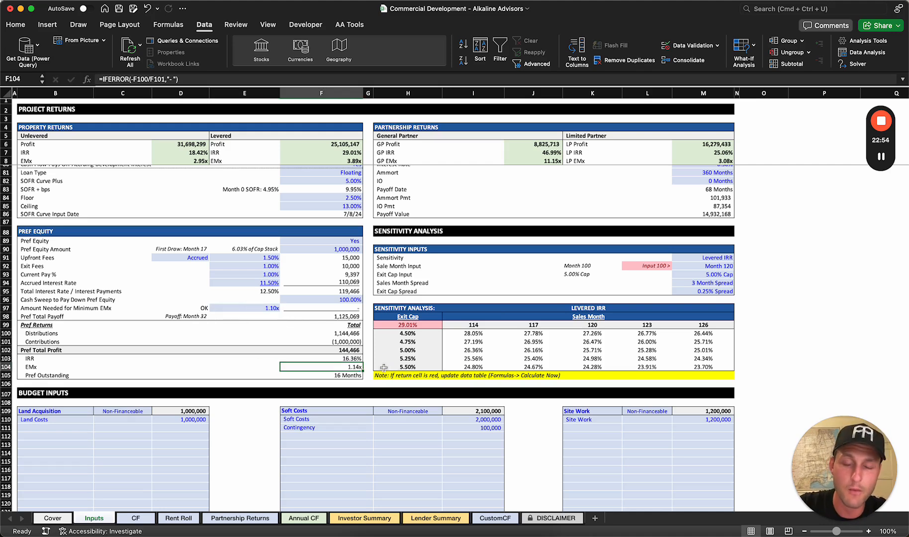
left_click(259, 307)
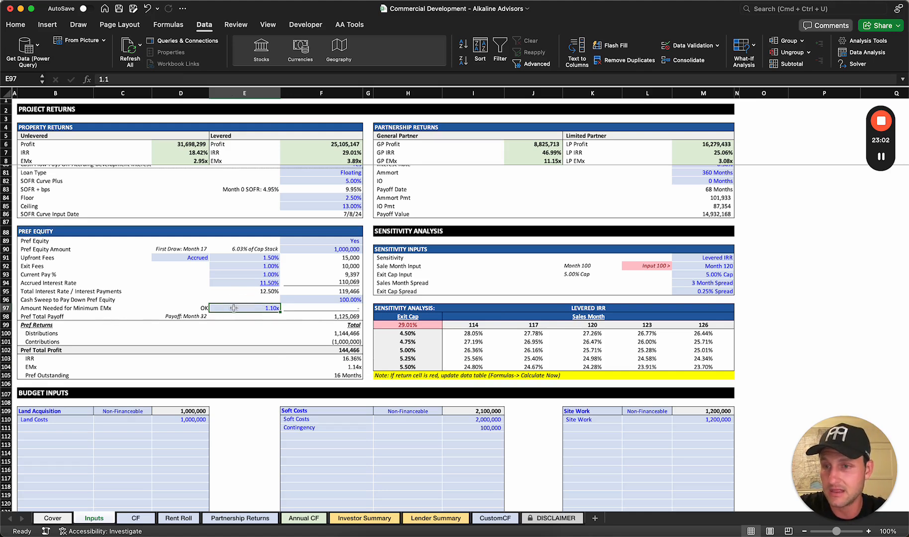
type("1.2")
key("Return")
Examine the pref equity's added payoff amount, payoff month, first draw month and EMx return
left_click(347, 307)
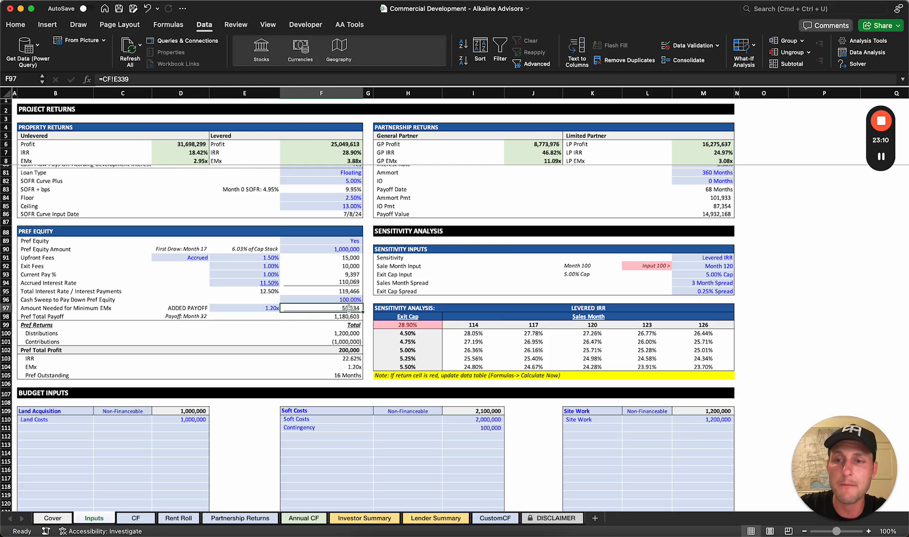
left_click(186, 318)
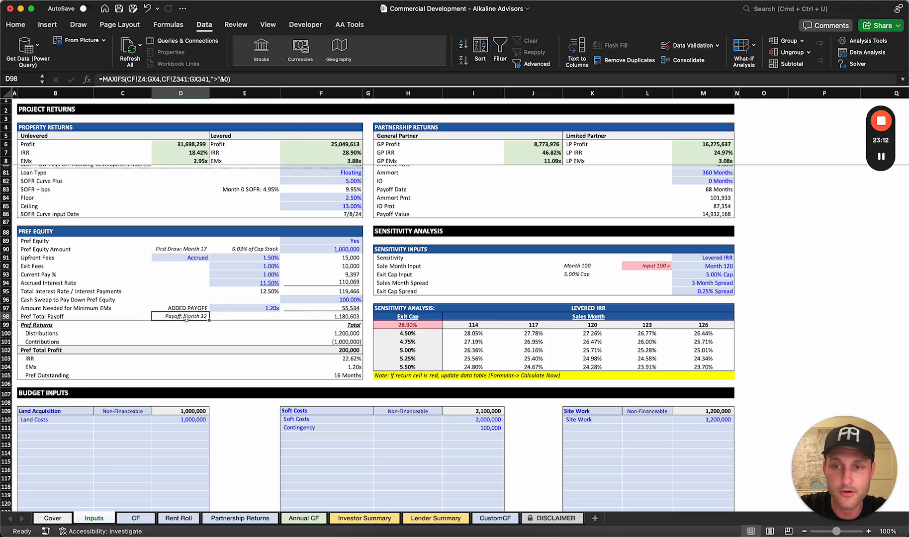
left_click(199, 249)
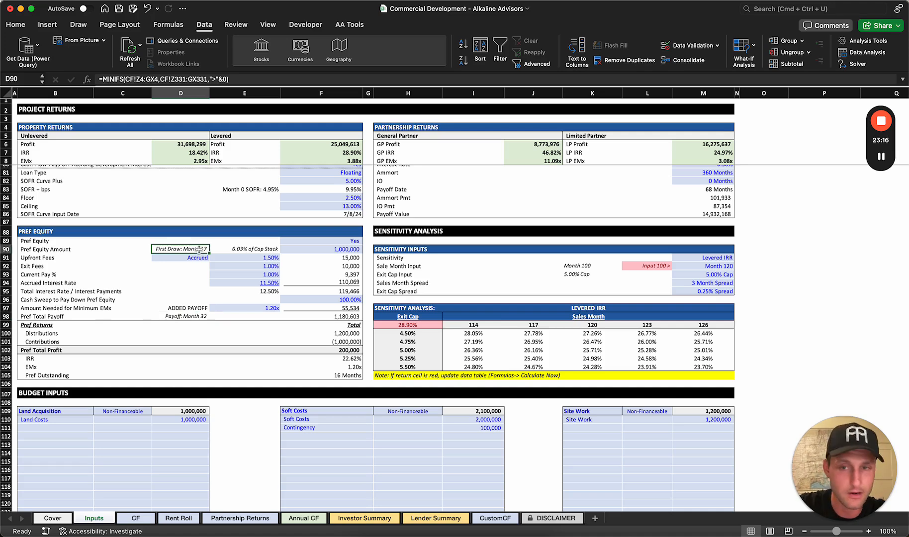
left_click(356, 367)
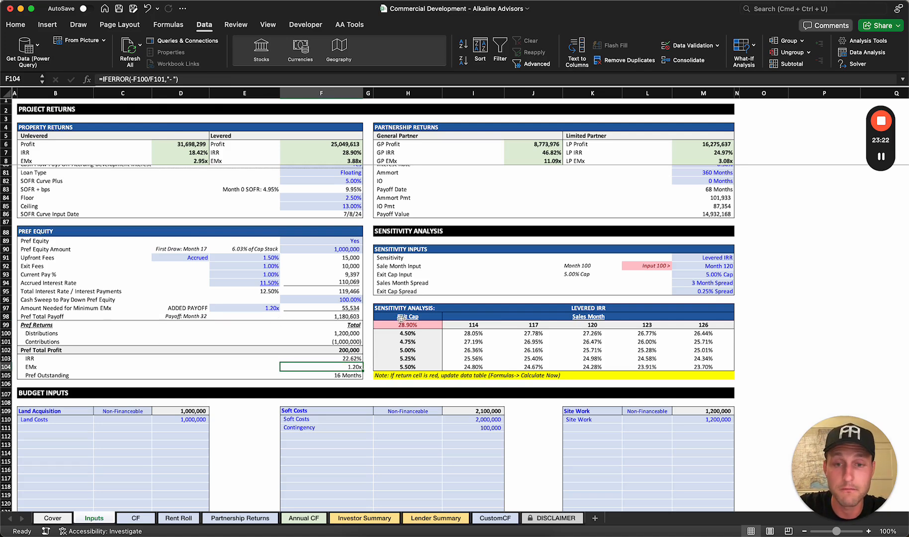
left_click(762, 304)
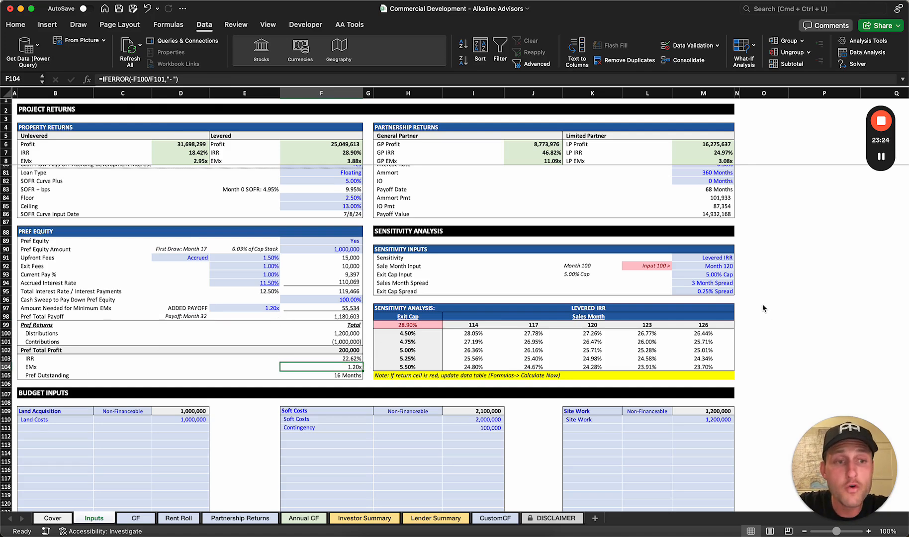
Switch Perm Loan Financing to No, and set it back to Yes
scroll(762, 304, "up", 5)
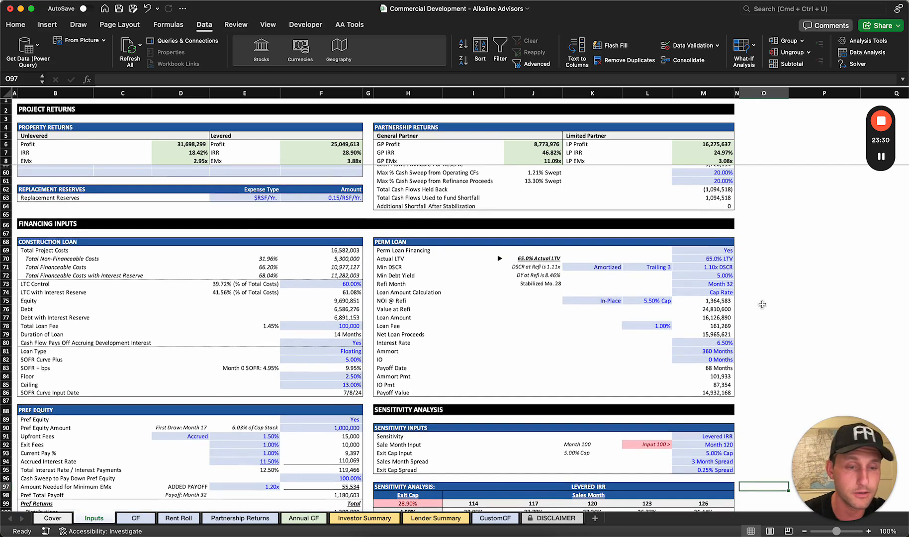
left_click(723, 251)
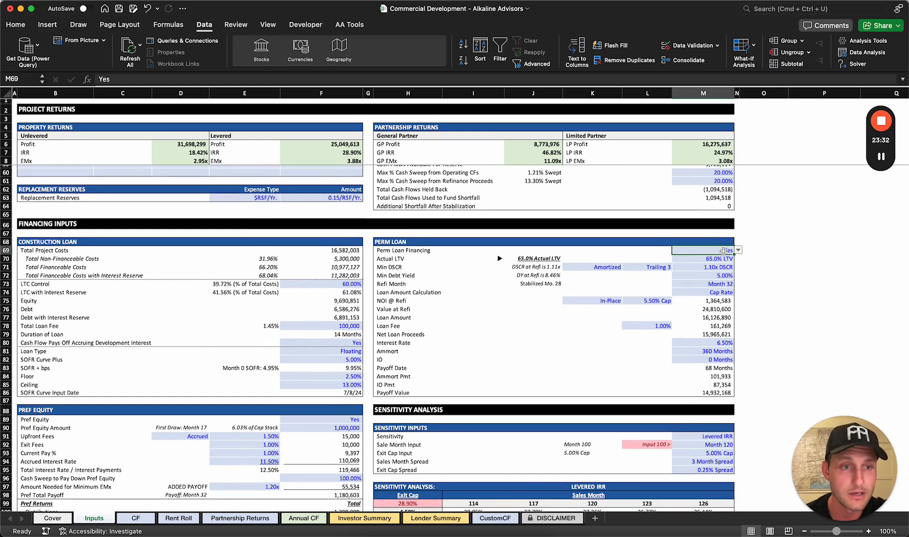
left_click(739, 251)
left_click(731, 269)
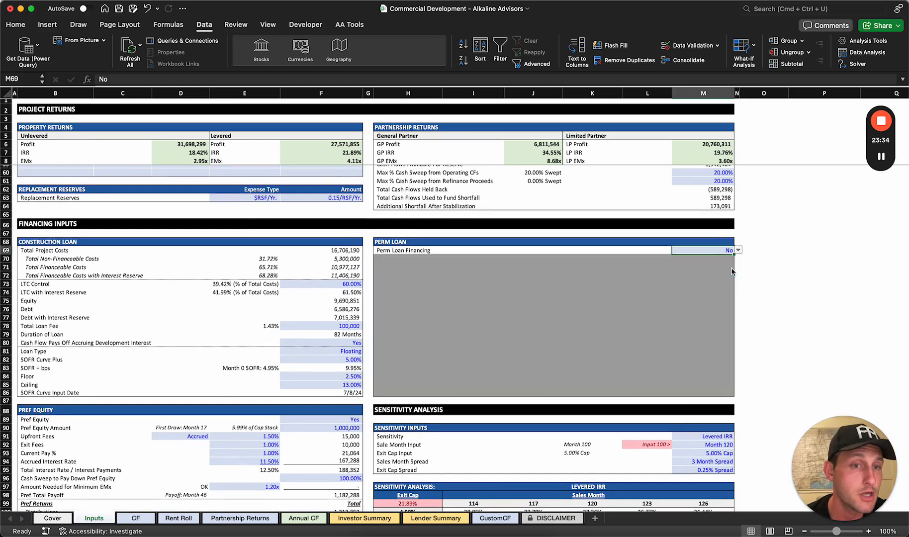
left_click(739, 250)
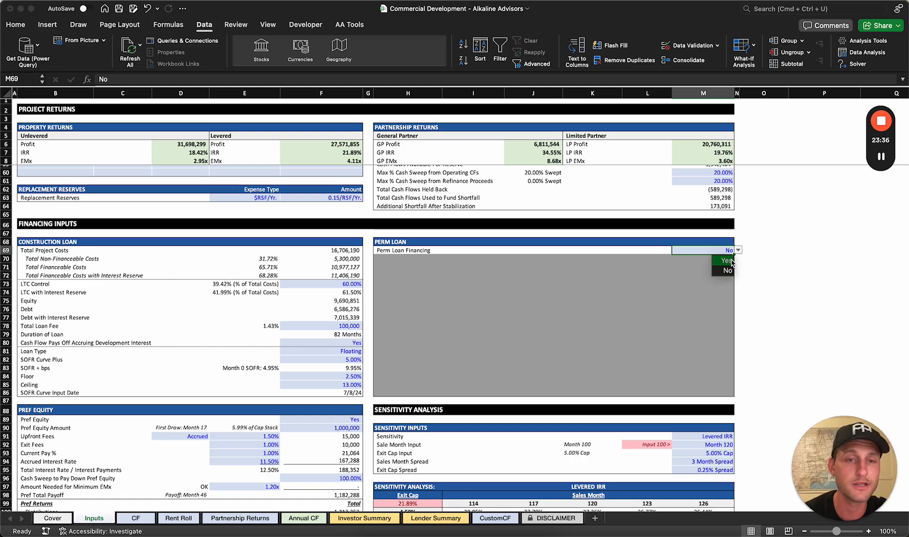
left_click(731, 260)
left_click(802, 294)
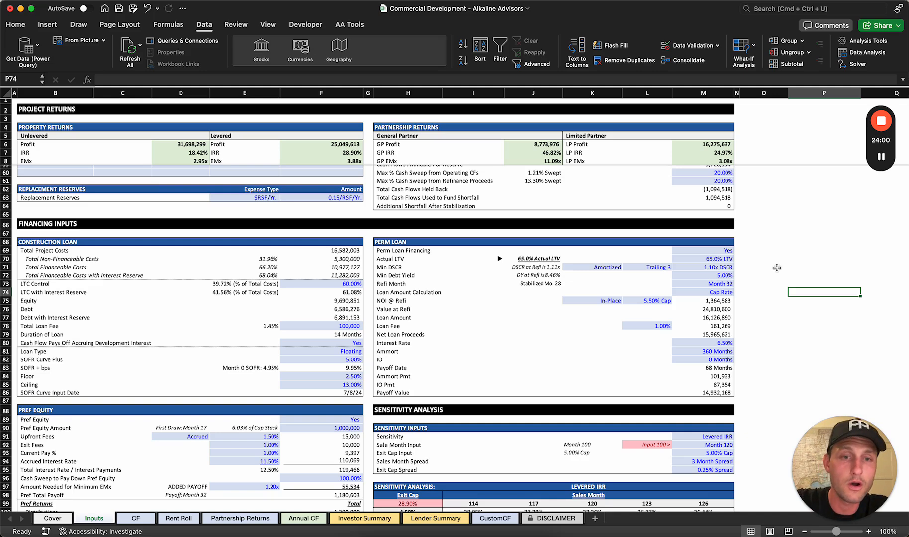
Check the stabilized month, try a perm loan refi month of 27, and undo that change
left_click(755, 268)
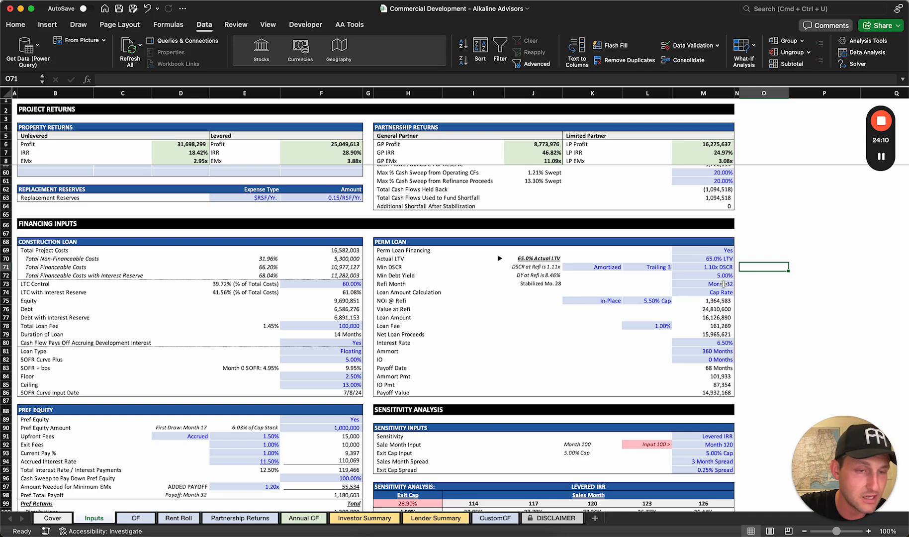
left_click(542, 284)
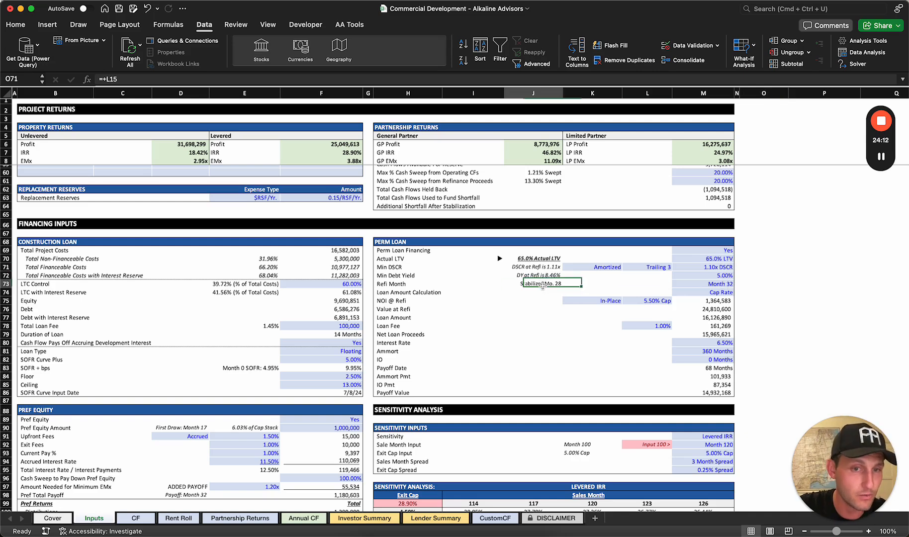
left_click(728, 284)
type("27")
key("Return")
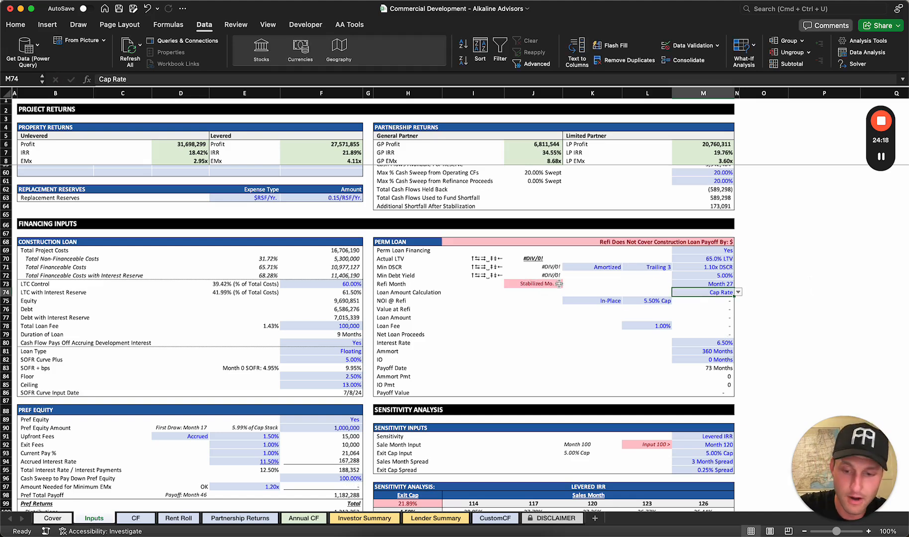
key("super+z")
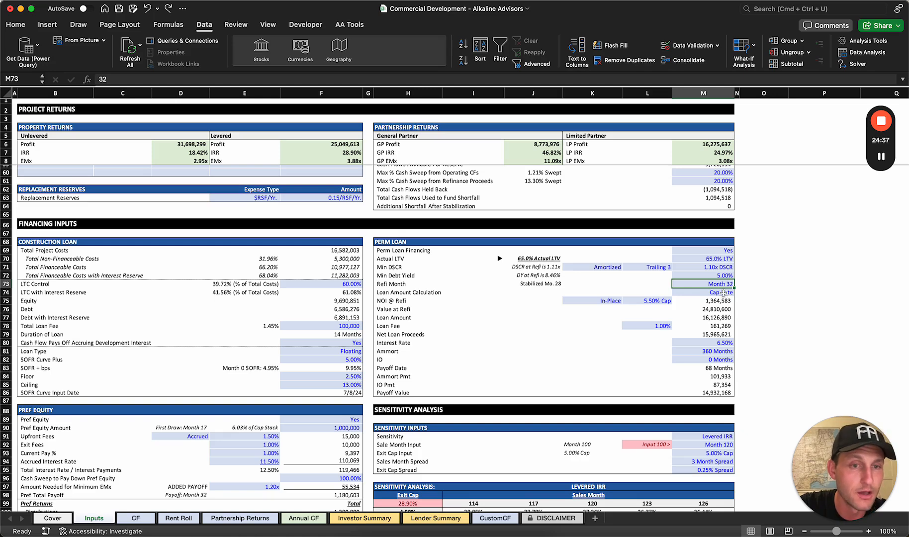
Check the basis options for NOI @ Refi and set the perm loan's refi month to 29
left_click(617, 301)
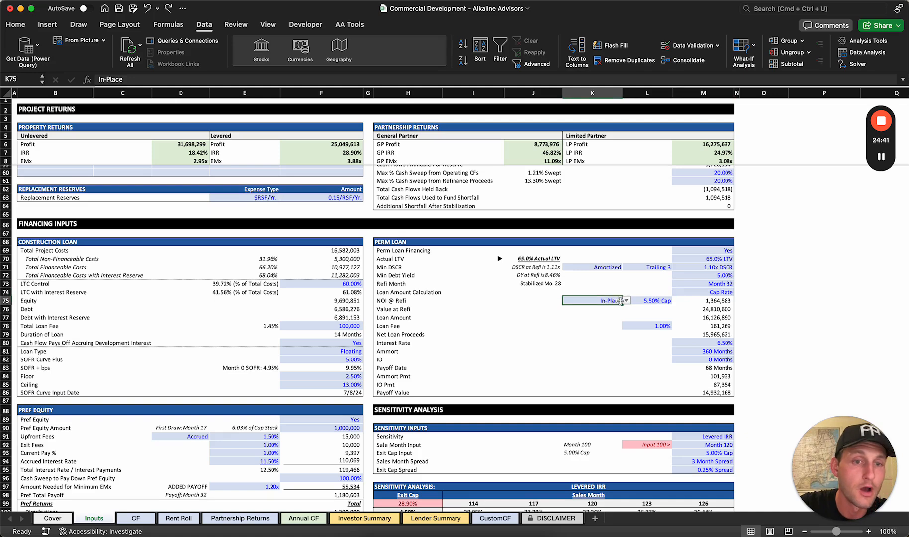
left_click(626, 301)
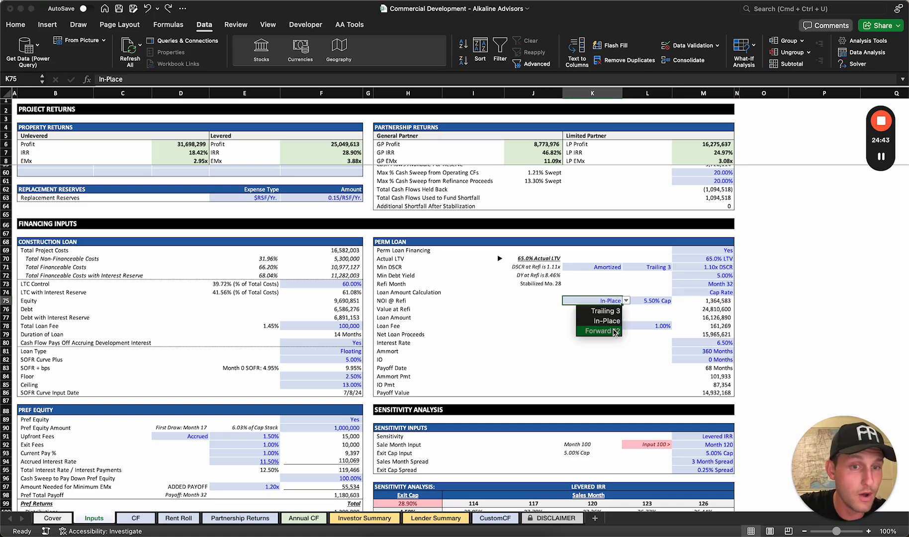
left_click(613, 298)
left_click(717, 283)
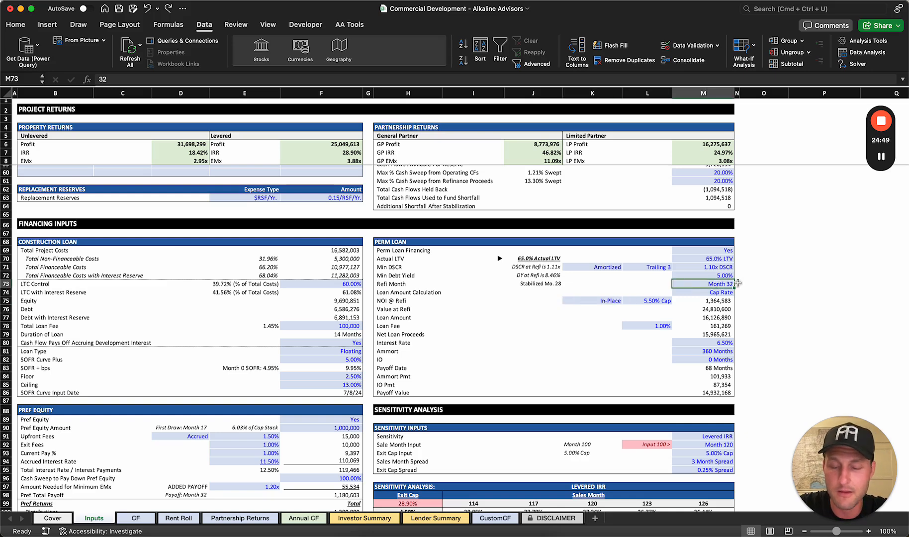
type("29")
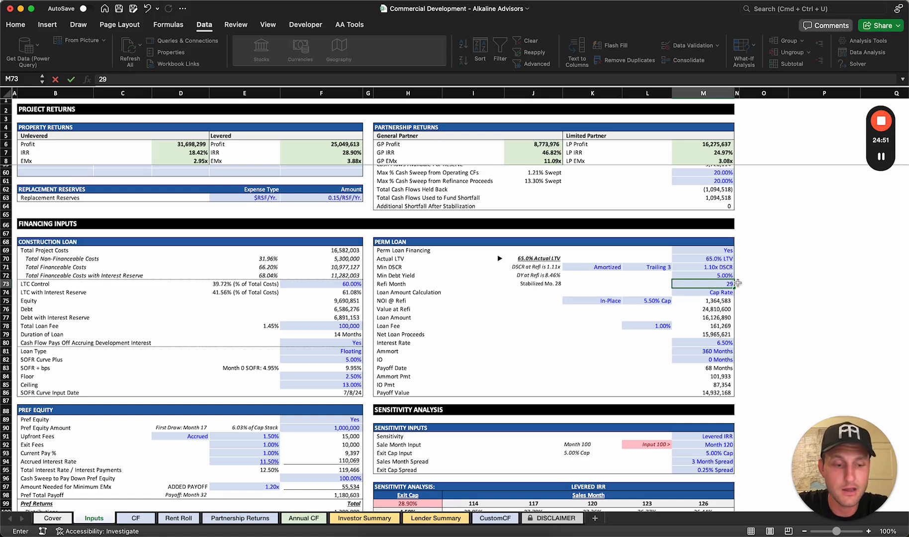
key("Return")
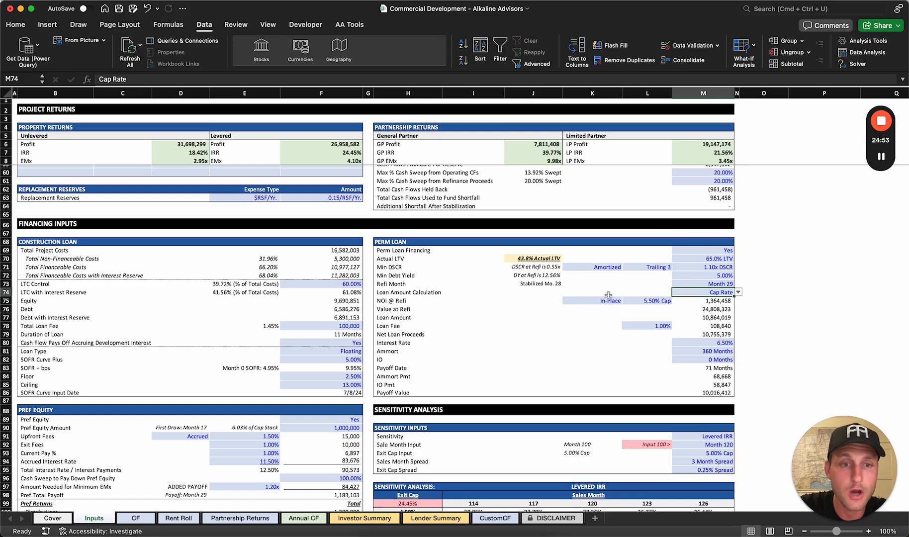
Set the basis for NOI @ Refi in the perm loan inputs to Trailing 3
left_click(611, 300)
left_click(626, 301)
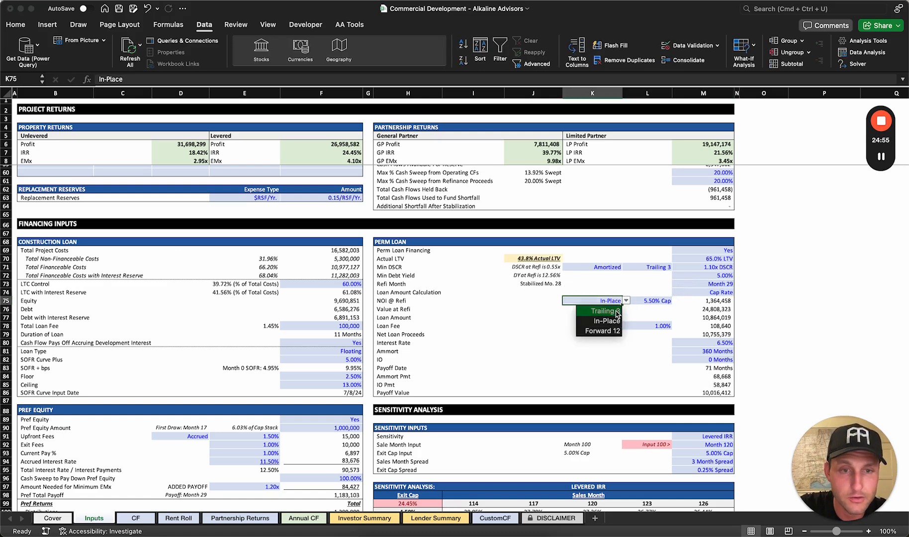
left_click(616, 313)
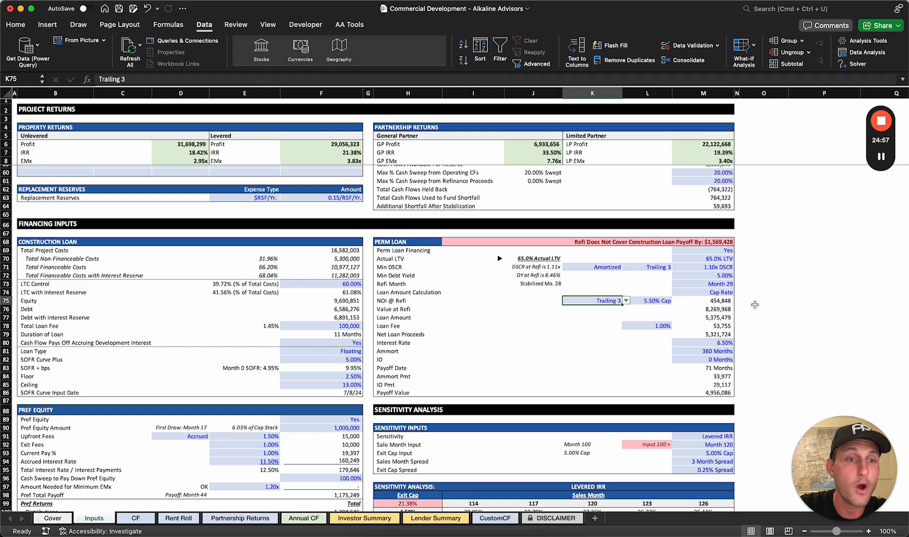
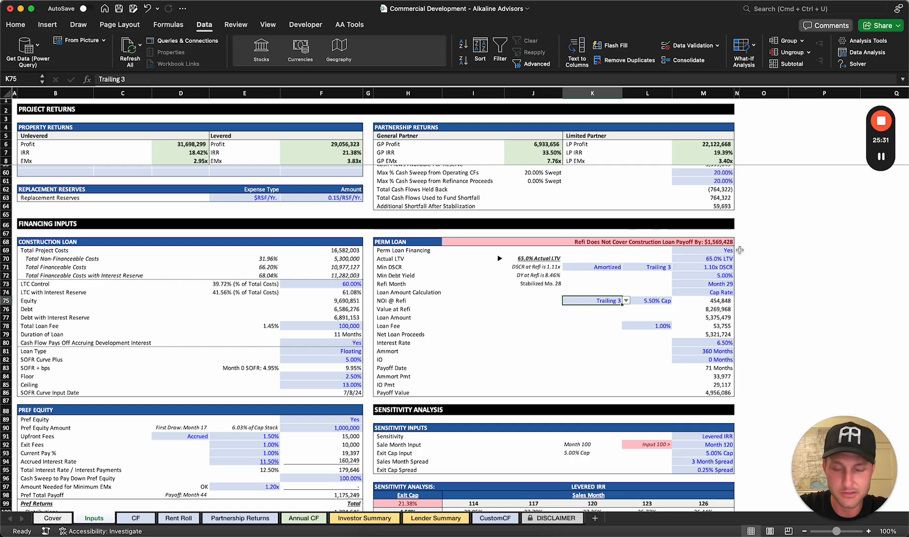
Return the NOI @ Refi basis to In-Place and set the refi month to 32
left_click(626, 301)
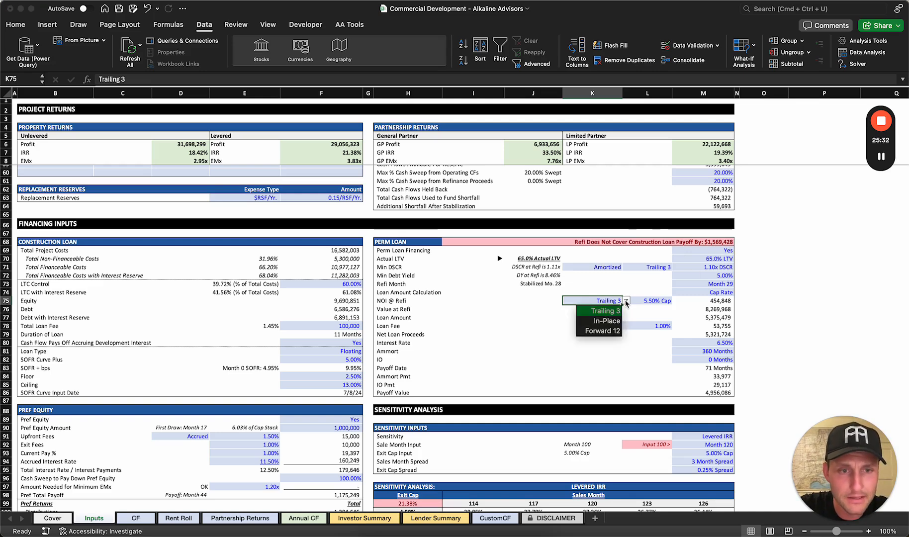
left_click(611, 323)
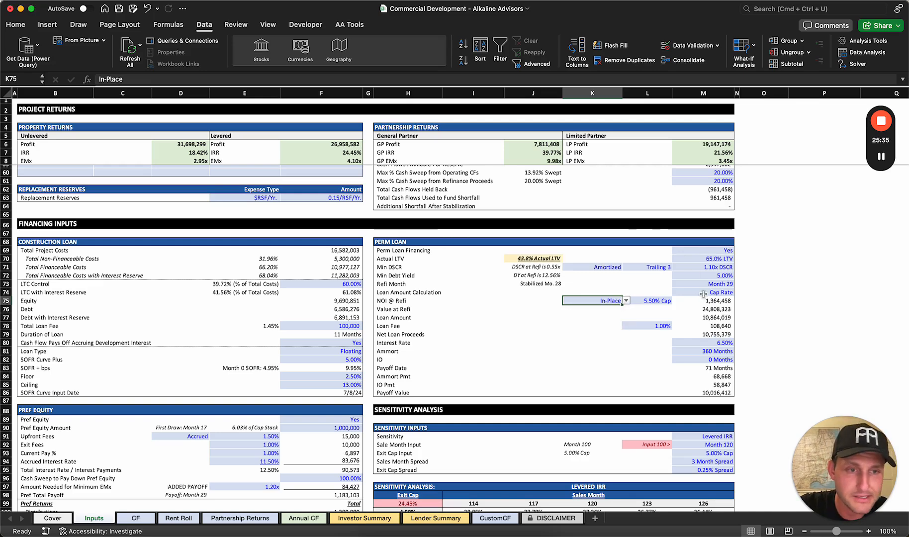
left_click(707, 286)
type("32")
key("Return")
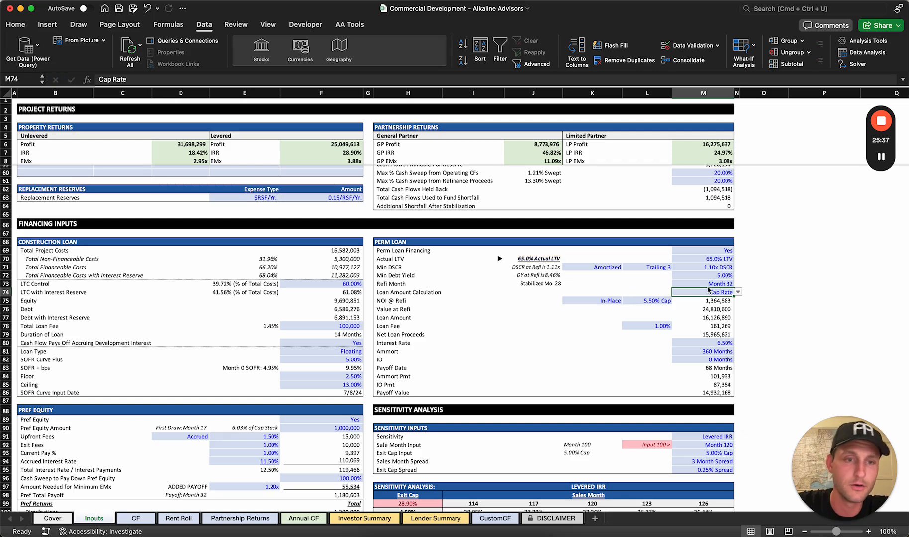
Try the $/SF method for the perm loan amount calculation, and switch it back to Cap Rate
left_click(738, 293)
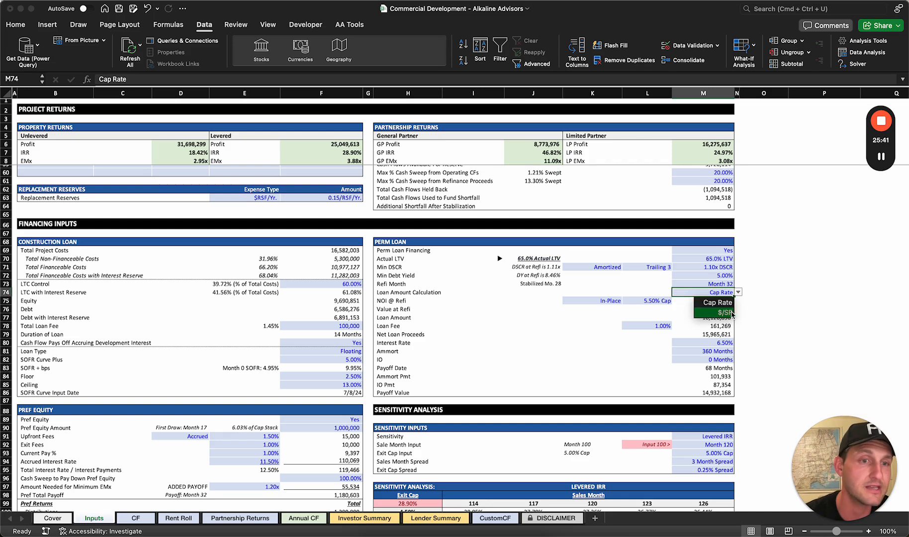
left_click(708, 314)
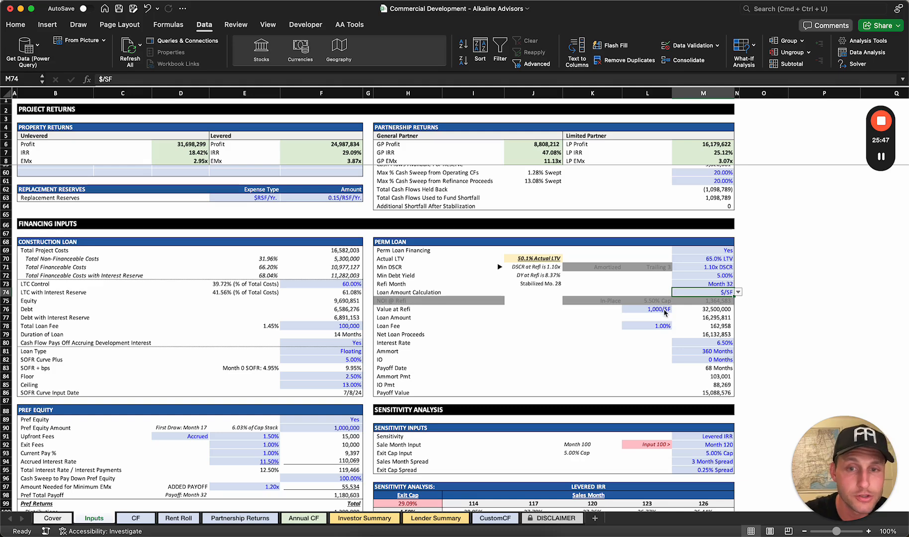
left_click(654, 308)
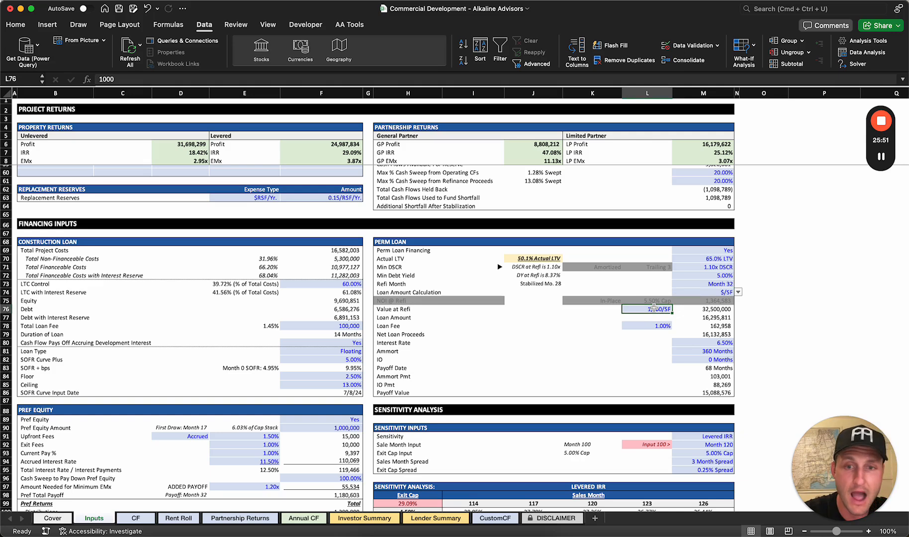
left_click(730, 293)
left_click(739, 293)
left_click(724, 304)
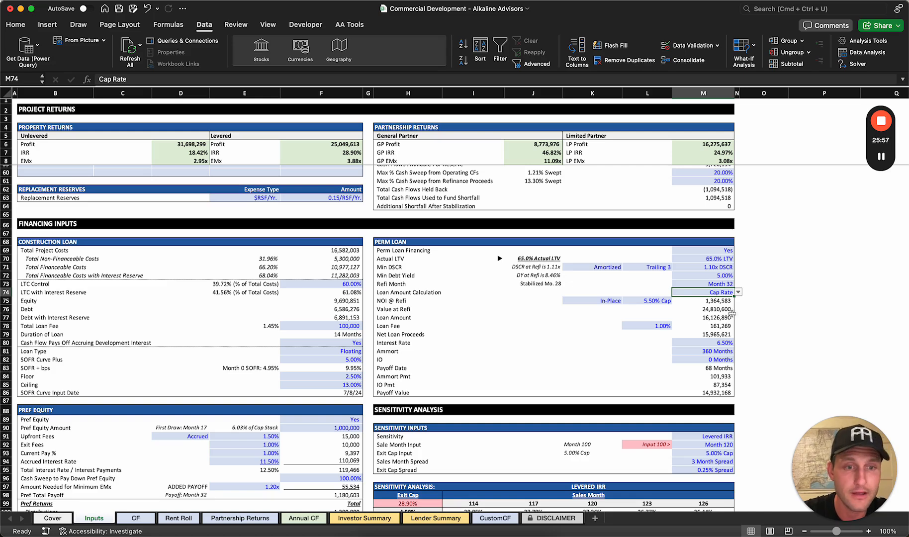
Review the perm loan's interest rate, amortization, interest-only period and loan fee inputs
left_click(702, 342)
key("Down")
key("Down")
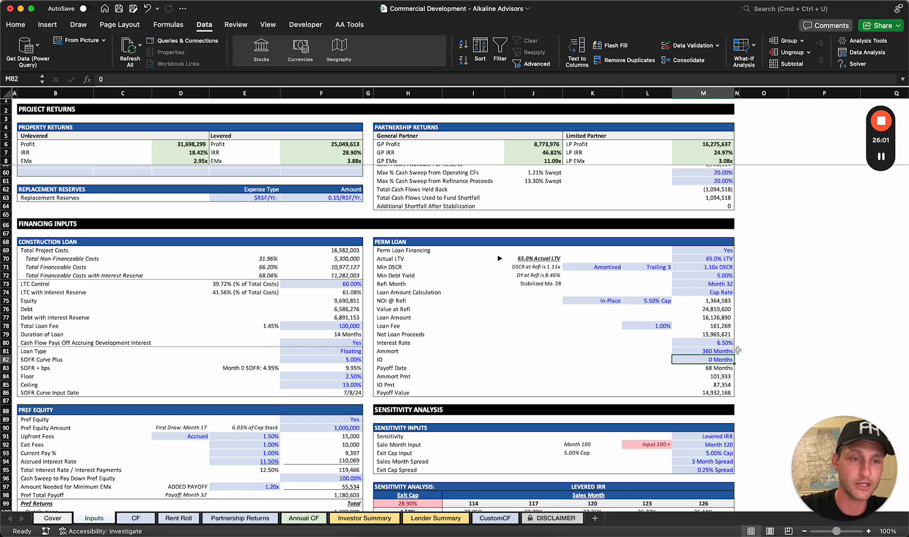
left_click(658, 326)
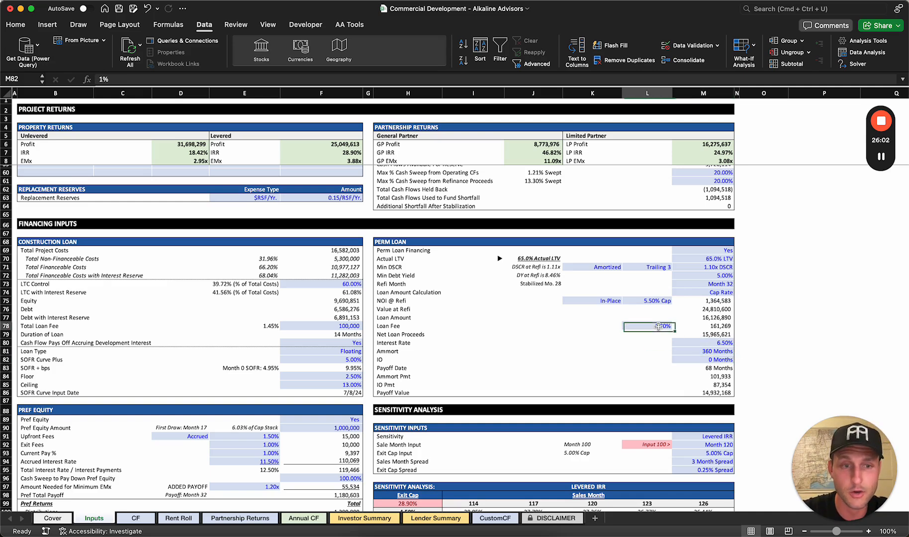
left_click(797, 307)
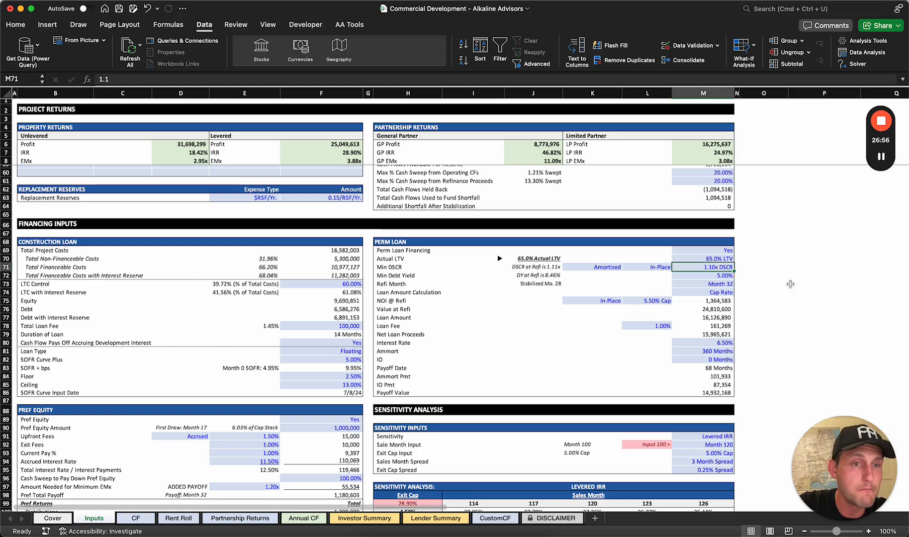
Try a minimum DSCR of 1.20x and a minimum debt yield of 10% in the perm loan inputs, and check the refi ratios
type("1.")
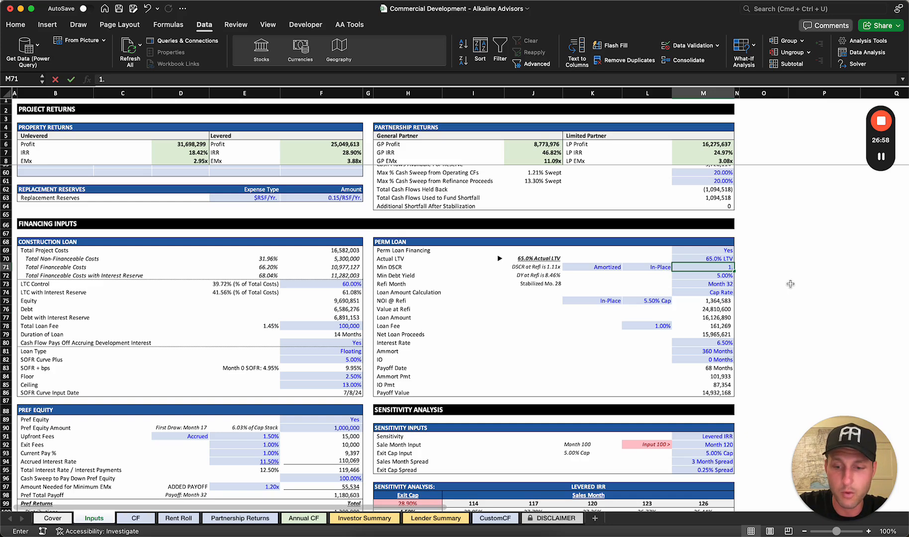
key("Return")
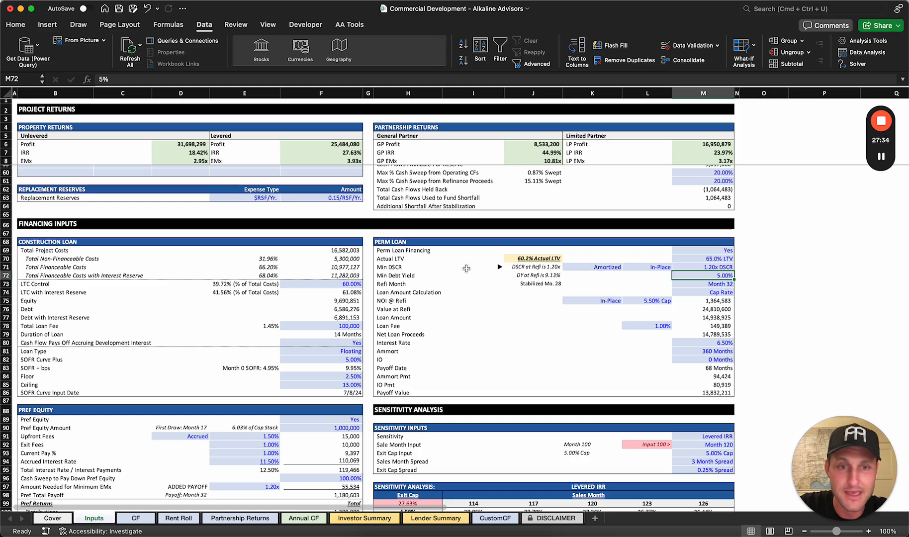
scroll(467, 269, "down", 3)
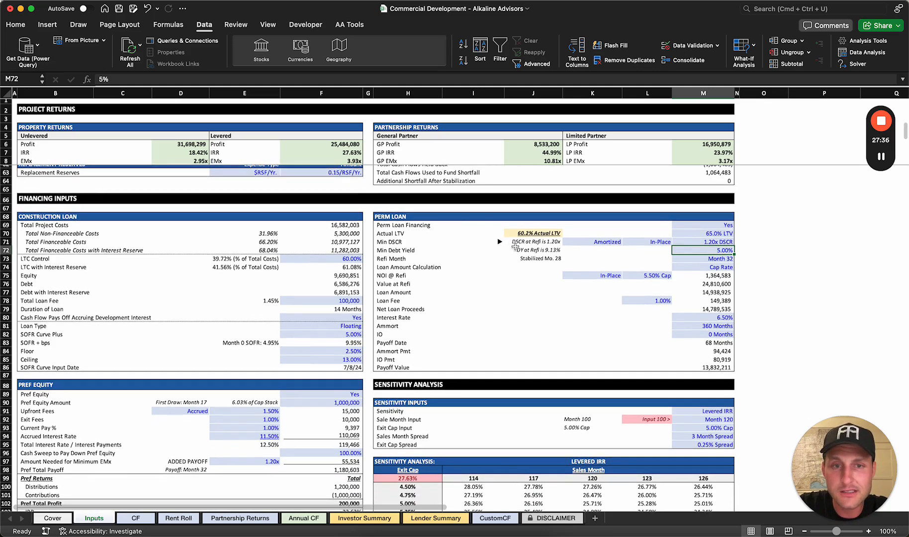
type("10")
key("Return")
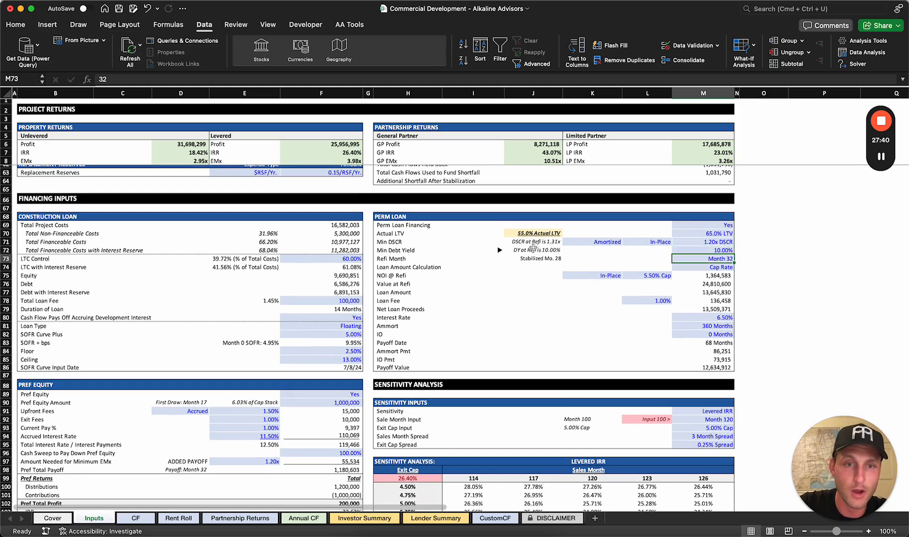
left_click(556, 243)
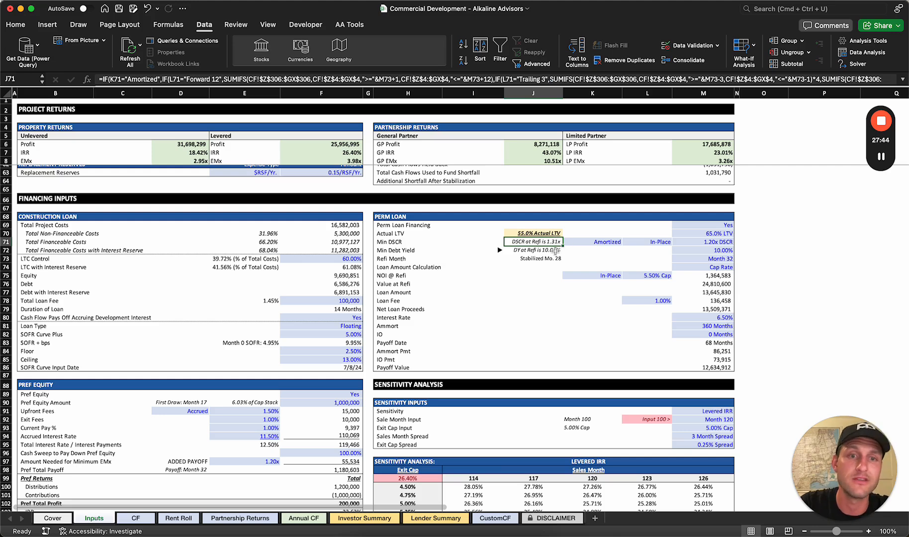
left_click(560, 251)
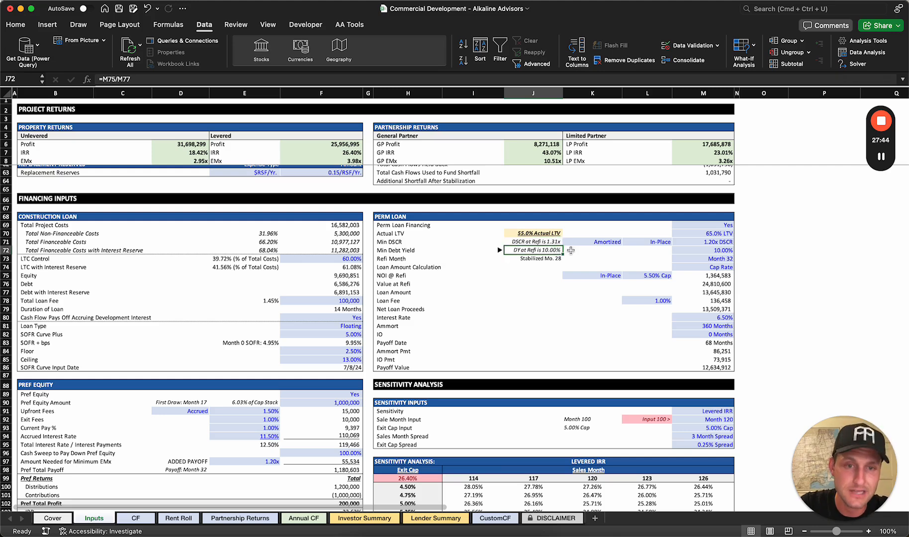
Return the perm loan's minimum debt yield to 5% and its minimum DSCR to 1.10x
left_click(711, 250)
type("5")
key("Return")
left_click(721, 241)
type("1.1")
key("Return")
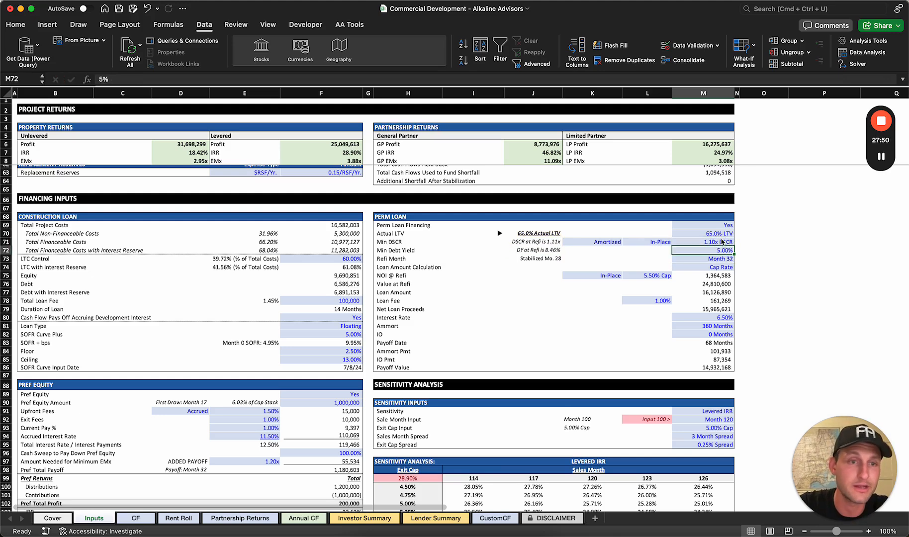
Review the SOFR Curve section, including its instructions and the future and historic 1-month rate columns
left_click(778, 328)
scroll(842, 394, "down", 9)
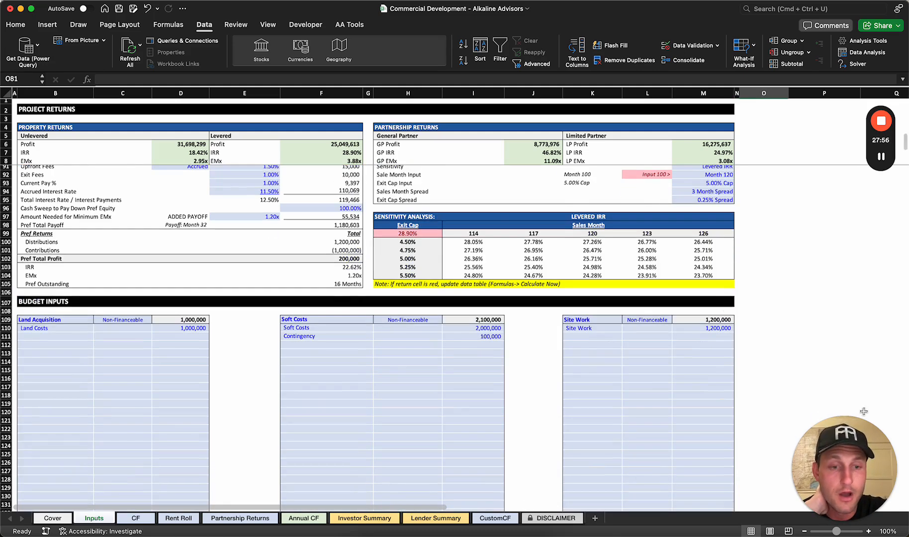
scroll(675, 272, "up", 2)
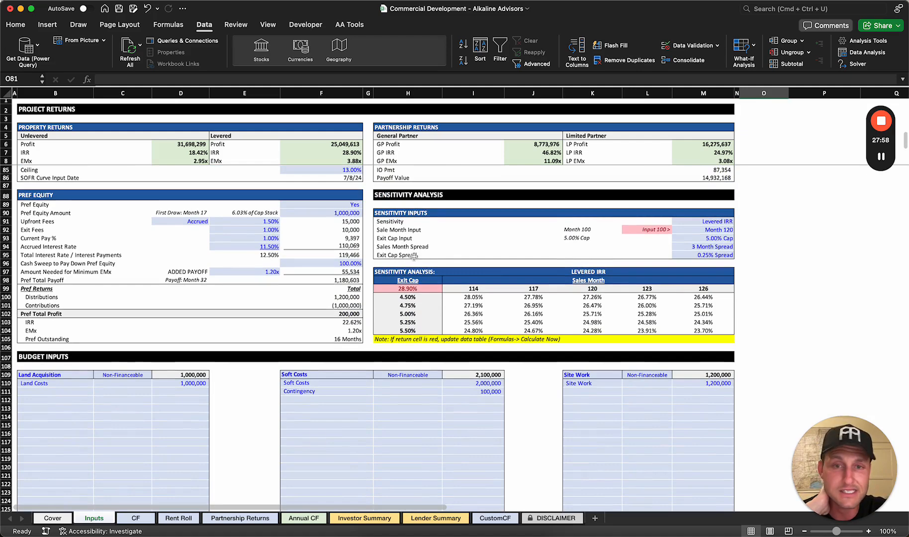
scroll(417, 256, "down", 20)
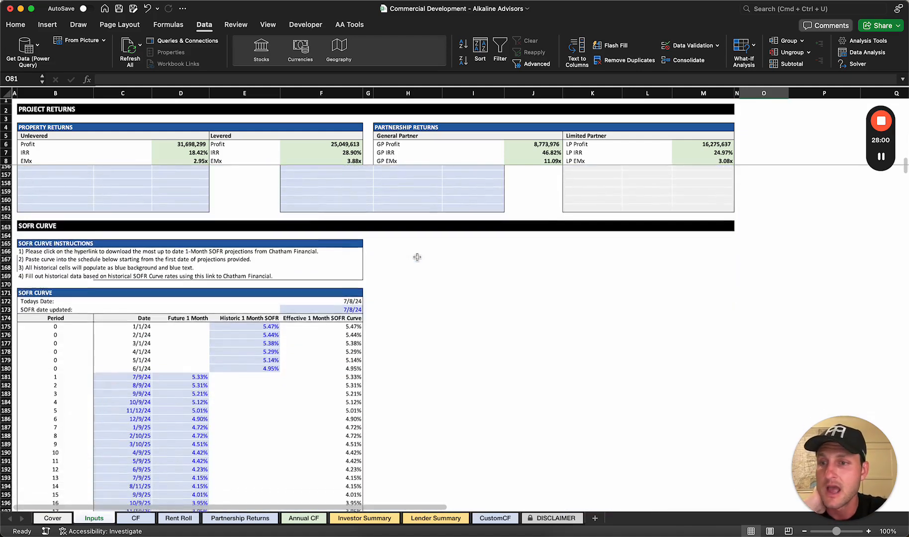
scroll(151, 329, "up", 3)
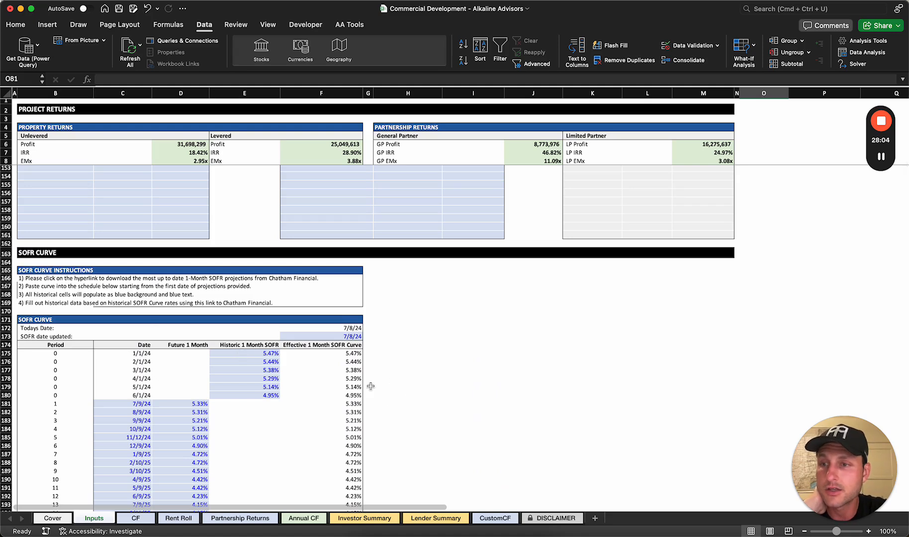
scroll(371, 386, "down", 5)
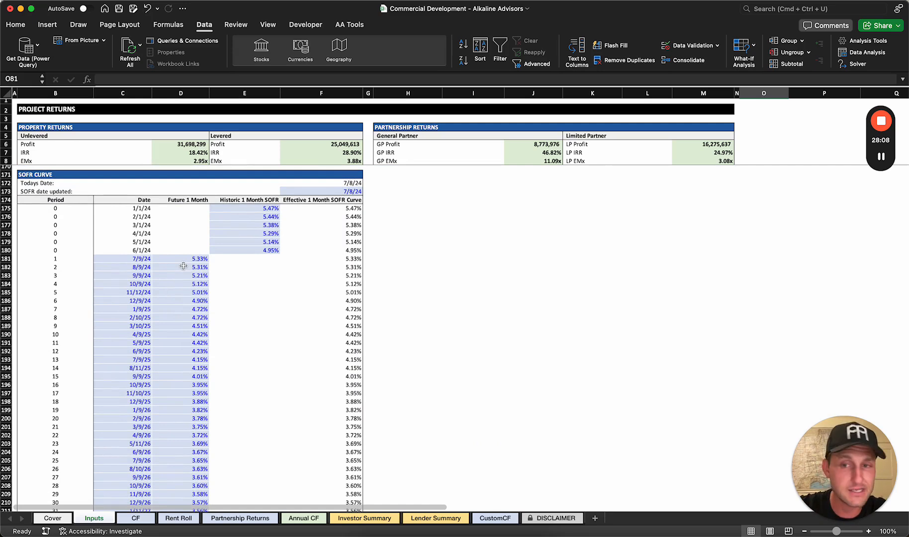
left_click_drag(183, 259, 184, 426)
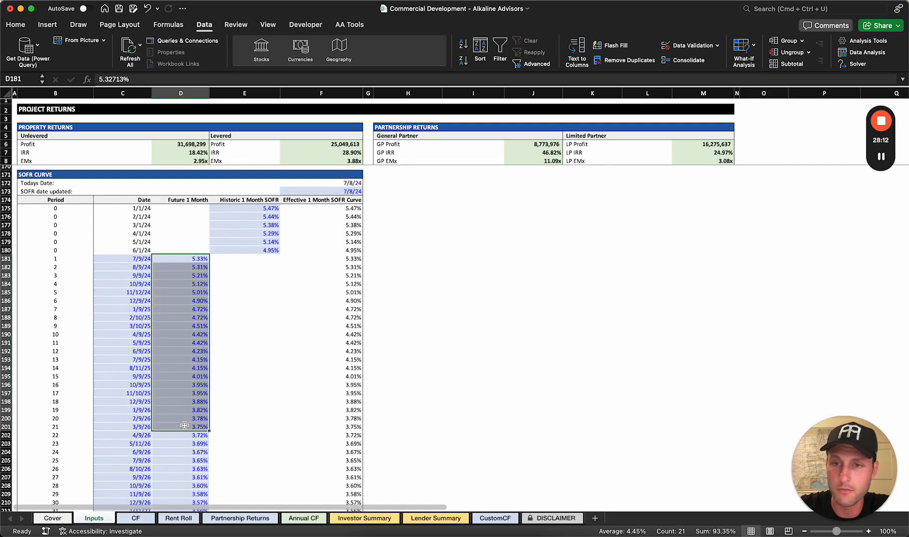
left_click(283, 291)
left_click_drag(257, 208, 261, 250)
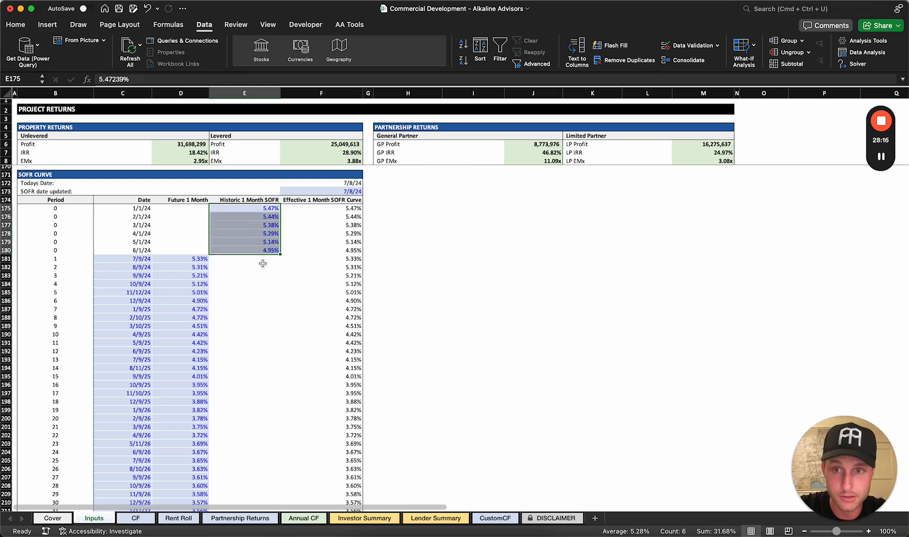
left_click(254, 268)
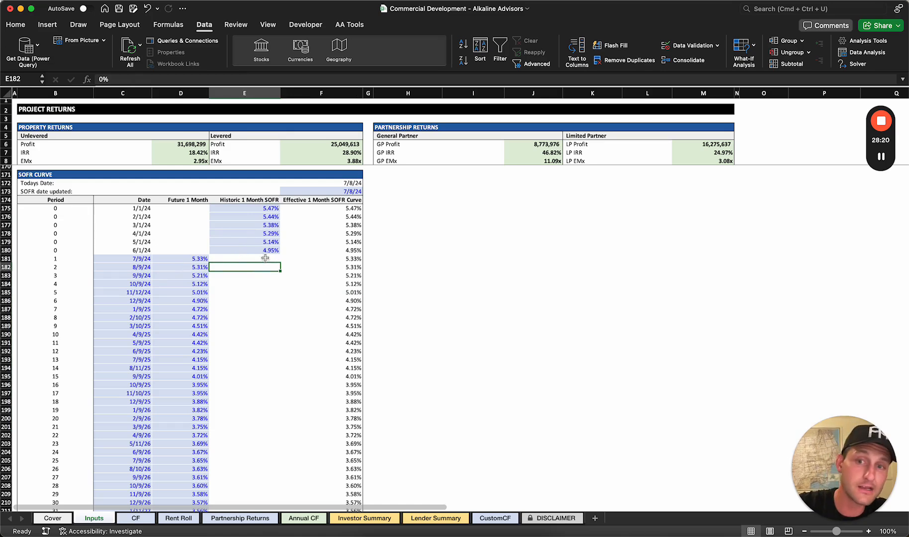
left_click(223, 258)
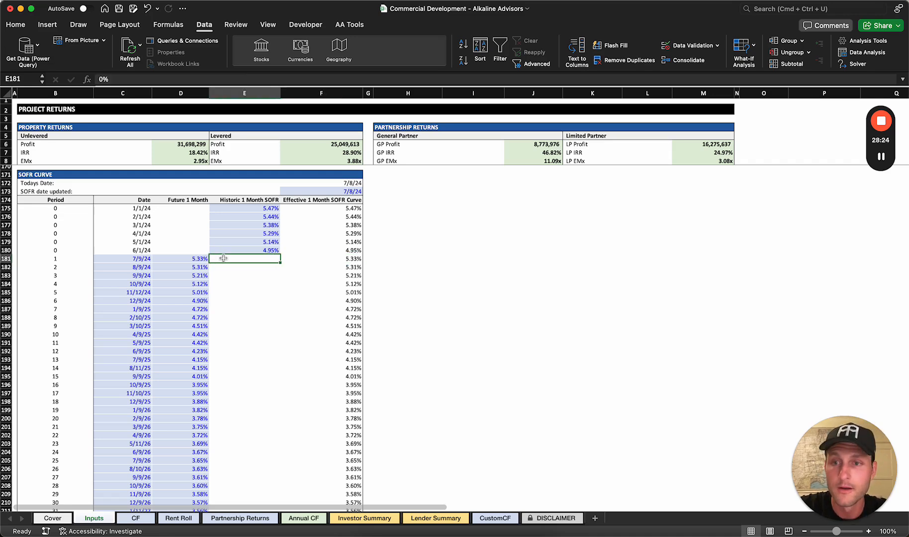
Clear the historic SOFR rate for 6/1/24, copy the 7/9/24 future rate into that month's future column, and check the effective rate
key("Up")
key("Delete")
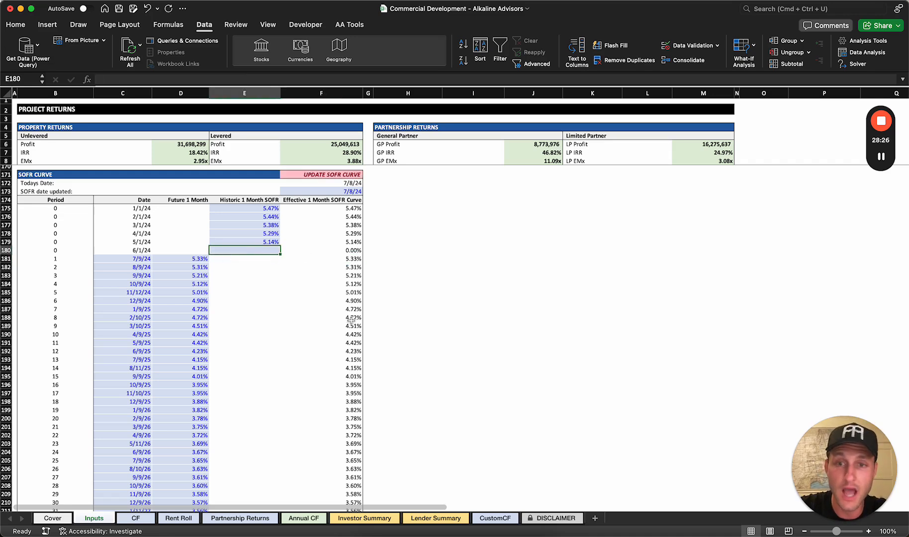
left_click(200, 259)
key("super+c")
key("Up")
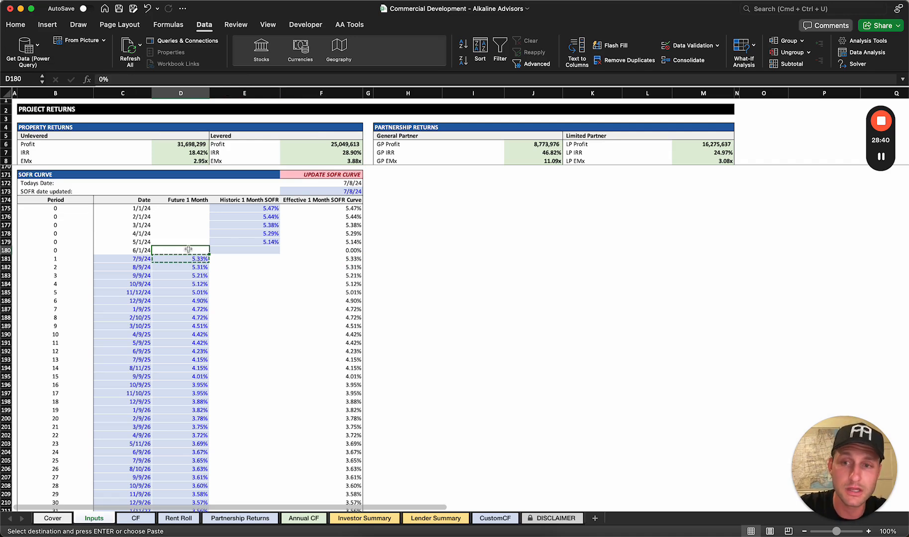
key("super+v")
left_click(327, 292)
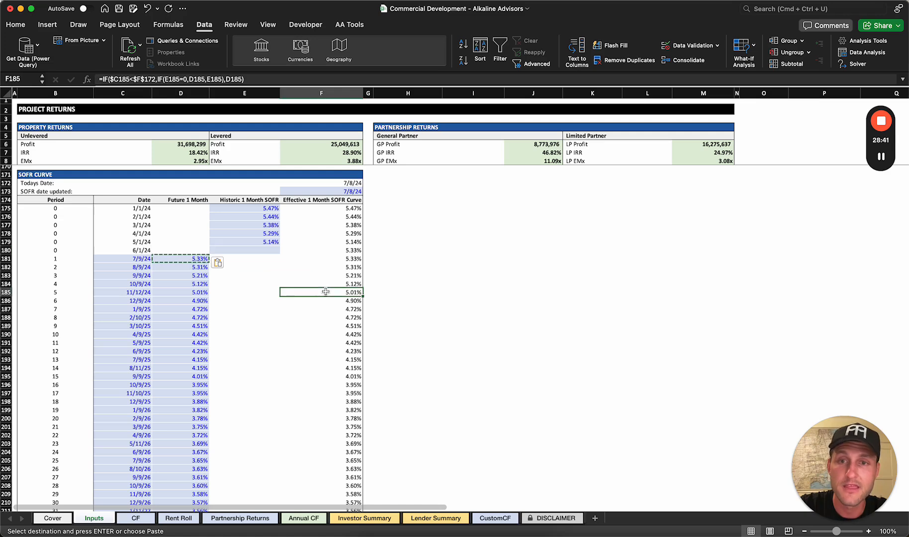
left_click(334, 175)
left_click(354, 251)
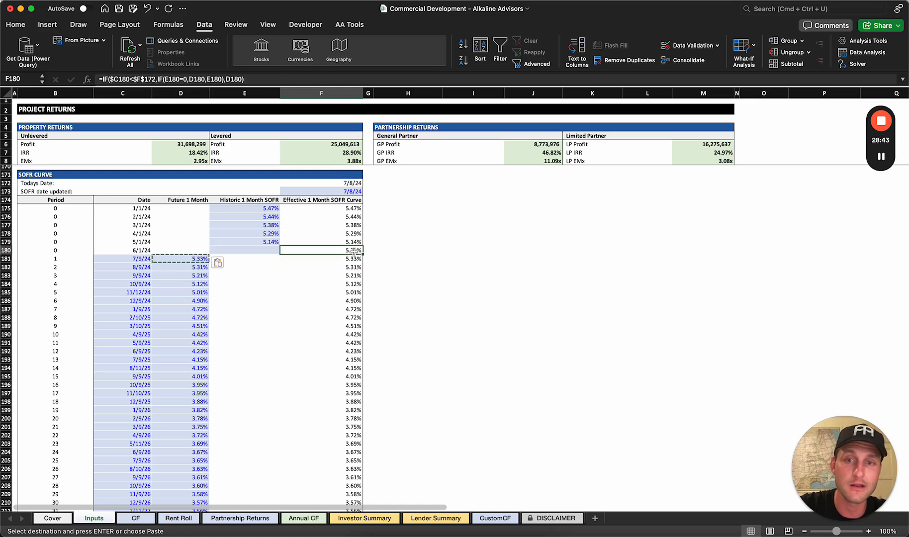
Try a future SOFR rate of 0 for 6/1/24, and restore the copied rate
left_click(177, 249)
key("Up")
key("Up")
key("Up")
key("Up")
key("Down")
key("Down")
key("Down")
key("Down")
key("Right")
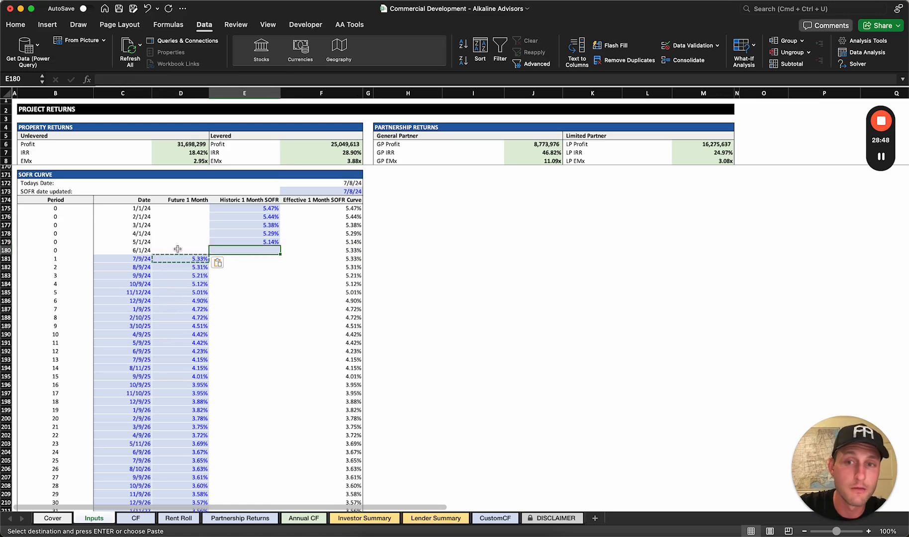
key("Left")
type("0")
key("Return")
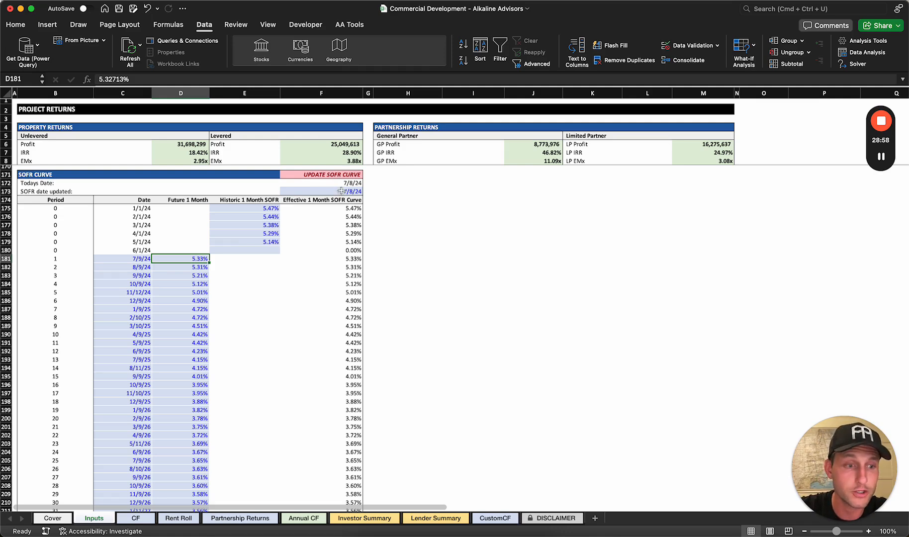
key("Up")
Try the Fixed loan type for the construction loan, and switch it back to Floating
scroll(385, 255, "up", 6)
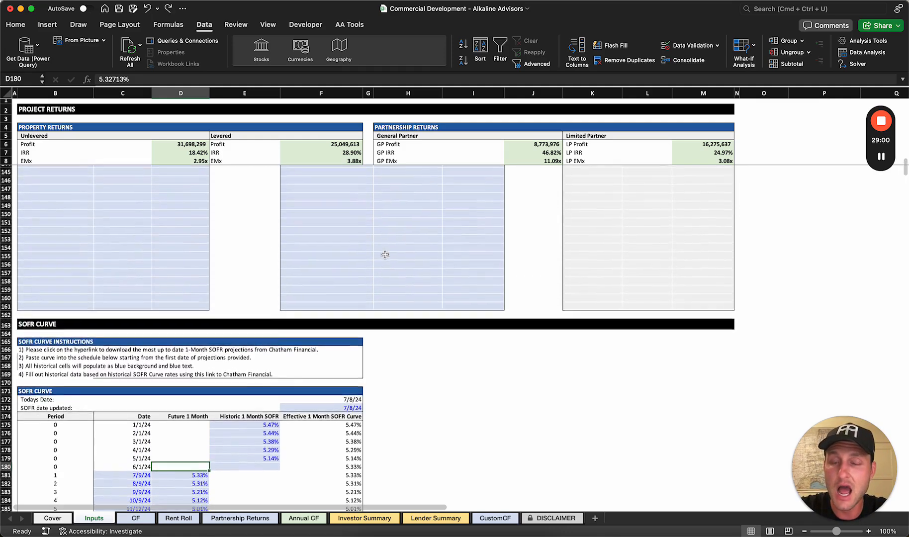
scroll(385, 254, "up", 15)
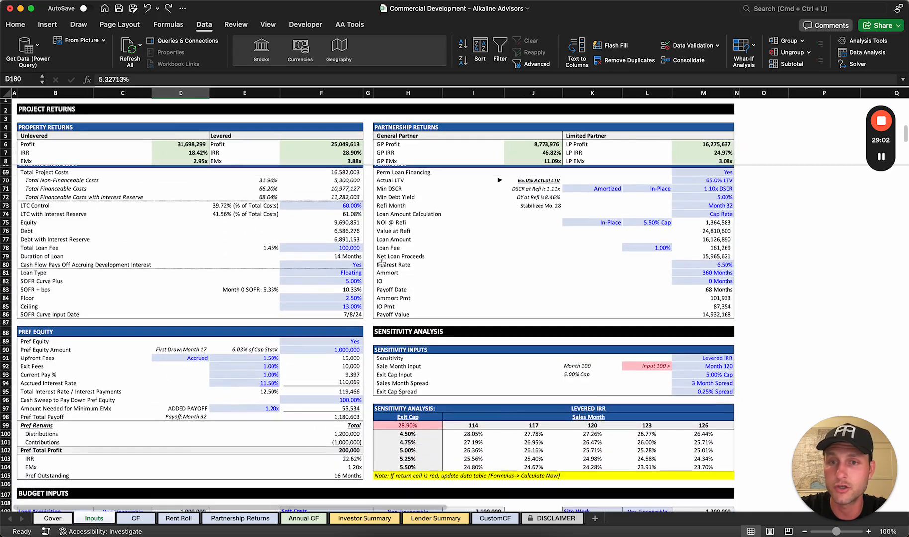
left_click(344, 272)
left_click(367, 273)
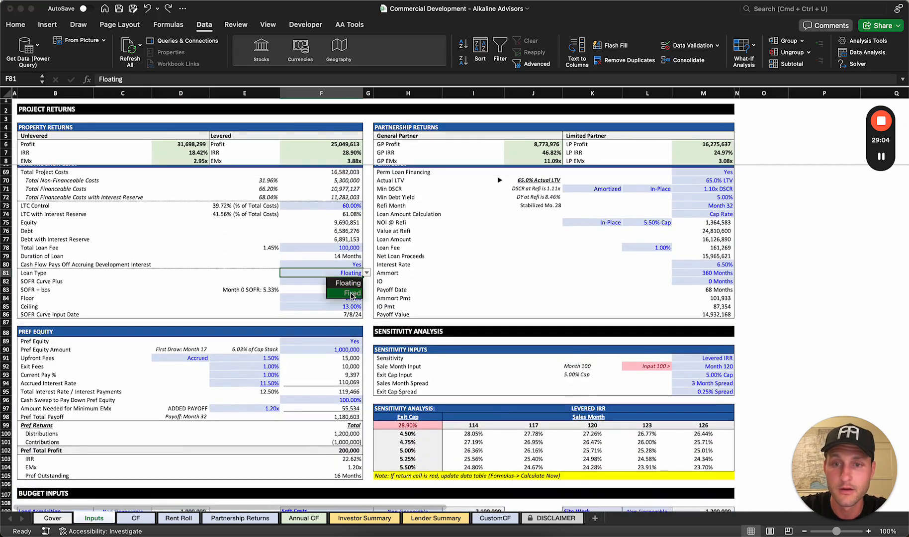
left_click(352, 293)
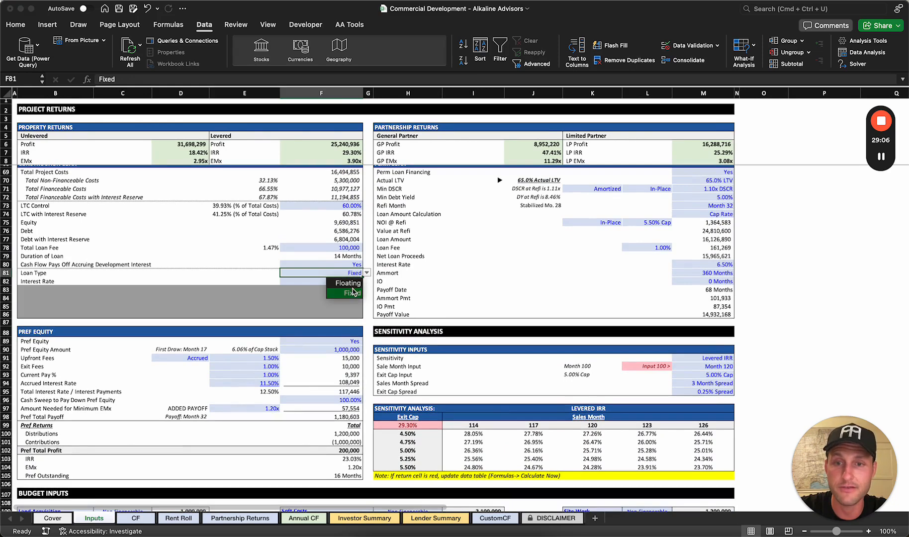
left_click(350, 283)
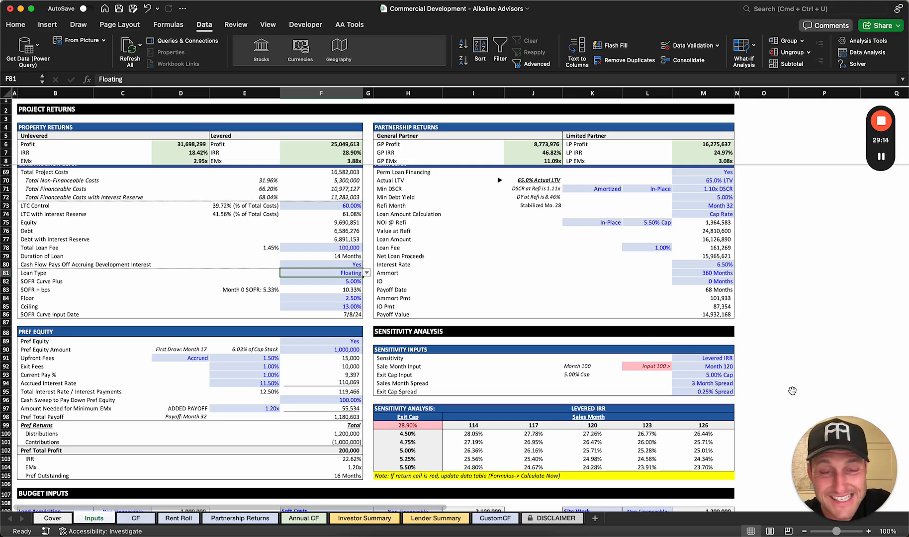
Set the Sale Month in Project Timing to Month 120 to match the sensitivity inputs
scroll(792, 391, "down", 8)
scroll(793, 391, "up", 6)
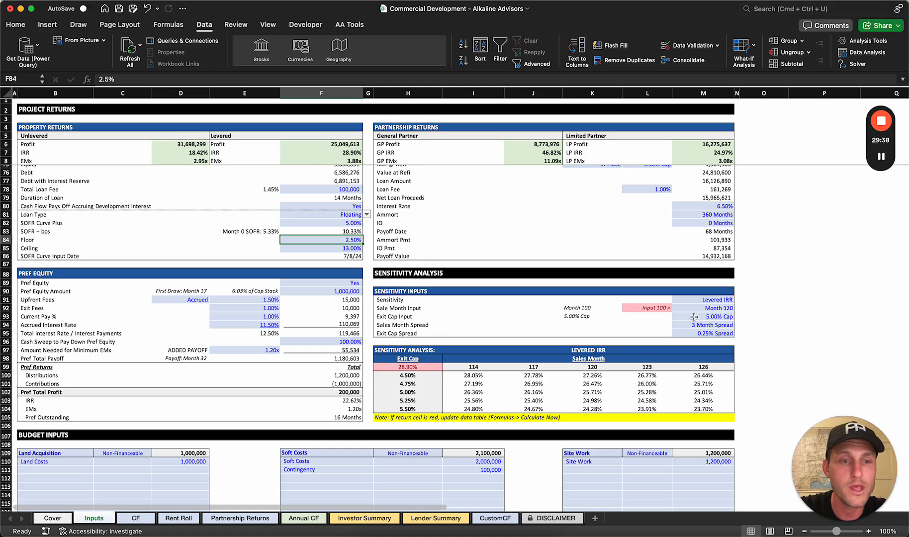
scroll(694, 317, "up", 15)
scroll(694, 316, "up", 2)
left_click(652, 234)
type("120")
key("Return")
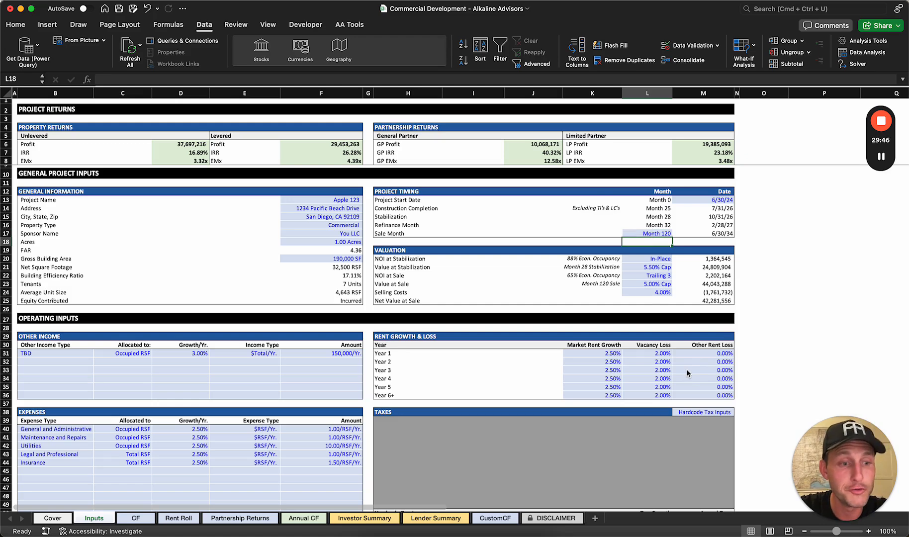
Examine the Levered IRR sensitivity table, including its exit cap rates, sales months and resulting values
scroll(688, 373, "down", 15)
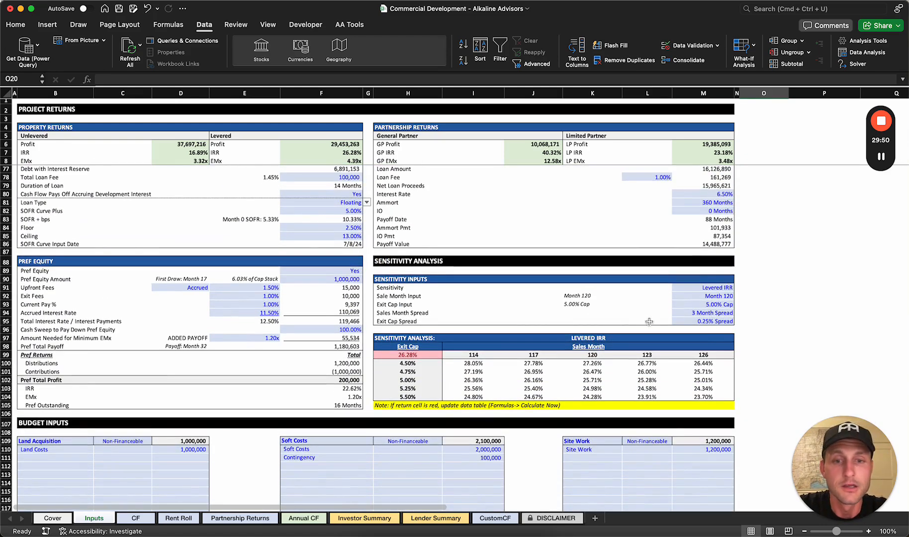
left_click(597, 355)
left_click(423, 379)
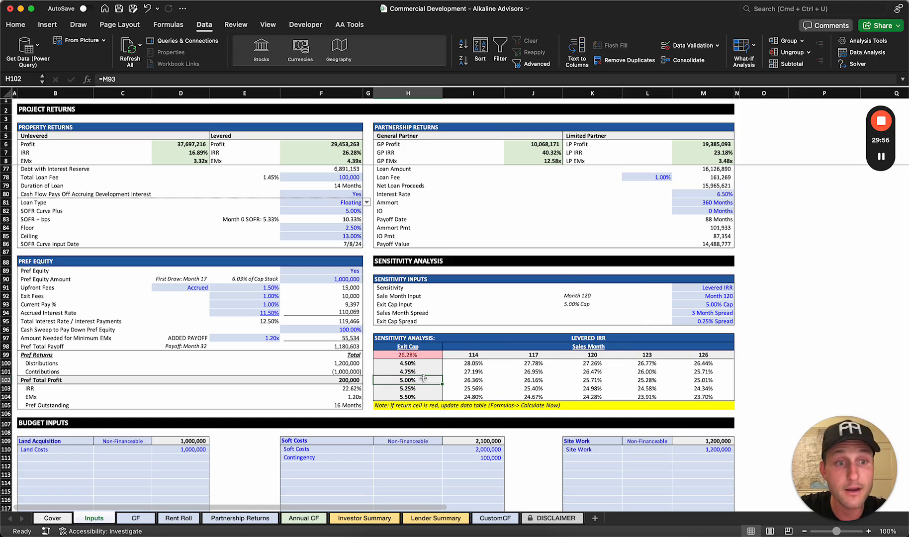
left_click(476, 357)
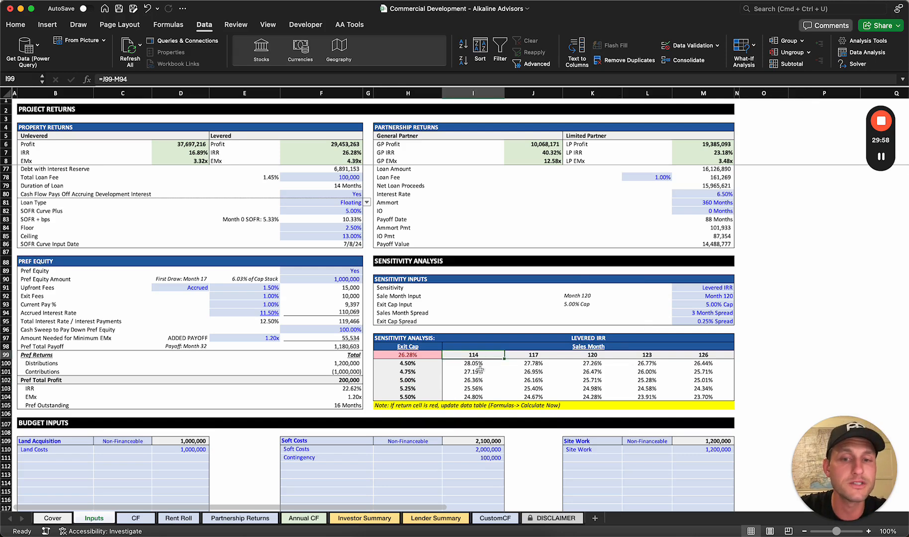
left_click(691, 355)
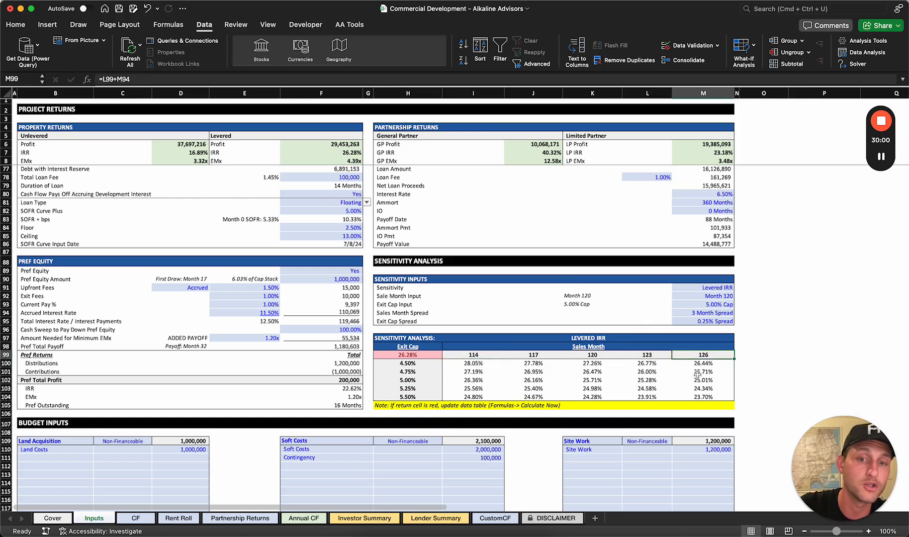
left_click_drag(703, 396, 493, 364)
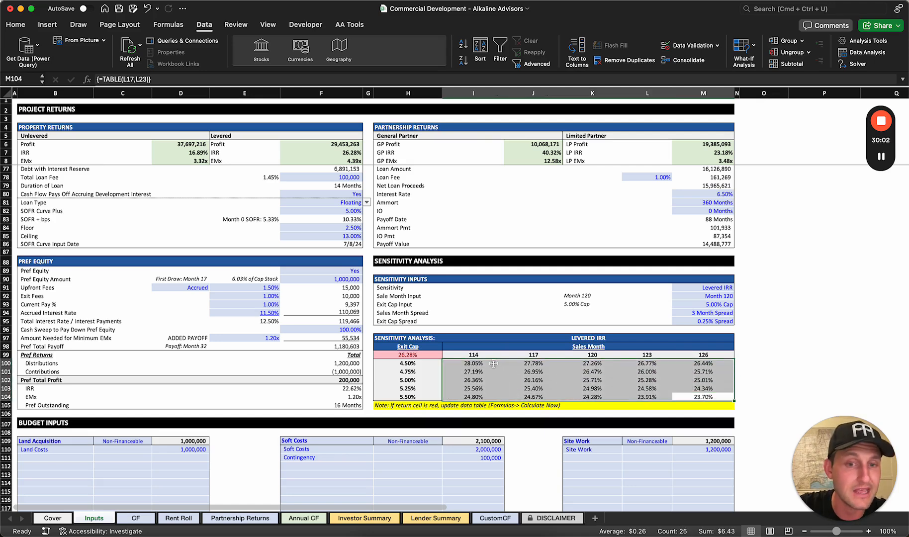
left_click(829, 314)
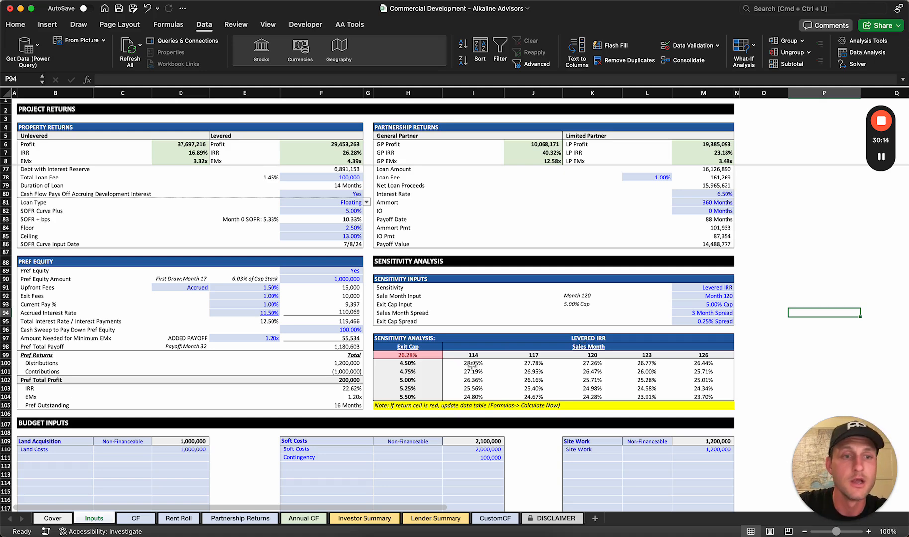
Set the sensitivity analysis metric to Levered Profit, and recalculate the workbook to update its data table
left_click(724, 289)
key("alt+Down")
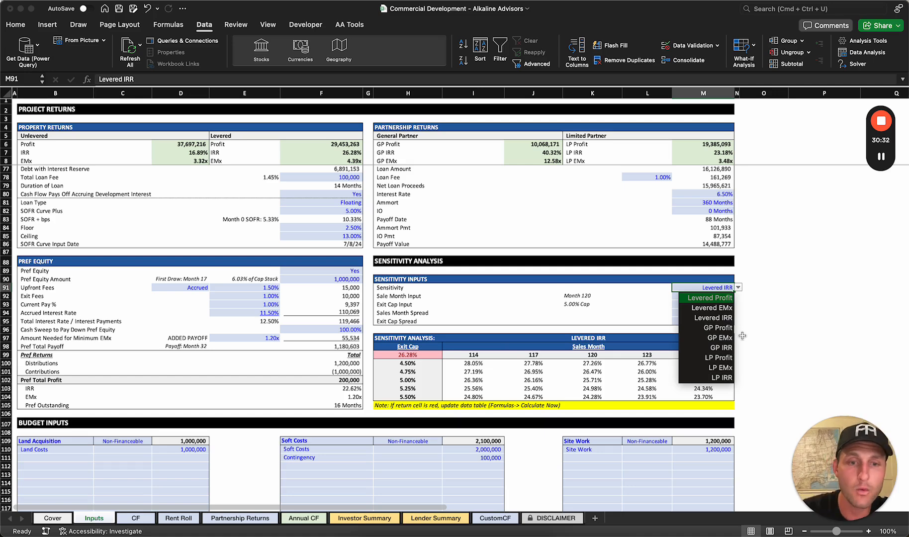
left_click(712, 299)
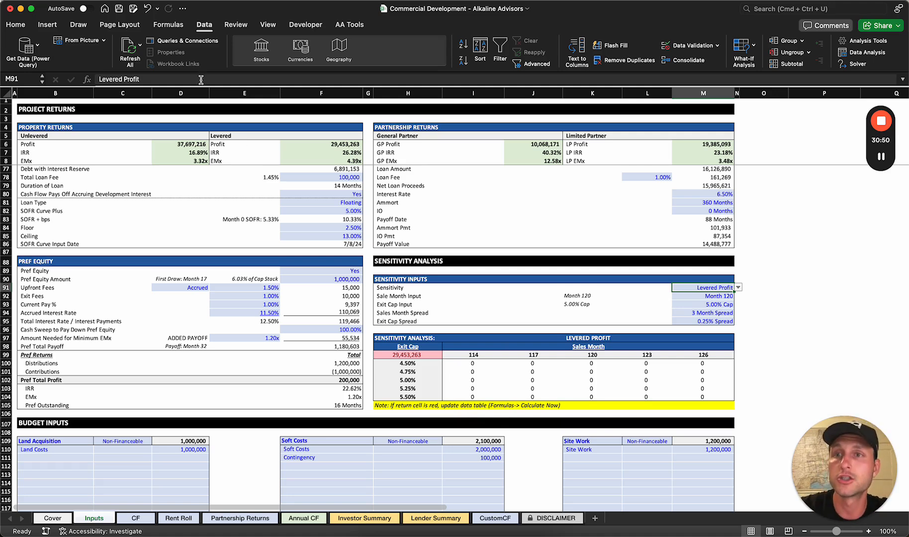
left_click(168, 24)
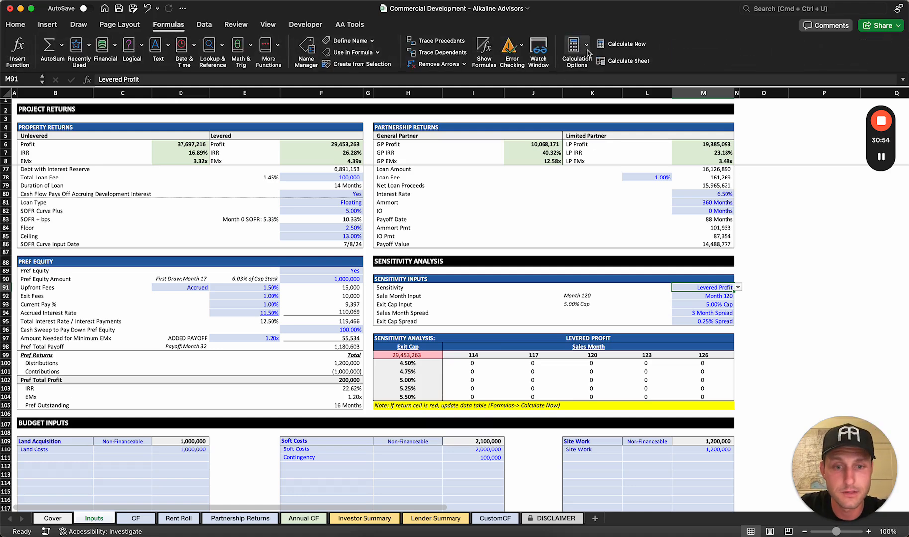
left_click(609, 47)
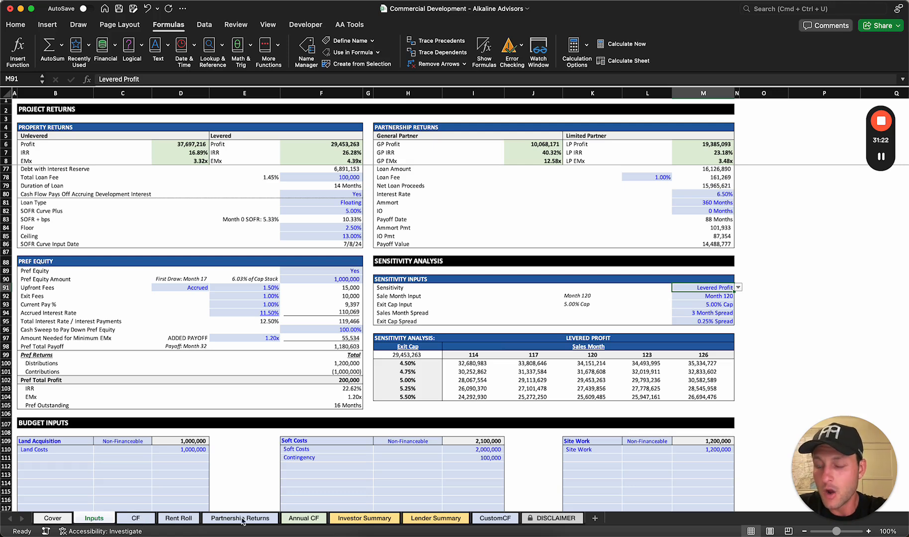
Examine the monthly cash flows on the CF sheet, from construction costs and the operating statement down to the draw schedule and debt sections
left_click(135, 519)
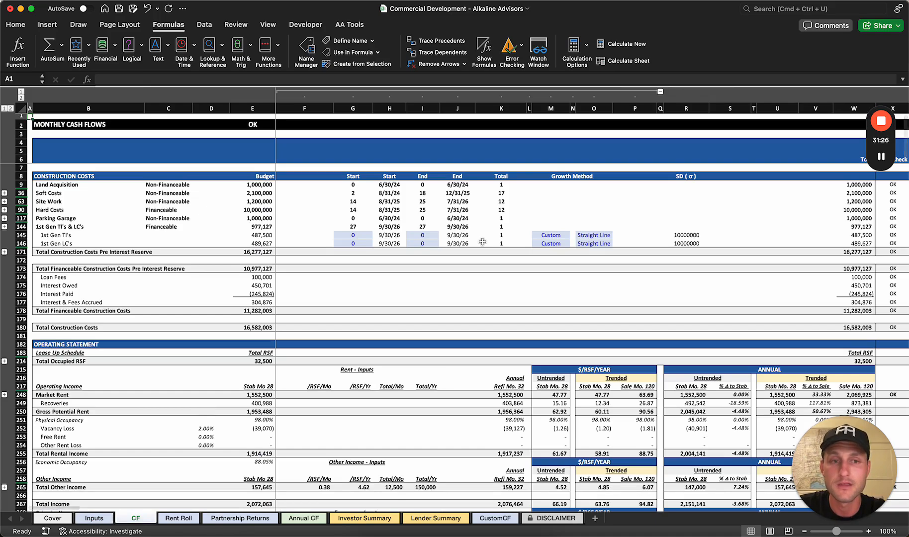
scroll(482, 242, "down", 5)
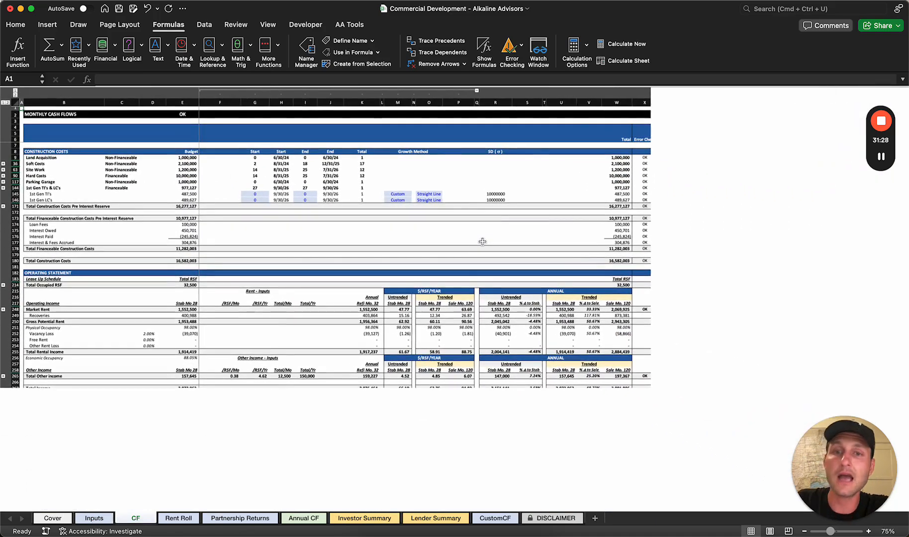
scroll(722, 299, "right", 10)
scroll(722, 299, "left", 10)
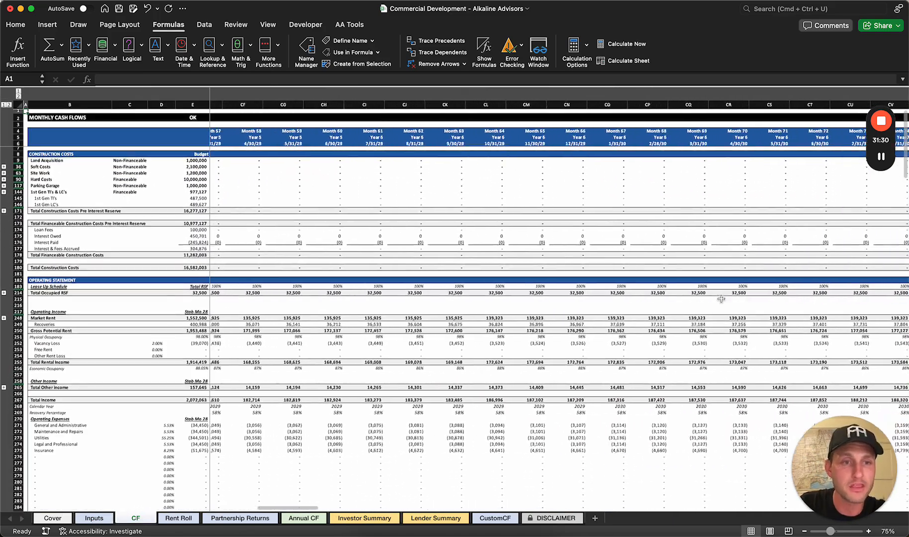
scroll(721, 299, "left", 1)
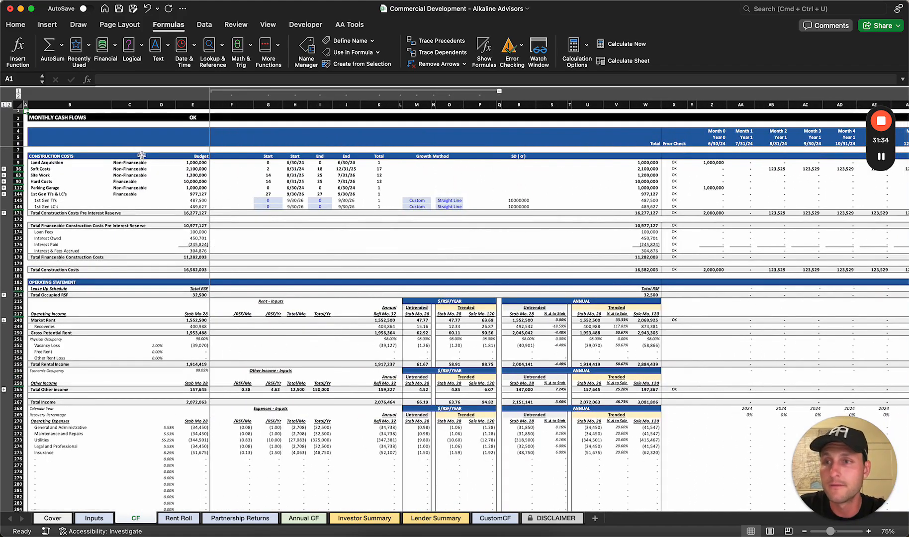
scroll(174, 185, "up", 3)
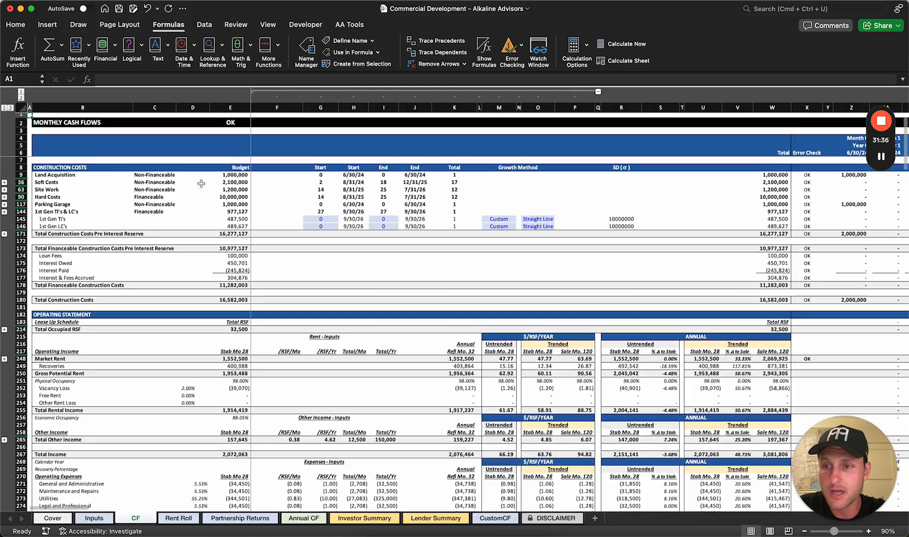
scroll(334, 182, "down", 5)
scroll(334, 182, "right", 3)
scroll(334, 183, "down", 10)
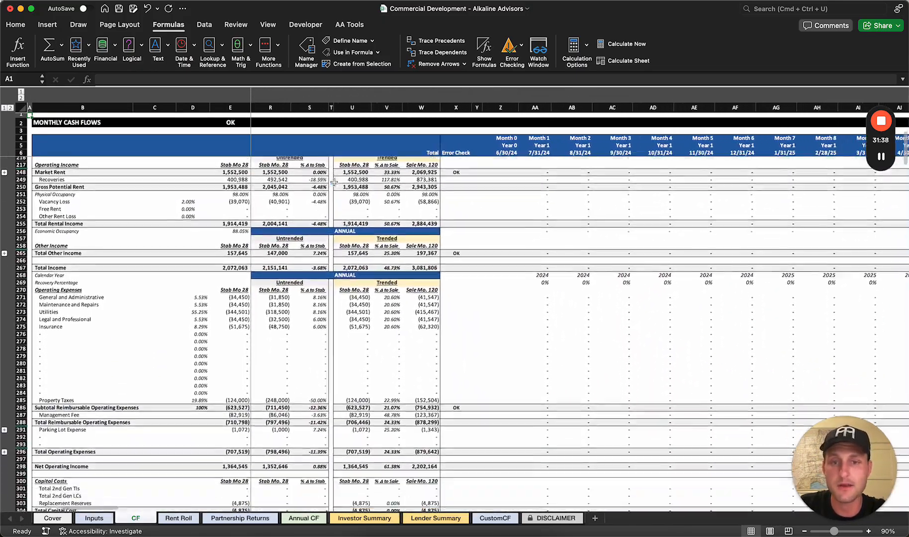
scroll(335, 183, "down", 10)
scroll(334, 183, "right", 1)
scroll(149, 231, "down", 1)
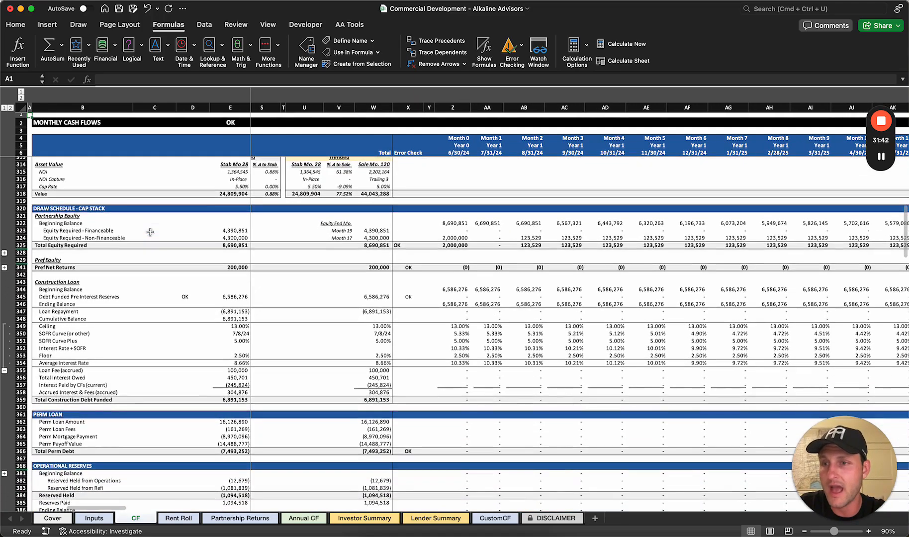
Expand the Pref Equity detail rows, select the Month 0 construction loan rates from ceiling to floor, and collapse those rate rows
left_click(5, 269)
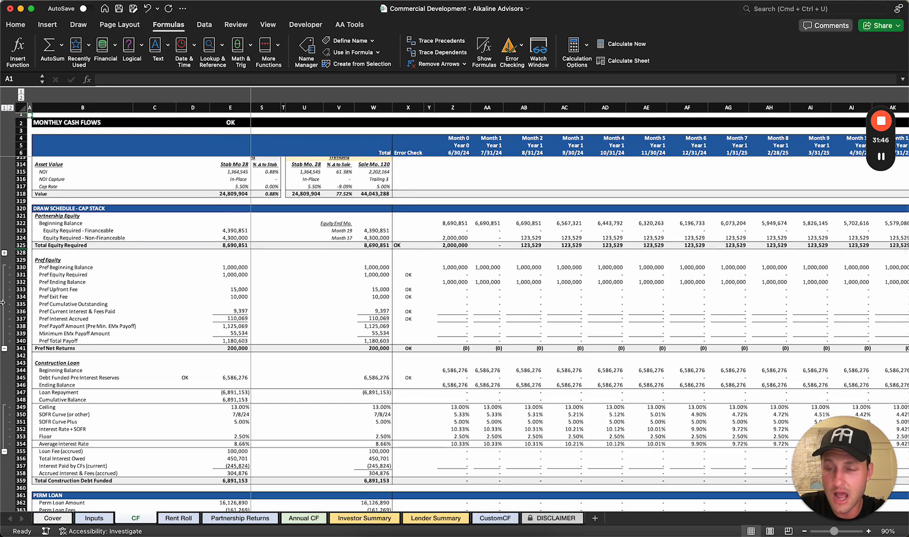
scroll(99, 285, "down", 1)
scroll(99, 285, "down", 2)
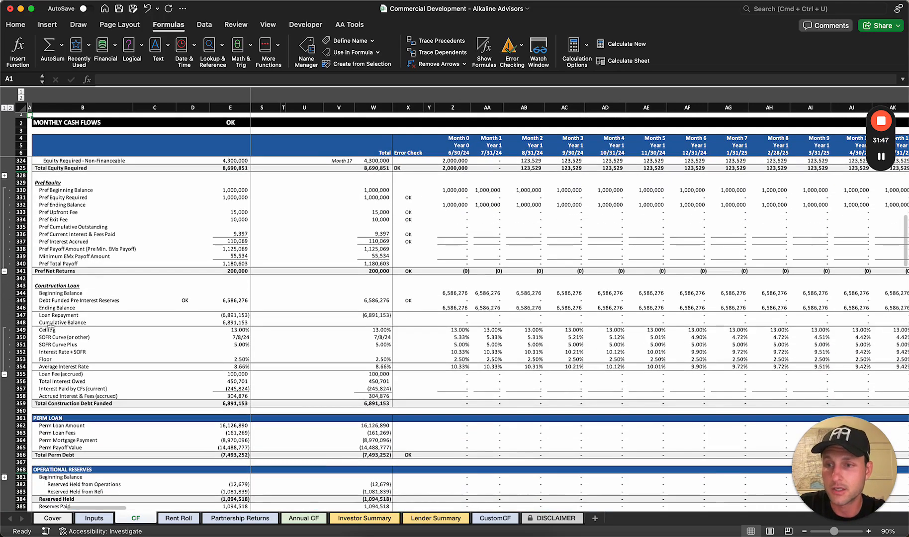
left_click_drag(456, 330, 461, 360)
left_click(5, 375)
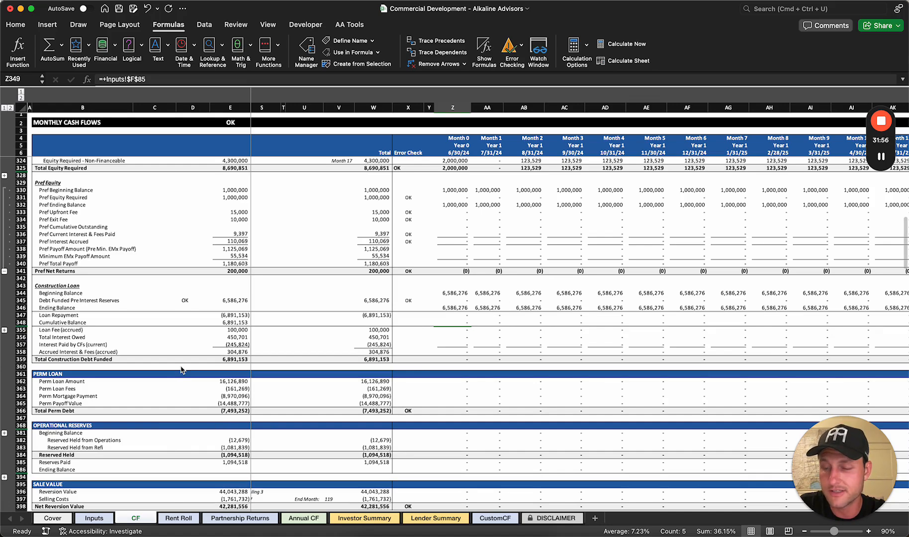
key("super+z")
Review the perm loan, operational reserves, sale value and net cash flow sections at the end of the CF sheet
scroll(298, 348, "left", 3)
scroll(199, 348, "down", 10)
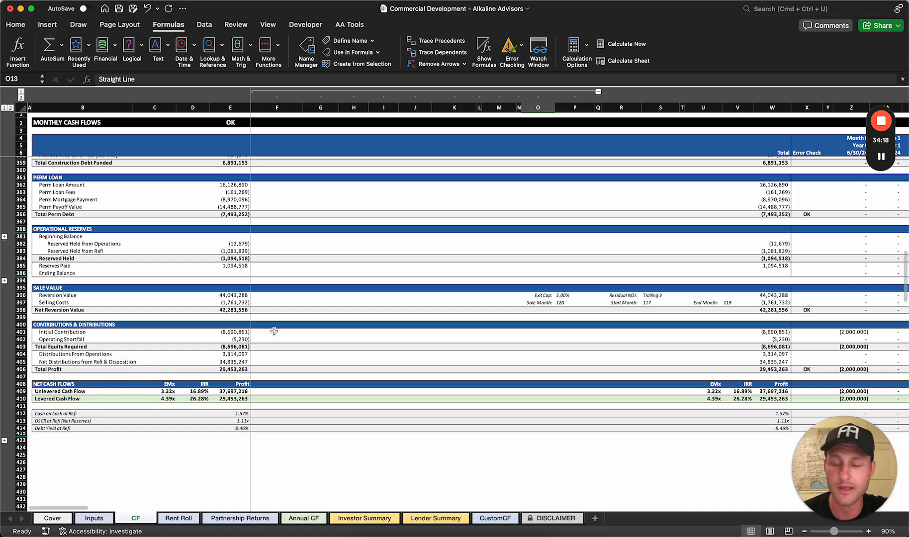
scroll(271, 274, "up", 20)
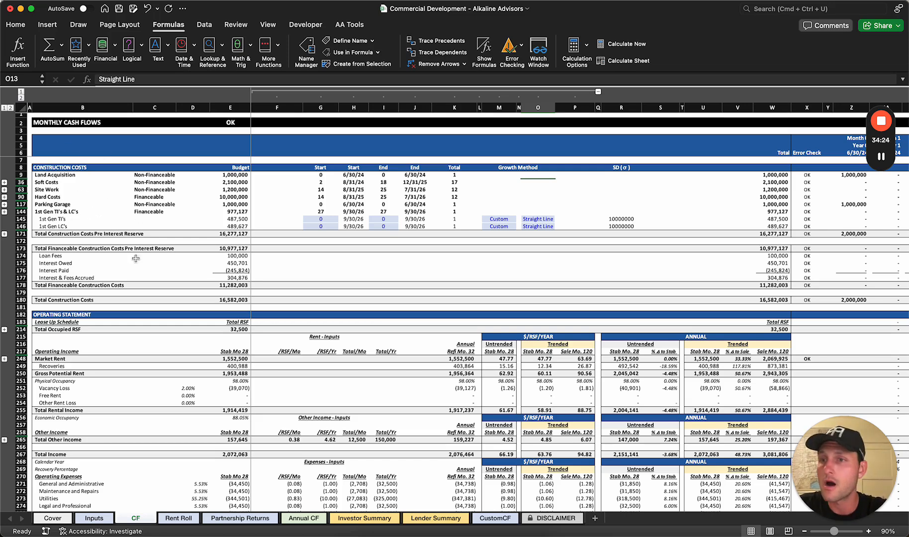
Expand the Soft Costs line items in the construction costs, and check the Soft Costs line's budget, start month and end month
left_click(4, 189)
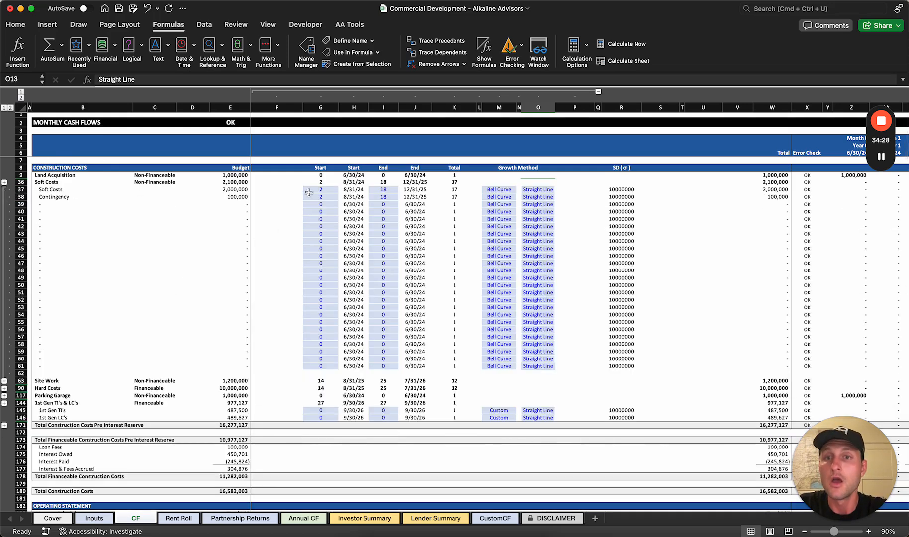
left_click(238, 190)
left_click(328, 190)
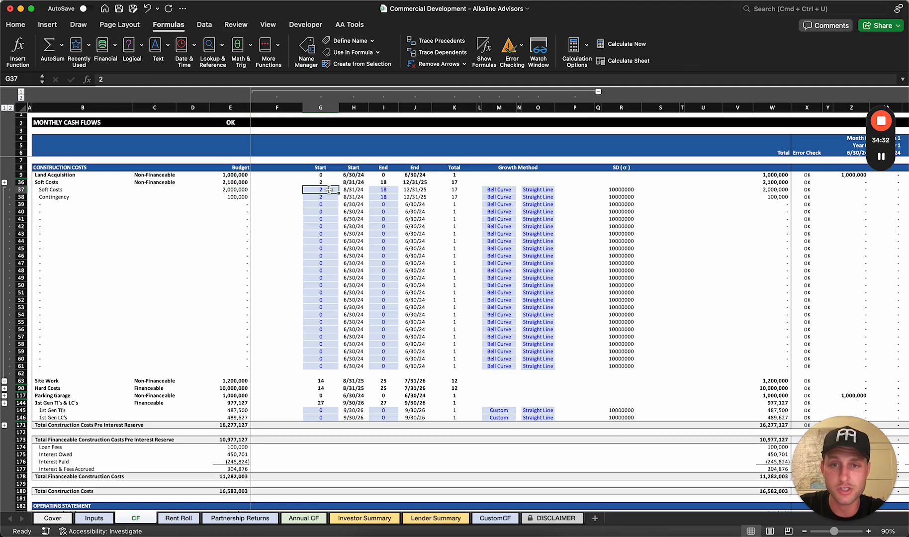
left_click(391, 192)
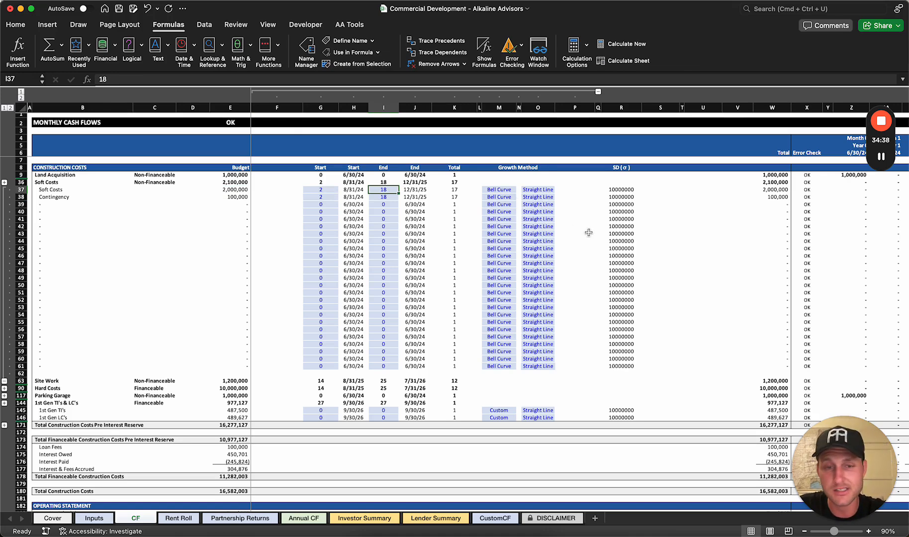
Examine the growth methods and monthly spread of the soft costs, and collapse their line items
scroll(696, 197, "right", 5)
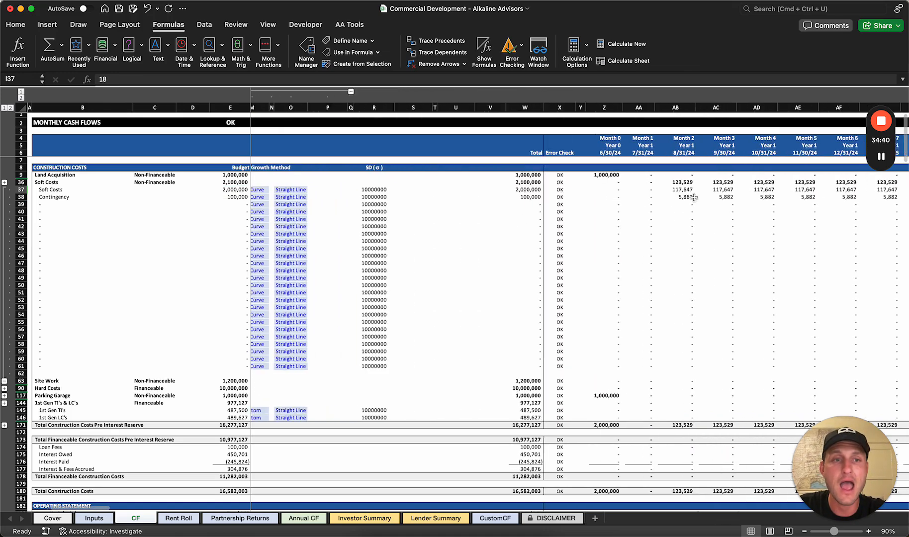
scroll(695, 197, "left", 5)
scroll(499, 193, "right", 1)
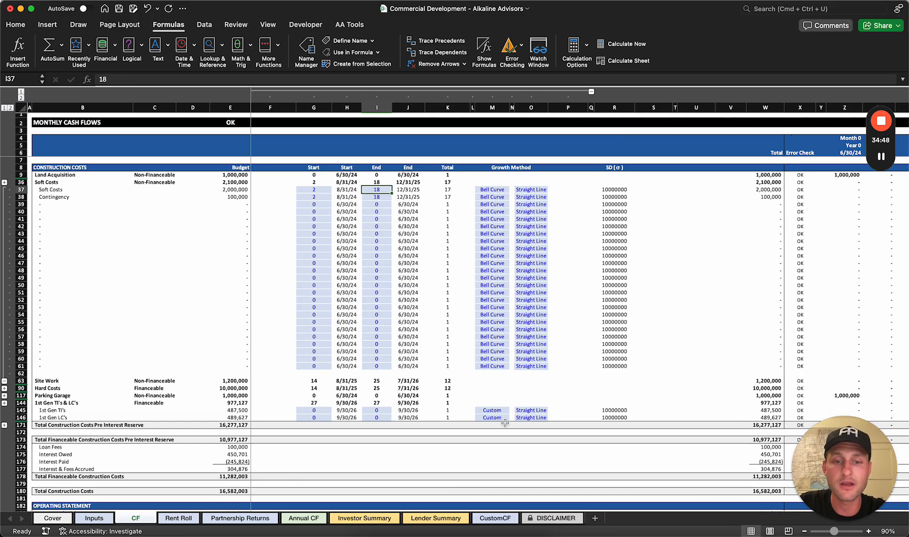
scroll(623, 309, "right", 10)
scroll(623, 309, "right", 10)
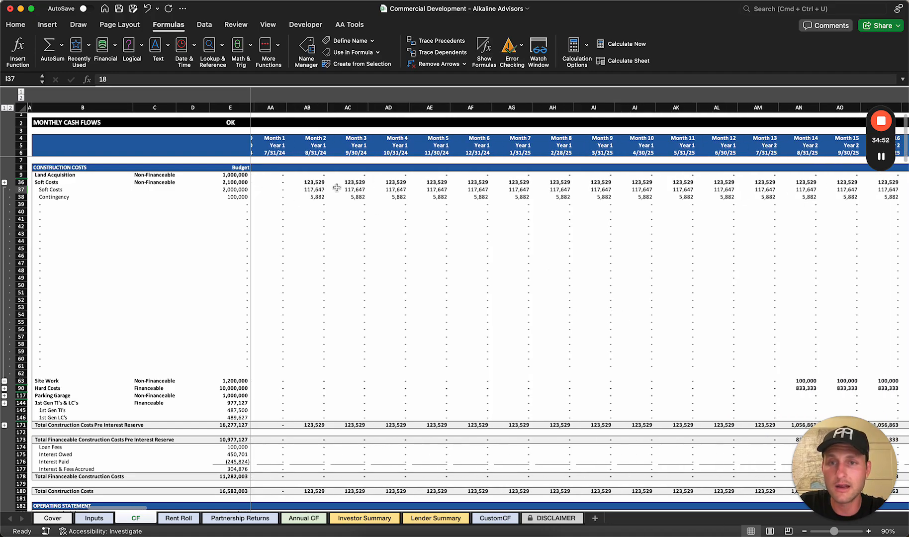
scroll(336, 187, "left", 20)
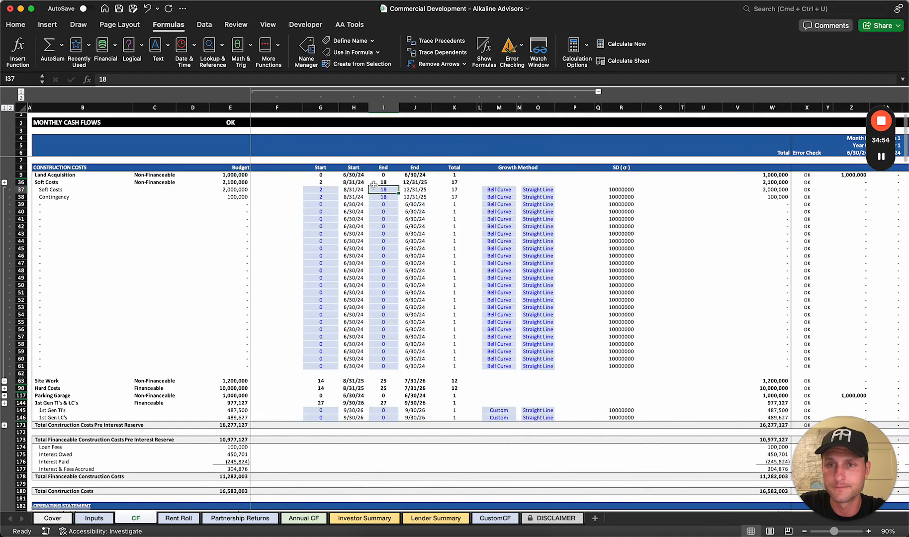
left_click(4, 381)
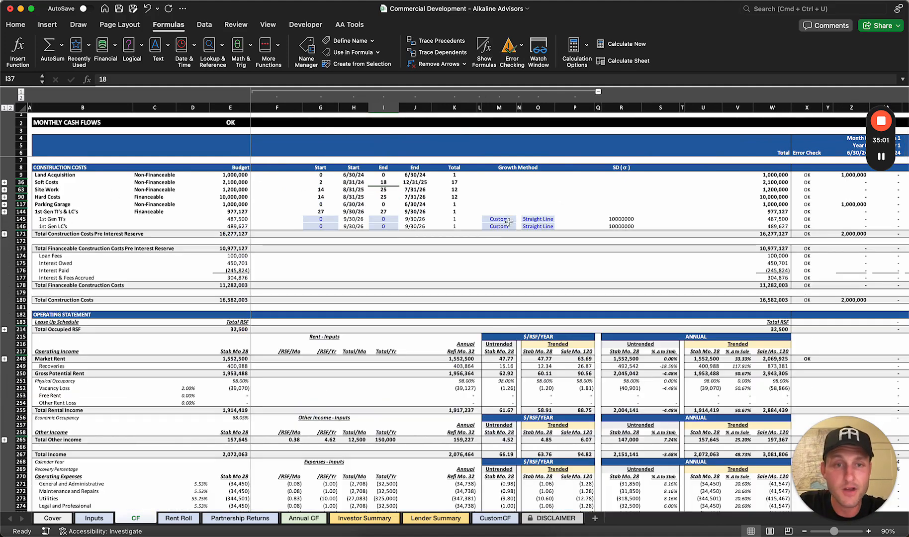
Inspect the Month 27 formula of the 1st Gen TI's line in the construction costs
scroll(812, 264, "right", 15)
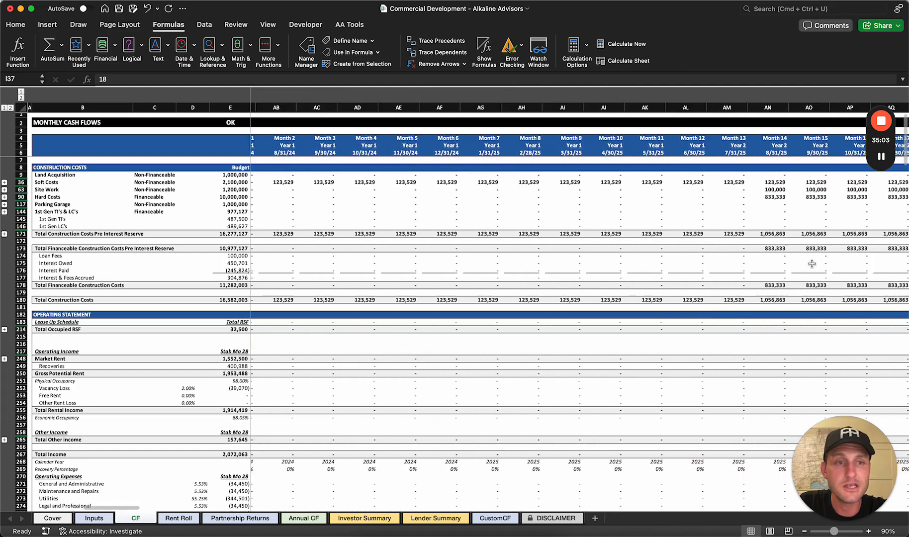
scroll(812, 263, "right", 1)
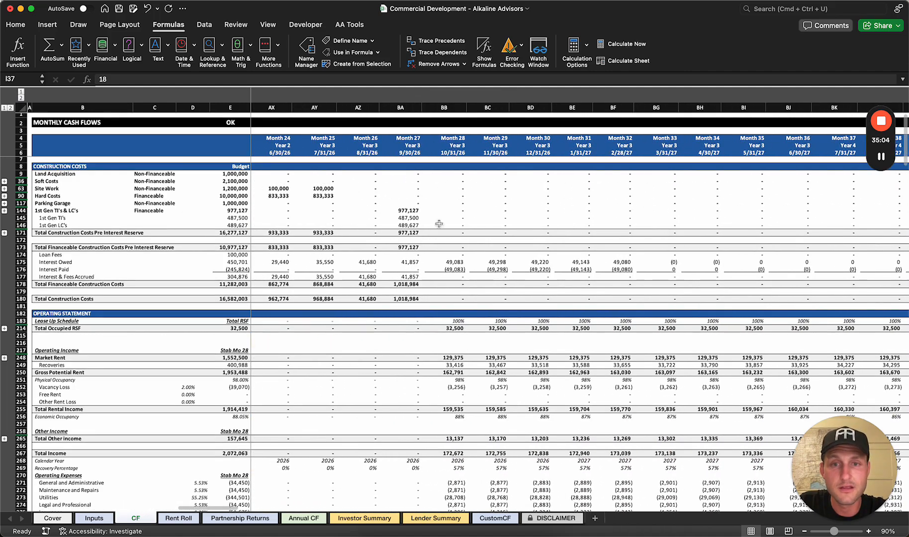
left_click(408, 218)
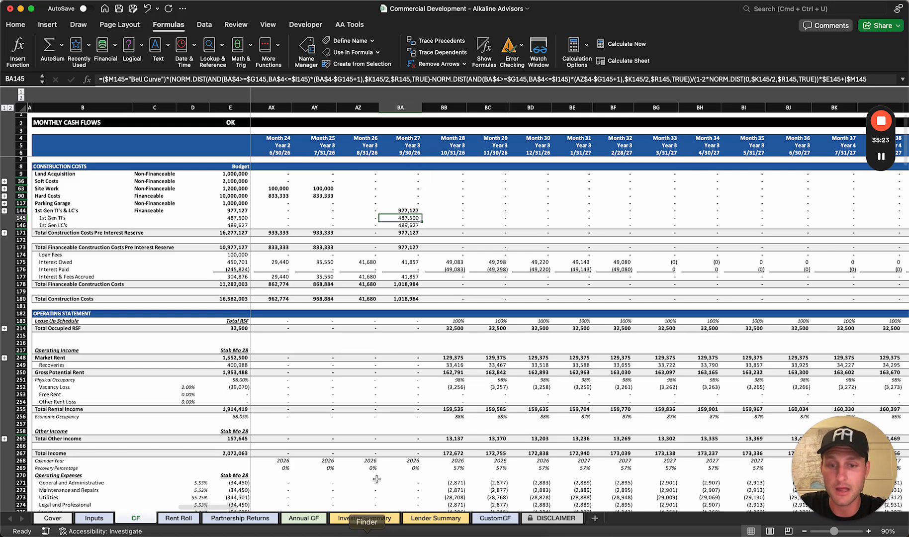
Inspect the monthly 1st Gen TI's and LC's entries on the CustomCF sheet, including their Rent Roll links and Month 27 amounts
left_click(491, 519)
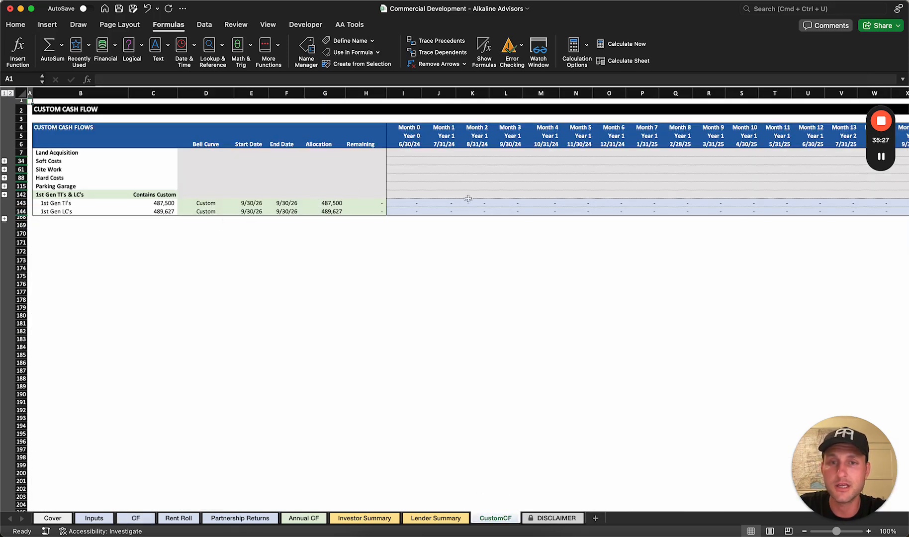
left_click(417, 206)
left_click(463, 210)
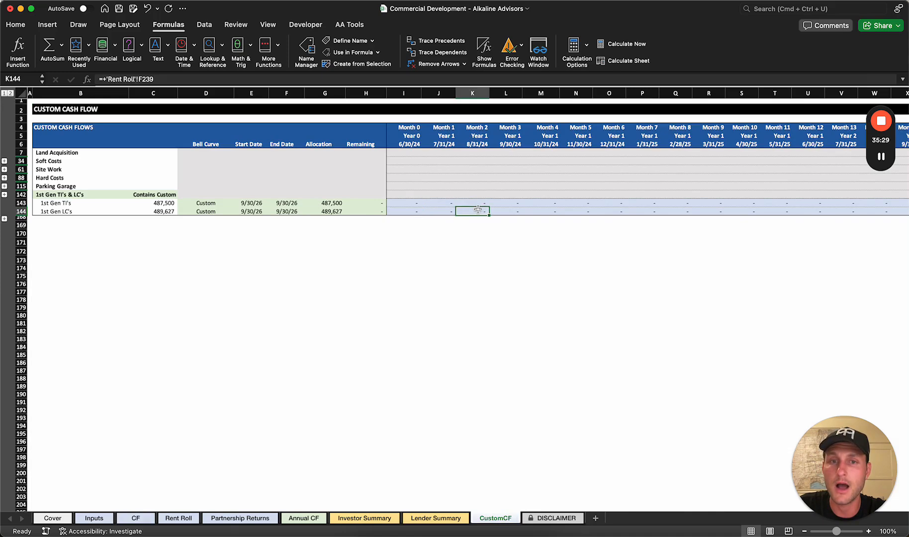
scroll(463, 210, "right", 15)
left_click(553, 203)
scroll(553, 203, "left", 15)
scroll(552, 204, "right", 10)
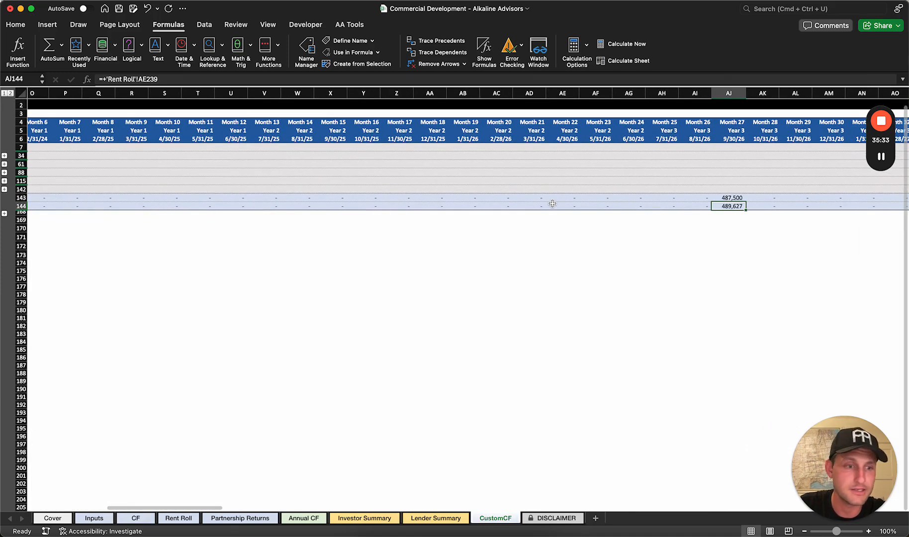
scroll(553, 203, "left", 15)
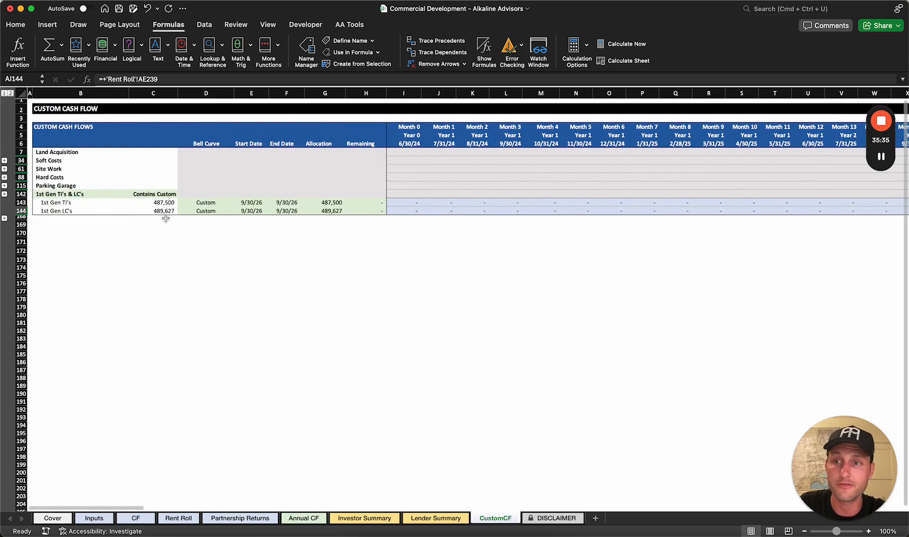
Expand the Site Work line items on the CustomCF sheet, and inspect the third line's monthly input cells, name formula and growth method link
left_click(4, 177)
scroll(264, 218, "right", 10)
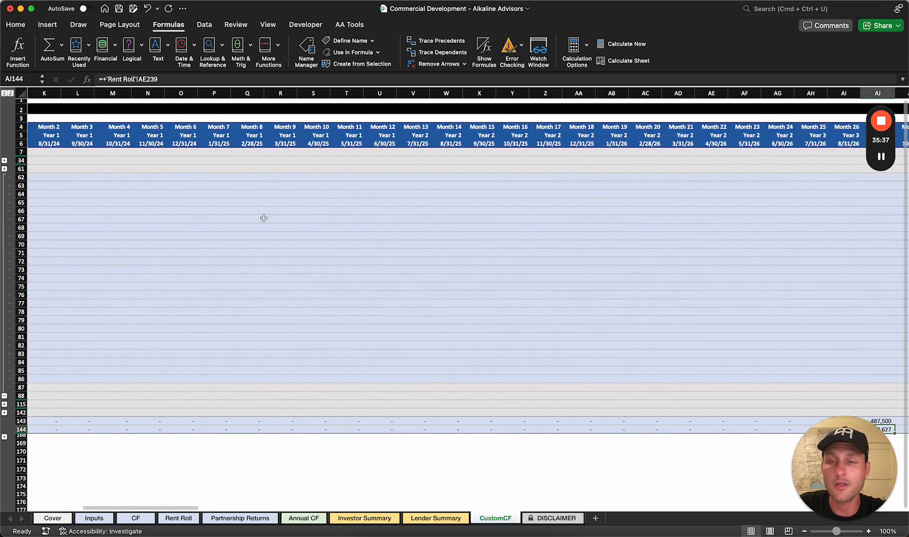
scroll(264, 218, "left", 10)
left_click_drag(874, 195, 439, 194)
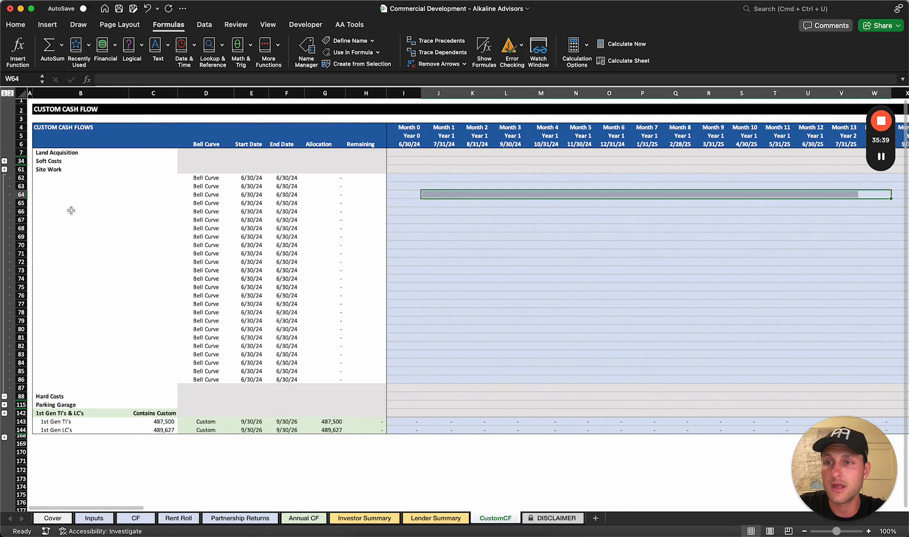
left_click(70, 196)
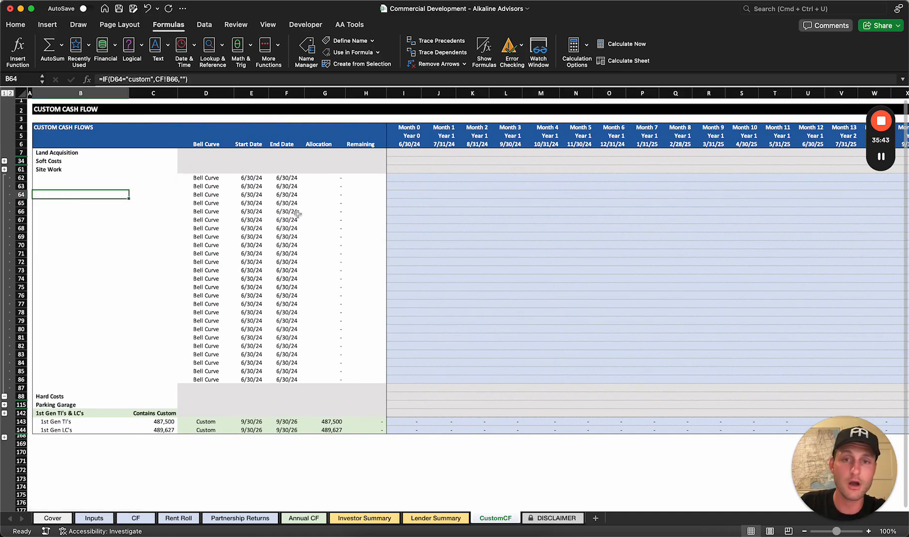
key("Right")
key("Right")
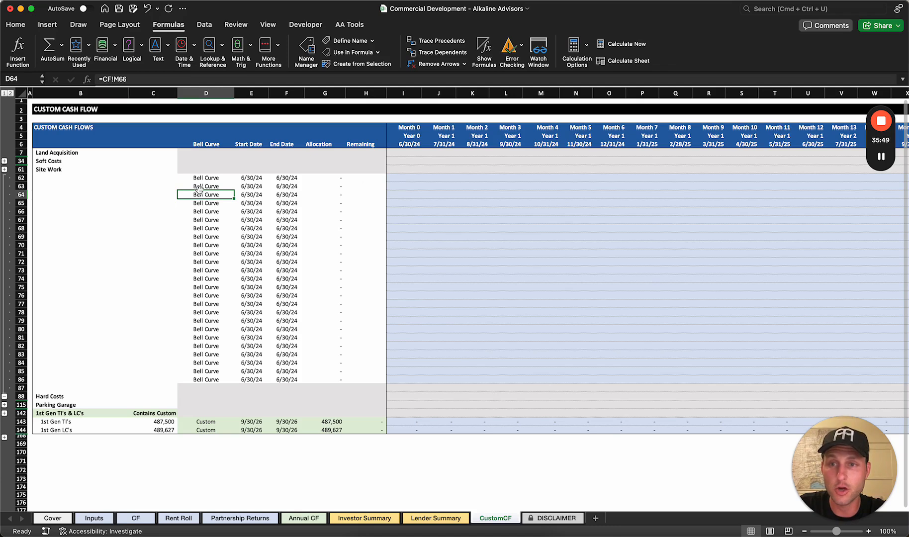
Inspect the blank monthly cells of the second Site Work line and the Remaining formula of the 1st Gen TI's line
left_click_drag(445, 186, 757, 185)
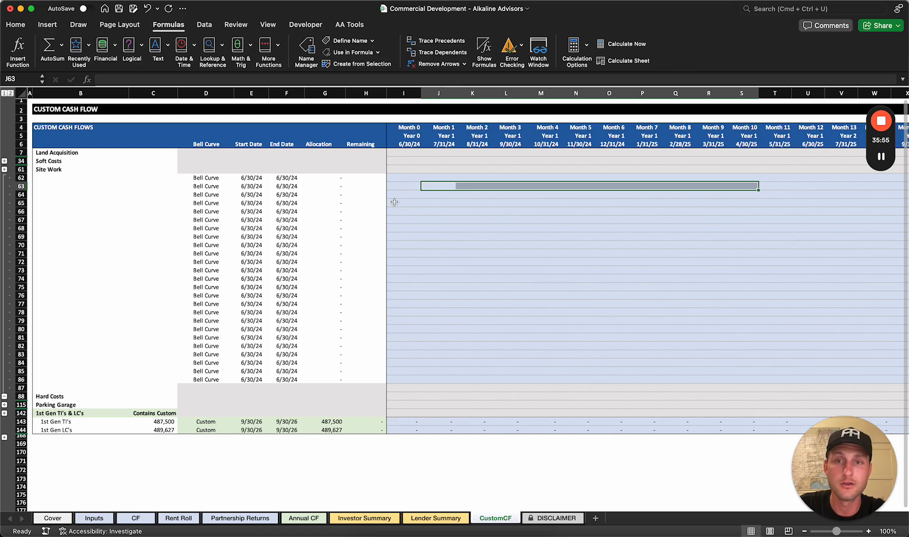
left_click(369, 421)
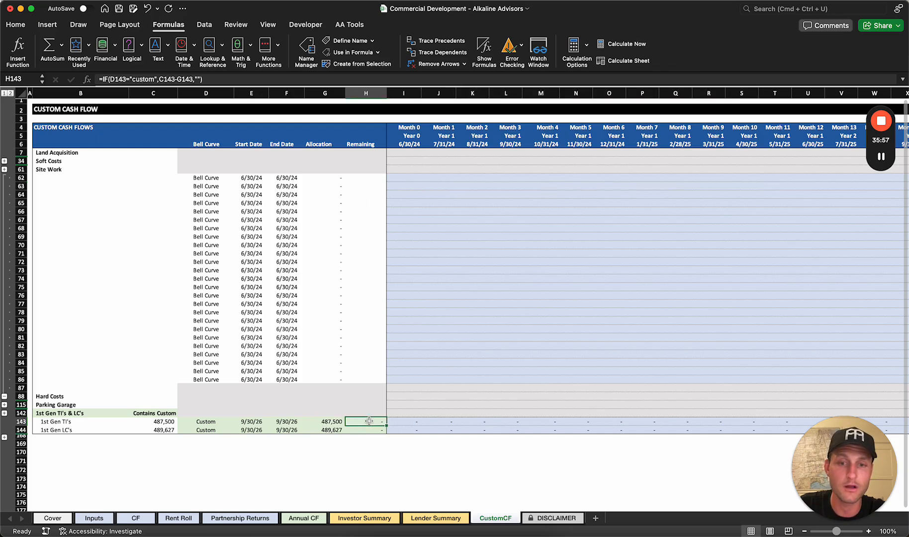
Clear the Month 27 amount of the 1st Gen TI's line
scroll(544, 425, "right", 10)
left_click(499, 419)
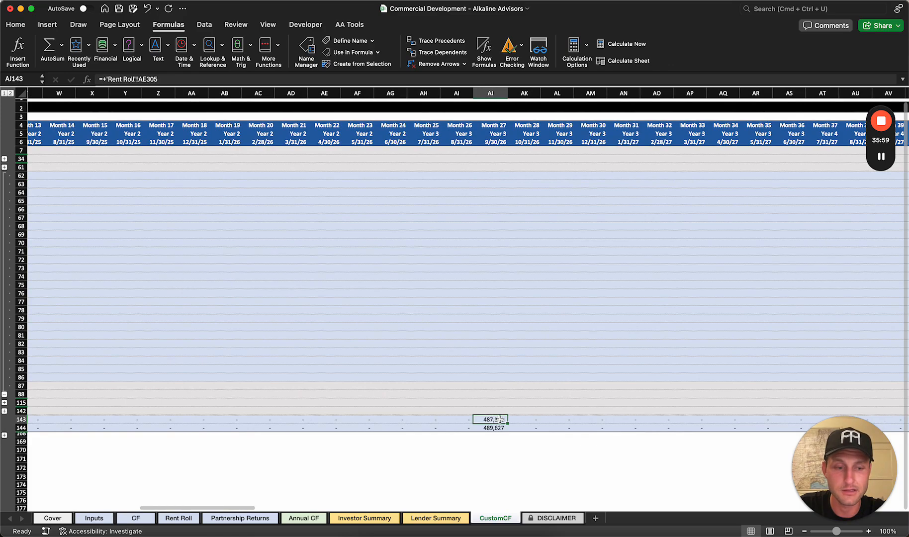
scroll(359, 375, "left", 10)
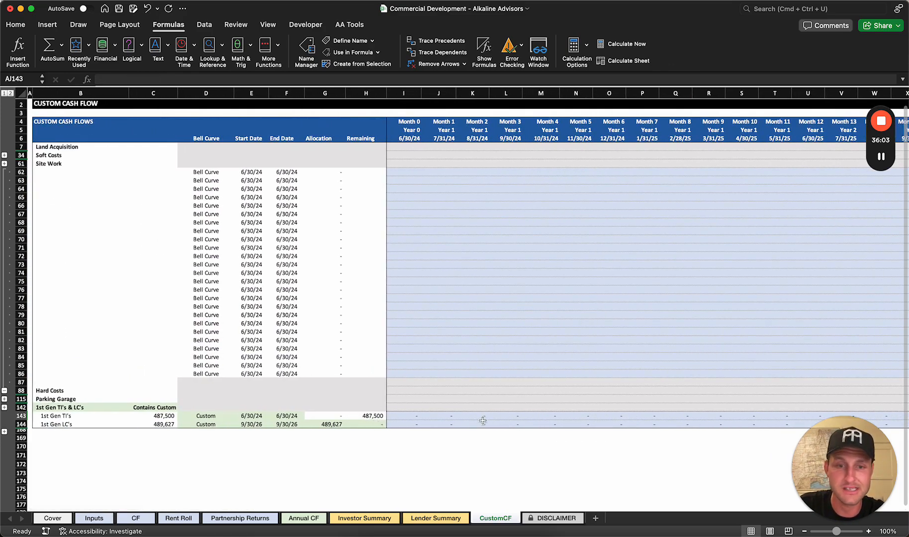
Allocate the 1st Gen TI's manually, entering 487000 in Month 3 and 500 in Month 8
left_click(498, 415)
type("487000")
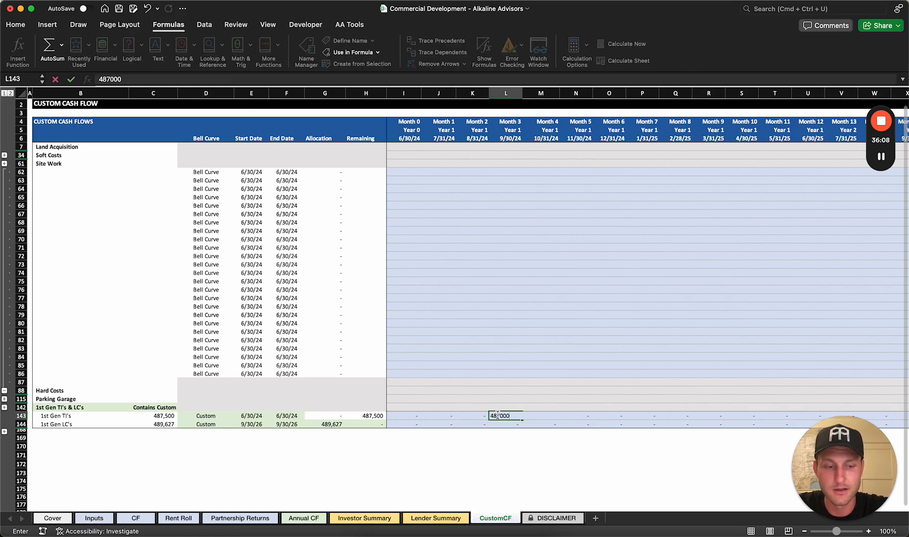
key("Return")
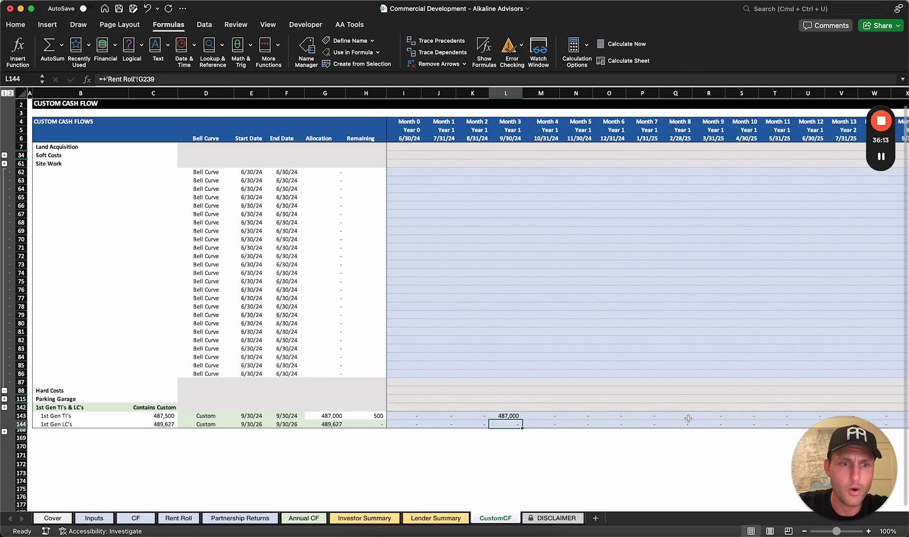
left_click(689, 419)
type("5")
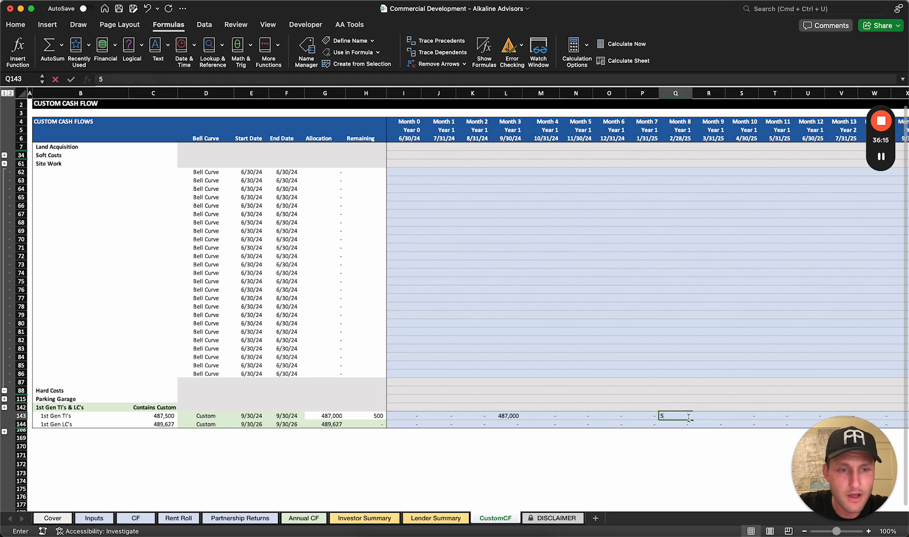
type("00")
key("Return")
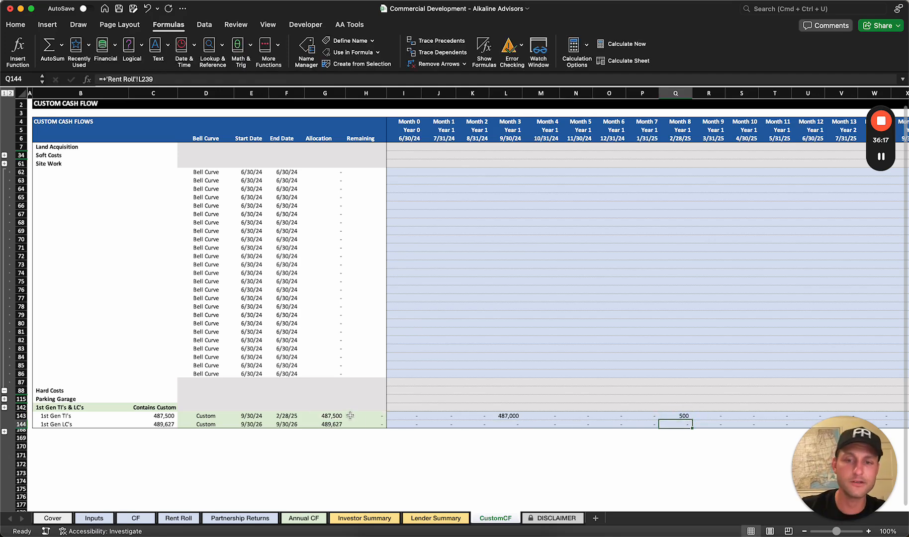
Undo the Month 8, Month 3 and Month 27 changes to the 1st Gen TI's line
key("super+z")
key("super+z")
key("super+z")
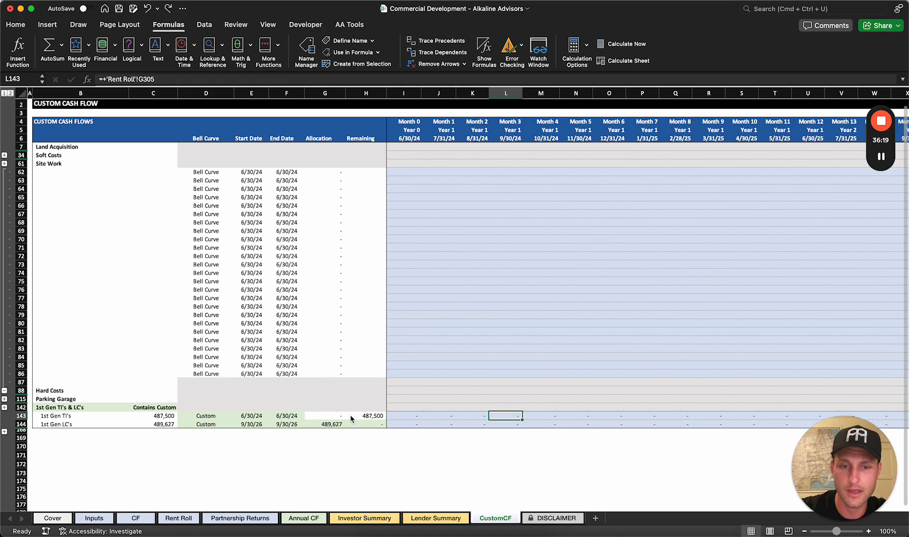
Collapse the Site Work line items on the CustomCF sheet
scroll(460, 279, "left", 3)
scroll(461, 279, "left", 5)
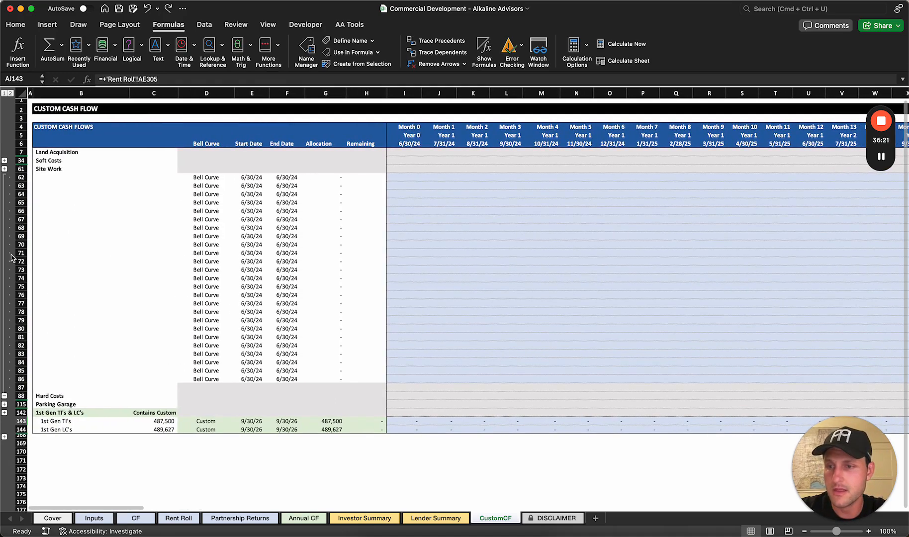
left_click(4, 396)
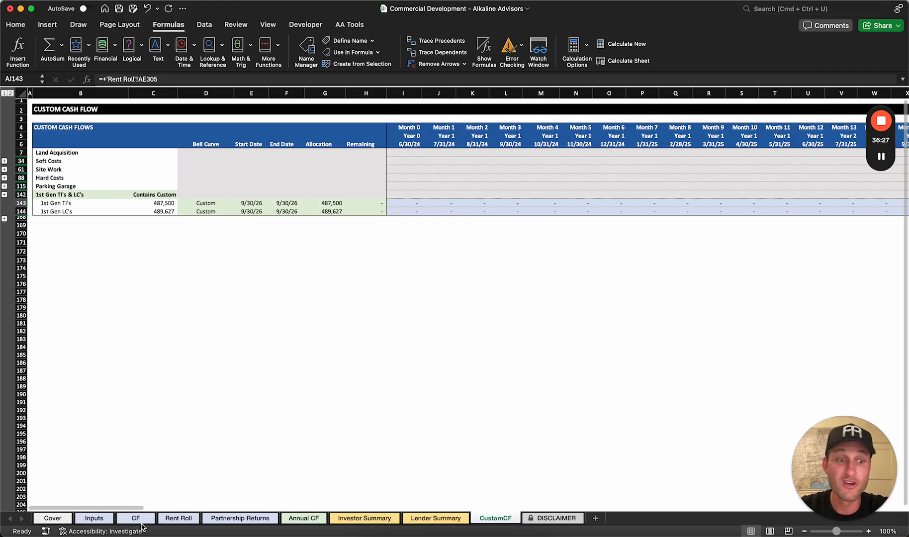
View the monthly CF sheet, and examine the construction costs, operating statement and untrended and trended columns on the Annual CF sheet
left_click(138, 519)
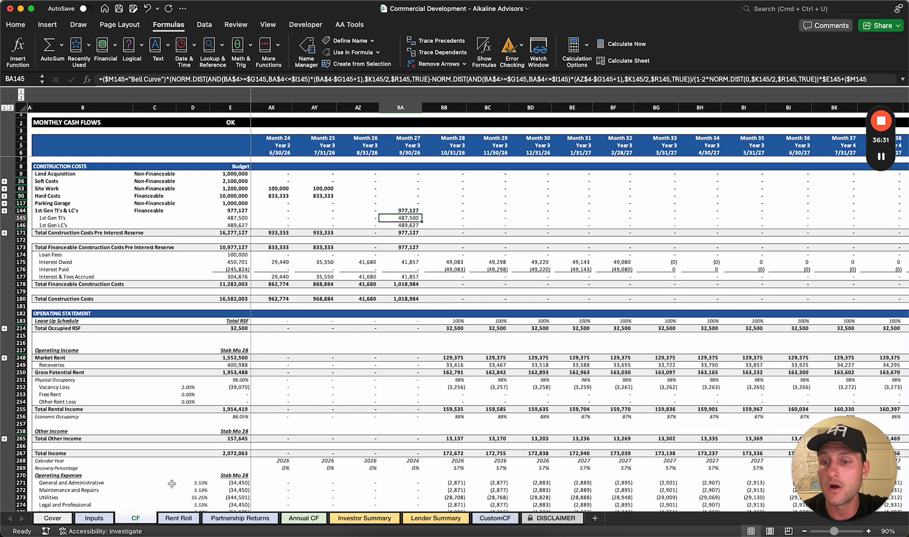
left_click(292, 520)
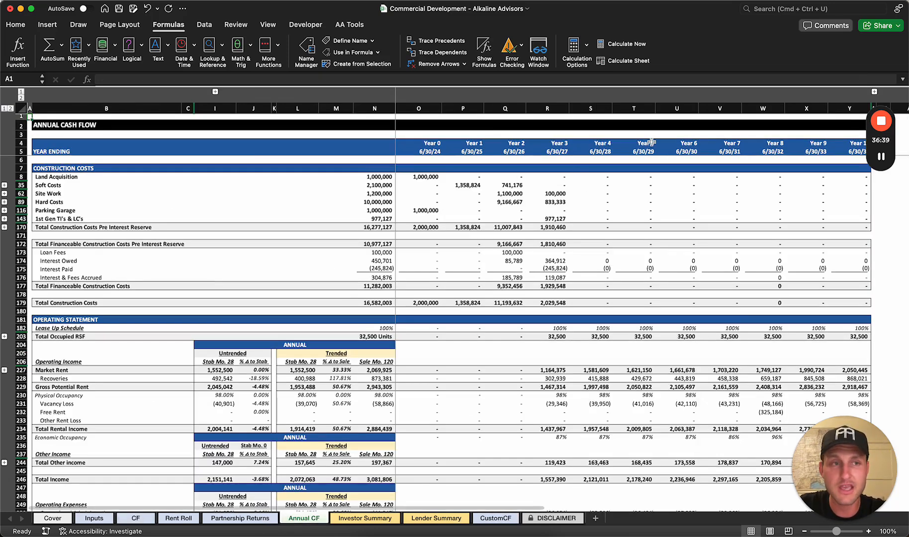
scroll(560, 218, "down", 20)
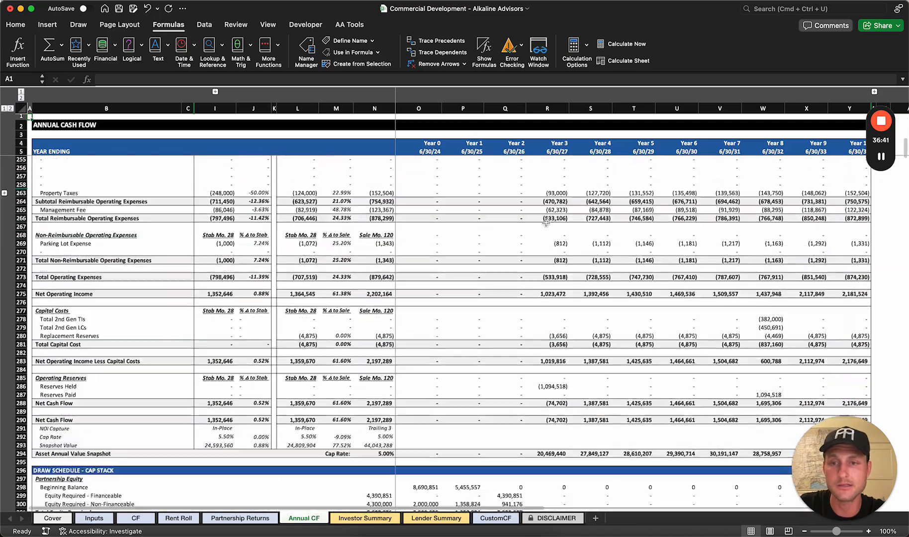
scroll(547, 222, "up", 20)
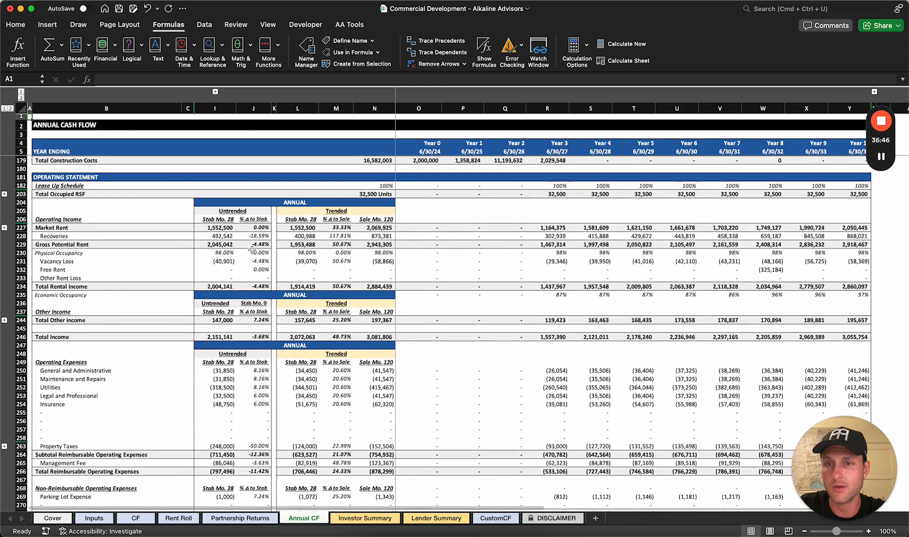
scroll(344, 437, "down", 5)
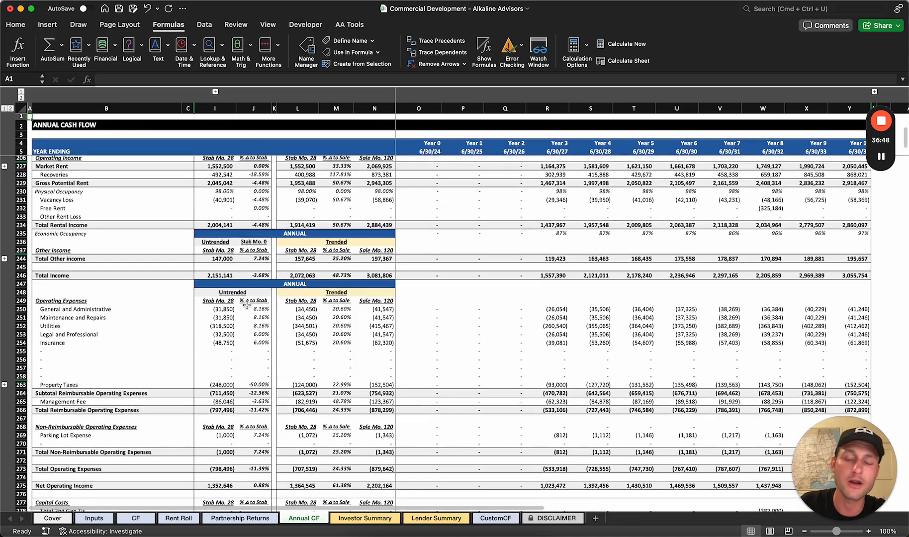
scroll(288, 323, "up", 8)
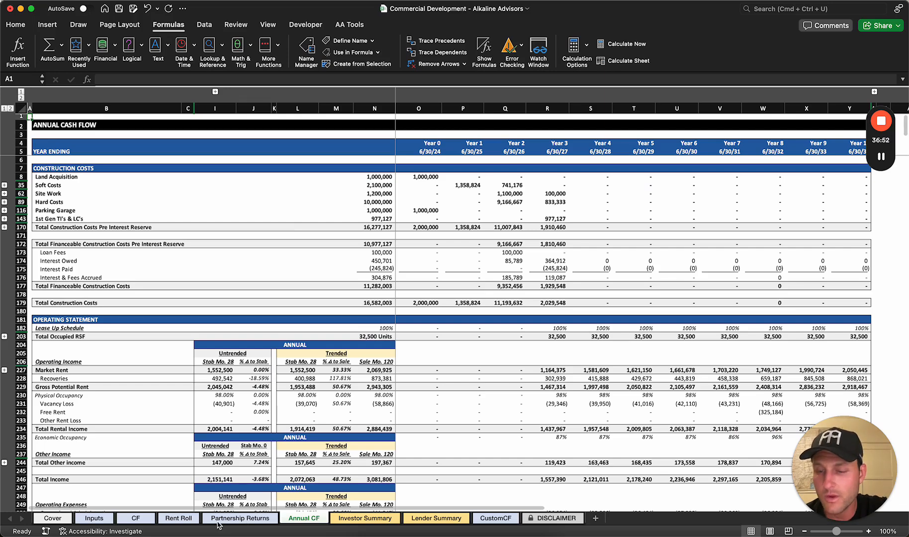
Inspect the distribution hurdles and the General Partner's equity contribution percentage on the Partnership Returns sheet
left_click(234, 518)
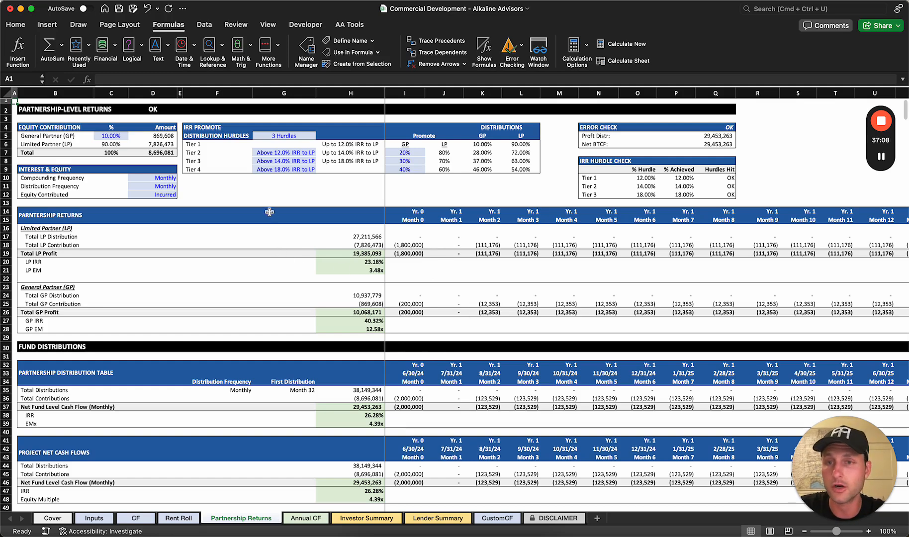
left_click(292, 136)
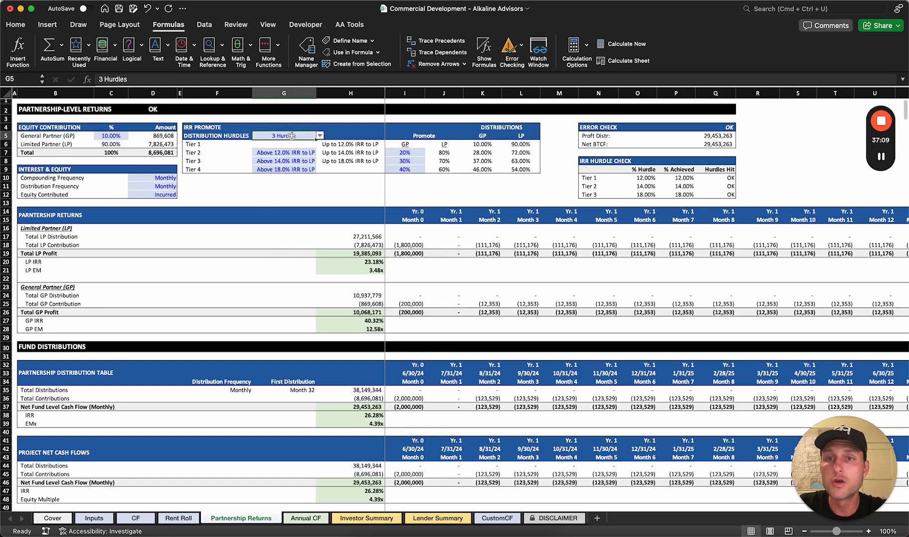
left_click(110, 136)
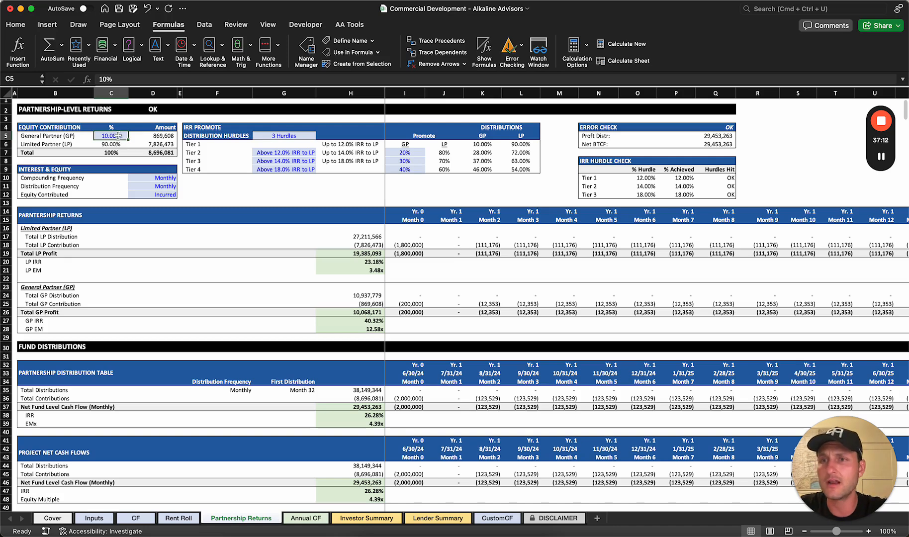
Review the available options for the compounding frequency and distribution frequency without changing either setting
left_click(143, 178)
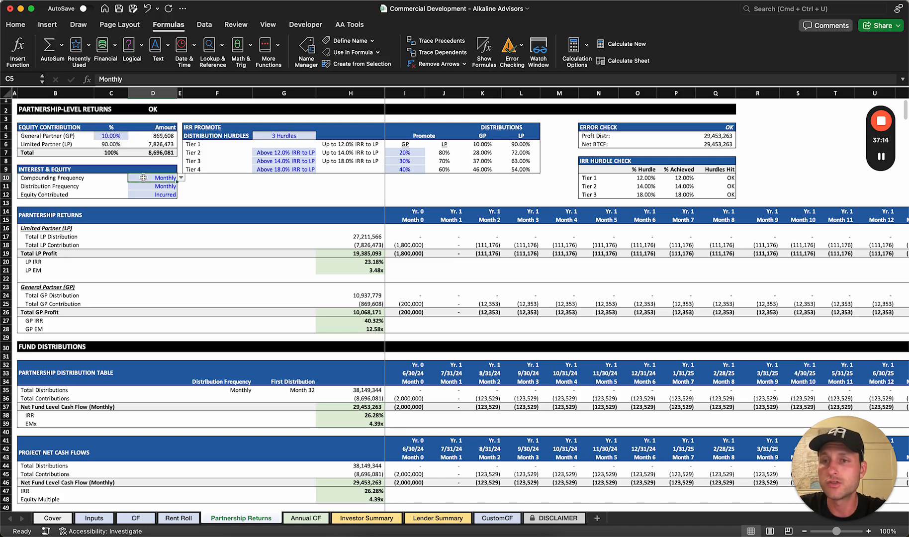
left_click(181, 179)
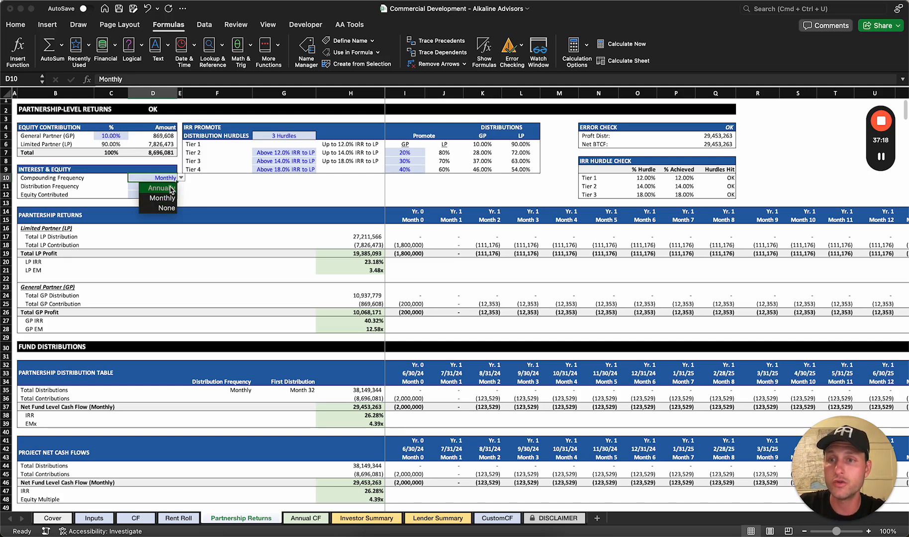
left_click(213, 194)
left_click(159, 186)
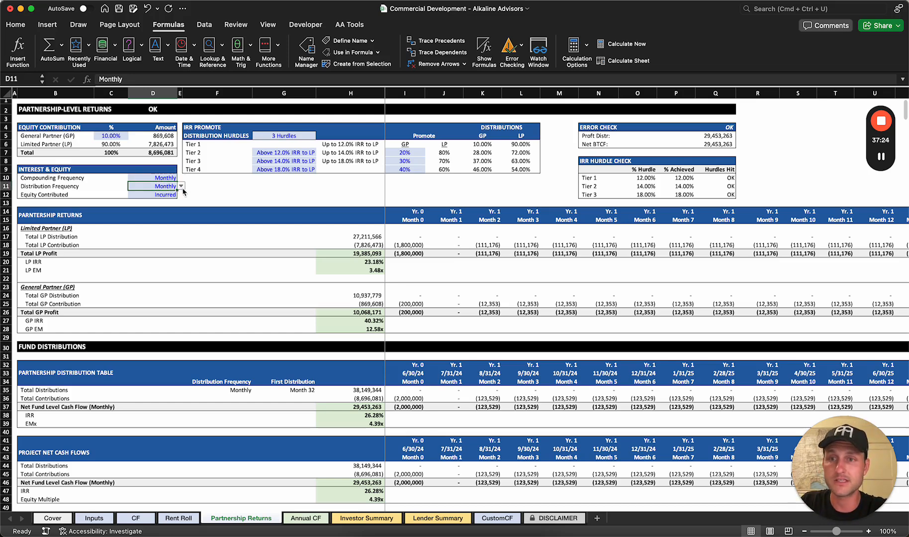
left_click(182, 187)
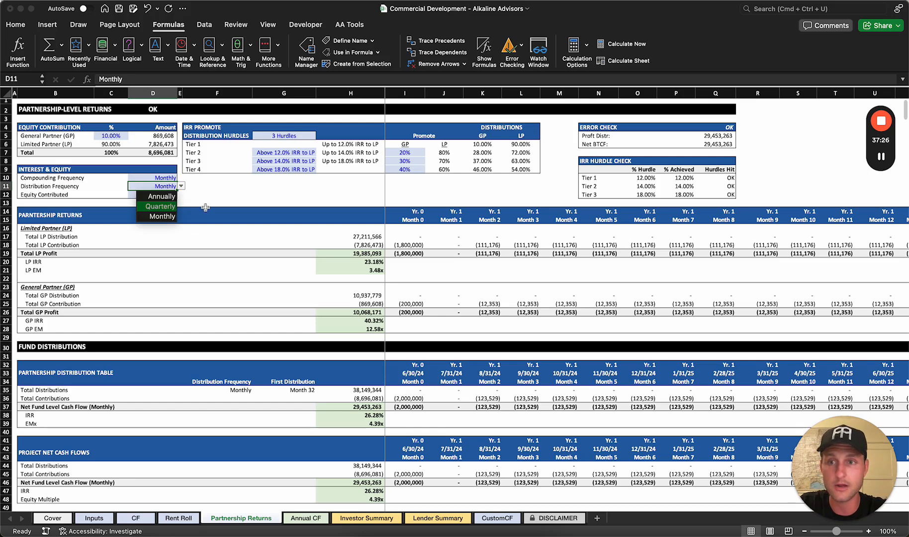
key("Escape")
Set Equity Contributed to Upfront in the Interest & Equity inputs
left_click(154, 196)
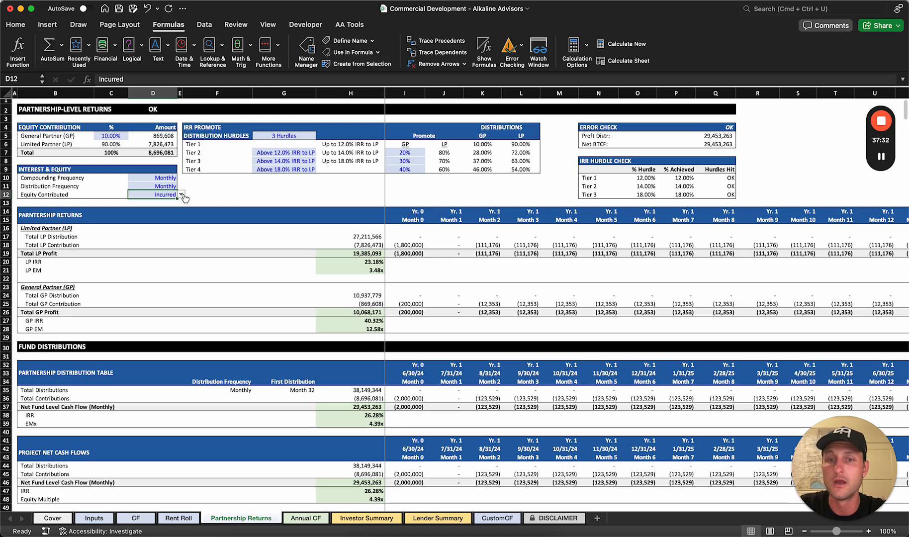
scroll(501, 305, "down", 2)
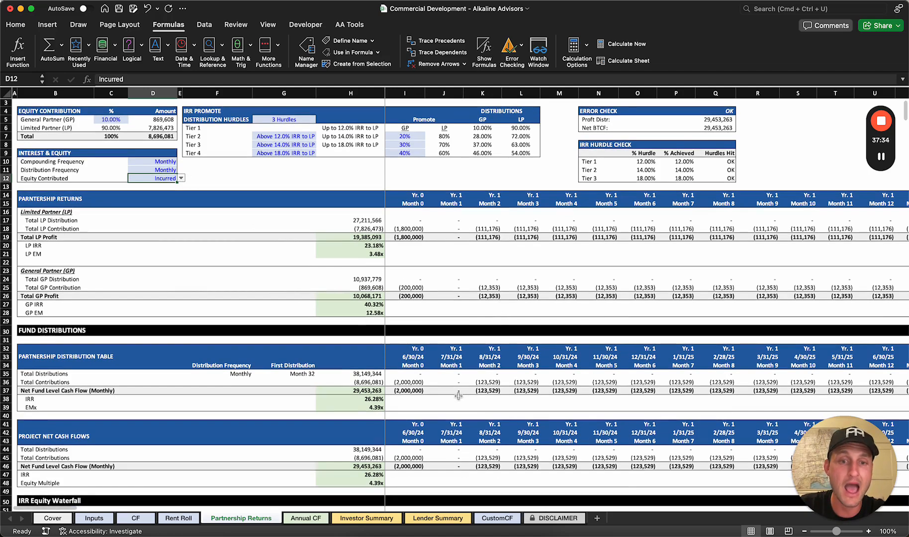
scroll(278, 283, "up", 3)
scroll(561, 420, "down", 9)
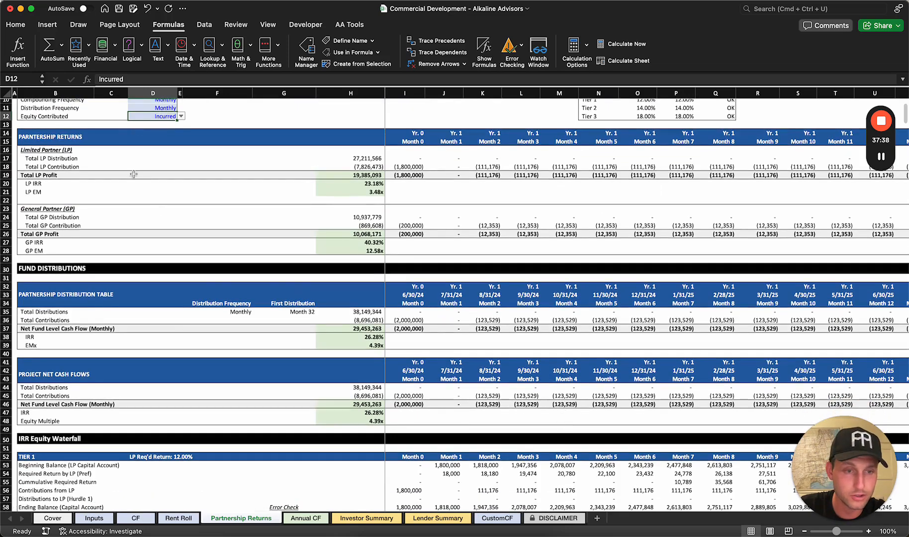
scroll(158, 209, "up", 2)
left_click(181, 131)
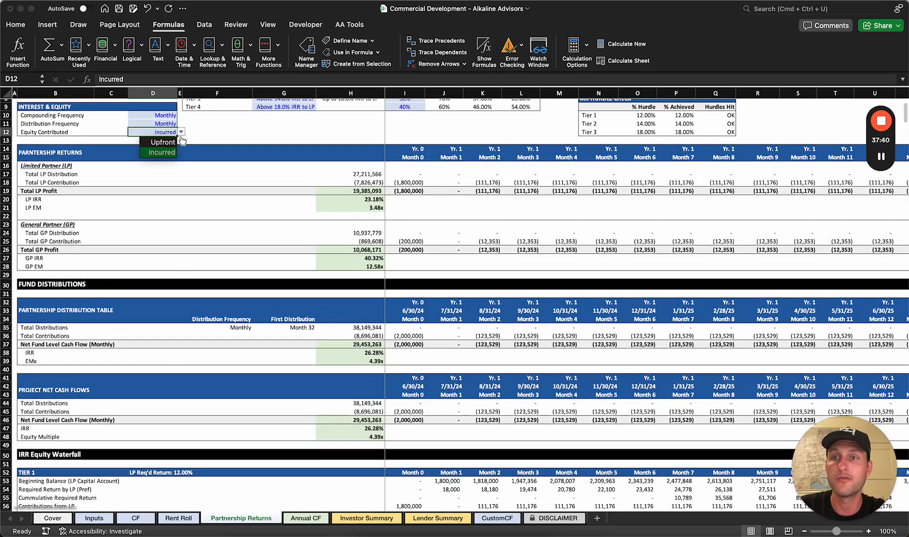
left_click(171, 143)
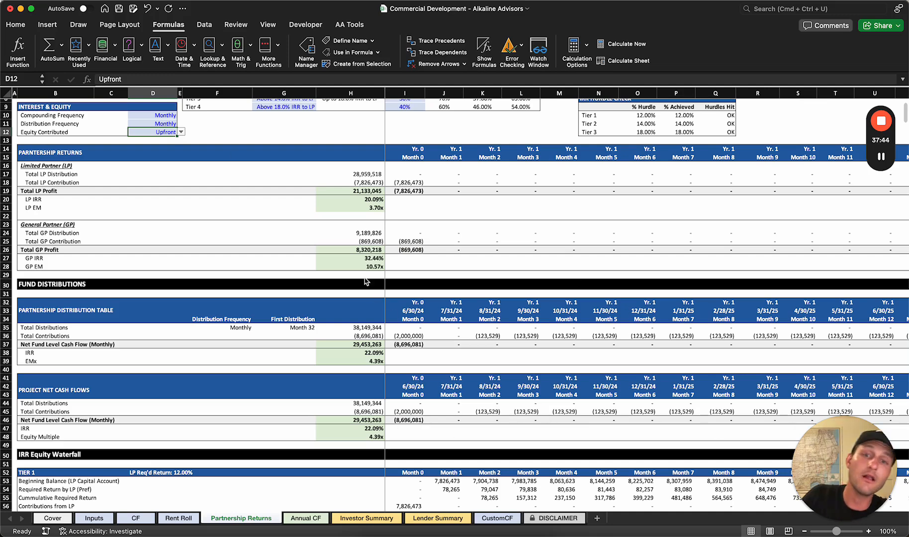
Examine the Limited Partner and General Partner returns with upfront equity, including the GP IRR formula
scroll(472, 259, "up", 4)
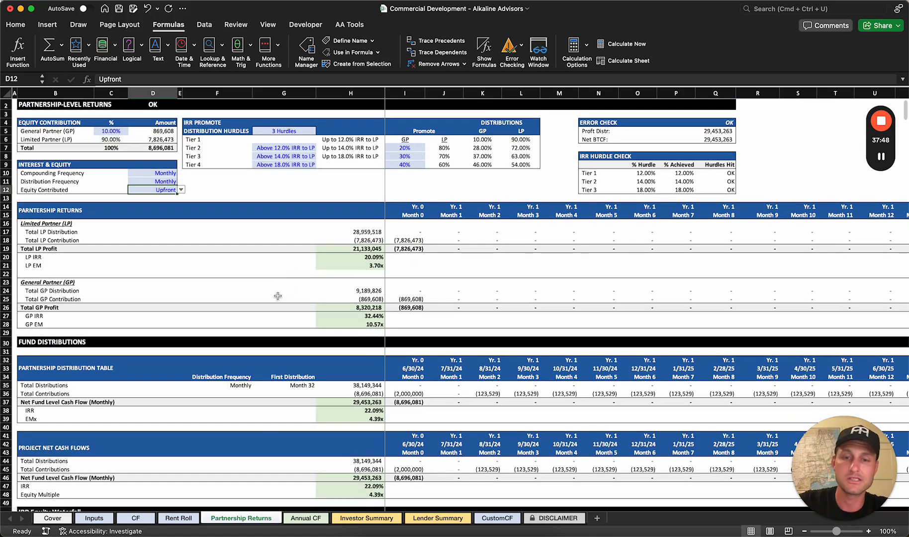
scroll(273, 298, "down", 3)
scroll(262, 303, "up", 3)
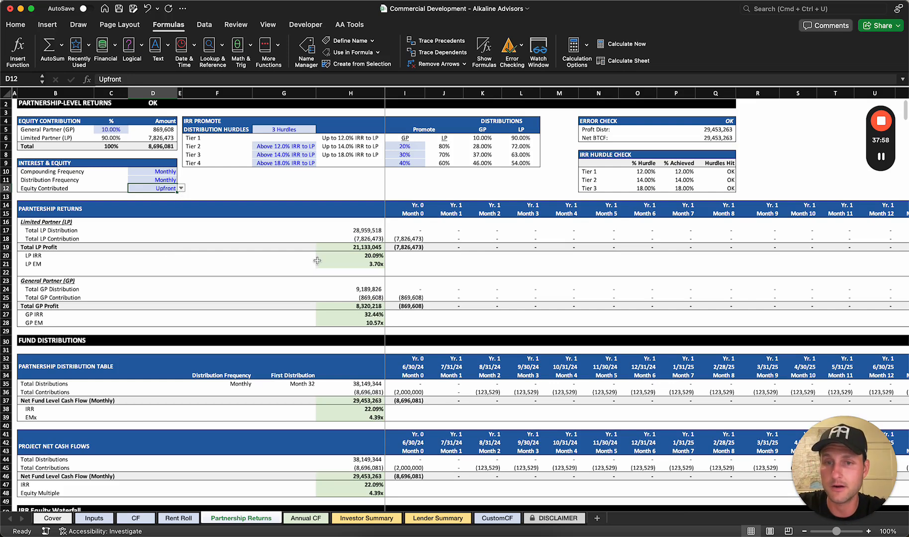
left_click(375, 314)
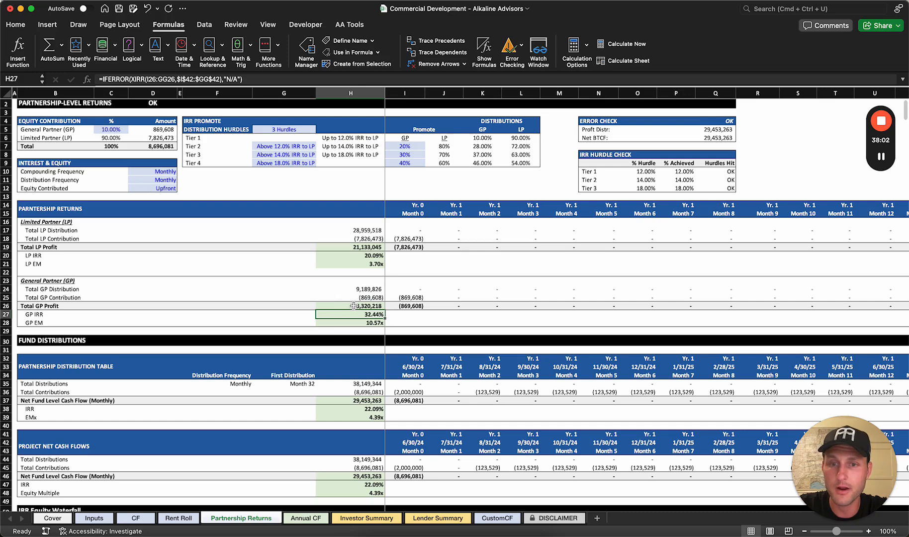
Set Equity Contributed back to Incurred
left_click(173, 187)
left_click(181, 188)
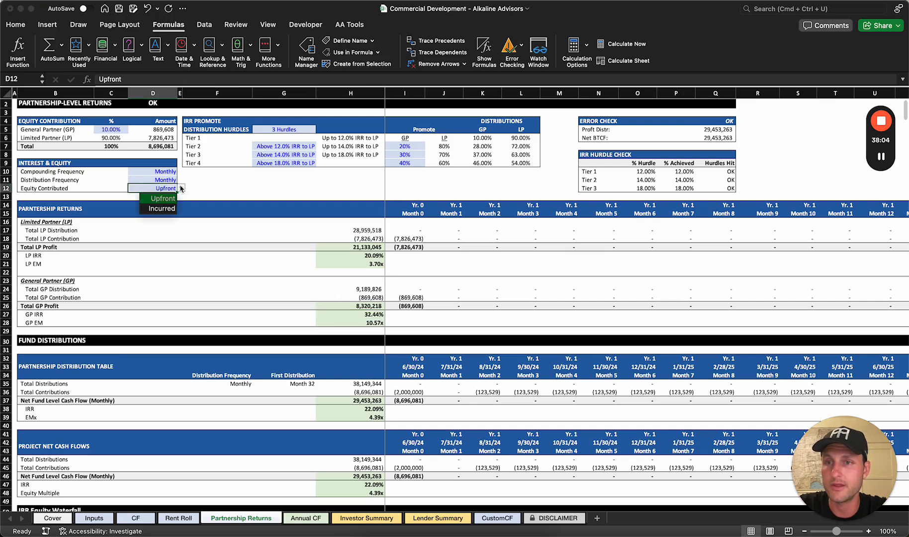
left_click(168, 209)
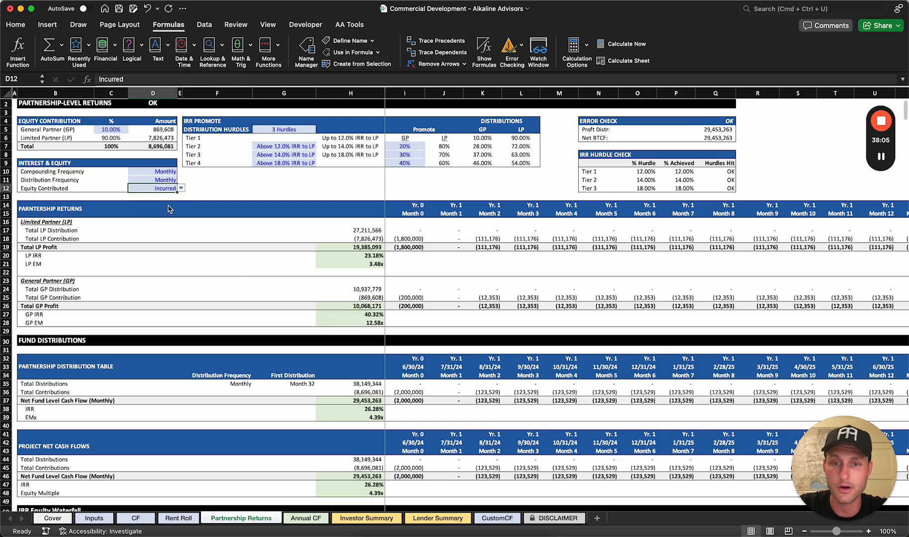
Try 0 Hurdles and 2 Hurdles as the IRR Promote distribution hurdles, and restore the setting to 3 Hurdles
left_click(304, 180)
left_click(307, 130)
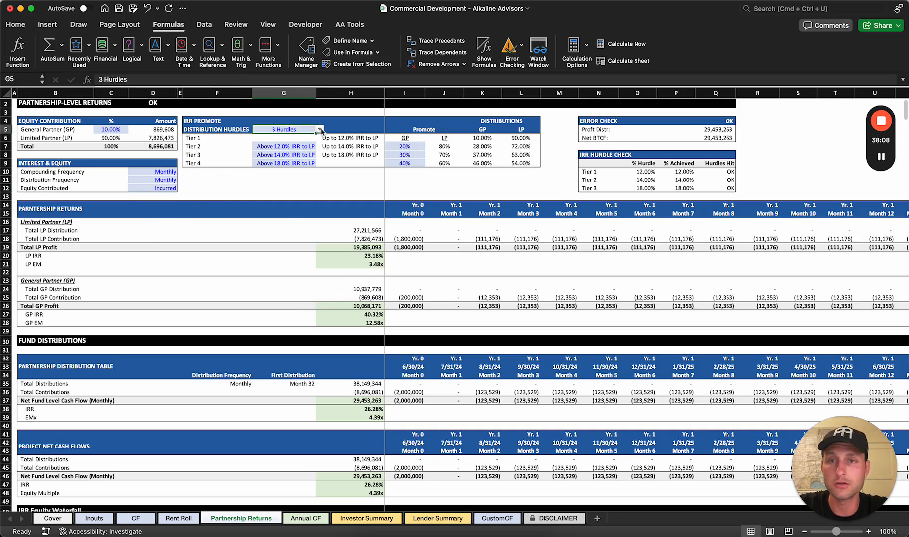
left_click(320, 129)
left_click(290, 141)
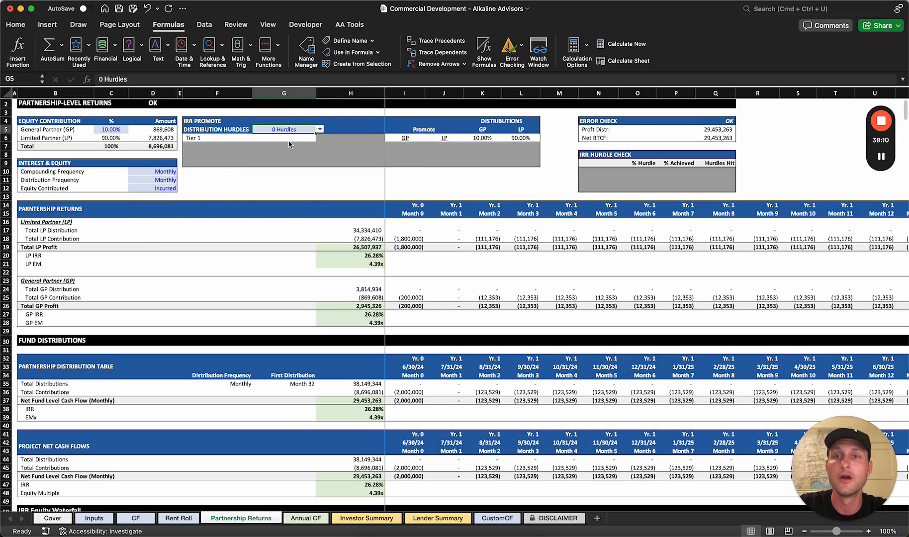
left_click(320, 129)
left_click(280, 161)
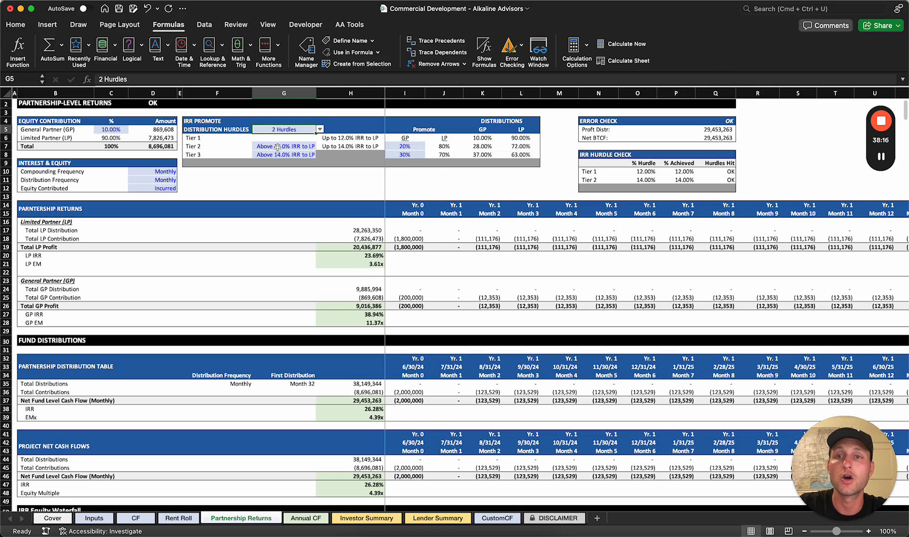
left_click(320, 130)
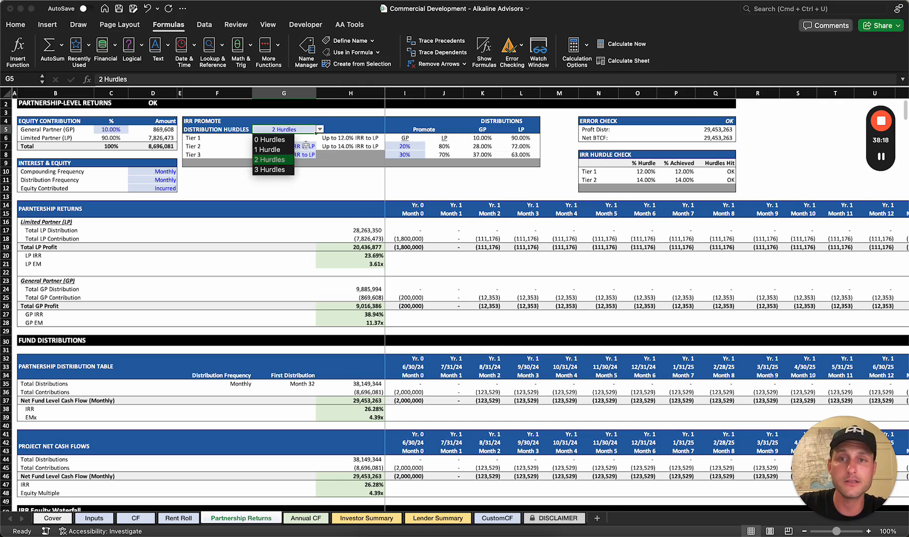
left_click(282, 170)
Examine the IRR hurdles and GP promote percentages for Tiers 2 to 4, including the Tier 2 GP distribution formula
left_click(313, 146)
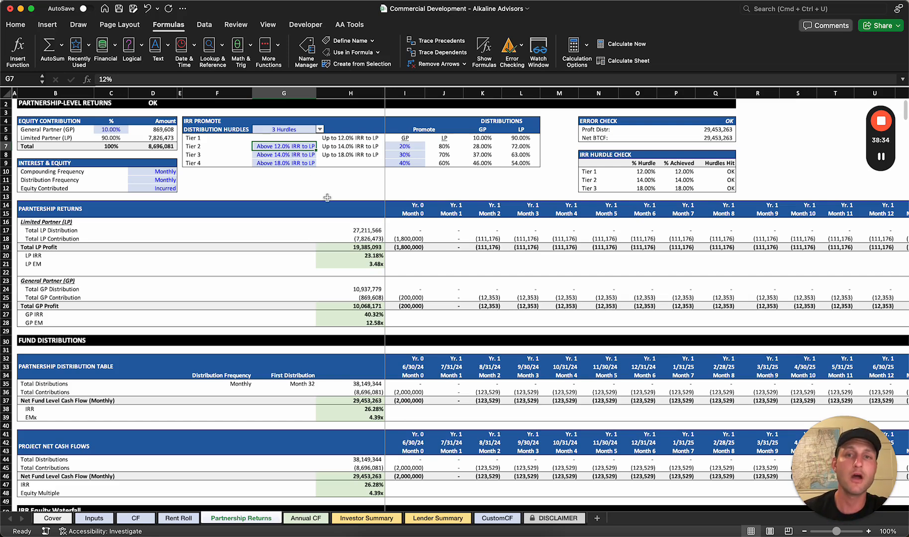
left_click(417, 148)
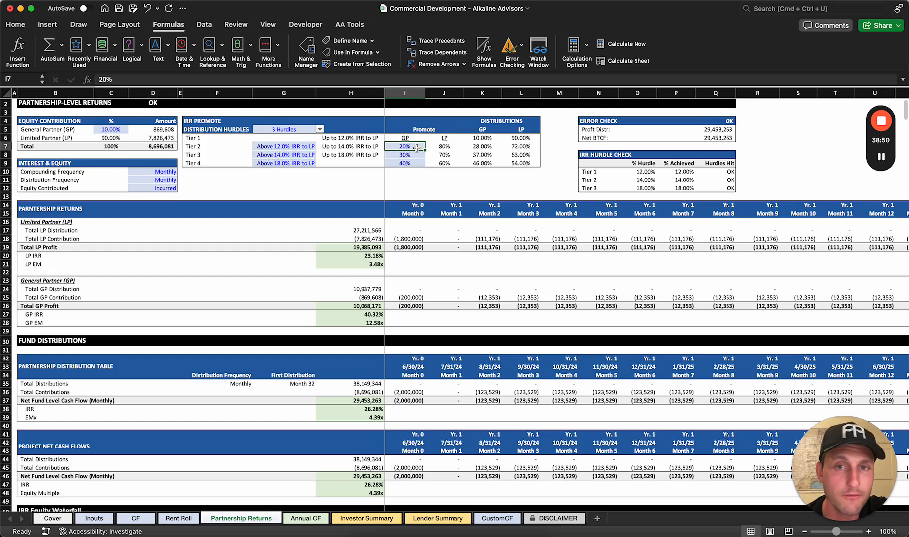
left_click(494, 149)
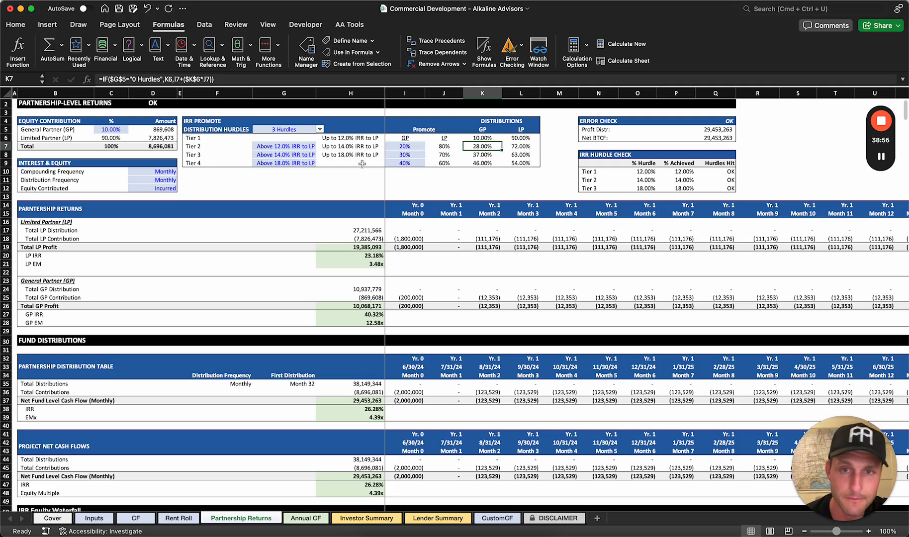
left_click(303, 156)
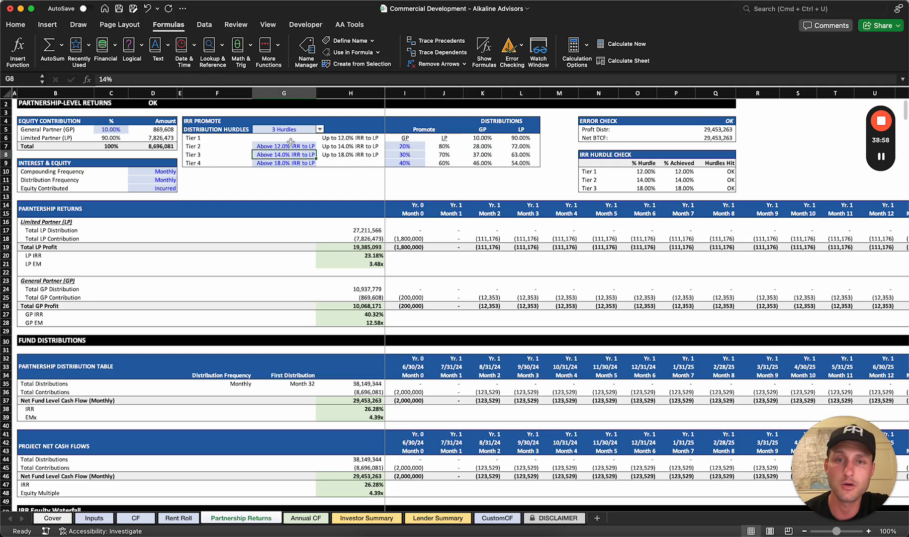
left_click(411, 155)
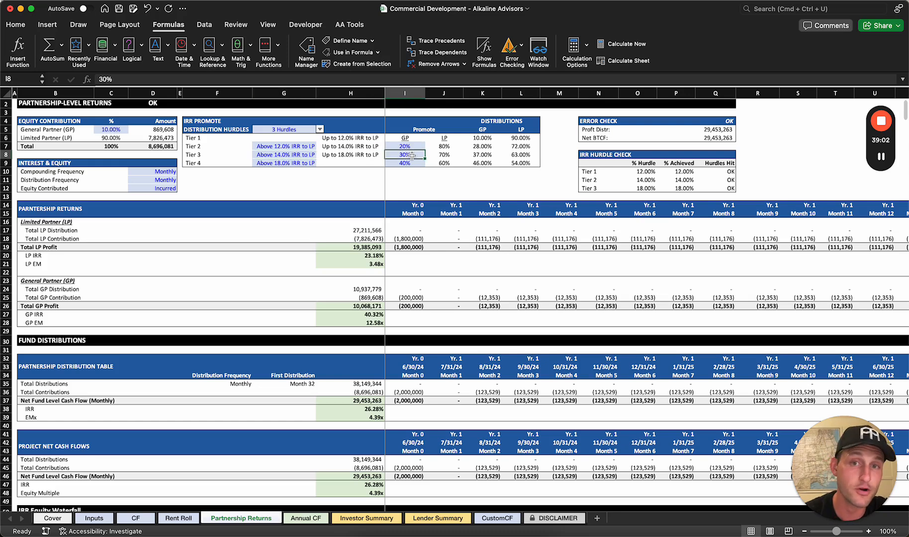
left_click(298, 164)
left_click(405, 165)
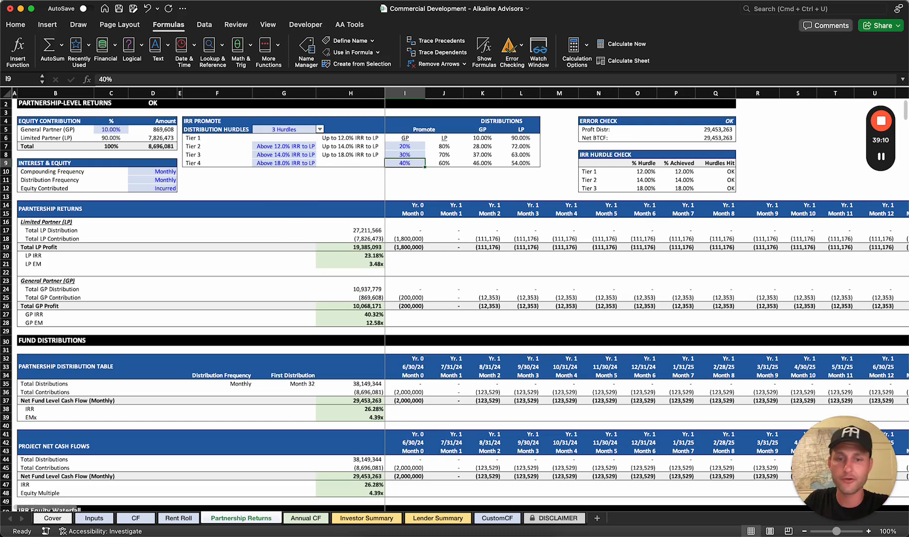
Open the Investor Summary sheet and preview its printed pages without printing
left_click(343, 525)
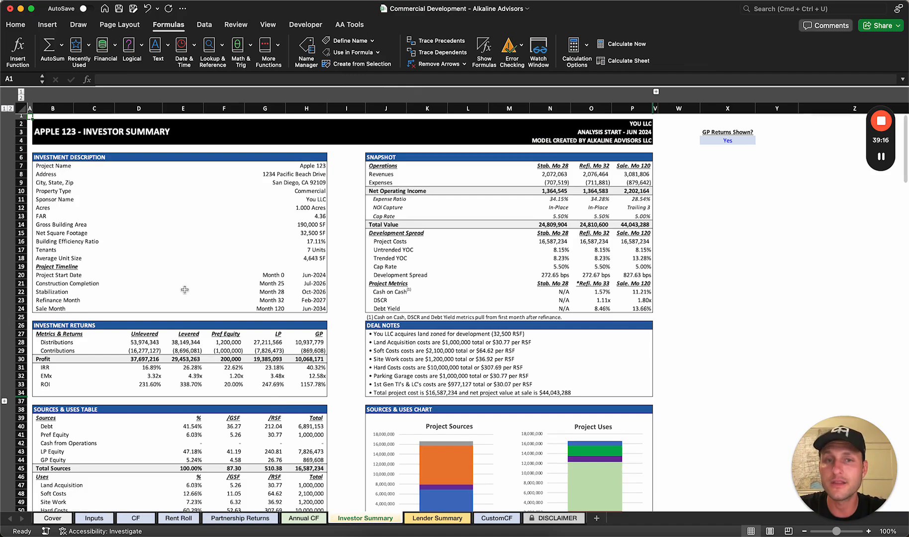
scroll(184, 290, "up", 3)
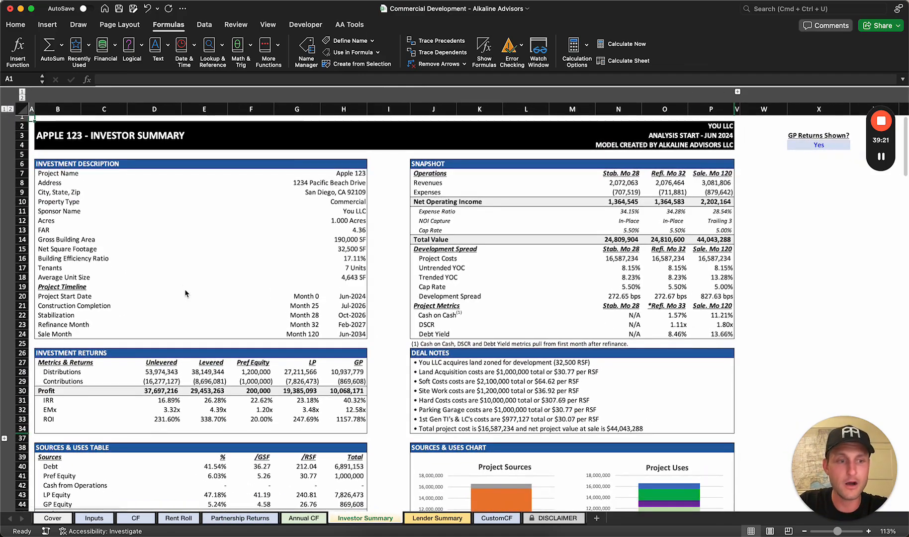
key("super+p")
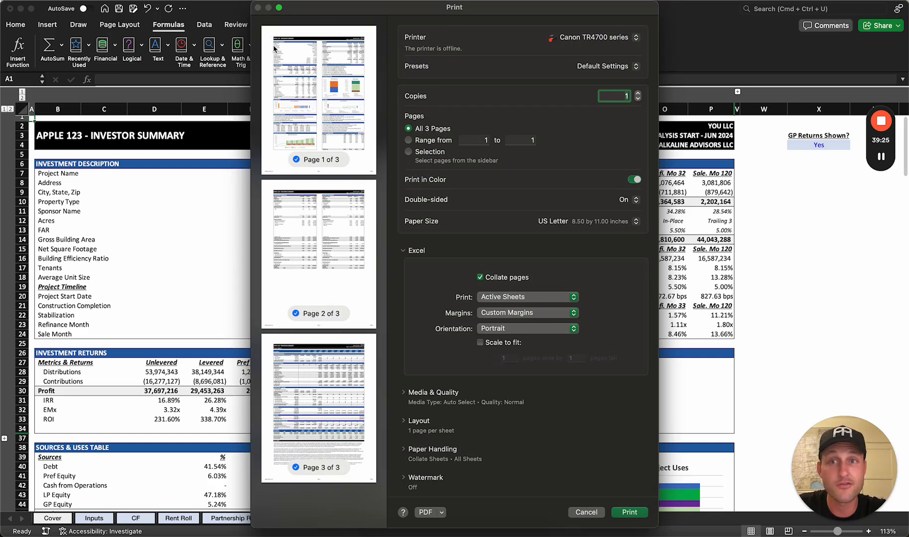
left_click(602, 513)
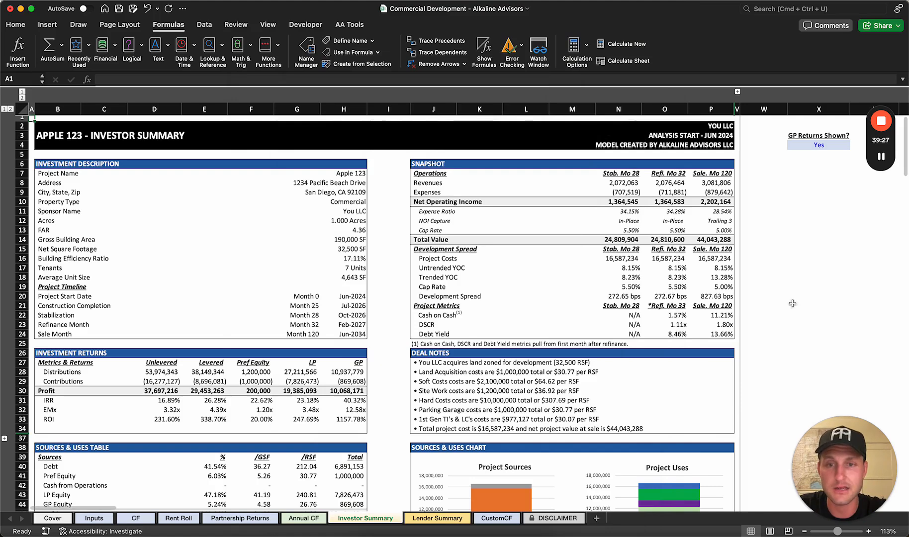
Inspect the Investor Summary's company and title header formulas and its Investment Description section
left_click(800, 305)
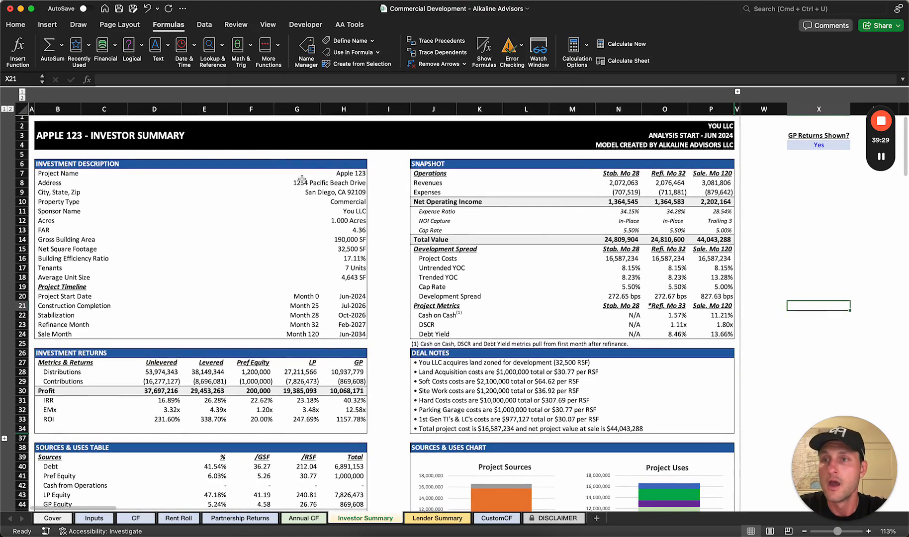
left_click(724, 125)
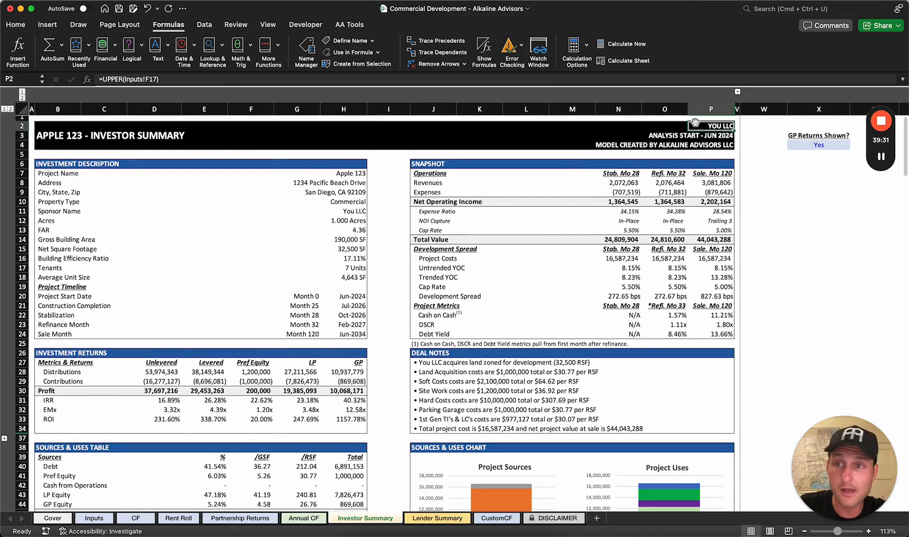
left_click(66, 136)
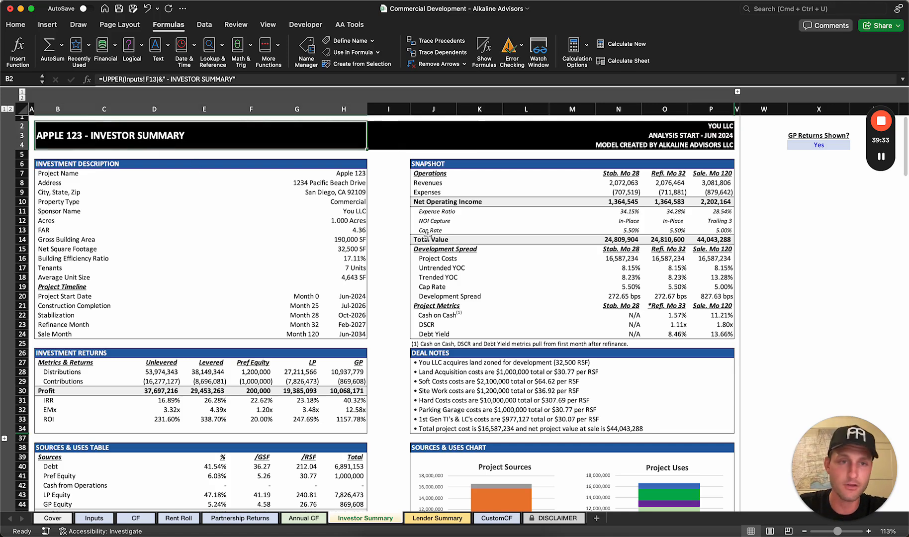
left_click_drag(42, 169, 330, 331)
Examine the Investment Returns table, covering the distributions, the profit row, the levered returns and the unlevered contributions formula
scroll(85, 359, "down", 3)
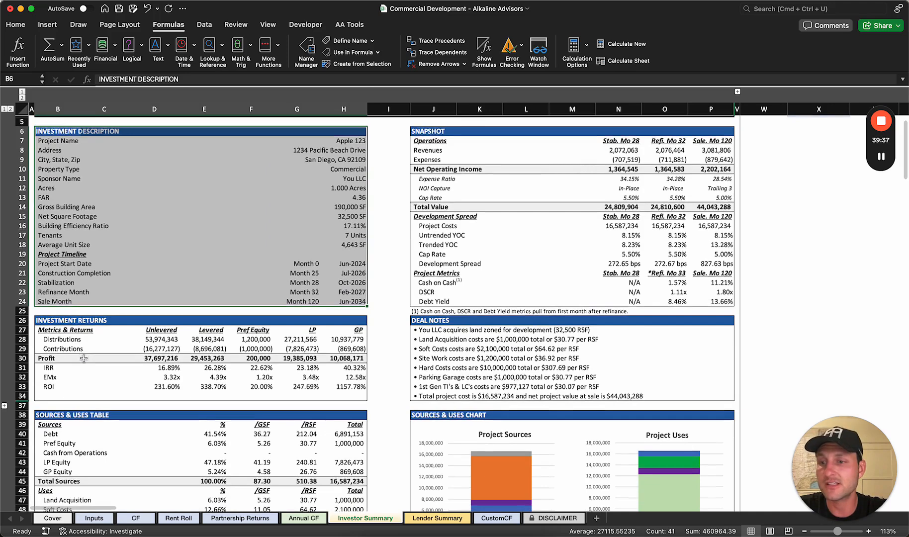
left_click(63, 343)
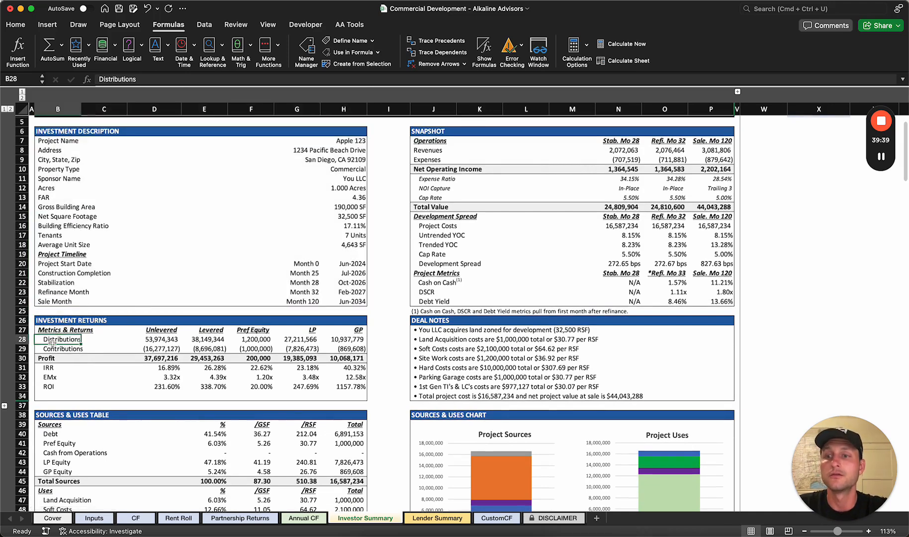
left_click_drag(51, 358, 356, 359)
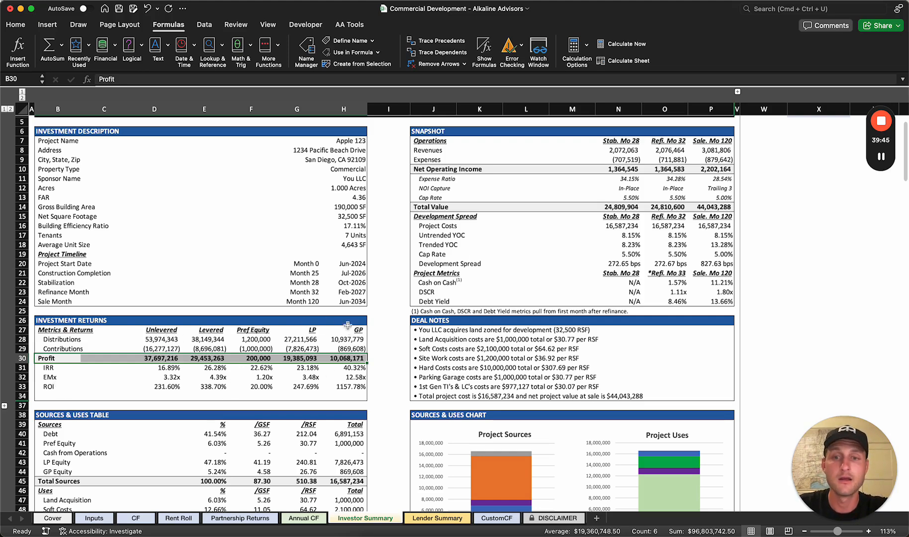
left_click_drag(219, 330, 218, 383)
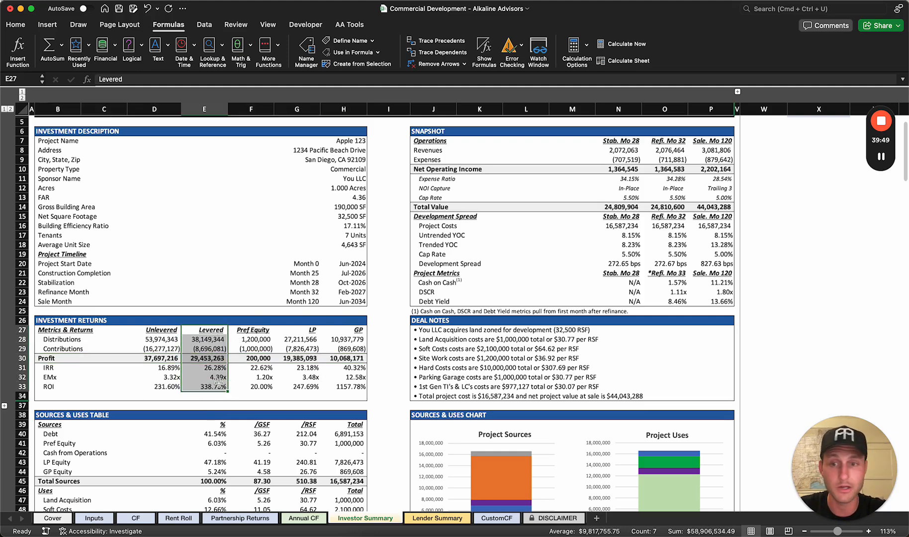
left_click(171, 351)
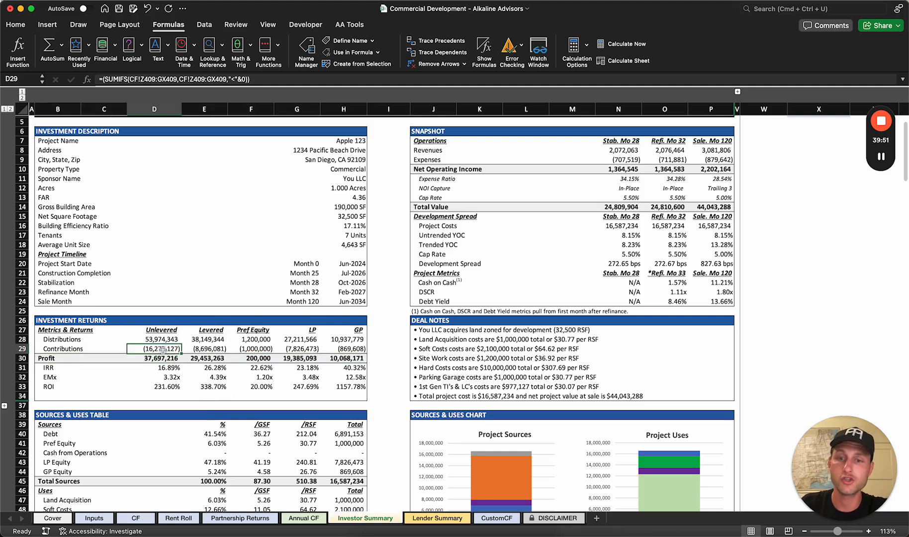
Review the Snapshot section's stabilization, refinance and sale columns one after another
scroll(161, 350, "up", 3)
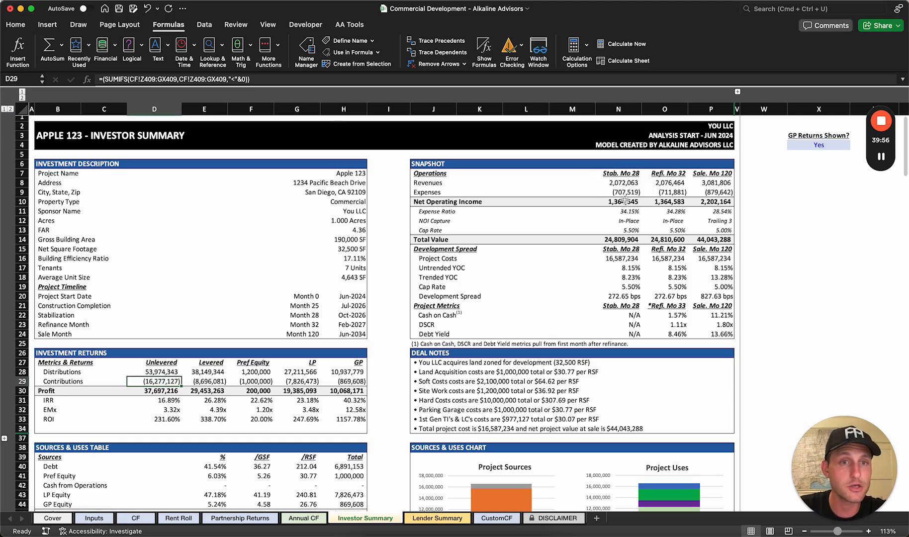
left_click_drag(622, 173, 631, 334)
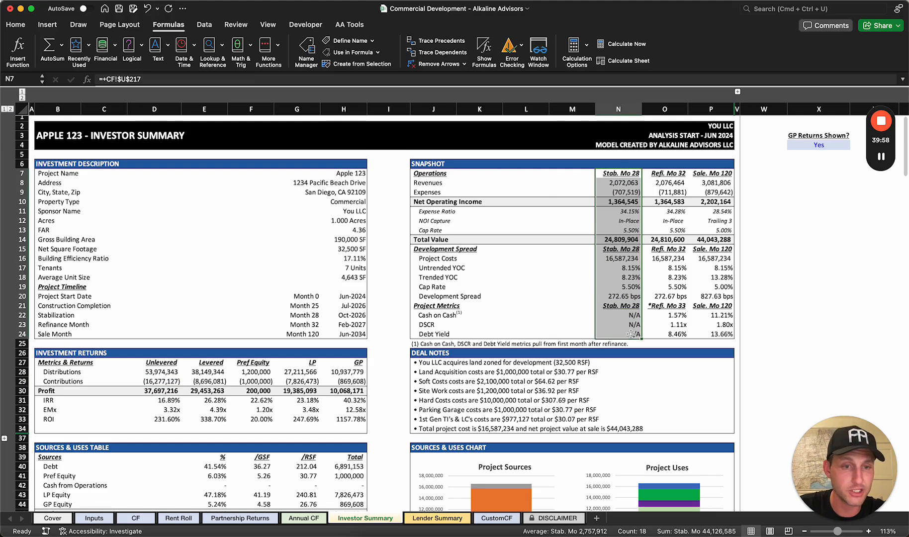
left_click_drag(669, 174, 666, 335)
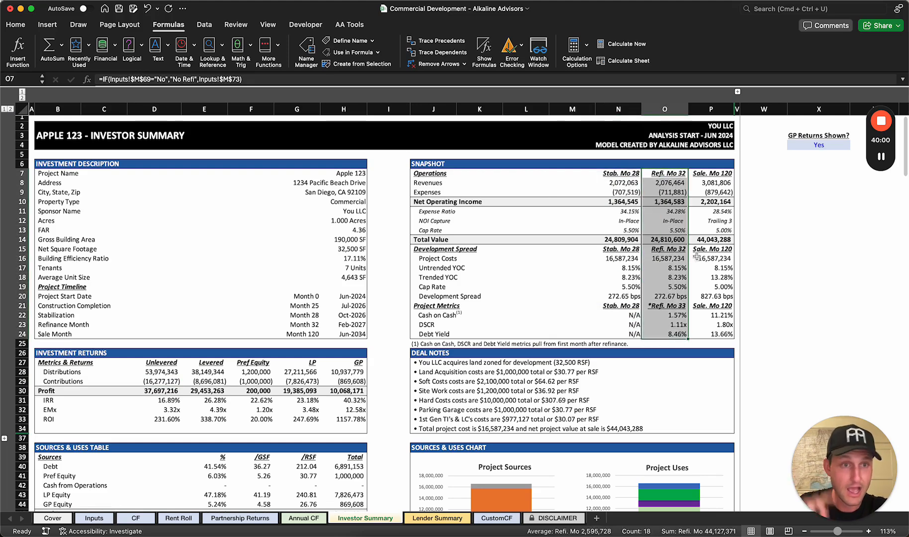
left_click_drag(712, 173, 714, 334)
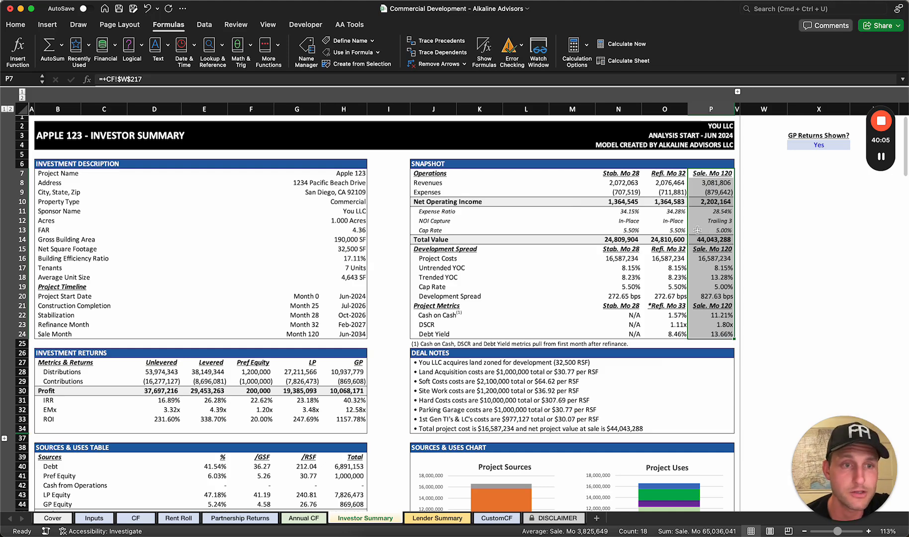
Examine the Snapshot's expense ratio, NOI capture and cap rate cells and the refinance column
left_click(620, 220)
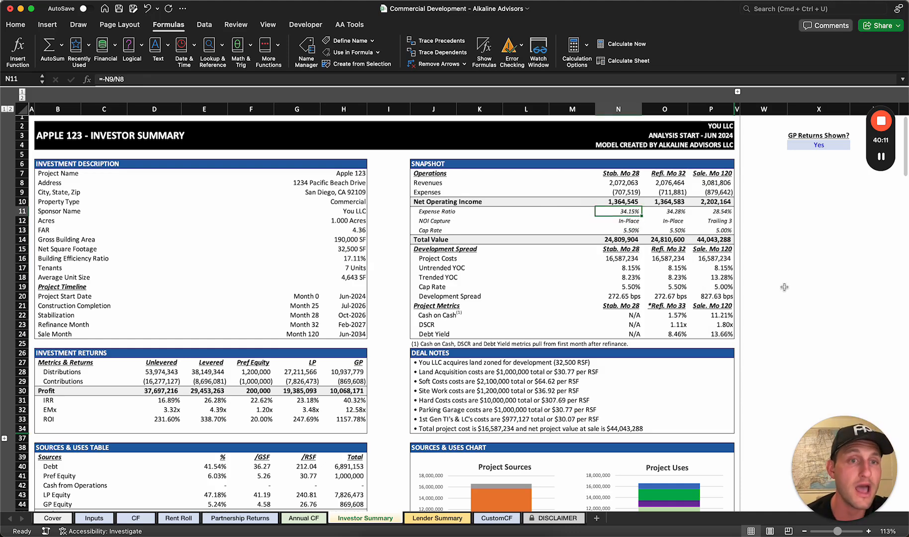
key("Right")
key("Right")
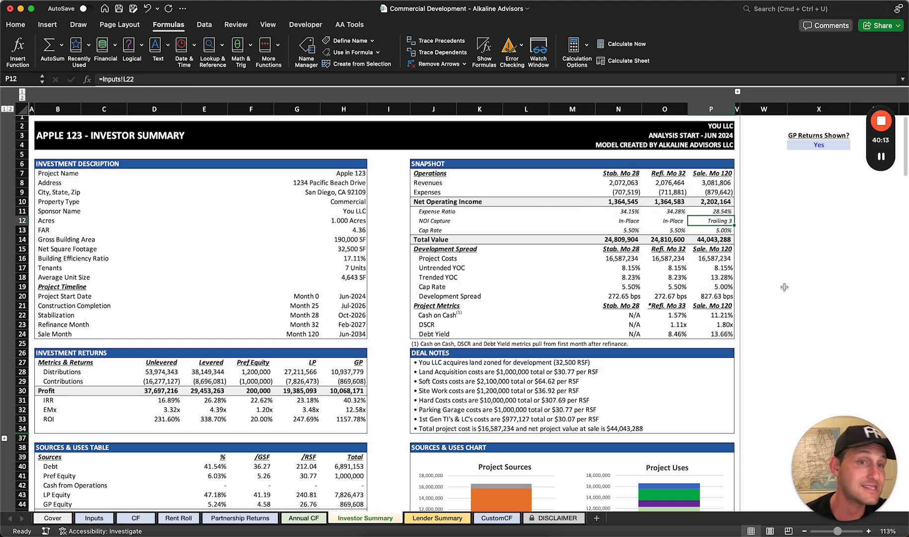
key("Down")
key("Left")
key("Left")
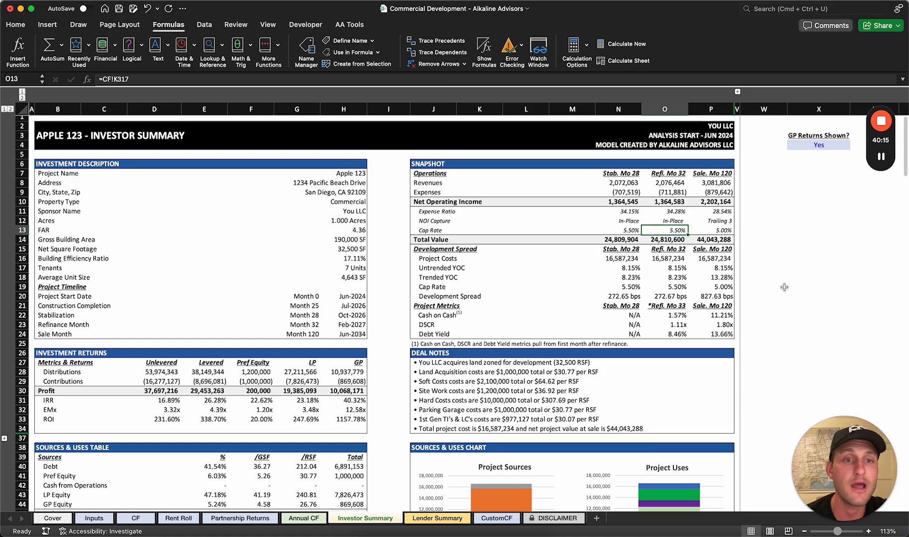
key("Right")
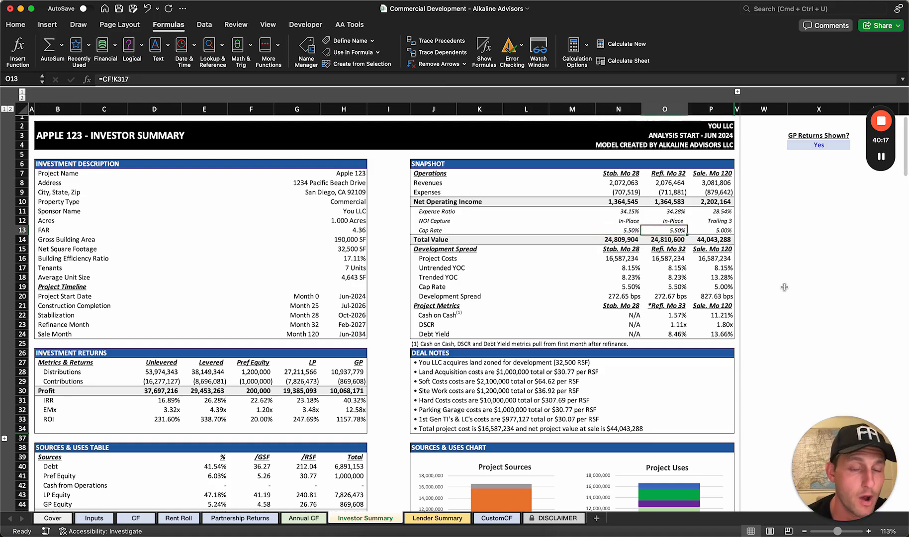
key("Right")
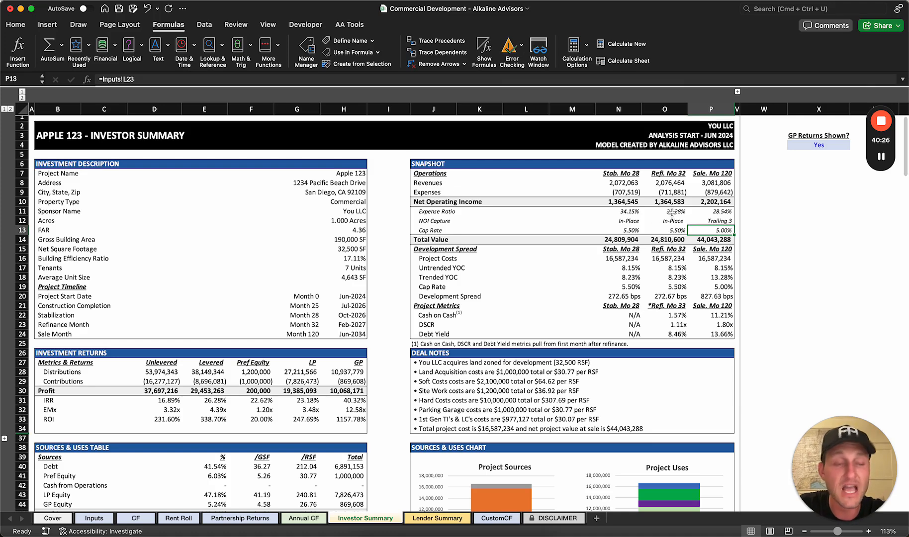
left_click_drag(670, 174, 666, 331)
left_click(791, 326)
Inspect the formulas behind the Deal Notes, from the land acquisition statement down through the cost lines
scroll(791, 326, "down", 5)
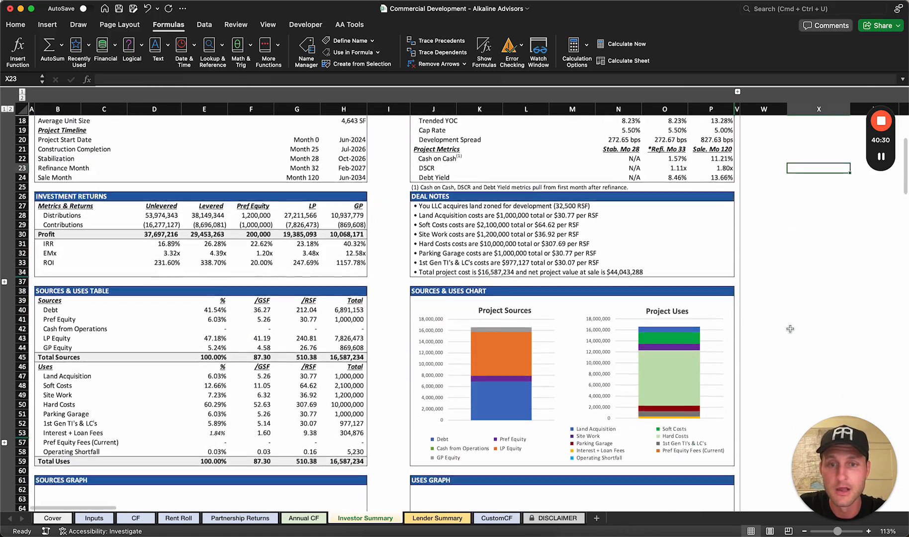
left_click(434, 205)
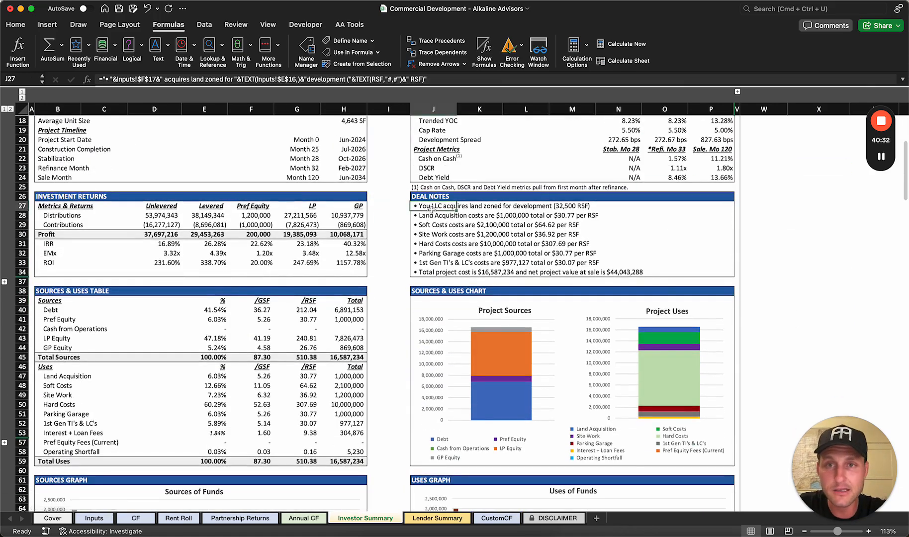
key("Down")
key("Down")
key("Down")
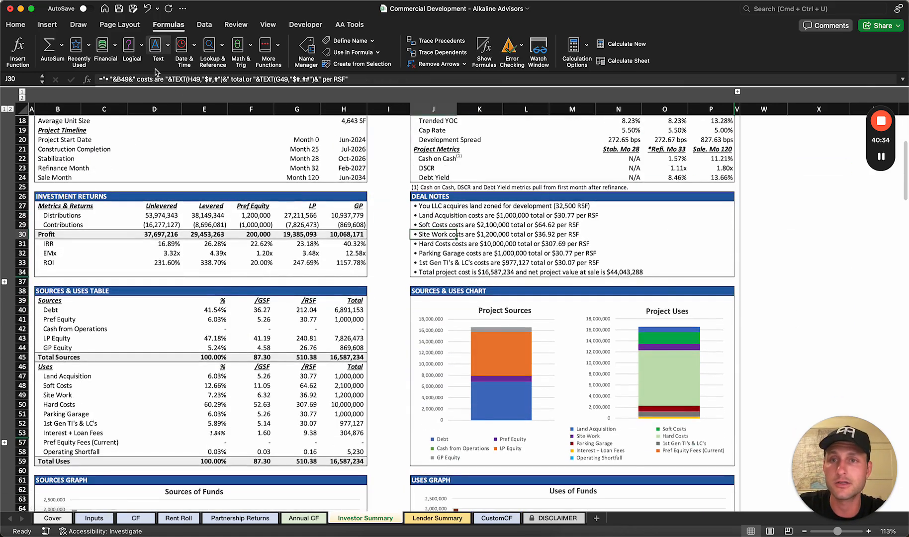
key("Down")
key("Down")
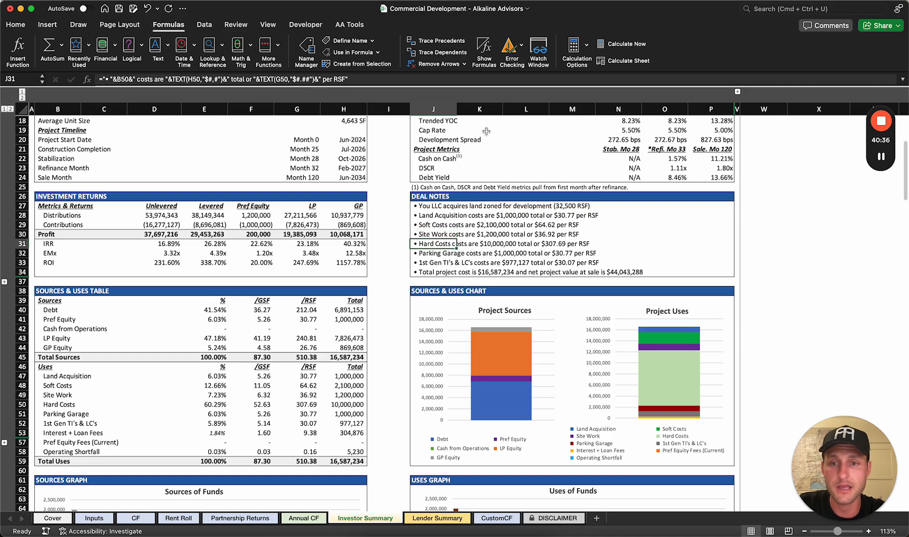
Expand the Interest + Loan Fees breakdown in the Sources & Uses table, highlight its detail rows and collapse it again
scroll(279, 174, "down", 3)
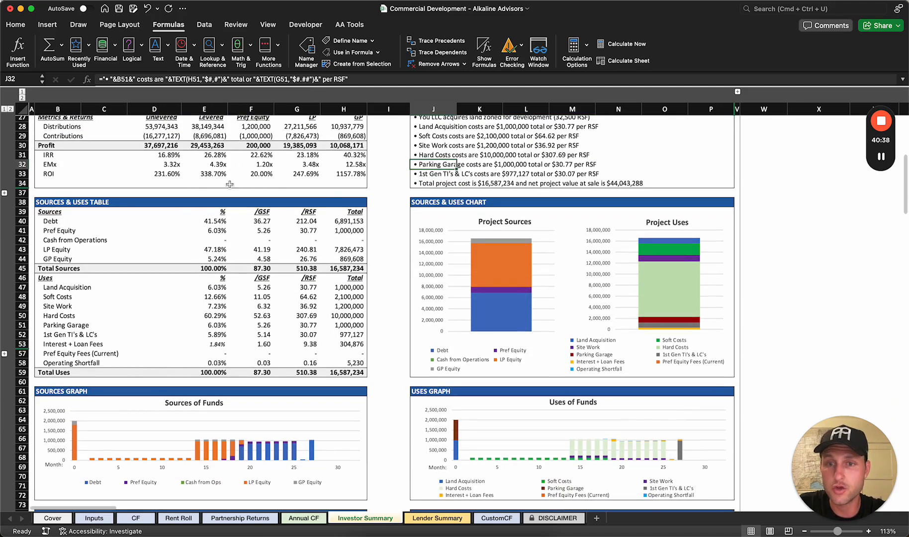
left_click(4, 353)
left_click(85, 350)
left_click_drag(85, 351, 361, 374)
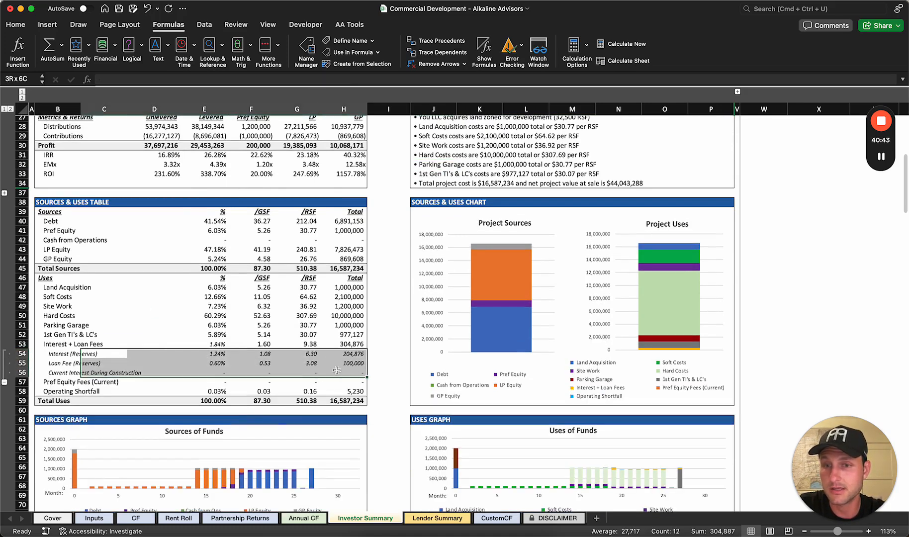
left_click(4, 383)
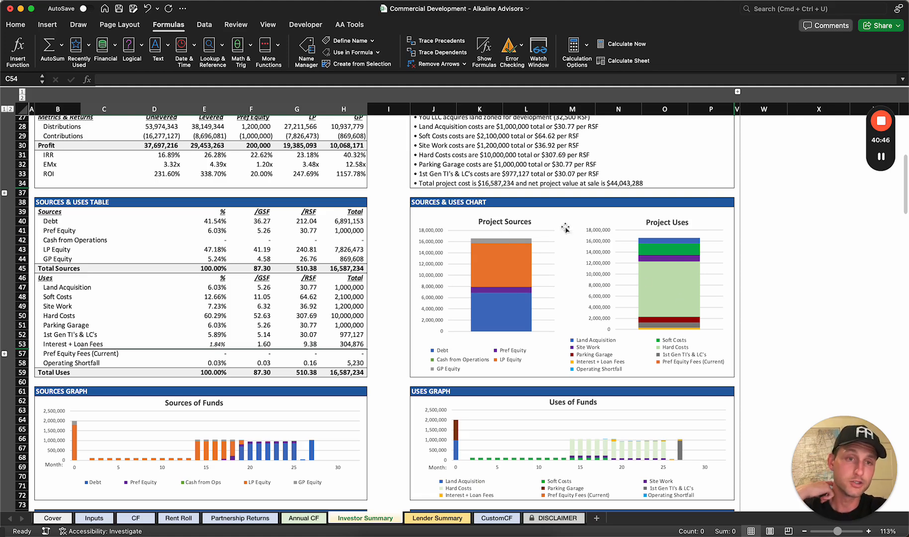
Review the sources and uses graphs, and inspect the formulas behind the Construction Loan Notes and Perm Loan Notes
scroll(265, 343, "down", 2)
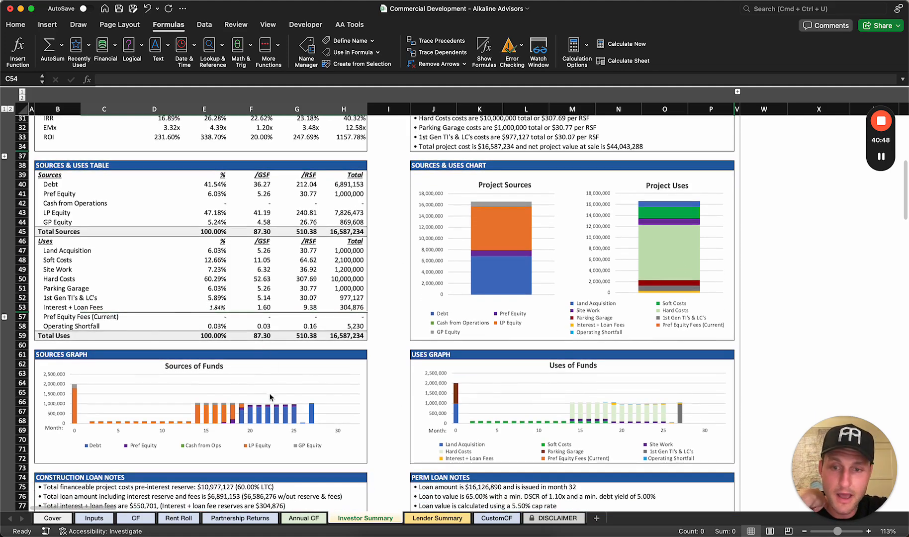
scroll(272, 335, "down", 5)
left_click(59, 333)
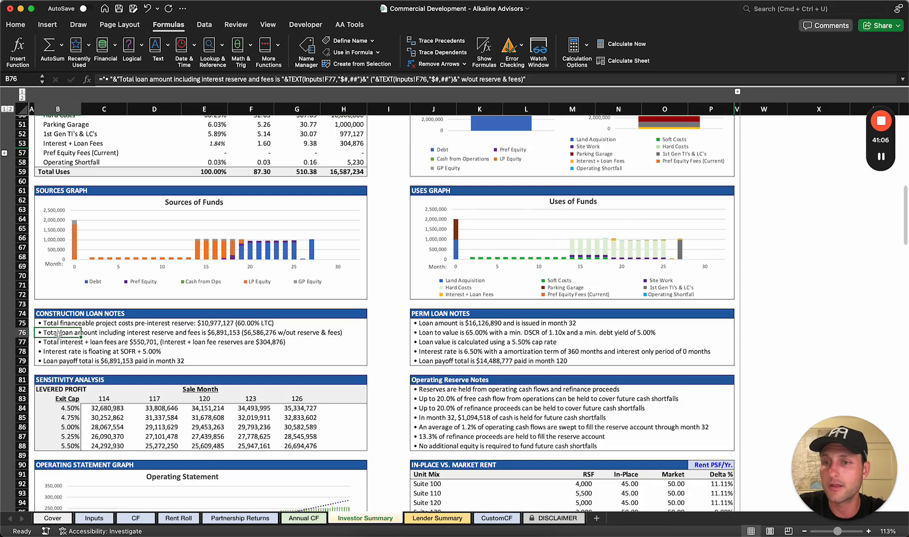
left_click(434, 324)
scroll(323, 243, "down", 3)
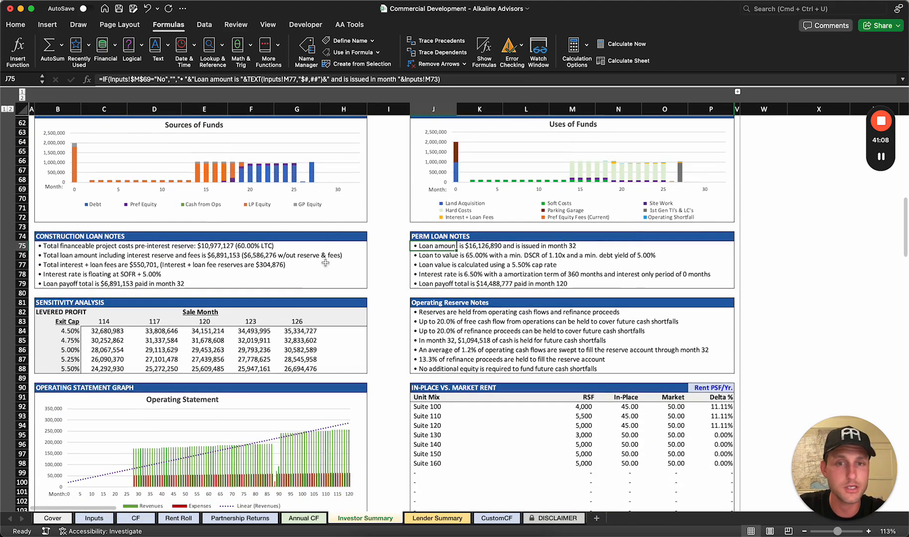
Inspect the formulas behind the Operating Reserve Notes line by line, from the reserves source to the additional equity statement
scroll(133, 285, "down", 2)
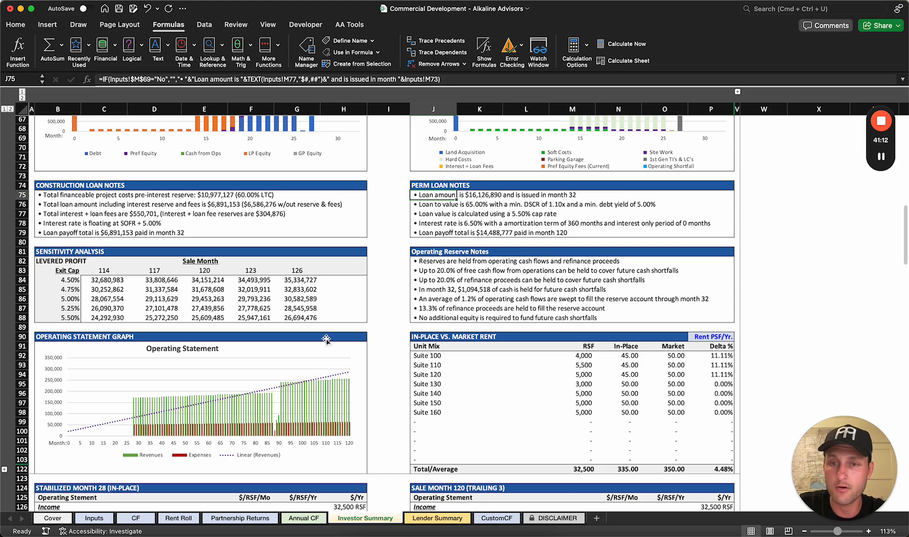
left_click(436, 263)
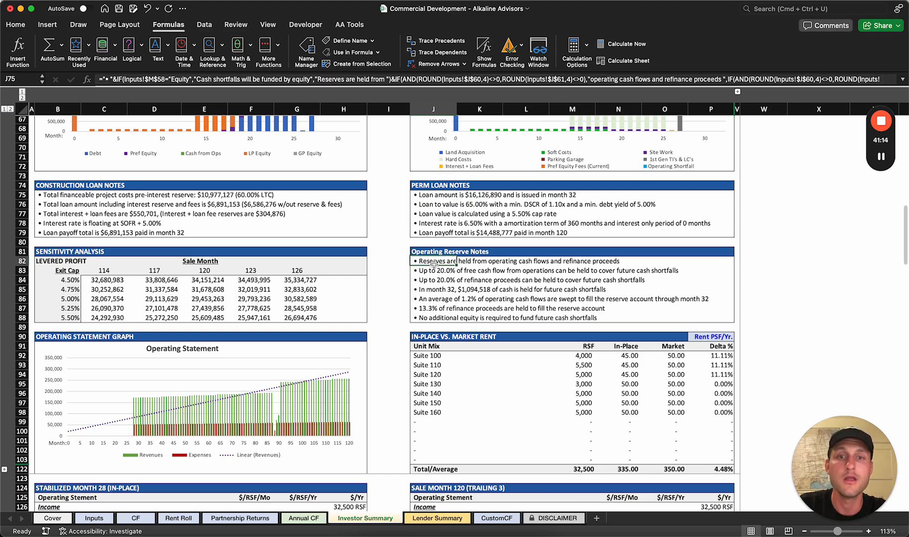
key("Down")
key("Down")
key("Down")
key("Down")
key("Down")
key("Down")
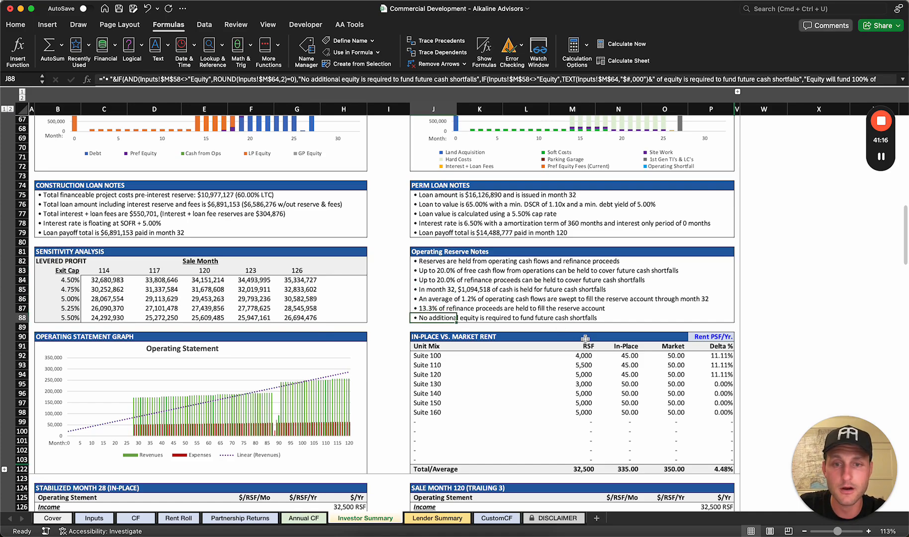
Examine the Operating Statement graph, focusing on the revenue dip shortly before month 90
scroll(586, 339, "down", 4)
scroll(586, 339, "down", 4)
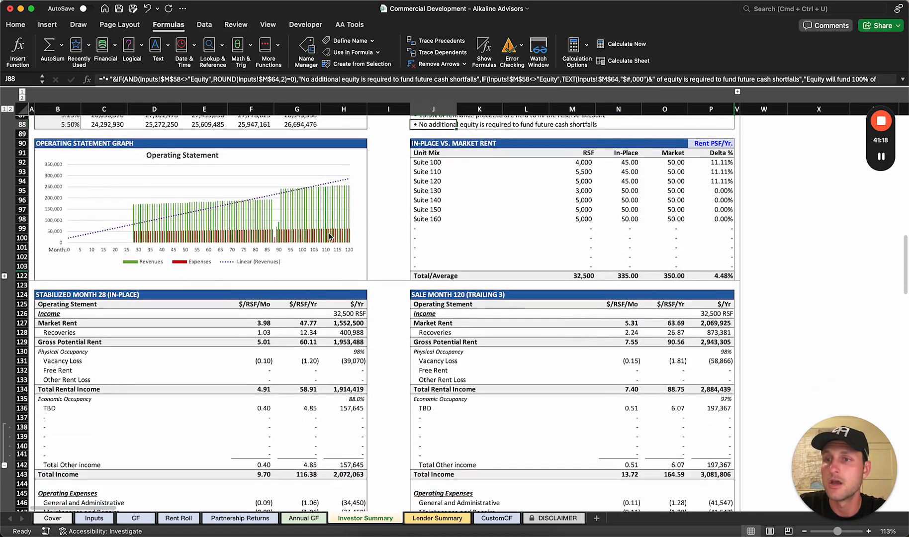
scroll(330, 237, "down", 1)
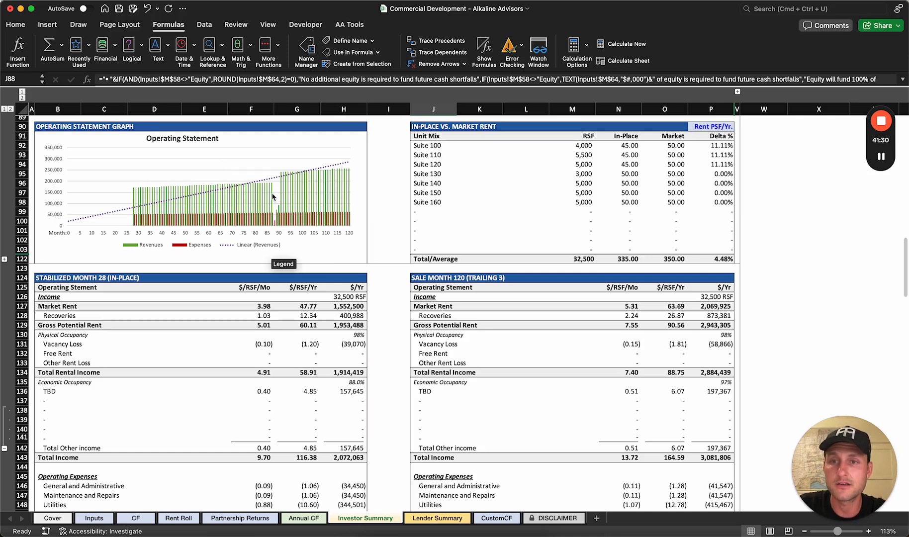
mouse_move(273, 197)
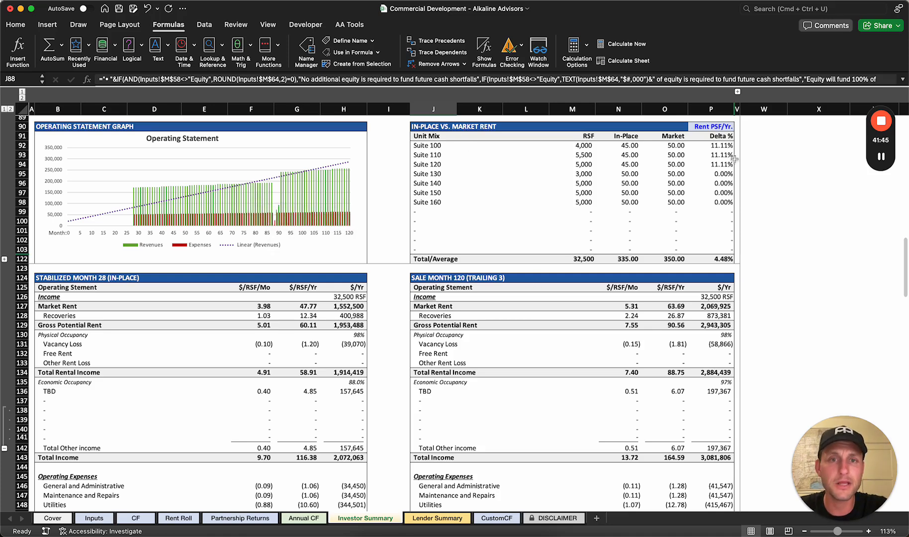
Switch the In-Place vs. Market Rent table to Rent/Yr. and finally to Rent/Mo
left_click(729, 128)
left_click(739, 127)
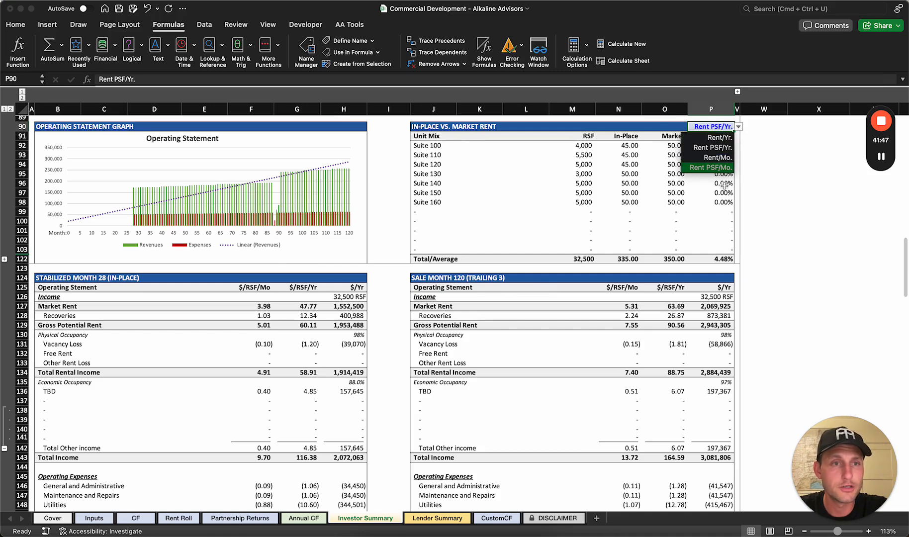
left_click(713, 139)
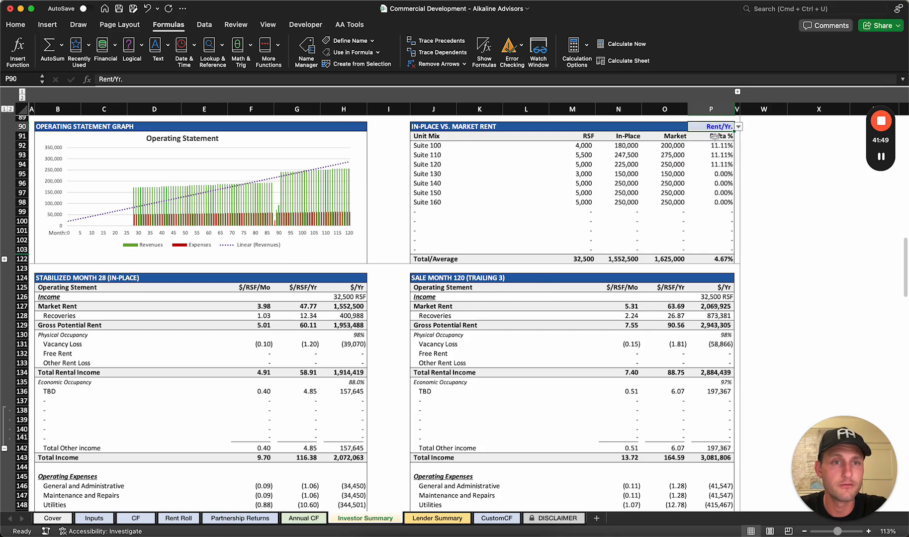
left_click(739, 128)
left_click(718, 158)
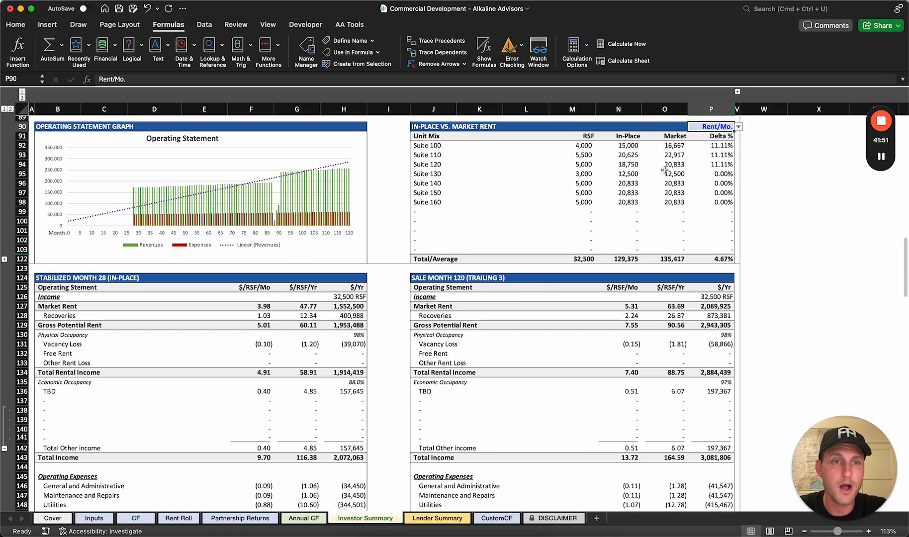
Review the Stabilized Month 28 and Sale Month 120 operating statements from income down to valuation
scroll(610, 204, "down", 5)
scroll(179, 268, "down", 5)
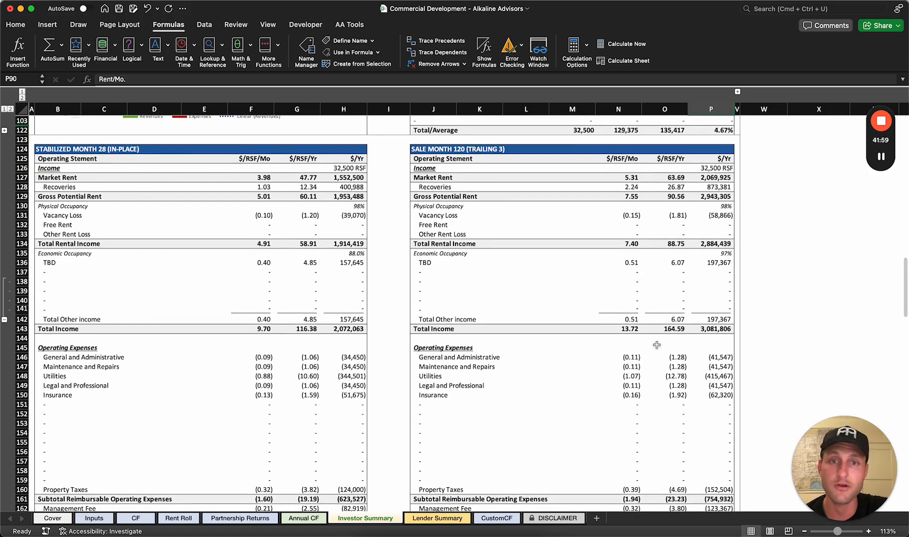
scroll(780, 338, "down", 5)
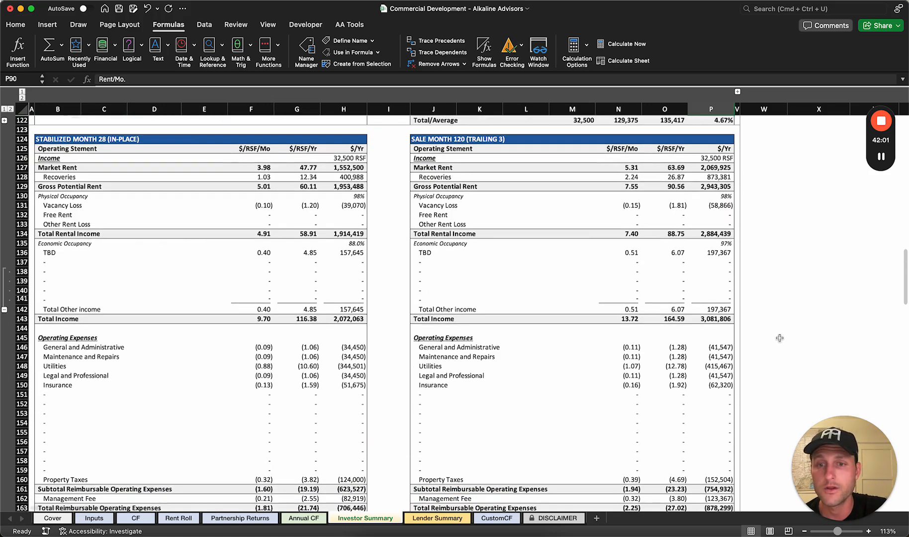
scroll(780, 338, "down", 3)
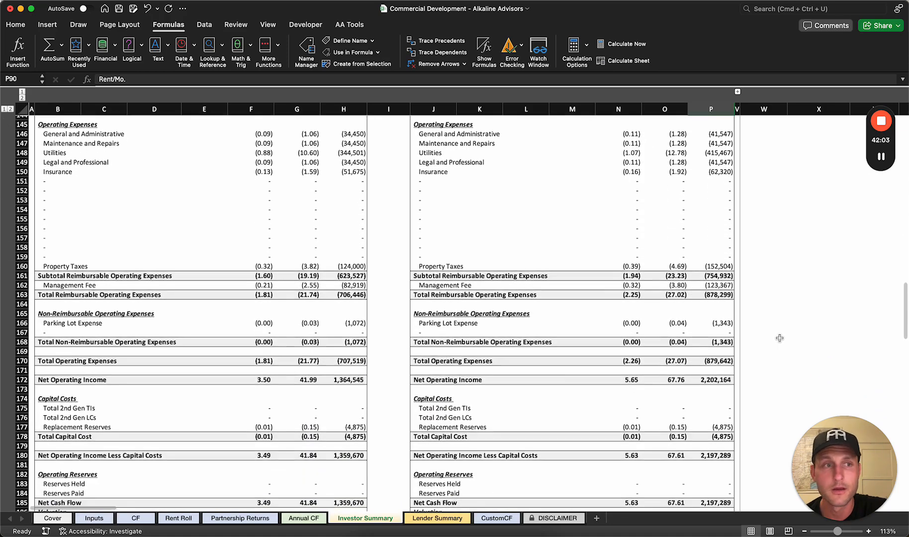
scroll(789, 266, "down", 3)
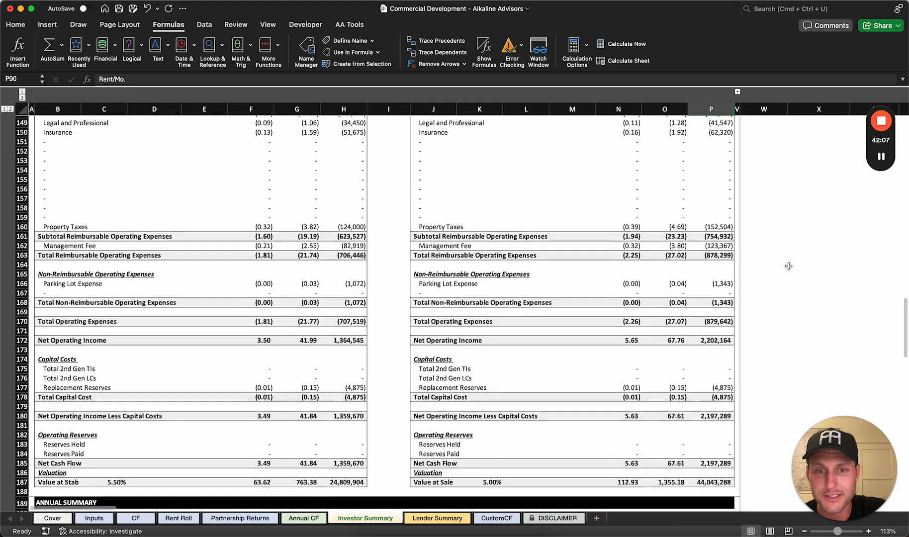
Review the Annual Summary from the construction schedule and operating statement through the draw schedule, perm loan, sale value and net cash flows
scroll(506, 226, "down", 5)
scroll(507, 226, "down", 10)
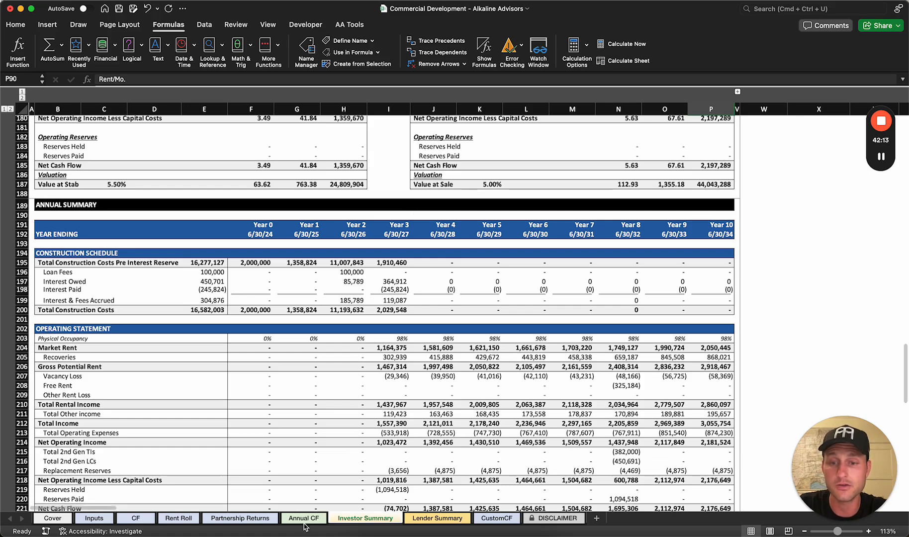
scroll(409, 256, "down", 2)
scroll(409, 256, "down", 5)
scroll(409, 256, "down", 3)
scroll(410, 256, "down", 3)
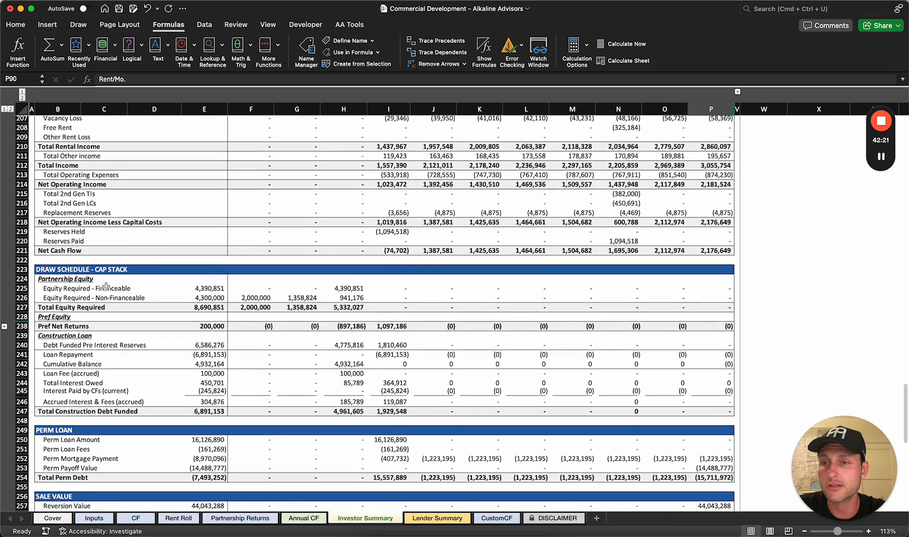
scroll(106, 286, "up", 3)
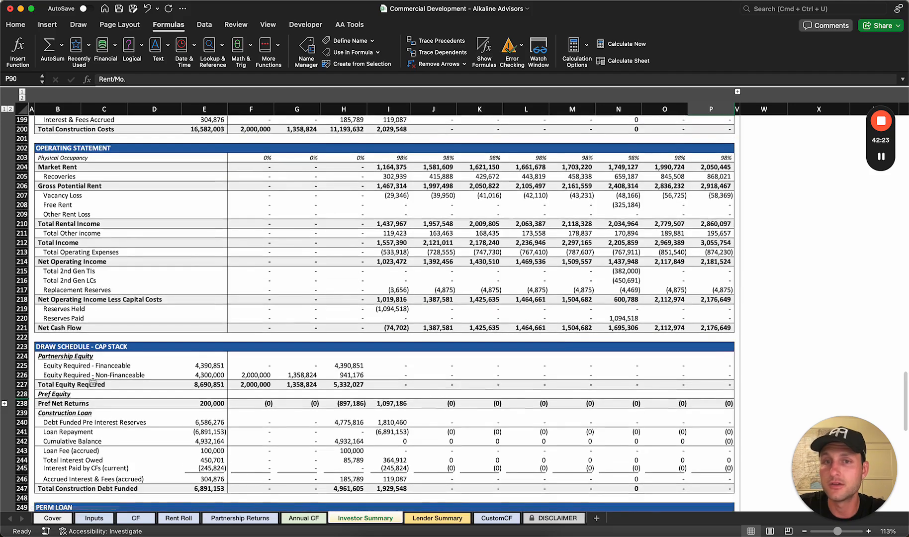
scroll(93, 383, "down", 5)
scroll(68, 284, "down", 1)
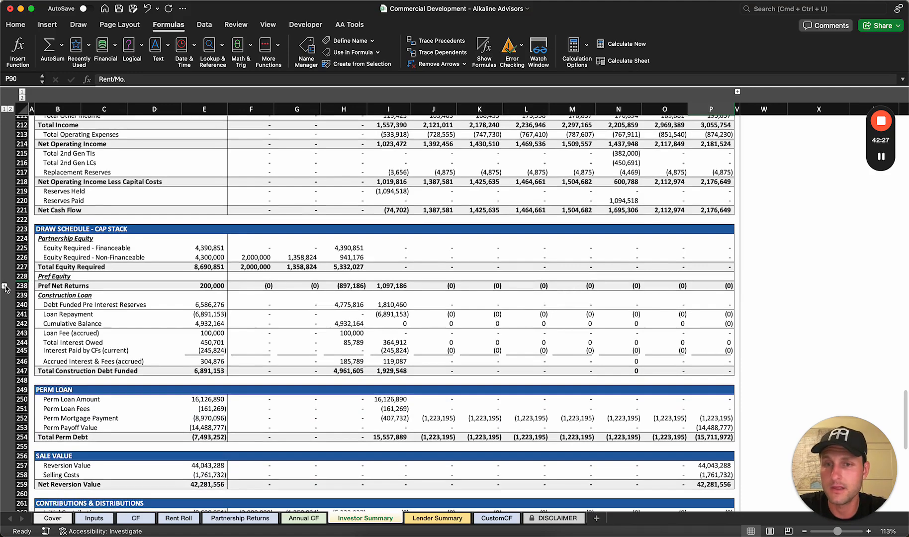
scroll(339, 258, "down", 2)
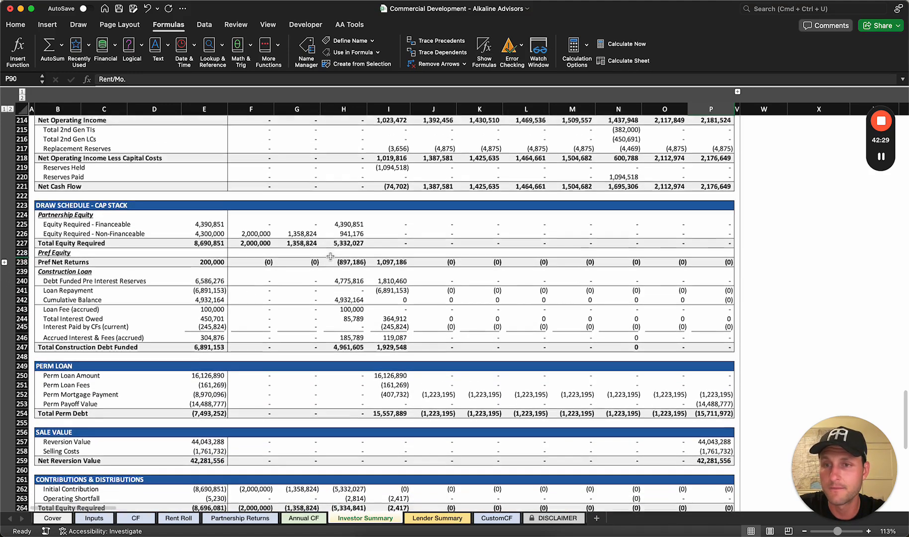
scroll(398, 299, "down", 12)
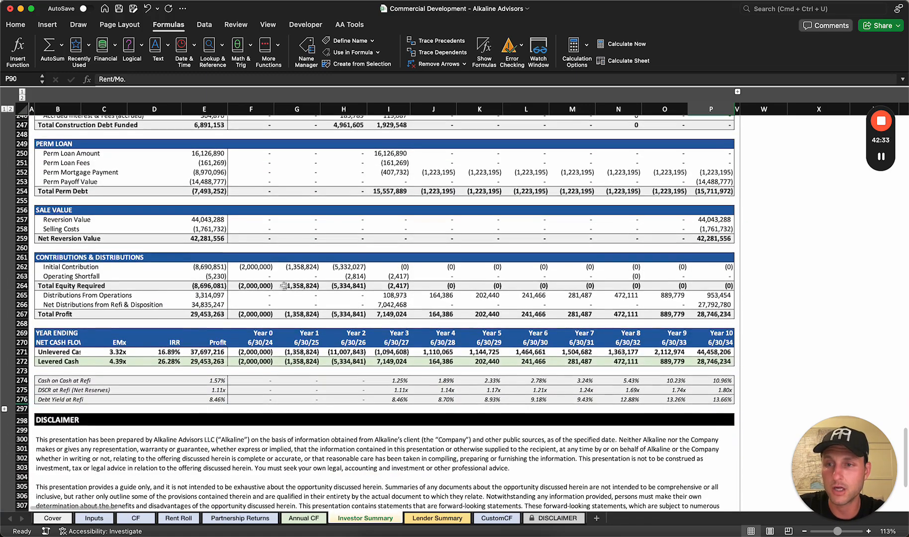
Expand the Partnership Splits section below the annual cash flows, review the limited and general partner returns, and collapse it again
left_click(5, 410)
scroll(188, 326, "down", 5)
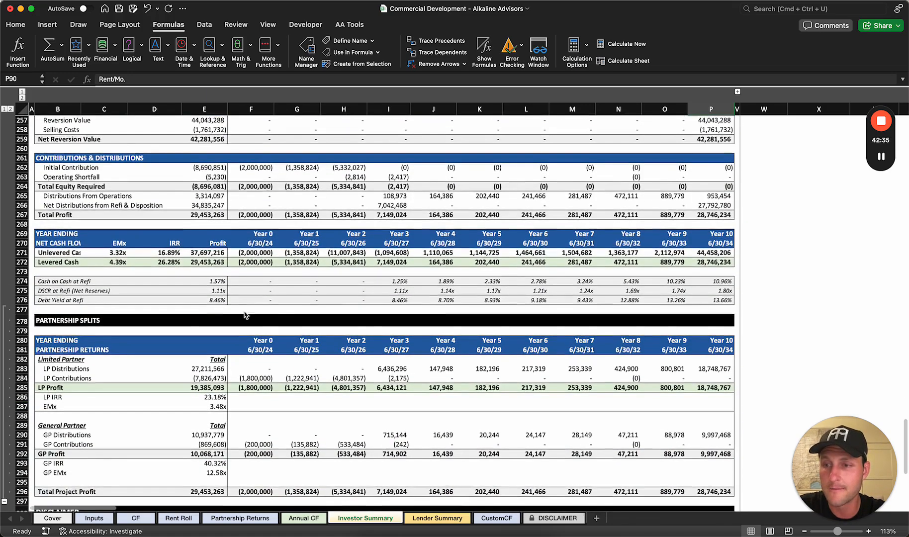
scroll(274, 306, "down", 3)
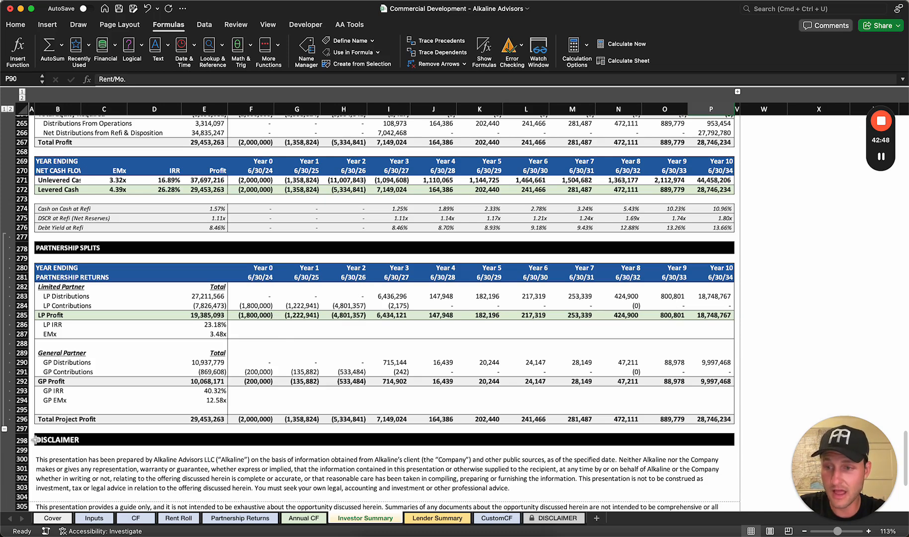
left_click(4, 429)
Open the Lender Summary sheet and highlight the whole Debt Request block, from its header to the debt yield
left_click(432, 518)
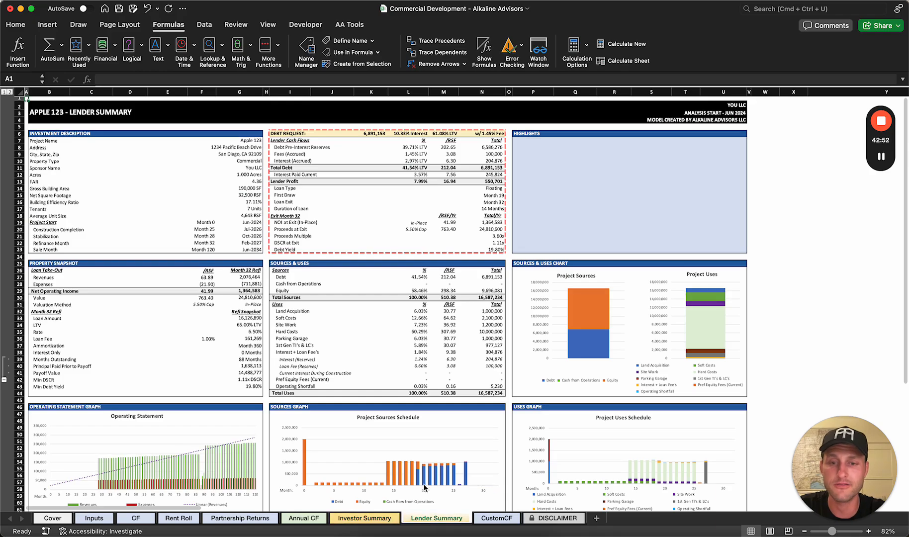
scroll(343, 318, "down", 1)
scroll(317, 240, "up", 5)
scroll(316, 240, "up", 4)
scroll(316, 240, "down", 3)
scroll(317, 239, "up", 2)
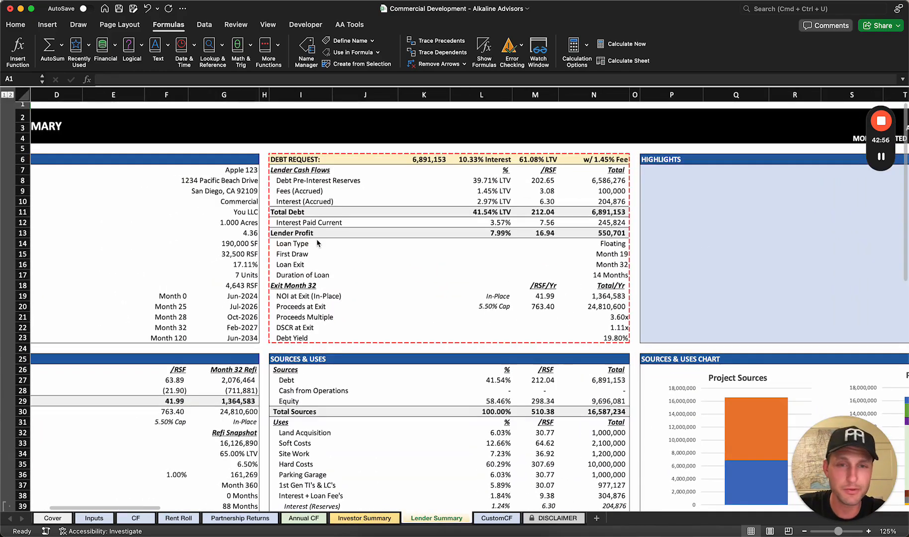
left_click_drag(284, 160, 586, 338)
Review the Lender Summary's Property Snapshot from the Loan Take-Out heading, along with its Sources & Uses table and charts
scroll(177, 213, "left", 5)
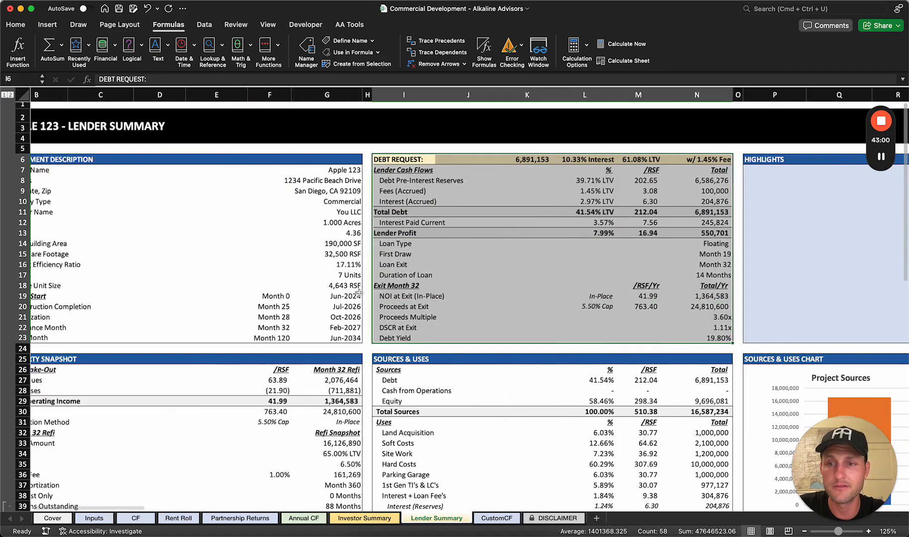
scroll(173, 217, "down", 5)
scroll(174, 216, "down", 1)
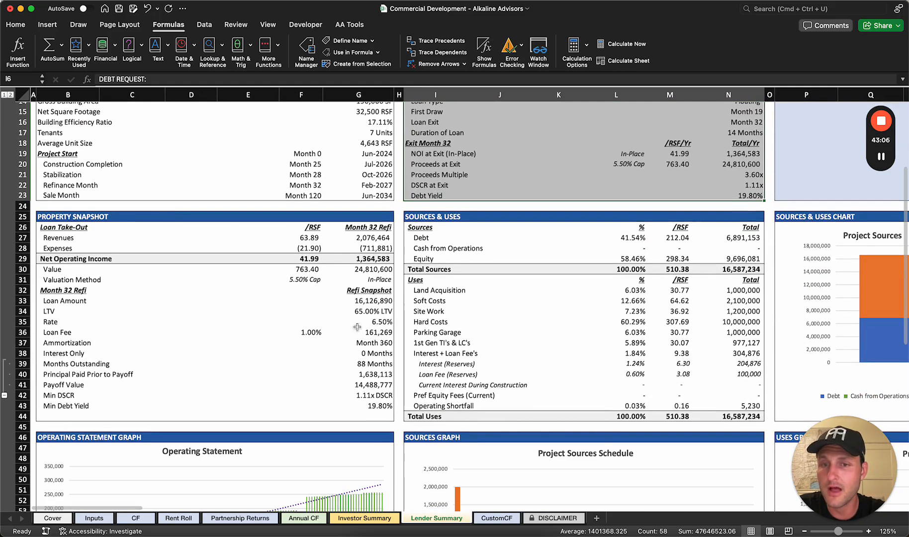
key("super+c")
left_click(67, 226)
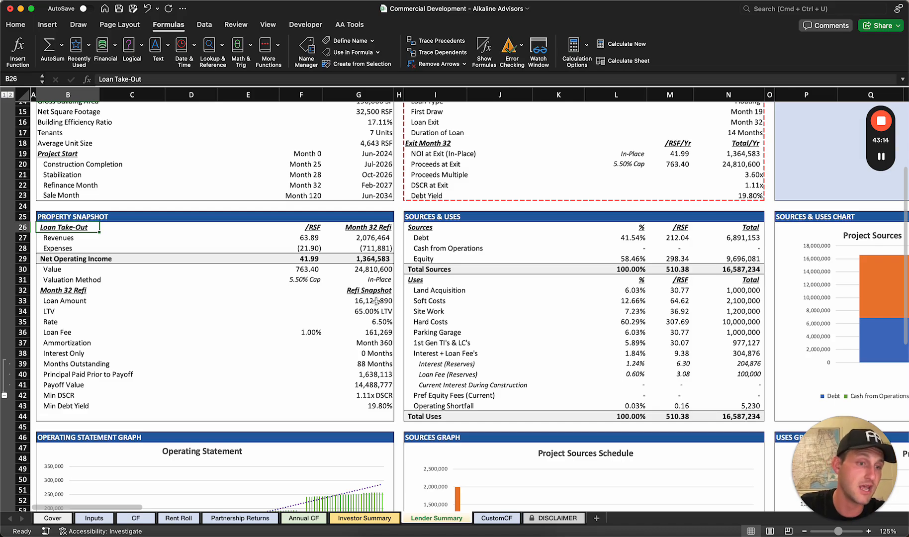
scroll(504, 310, "down", 2)
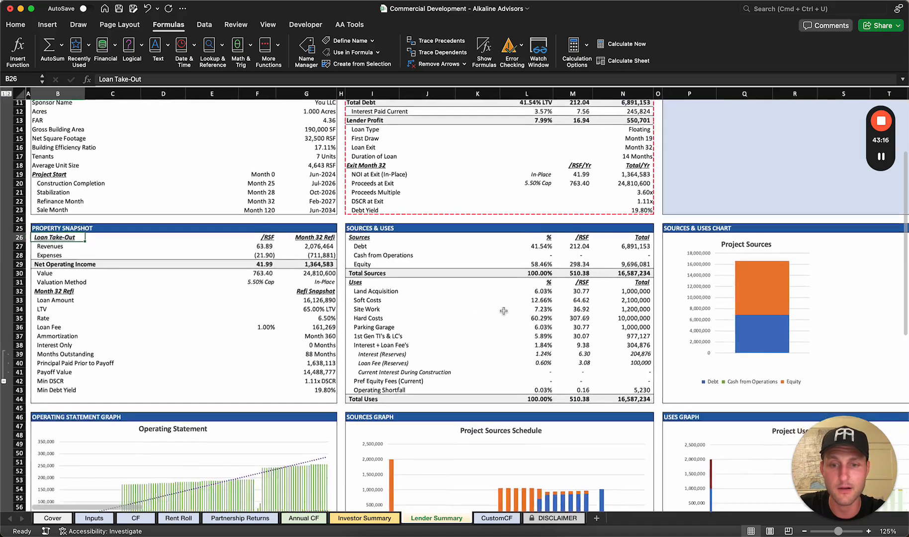
scroll(504, 311, "down", 3)
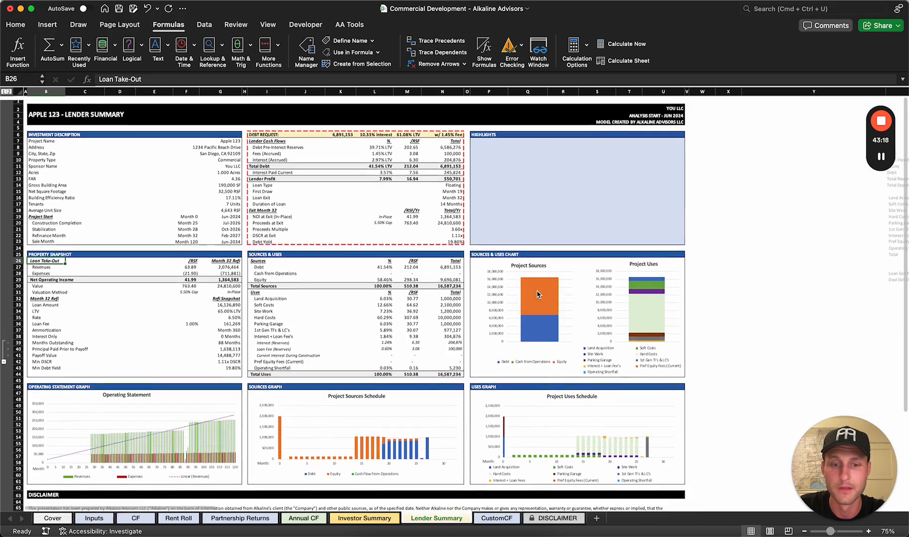
View the DISCLAIMER sheet and return to the General Project Inputs at the start of the Inputs sheet
left_click(542, 519)
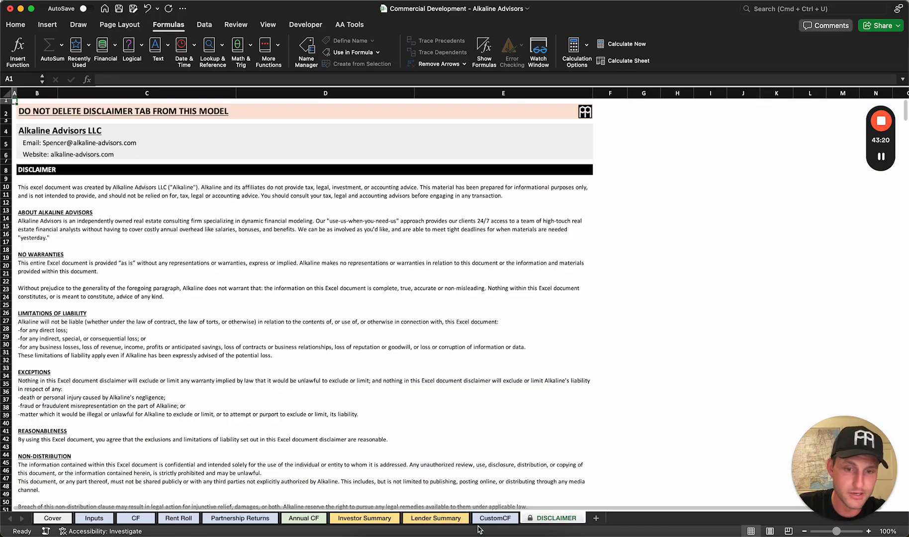
left_click(82, 520)
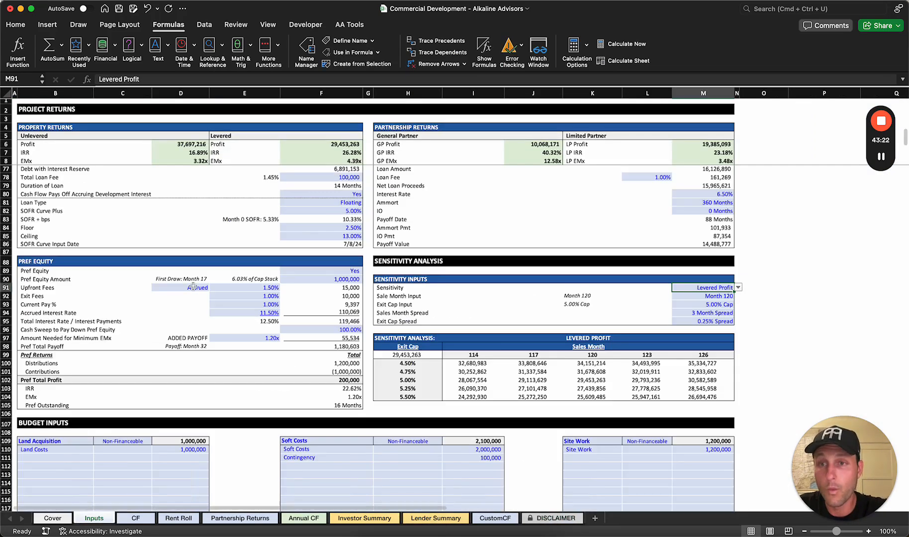
scroll(193, 286, "up", 15)
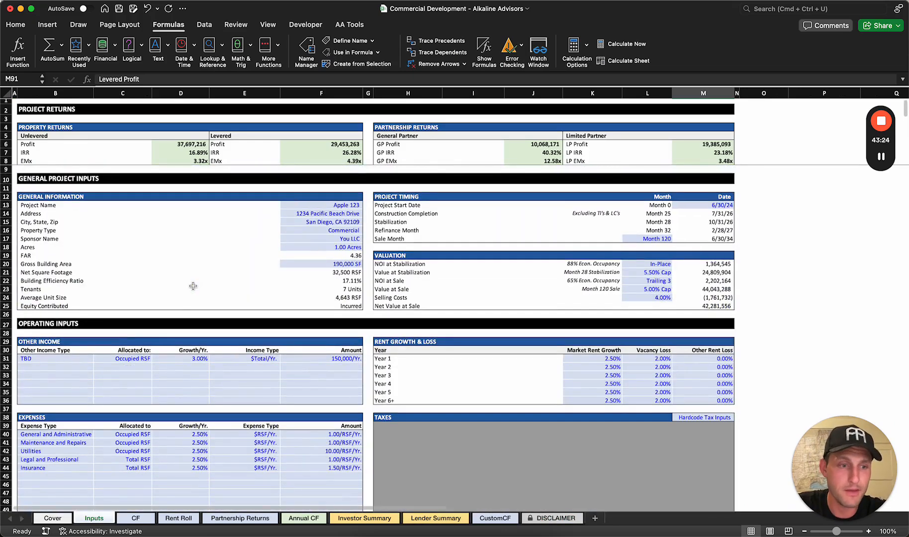